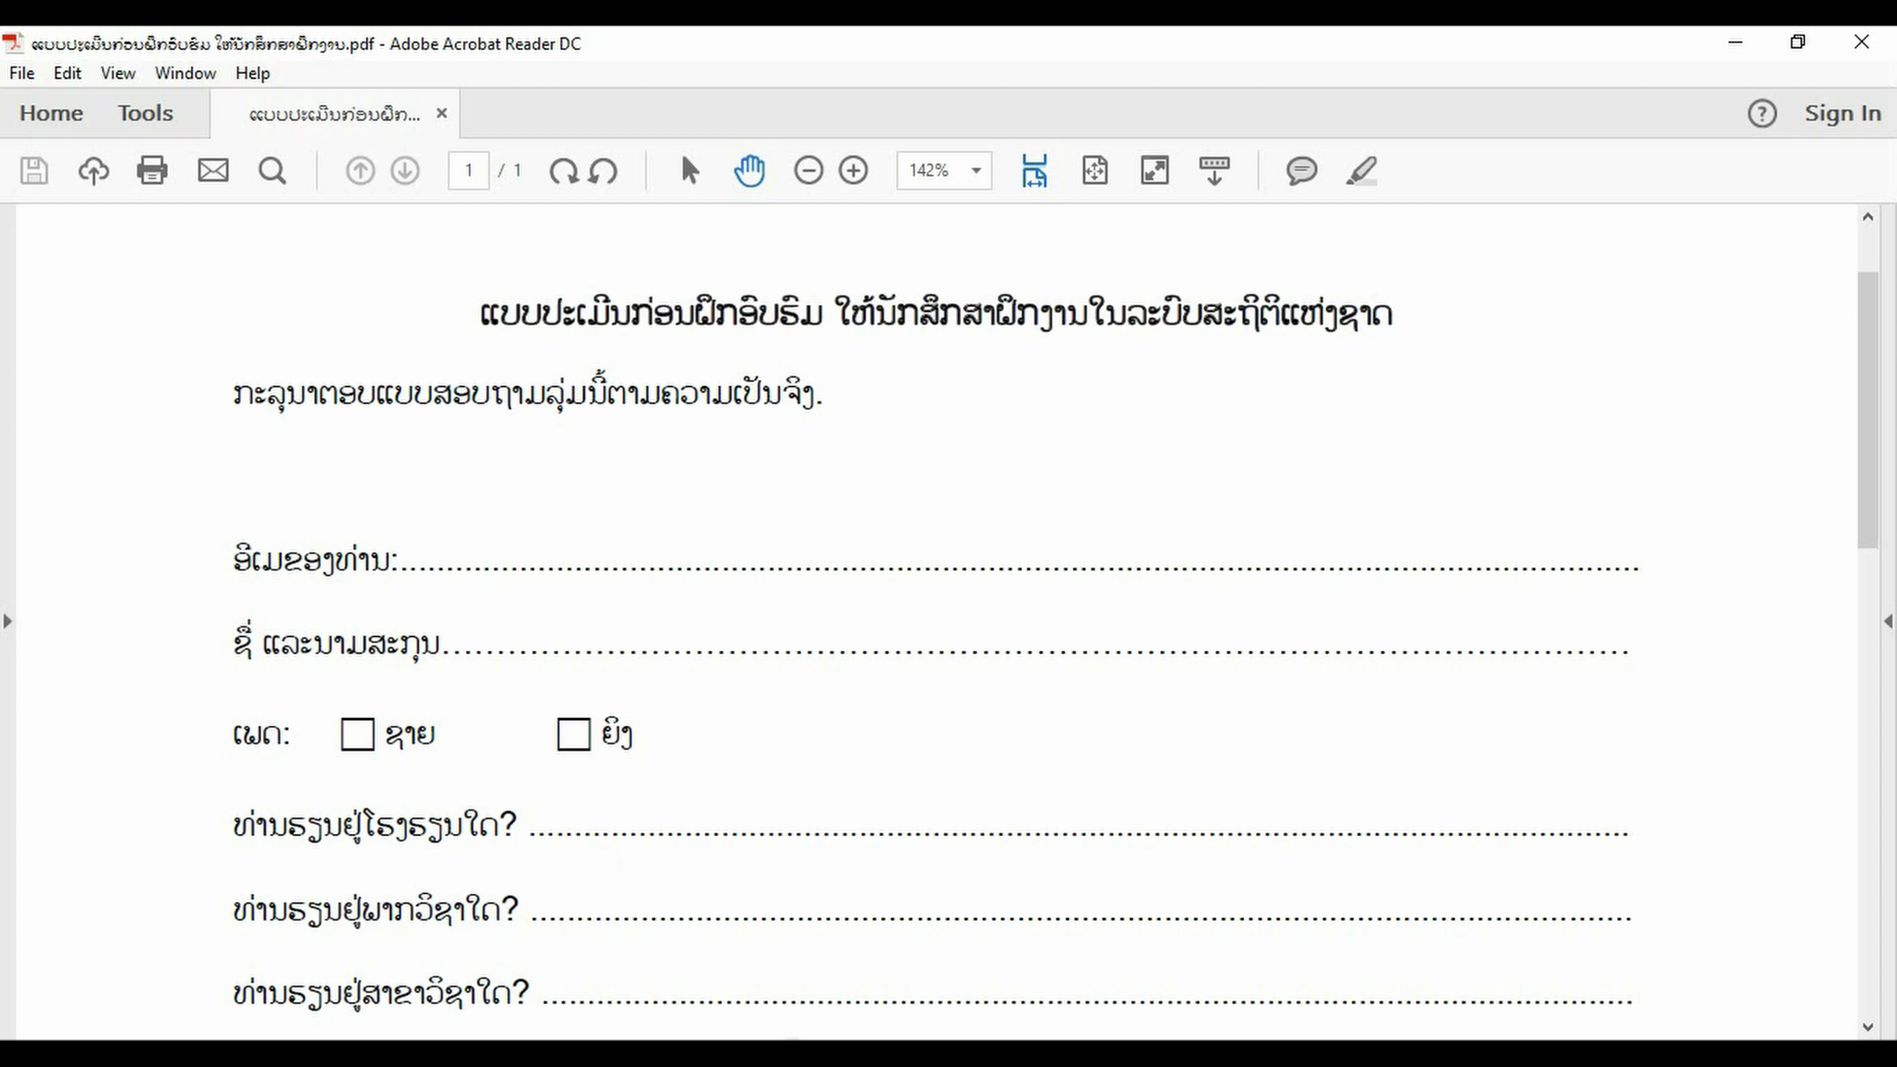
- Switch to the Register form in Google Forms and clear the placeholder title of the first question
{"action": "mouse_move", "coordinate": [441, 1054]}
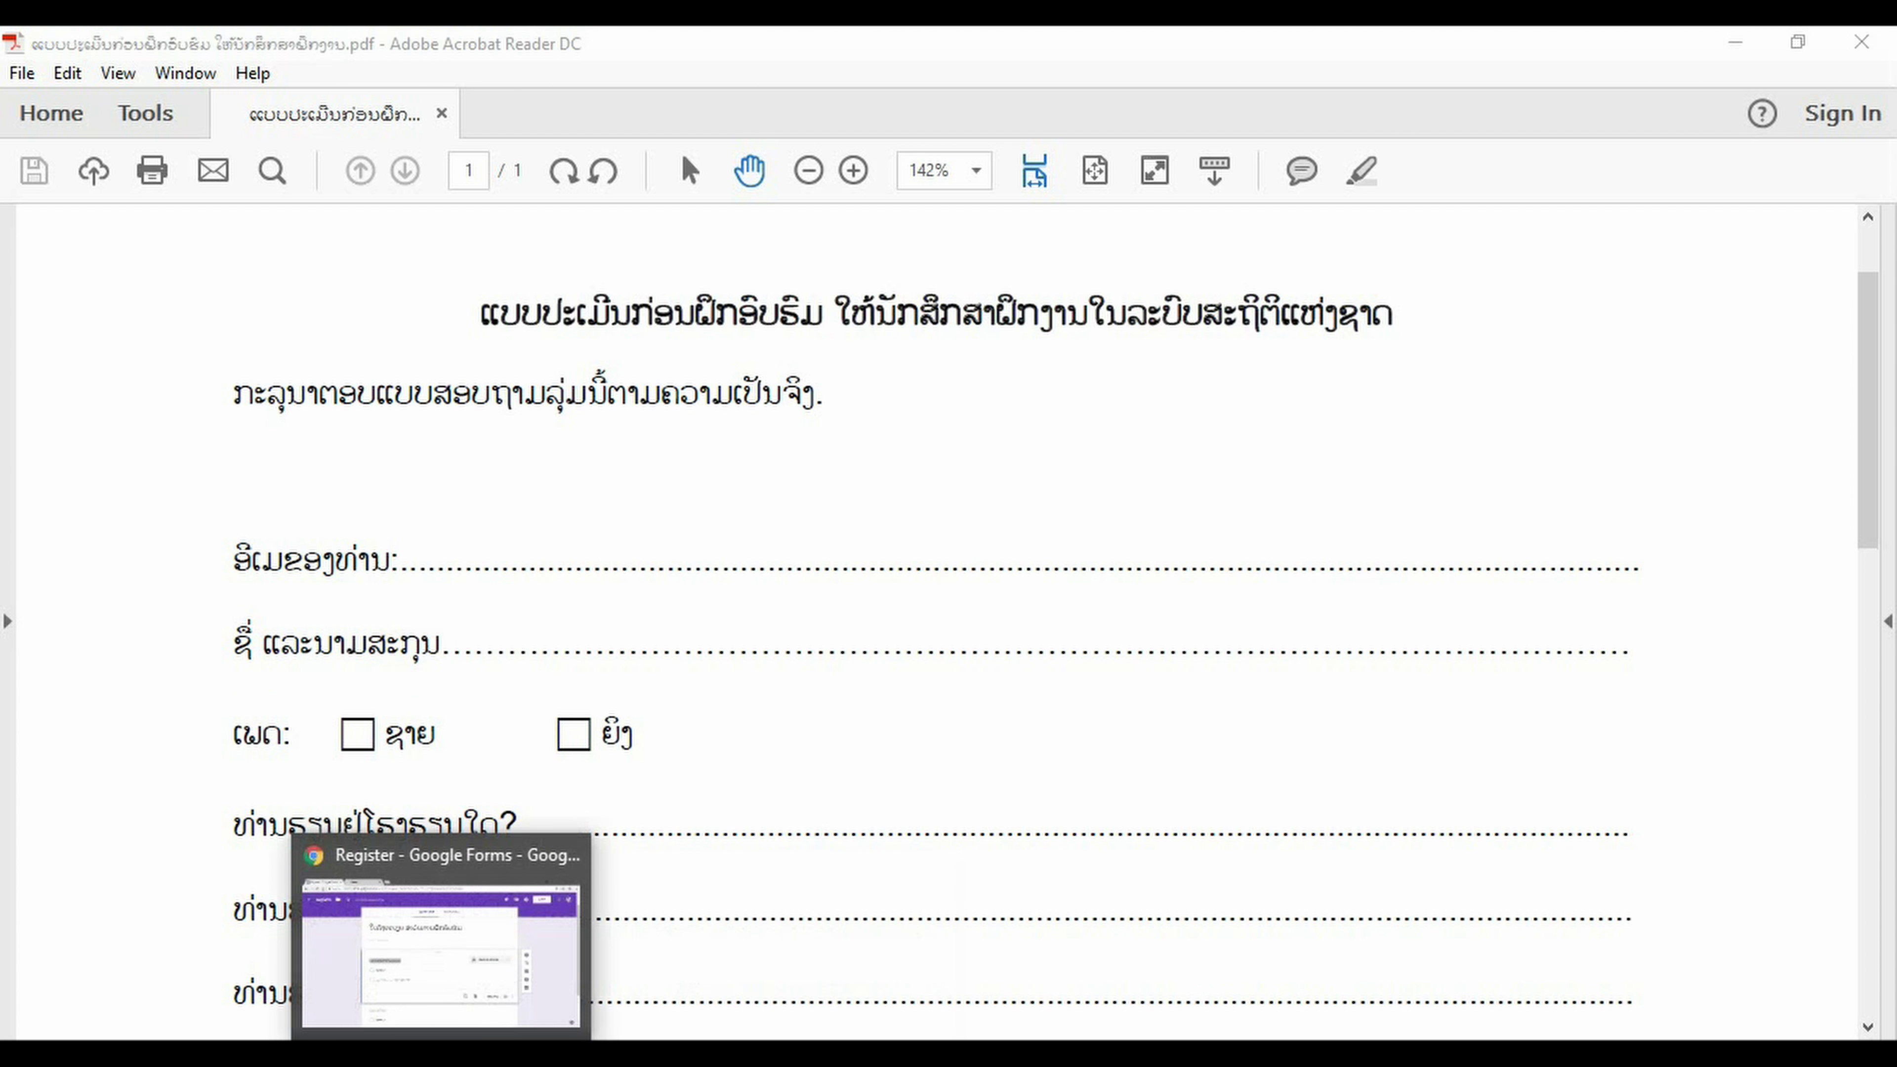
{"action": "left_click", "coordinate": [441, 949]}
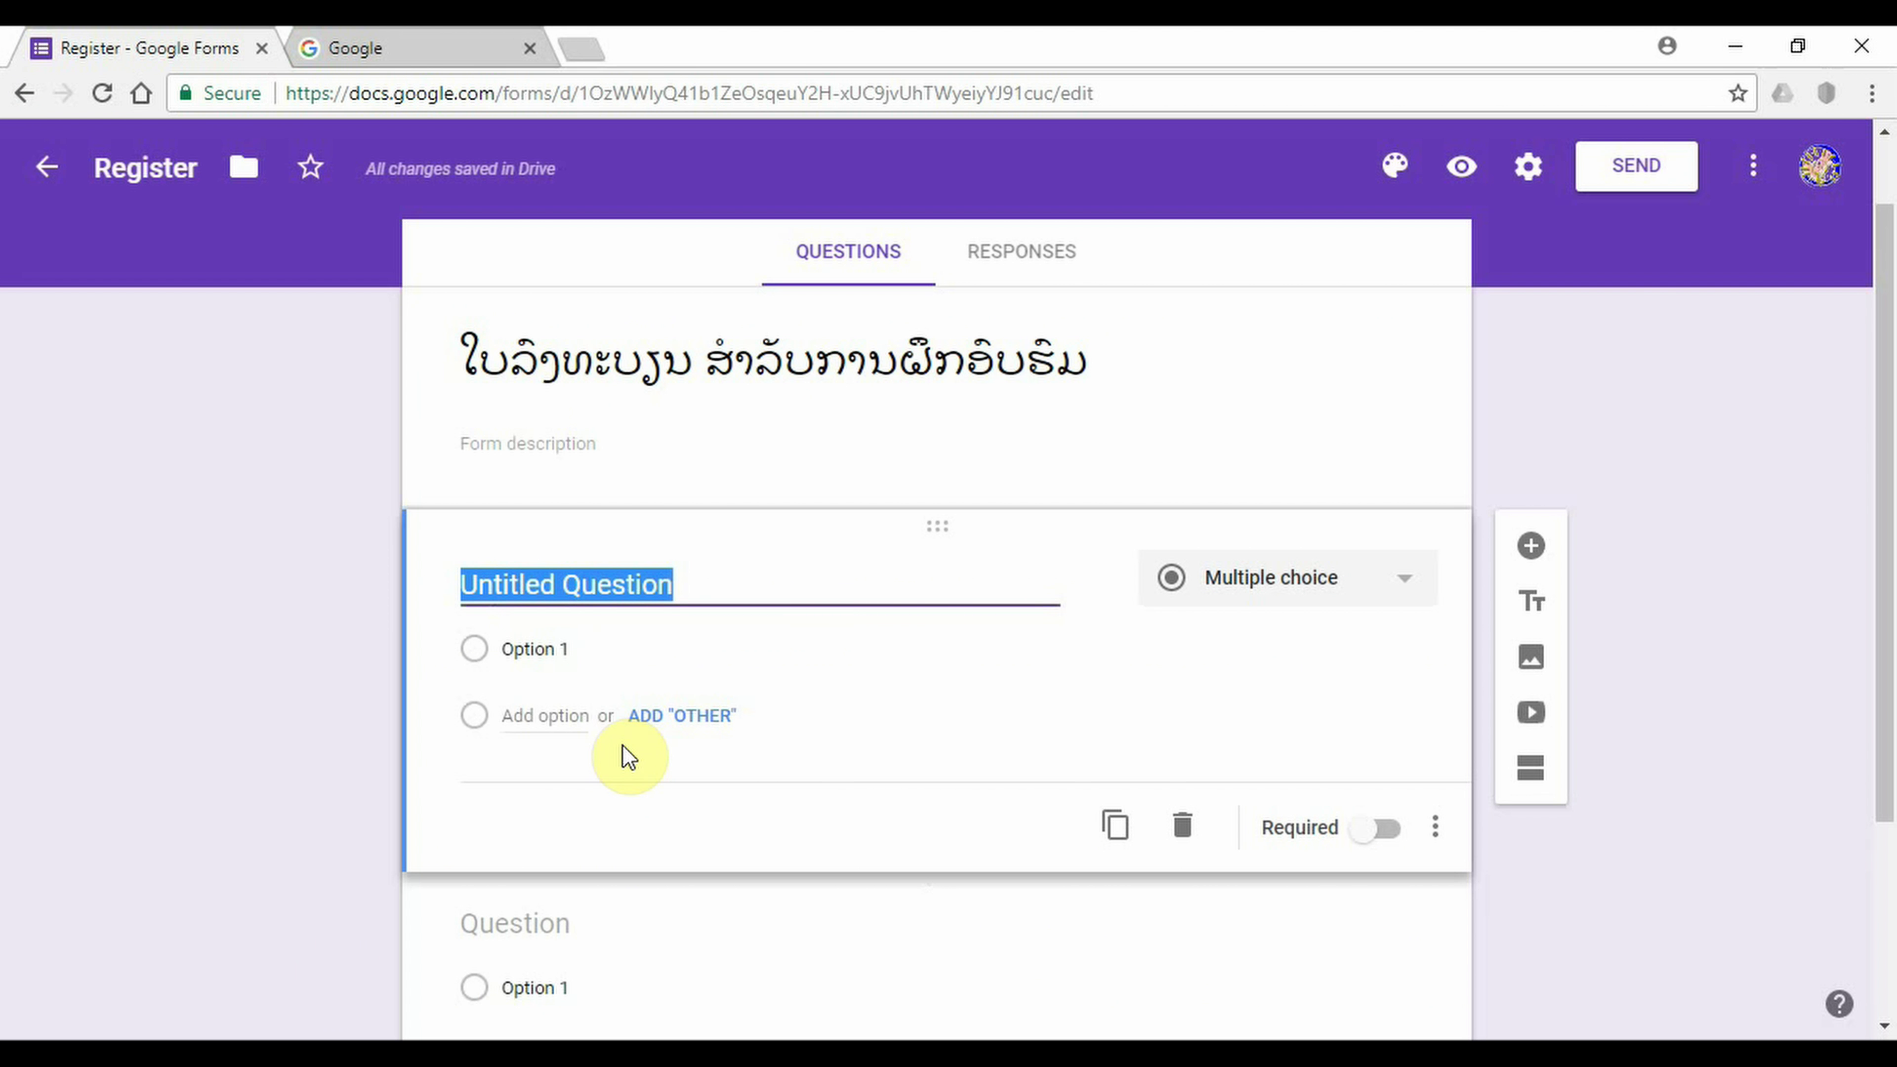
{"action": "type", "text": "ຊ"}
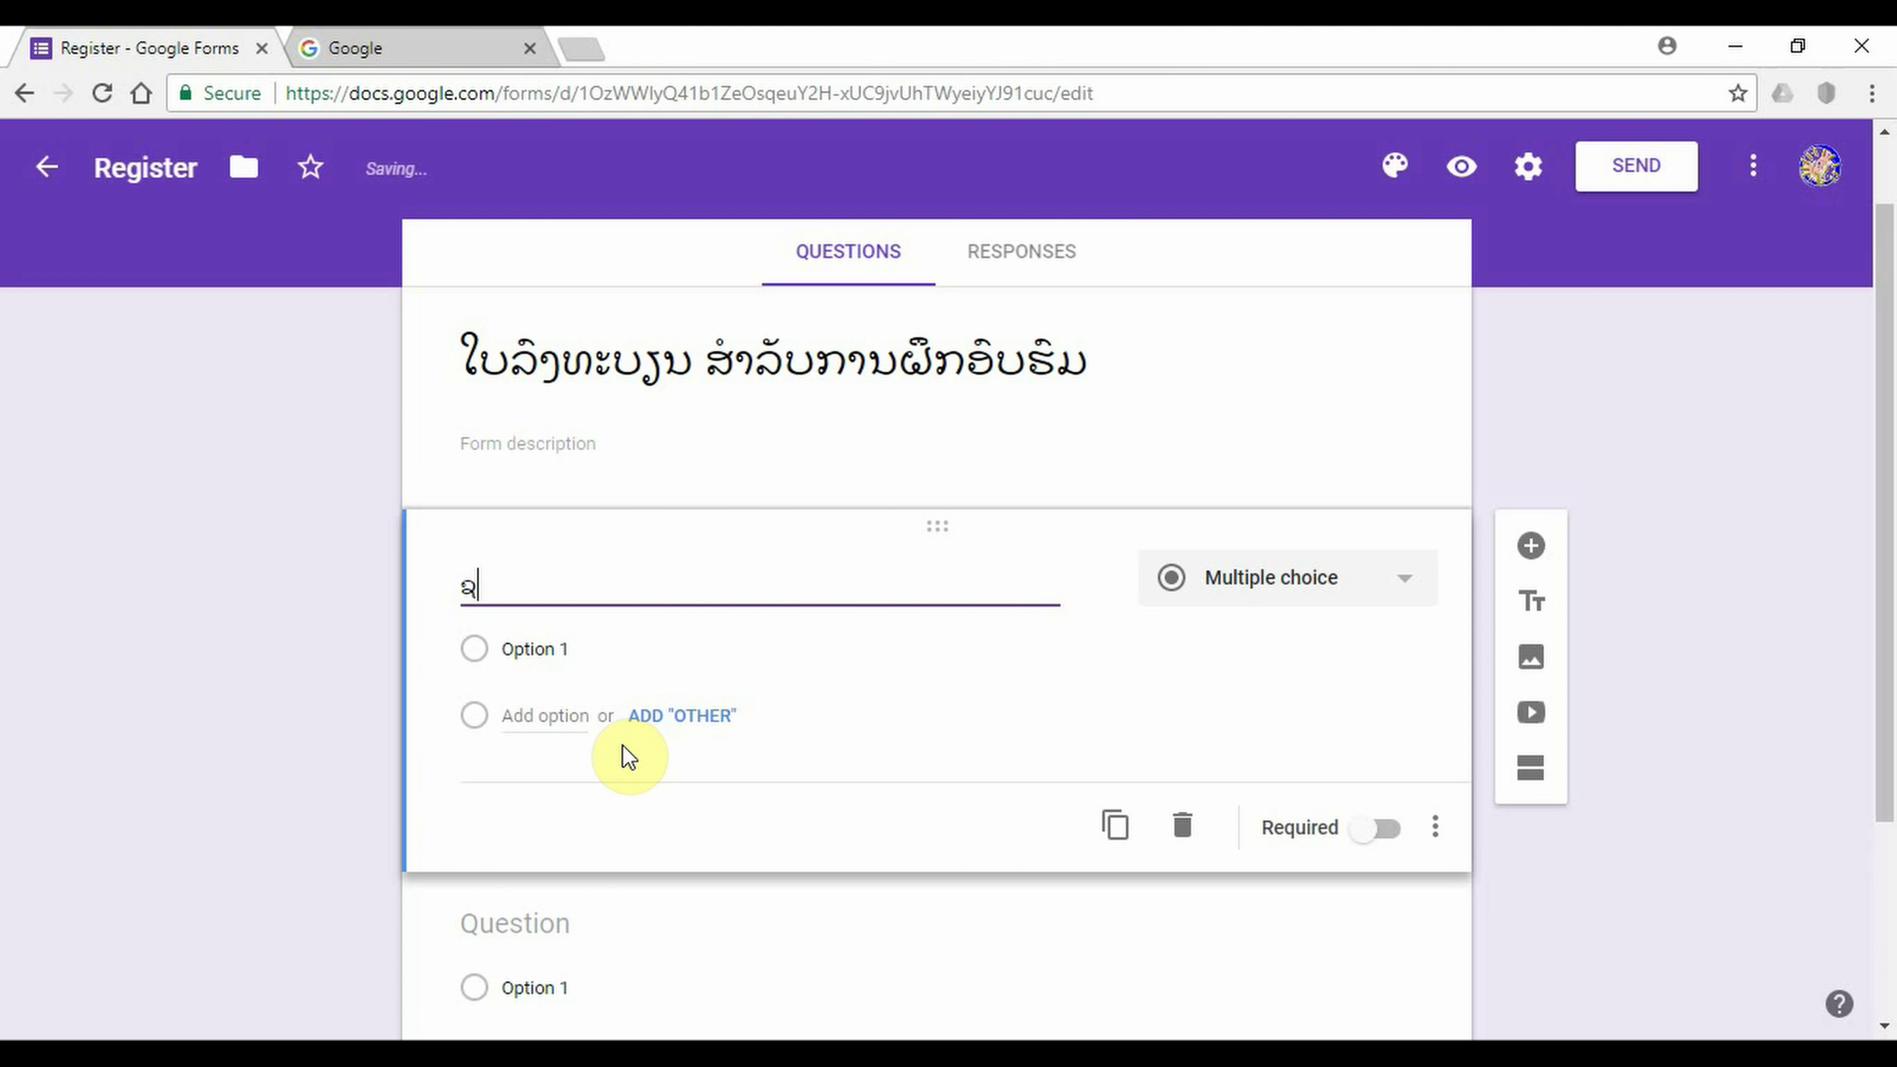
{"action": "key", "text": "BackSpace"}
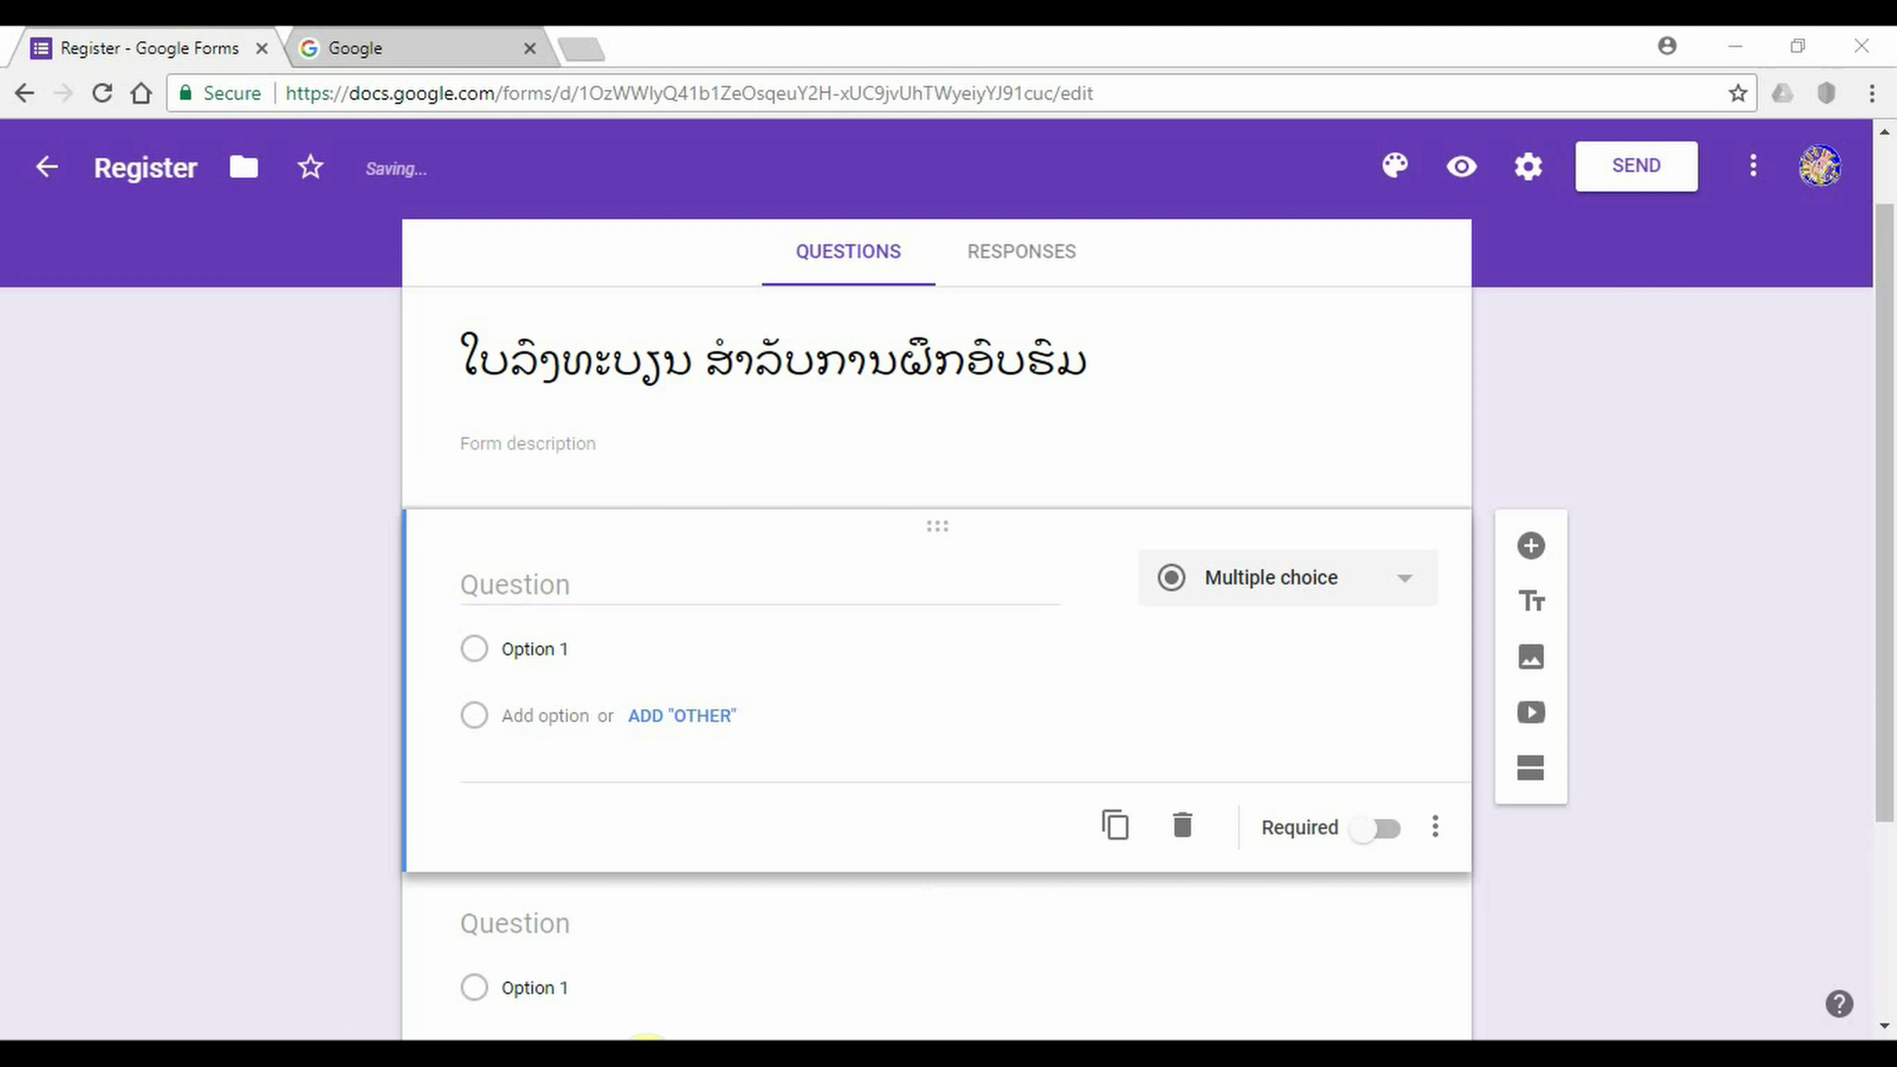
- Switch to the Word questionnaire and copy the label "ຊື່ ແລະນາມສະກຸນ" without its dotted line
{"action": "key", "text": "alt+Tab"}
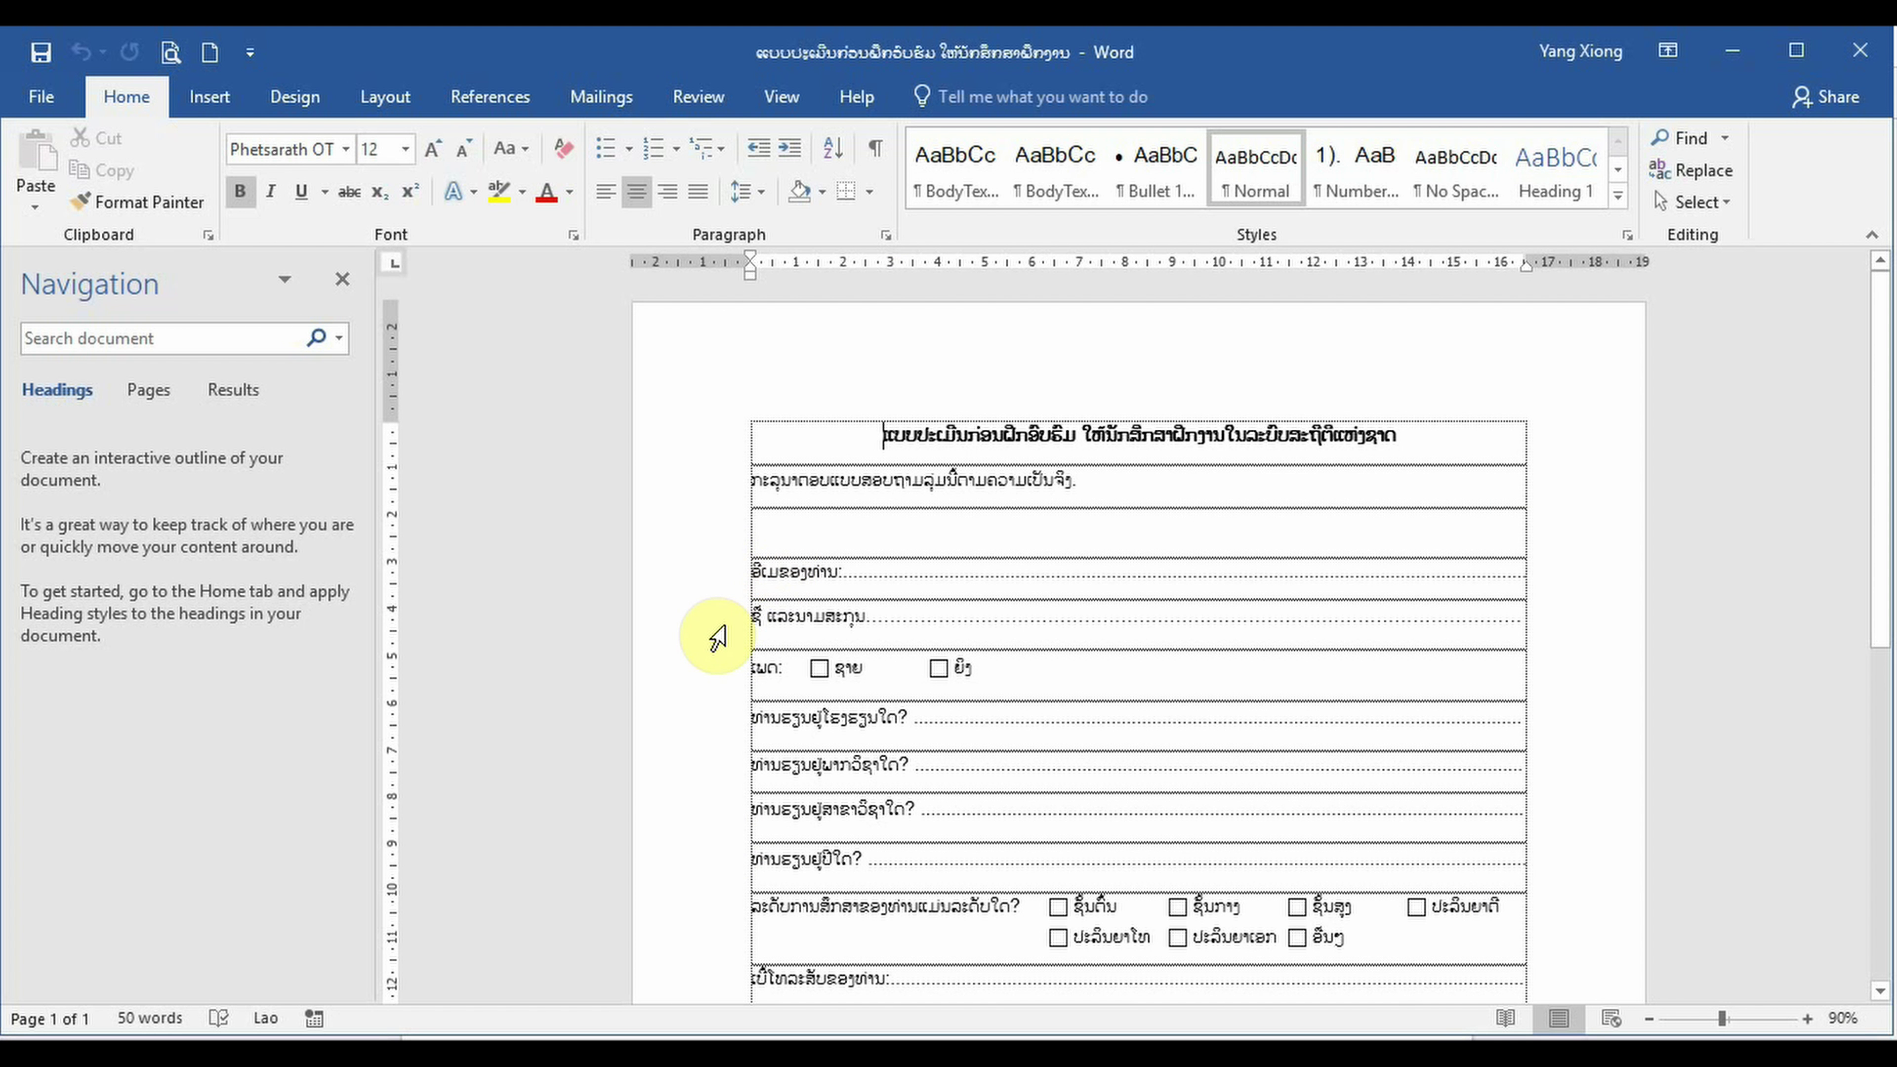
{"action": "left_click", "coordinate": [710, 636]}
{"action": "left_click_drag", "start_coordinate": [821, 627], "coordinate": [863, 618]}
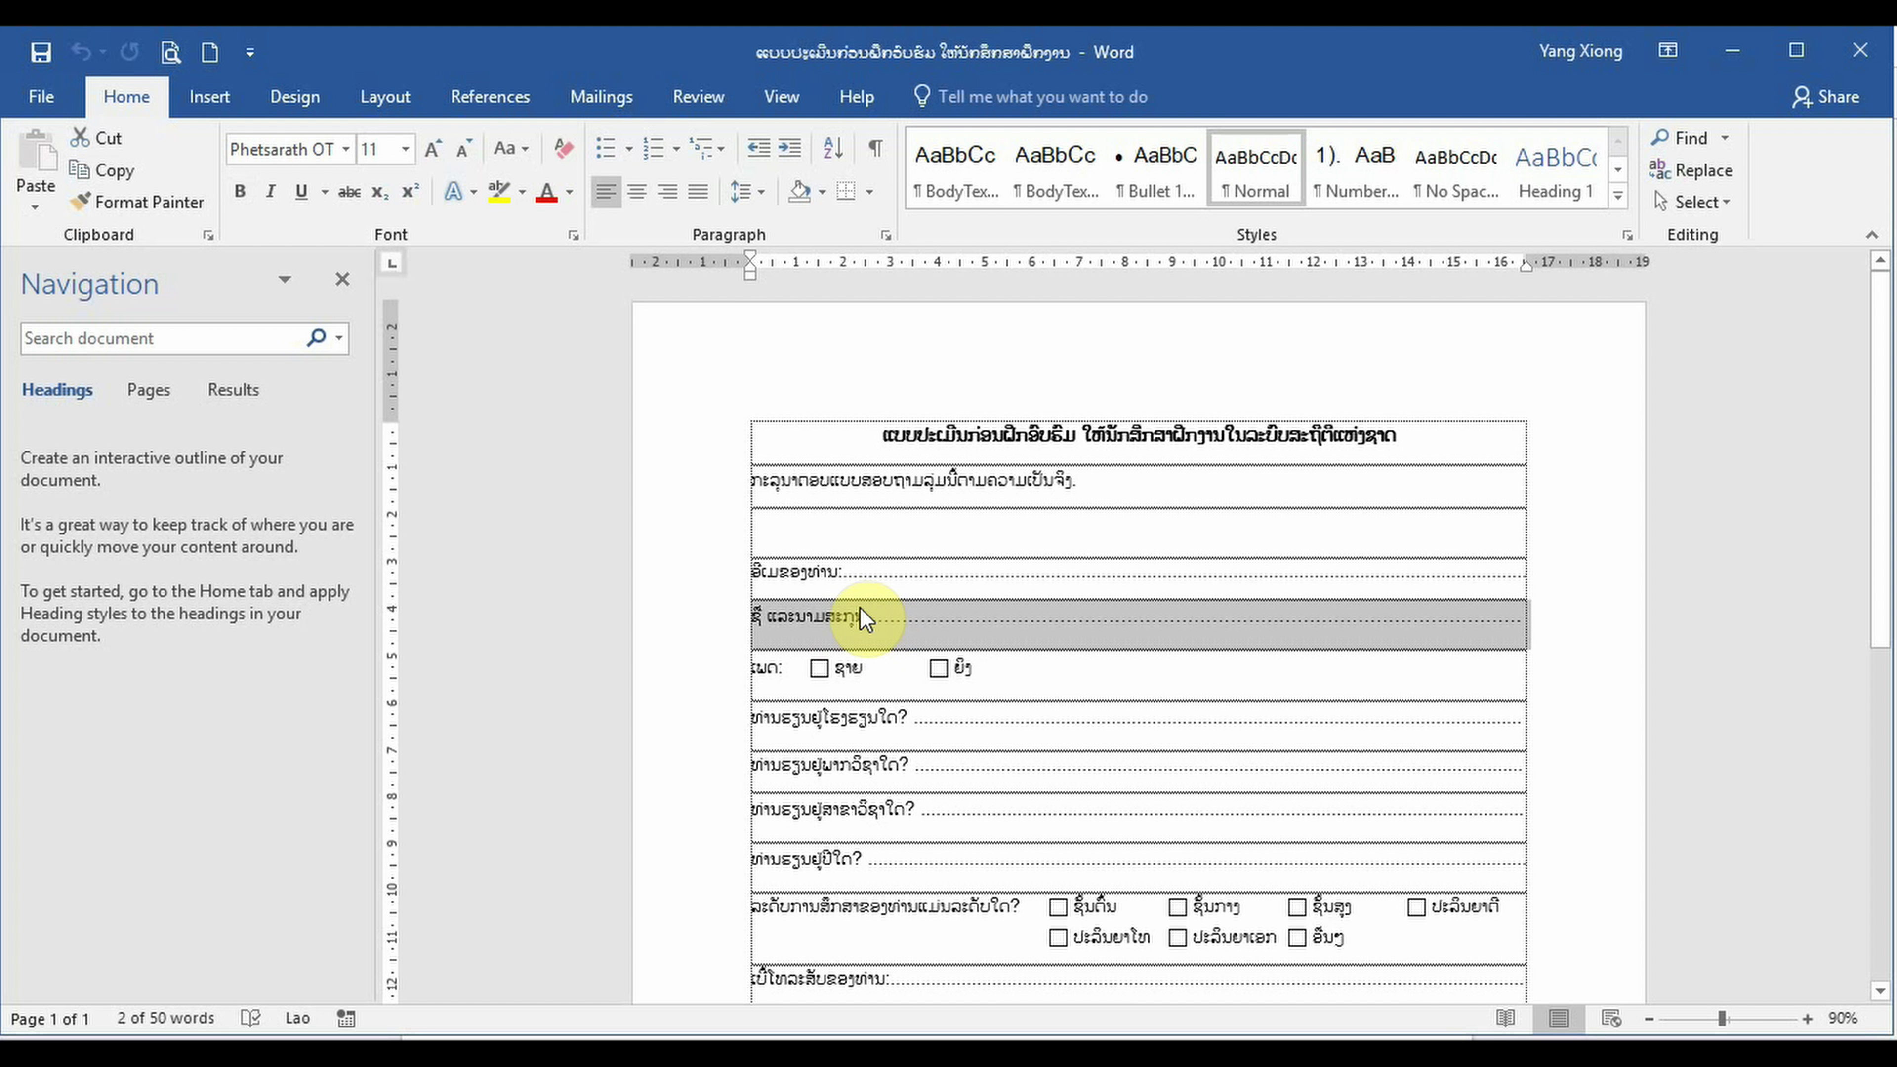
{"action": "left_click", "coordinate": [803, 626]}
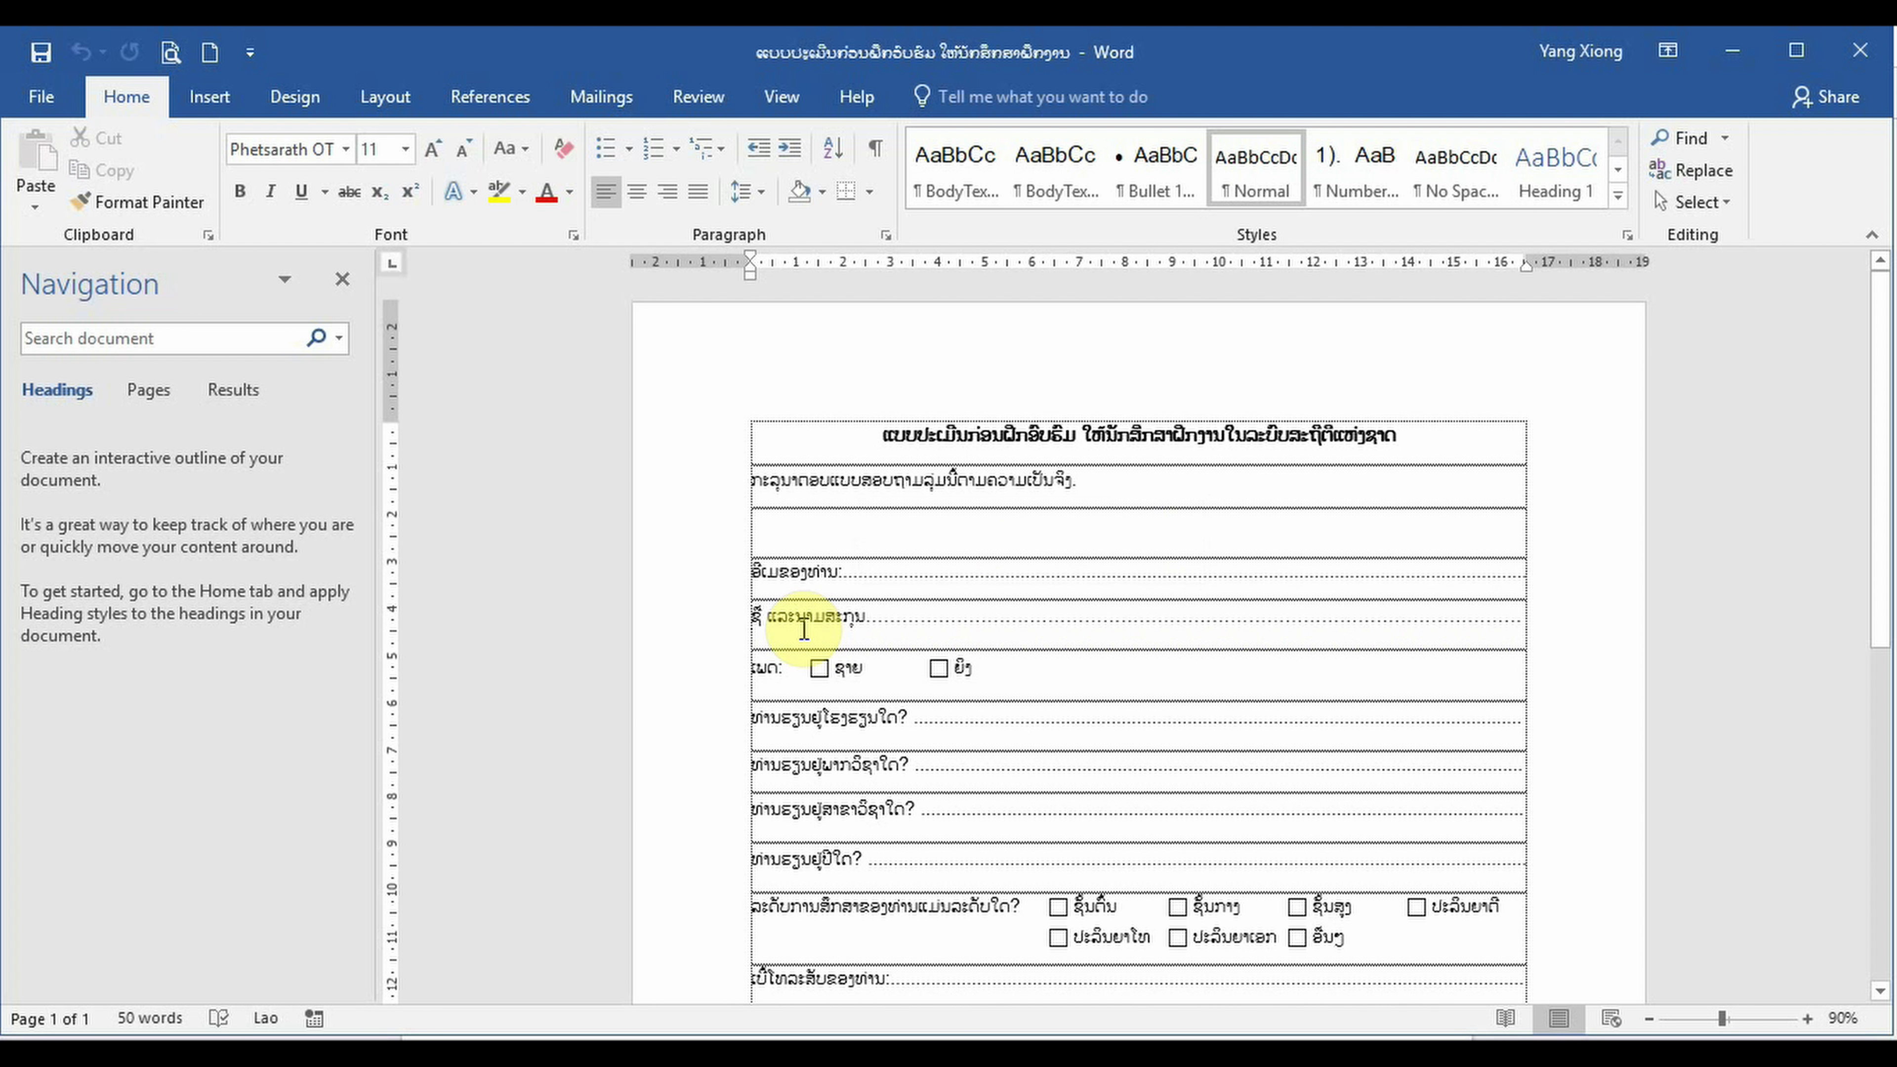
{"action": "key", "text": "Home"}
{"action": "key", "text": "shift+Right"}
{"action": "key", "text": "shift+Right"}
{"action": "key", "text": "shift+Right"}
{"action": "key", "text": "shift+Right"}
{"action": "key", "text": "shift+Right"}
{"action": "key", "text": "shift+Right"}
{"action": "key", "text": "shift+Right"}
{"action": "key", "text": "shift+Right"}
{"action": "key", "text": "shift+Right"}
{"action": "key", "text": "shift+Right"}
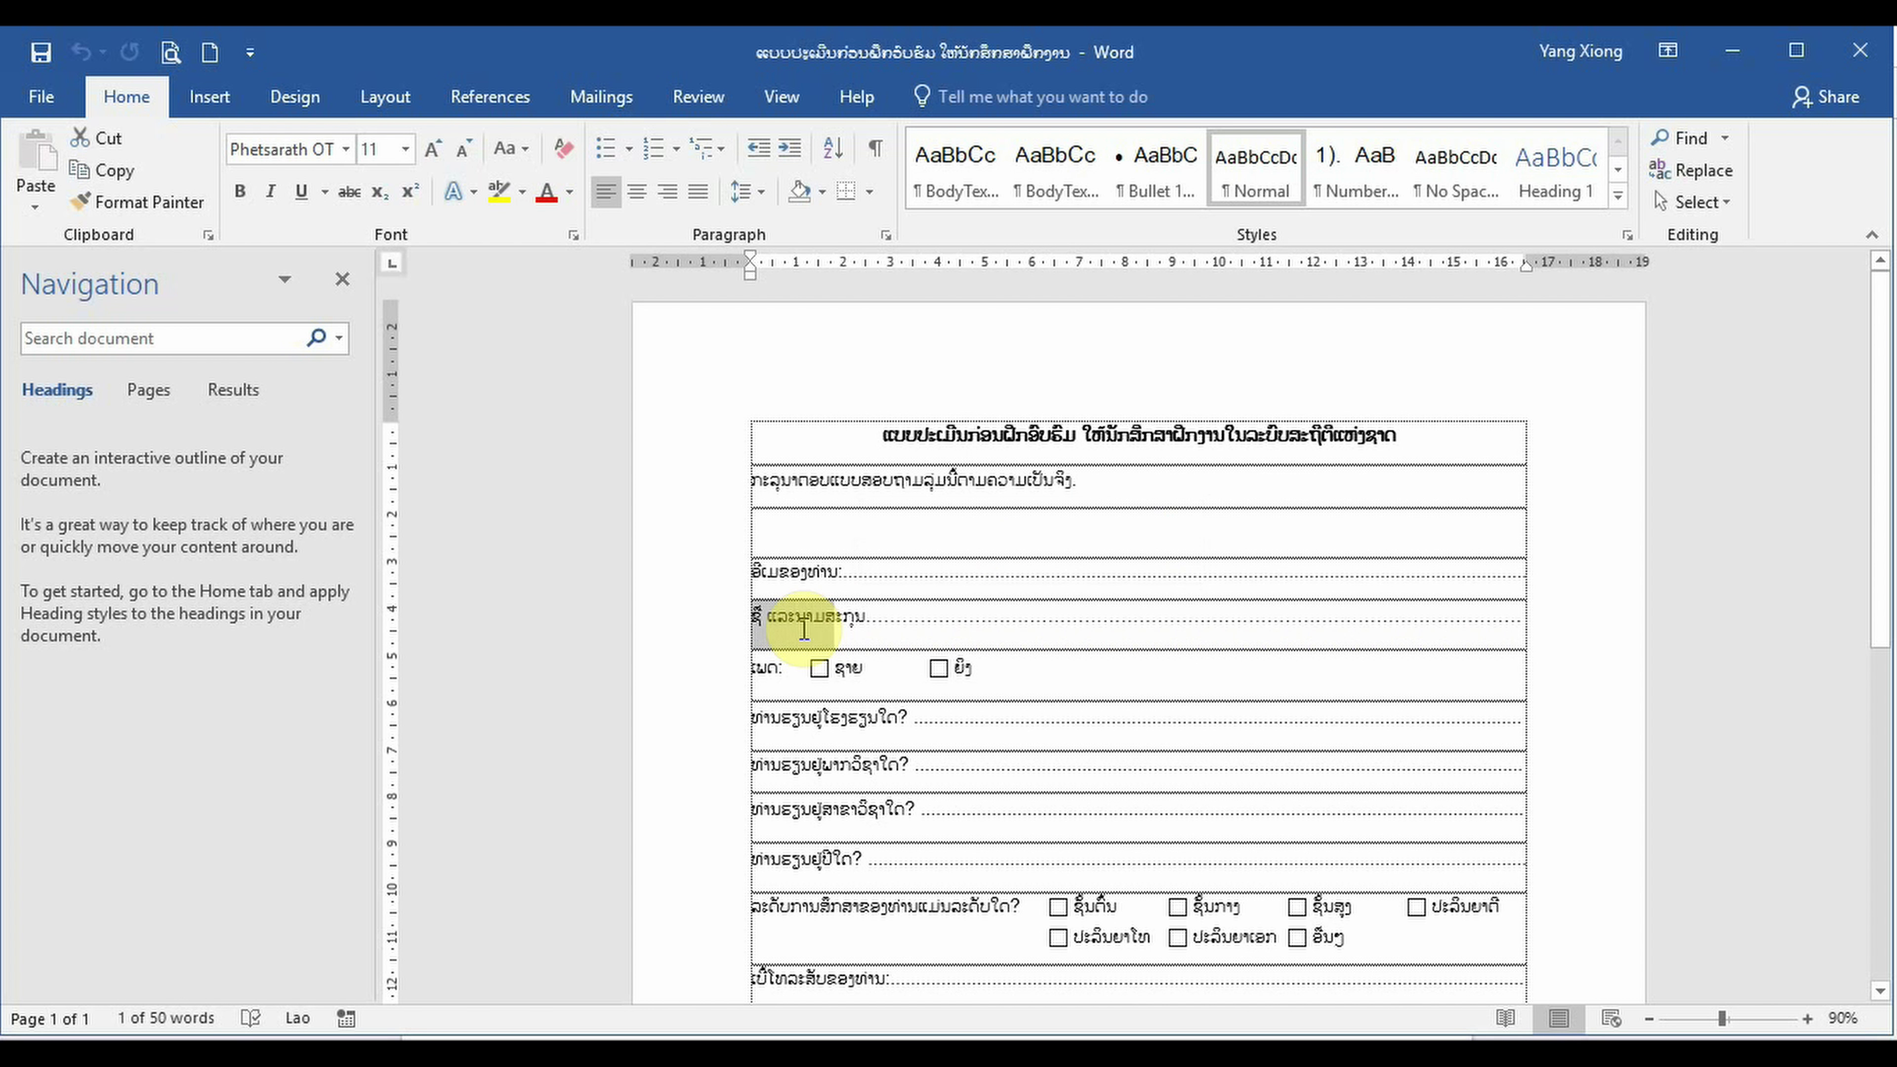
{"action": "key", "text": "shift+Right"}
{"action": "key", "text": "shift+Right"}
{"action": "key", "text": "shift+Right"}
{"action": "key", "text": "shift+Right"}
{"action": "key", "text": "shift+Right"}
{"action": "key", "text": "shift+Right"}
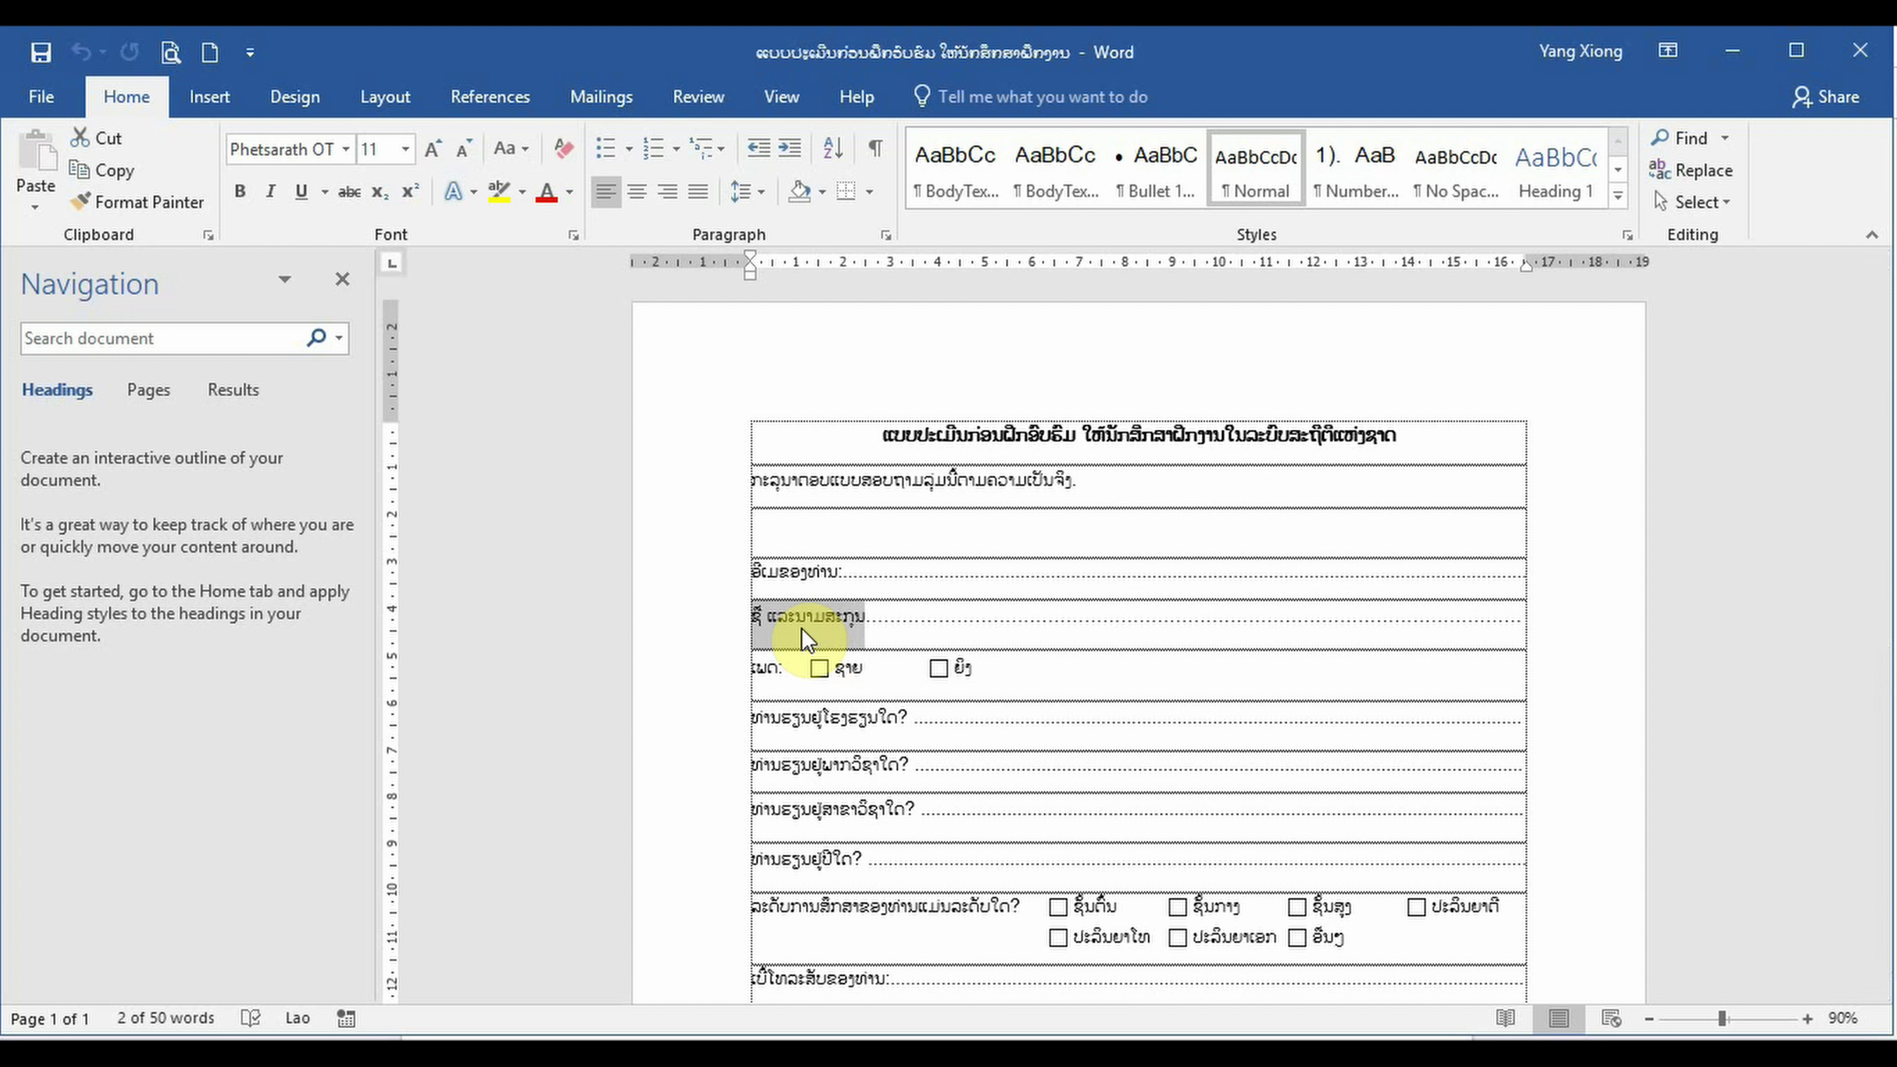
{"action": "key", "text": "ctrl+c"}
- Back in the Google Forms form, paste "ຊື່ ແລະນາມສະກຸນ" as the first question's title and set its answer type to Short answer
{"action": "key", "text": "alt+Tab"}
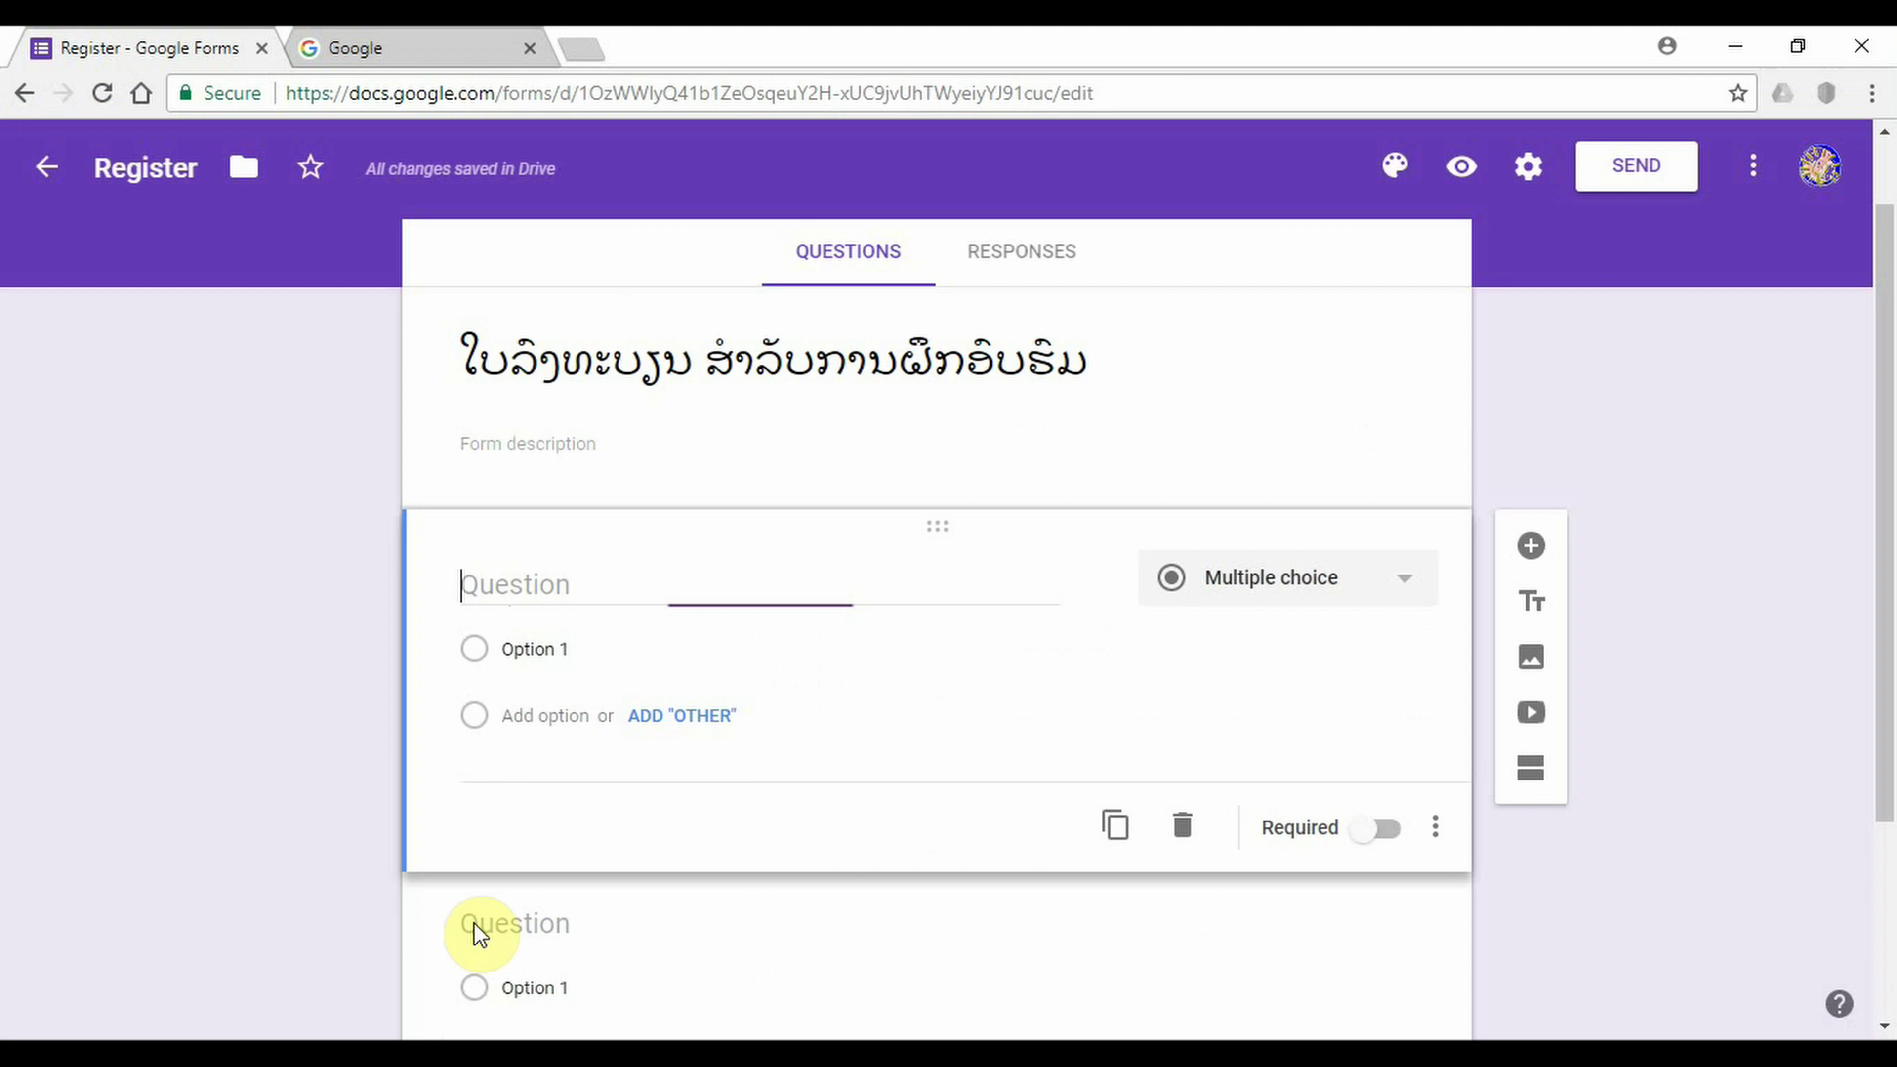
{"action": "key", "text": "ctrl+v"}
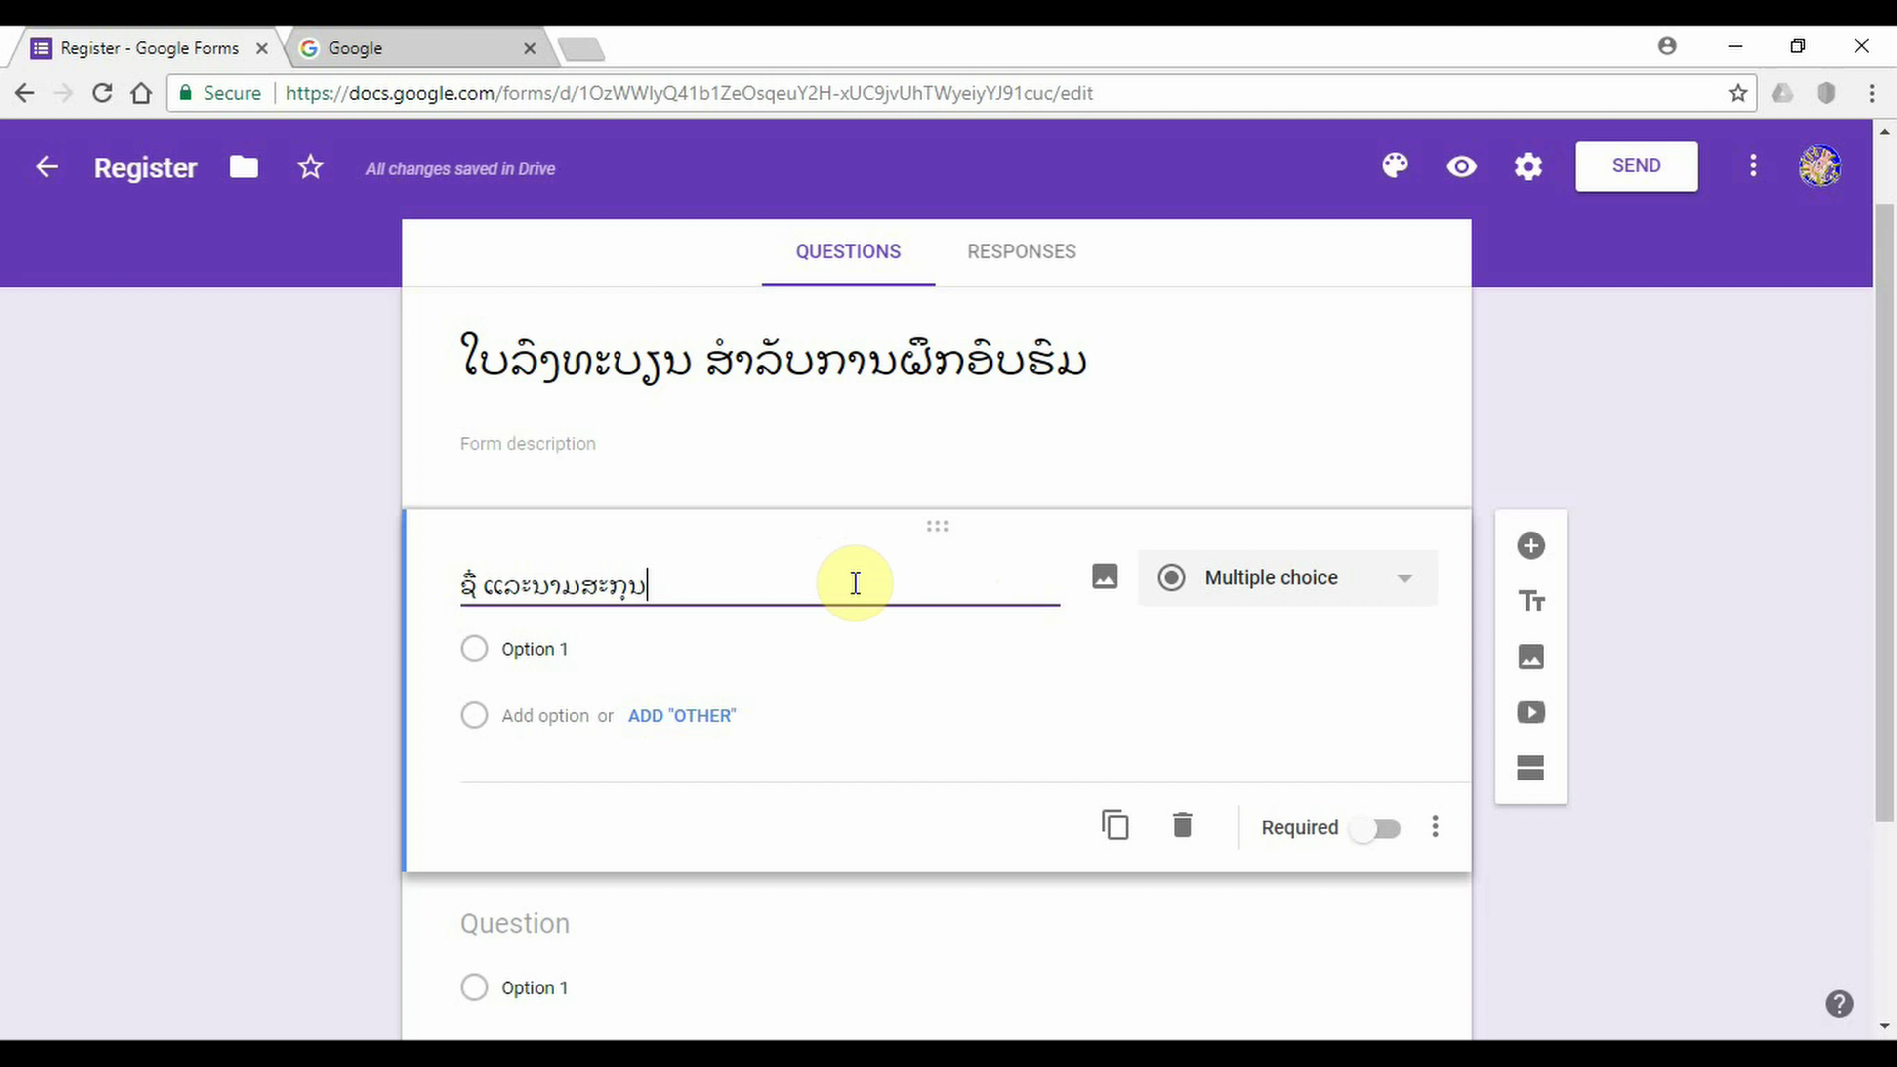
{"action": "left_click", "coordinate": [1299, 579]}
{"action": "left_click", "coordinate": [1306, 605]}
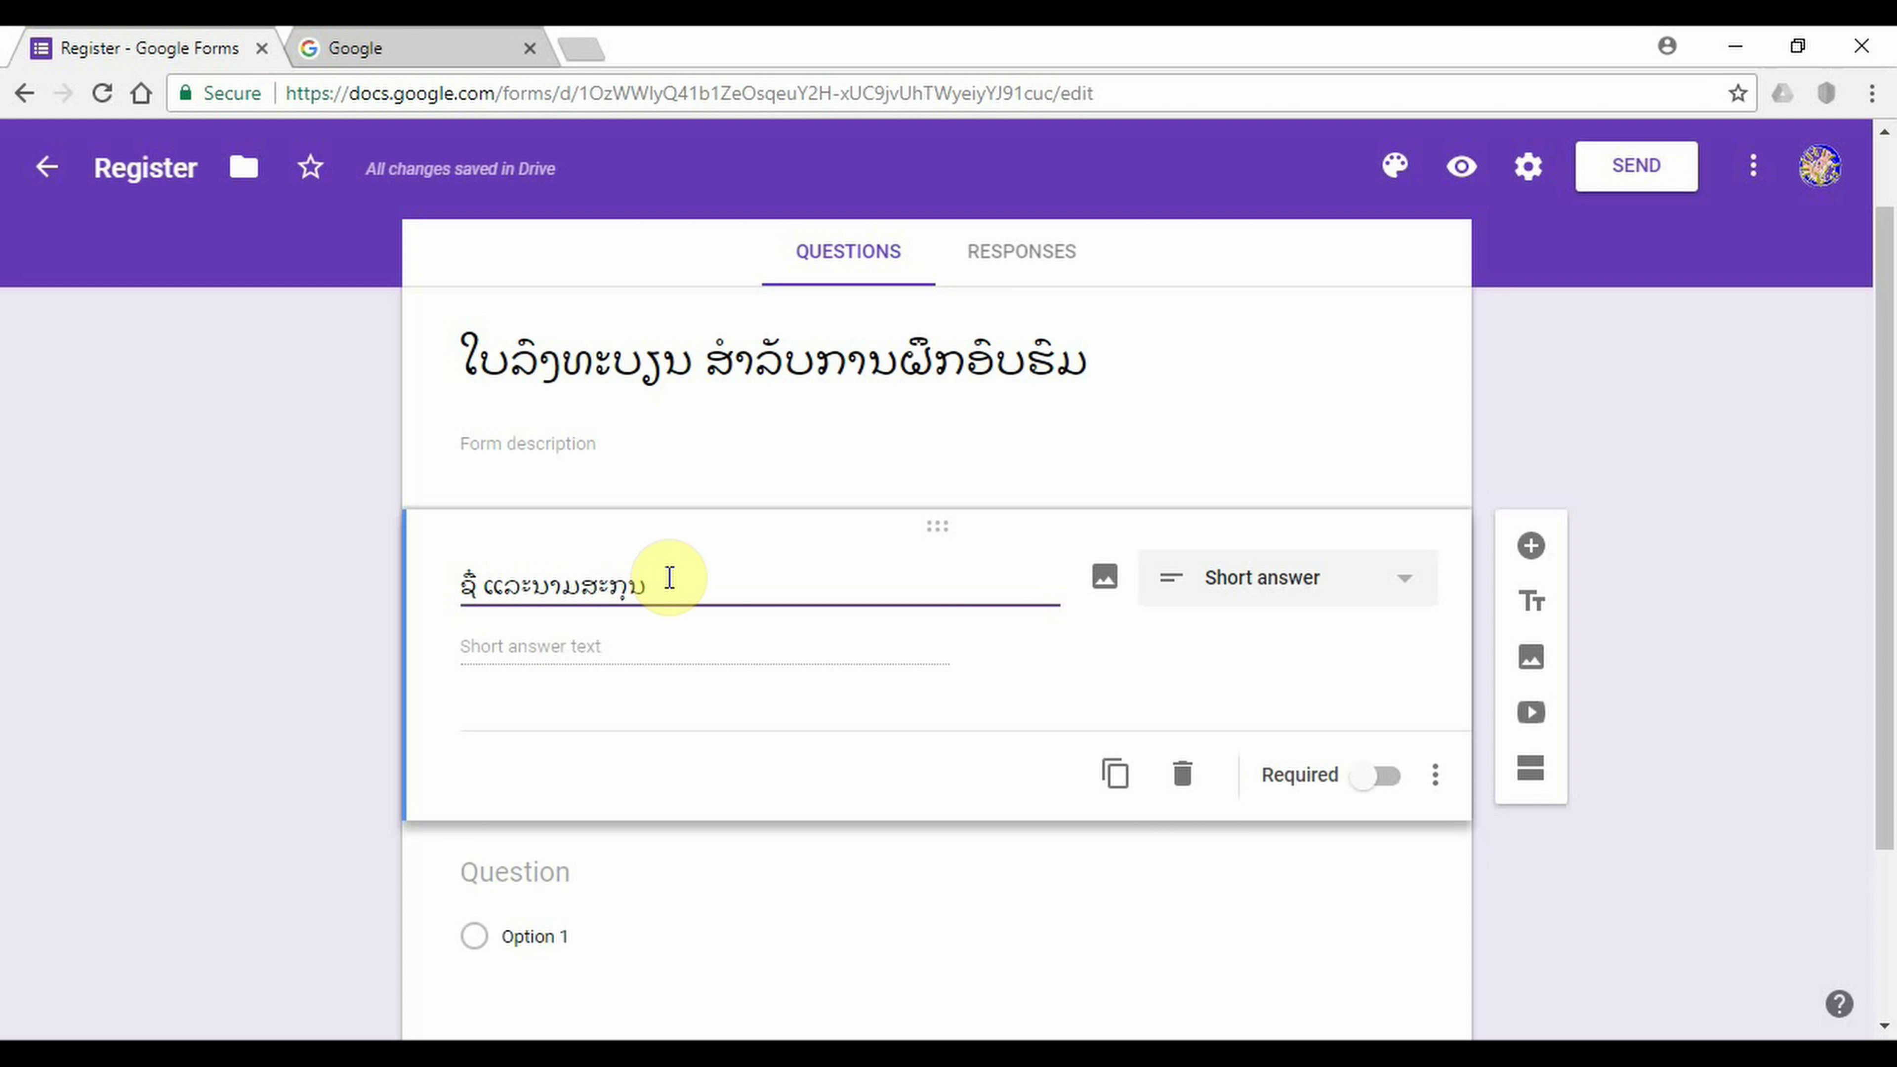
- Review the available answer types, keep Short answer for the name question, and make the question required
{"action": "left_click", "coordinate": [1378, 594]}
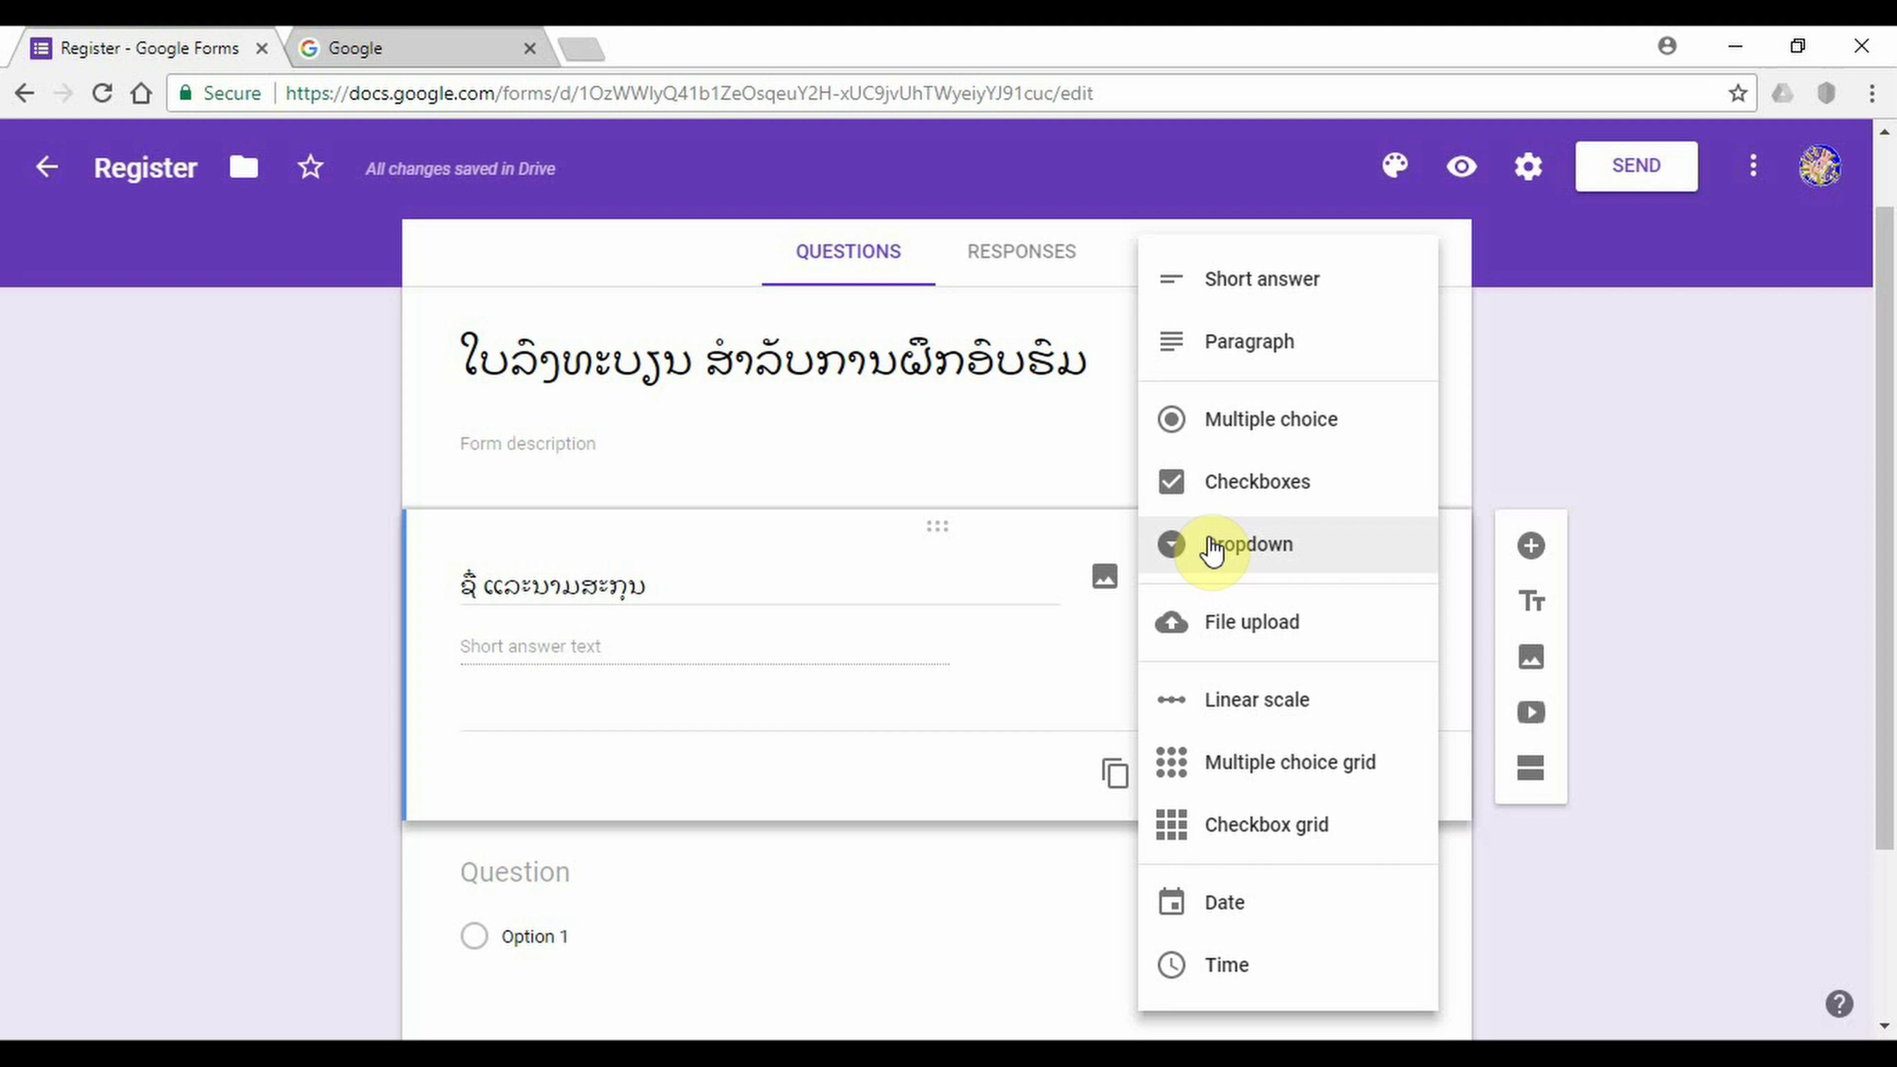
{"action": "scroll", "coordinate": [1228, 613], "scroll_direction": "down", "scroll_amount": 1}
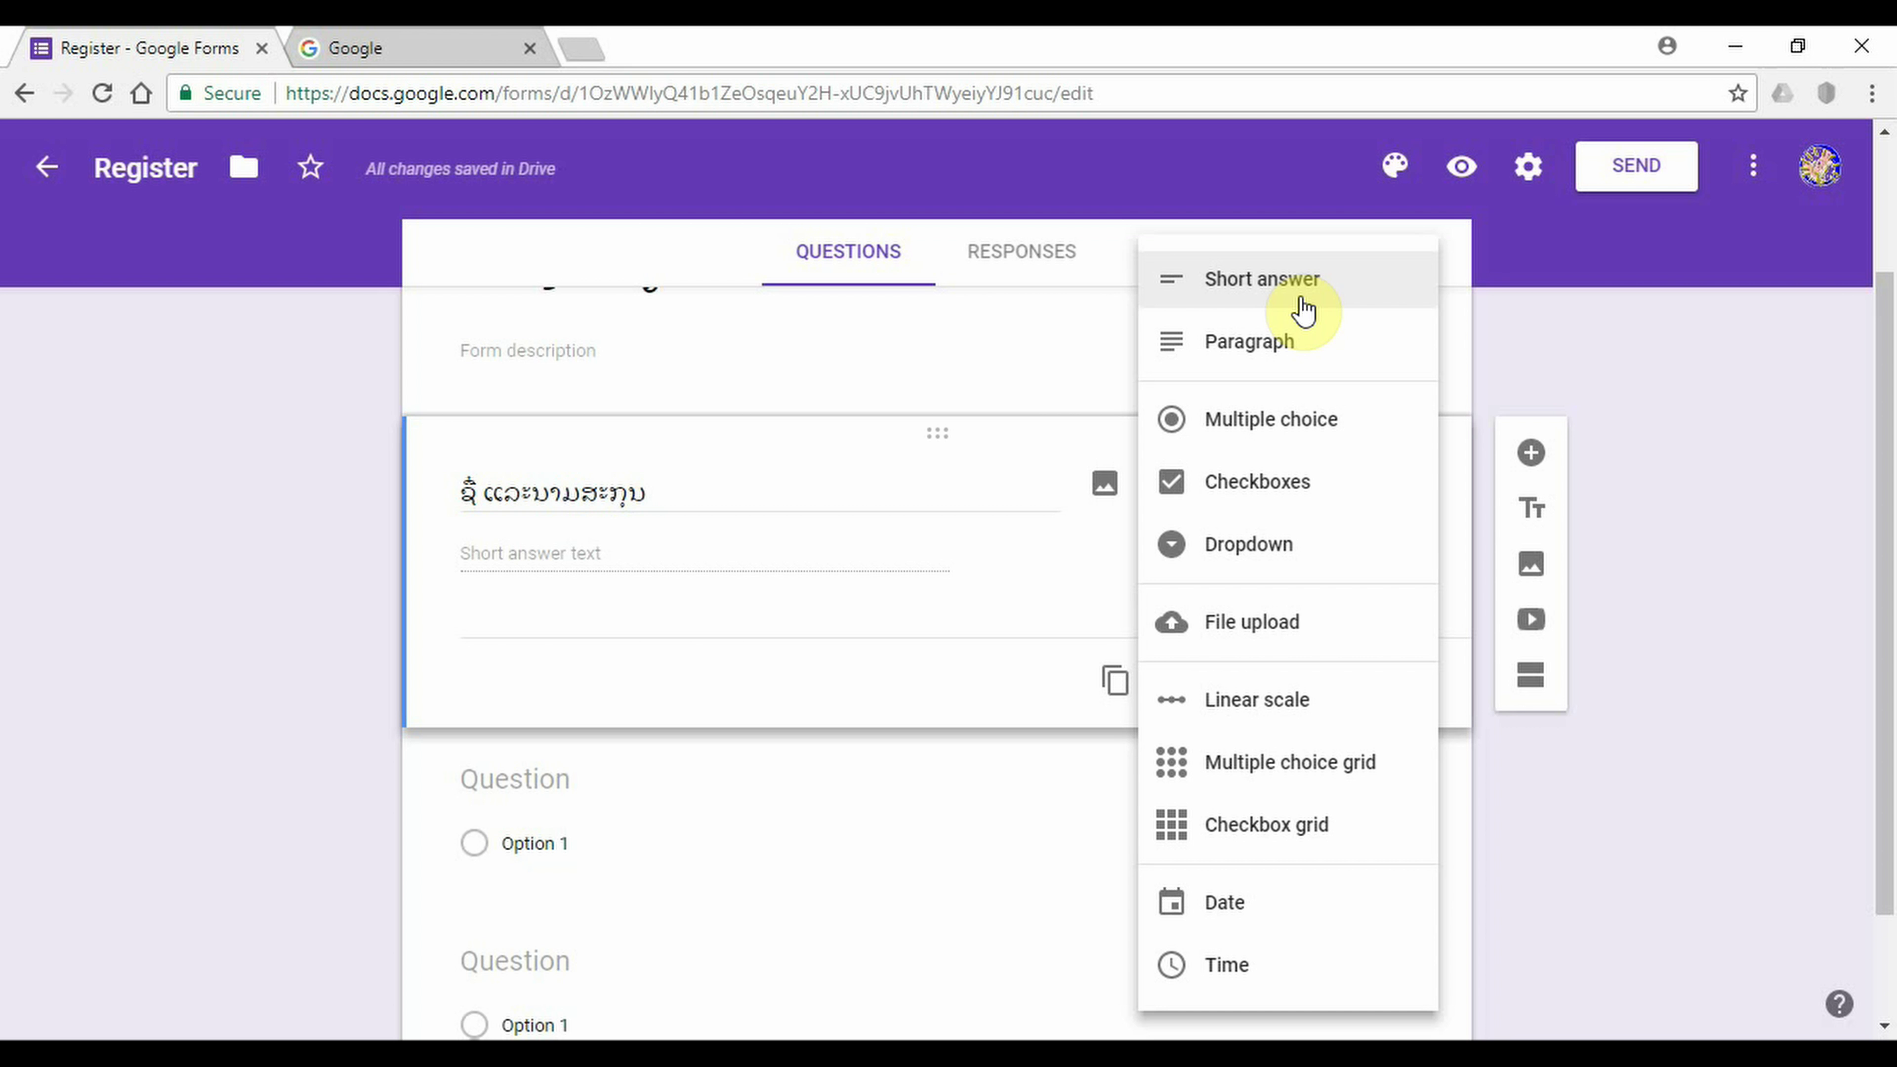
{"action": "left_click", "coordinate": [846, 491]}
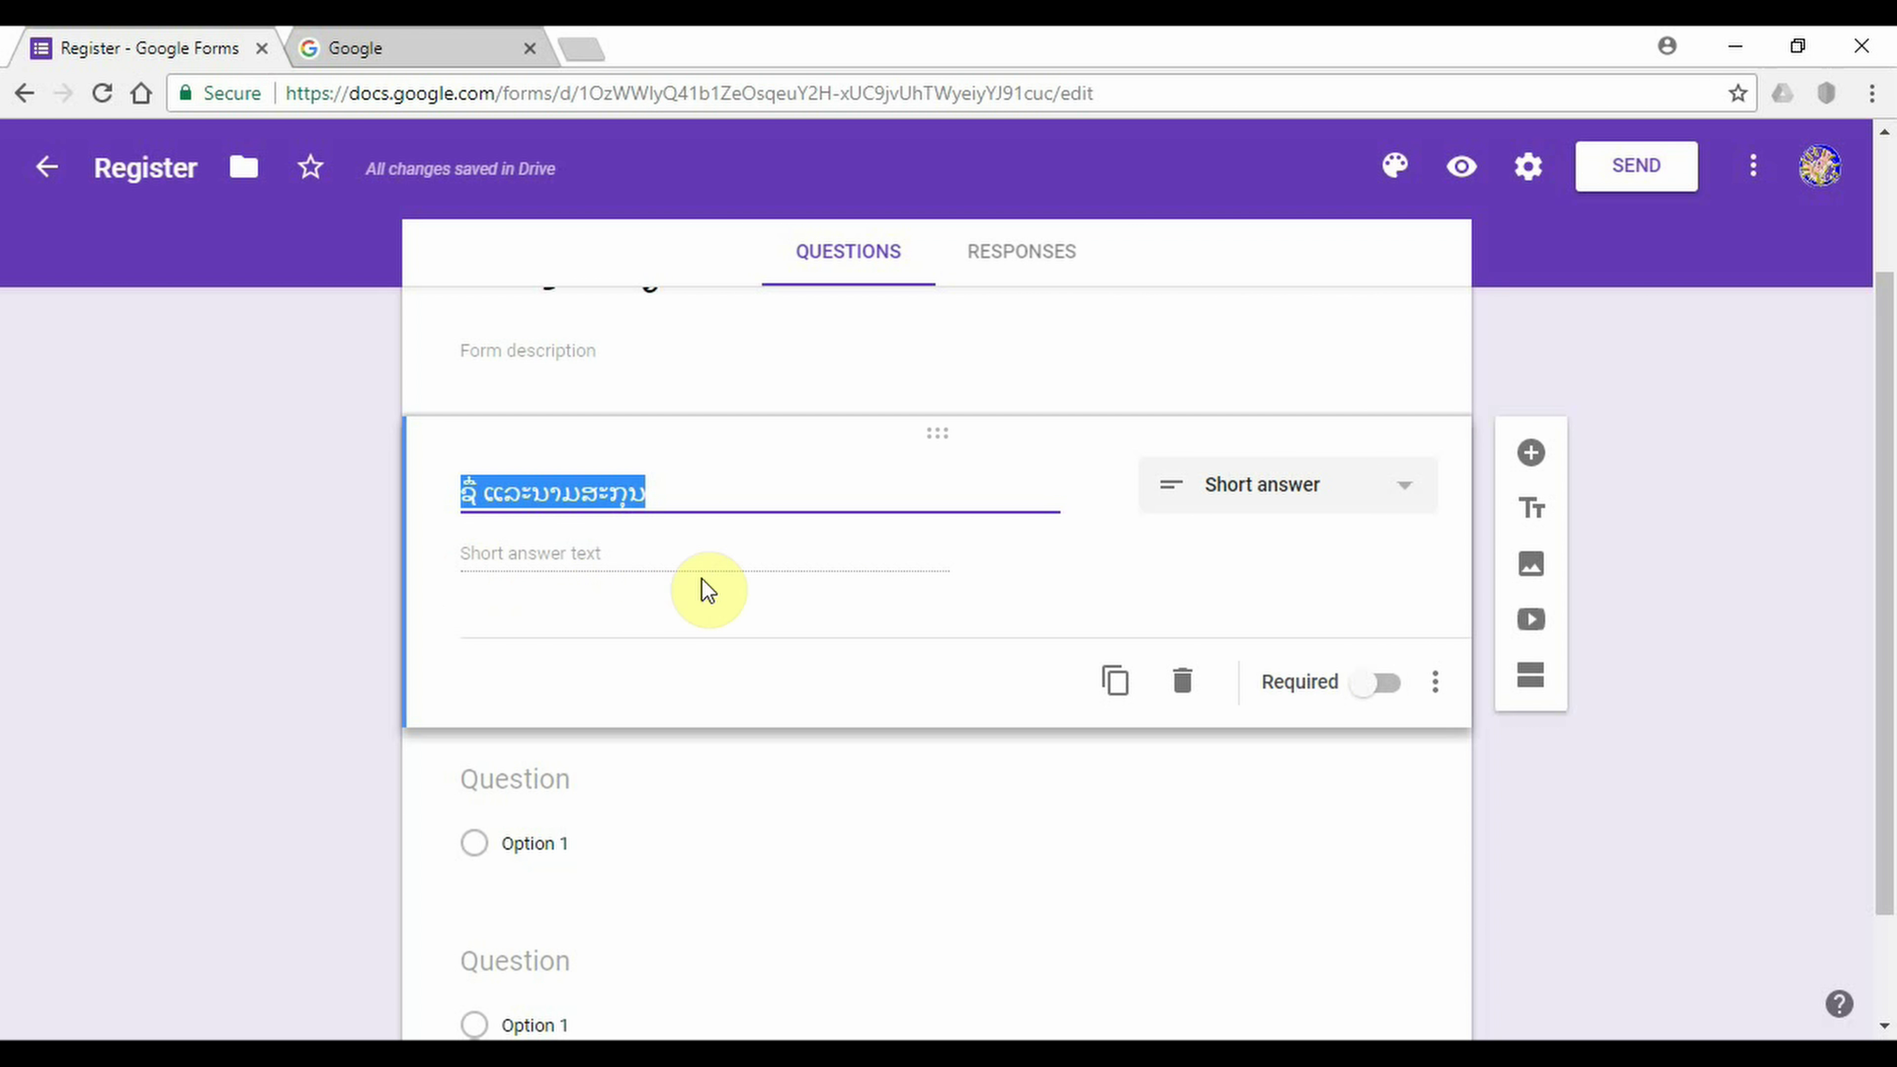
{"action": "left_click", "coordinate": [1376, 693]}
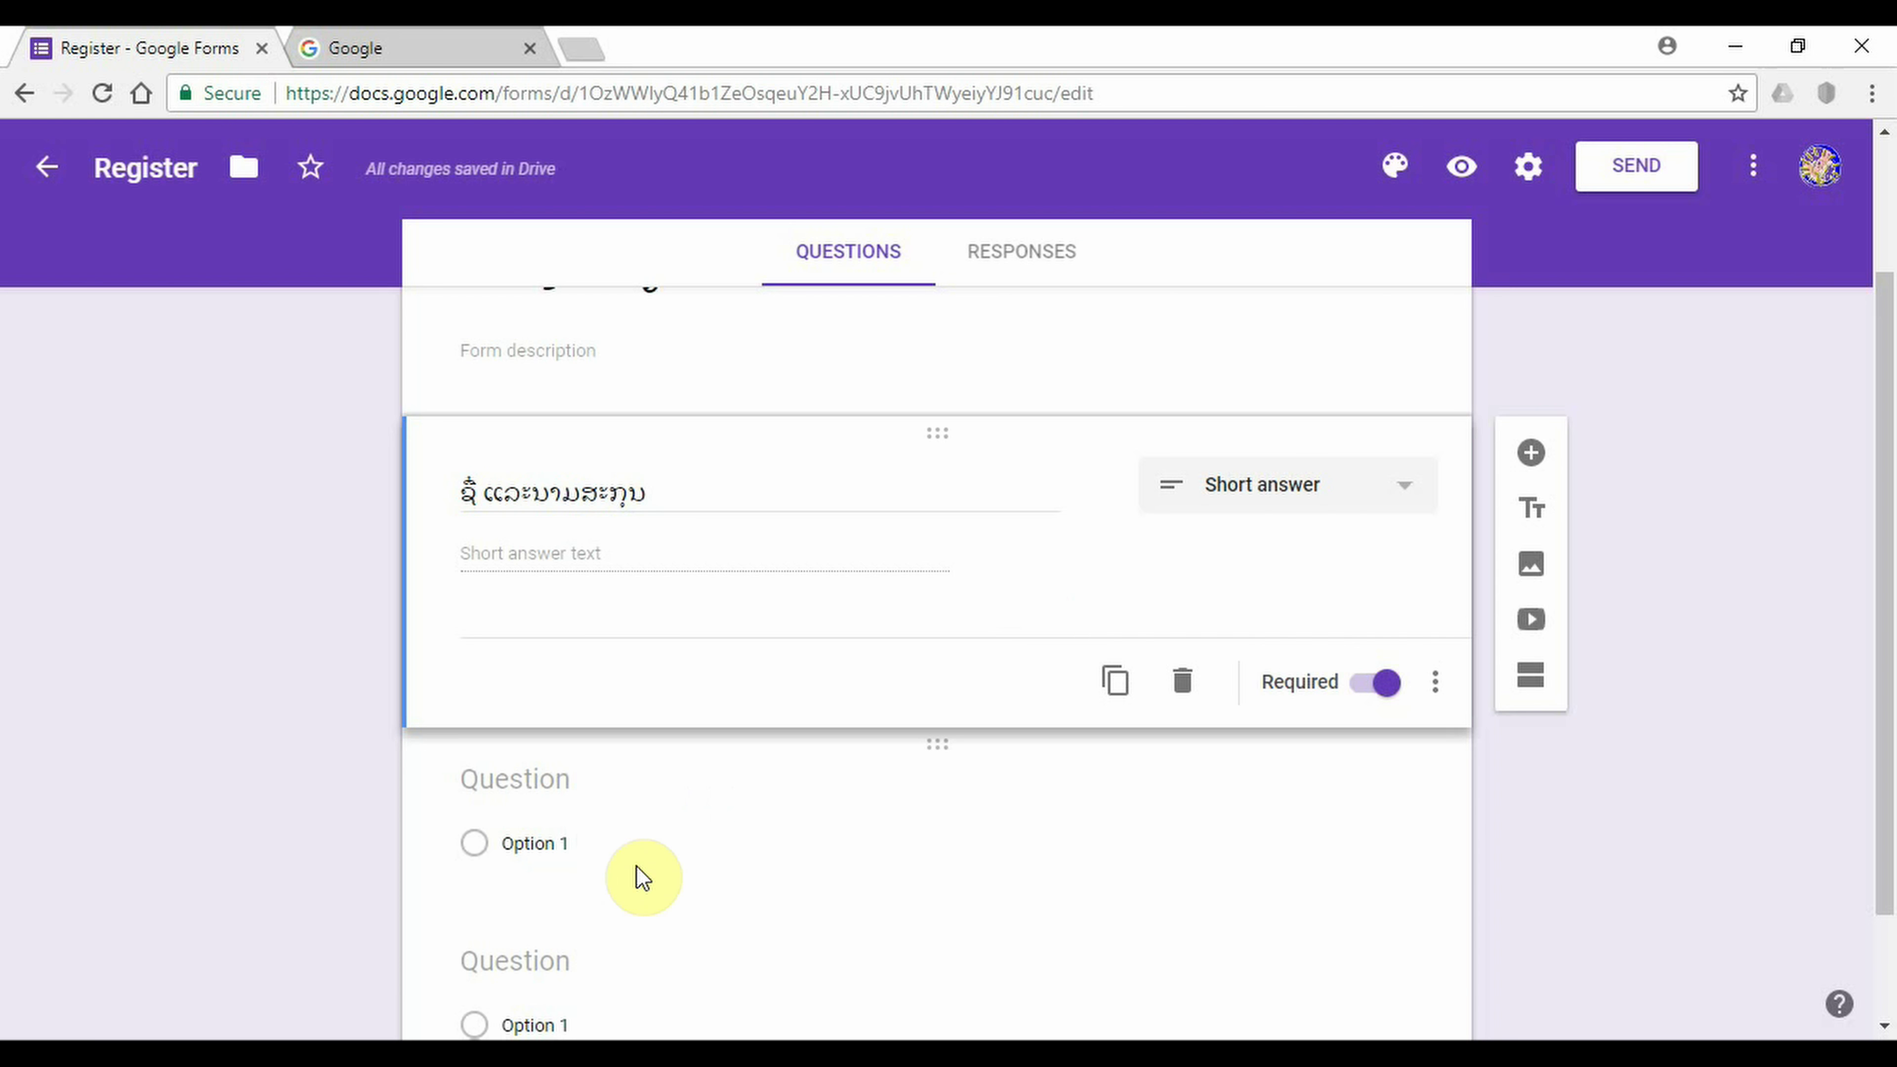
- Switch to the Word questionnaire and copy the gender label "ເພດ:"
{"action": "left_click", "coordinate": [660, 1036]}
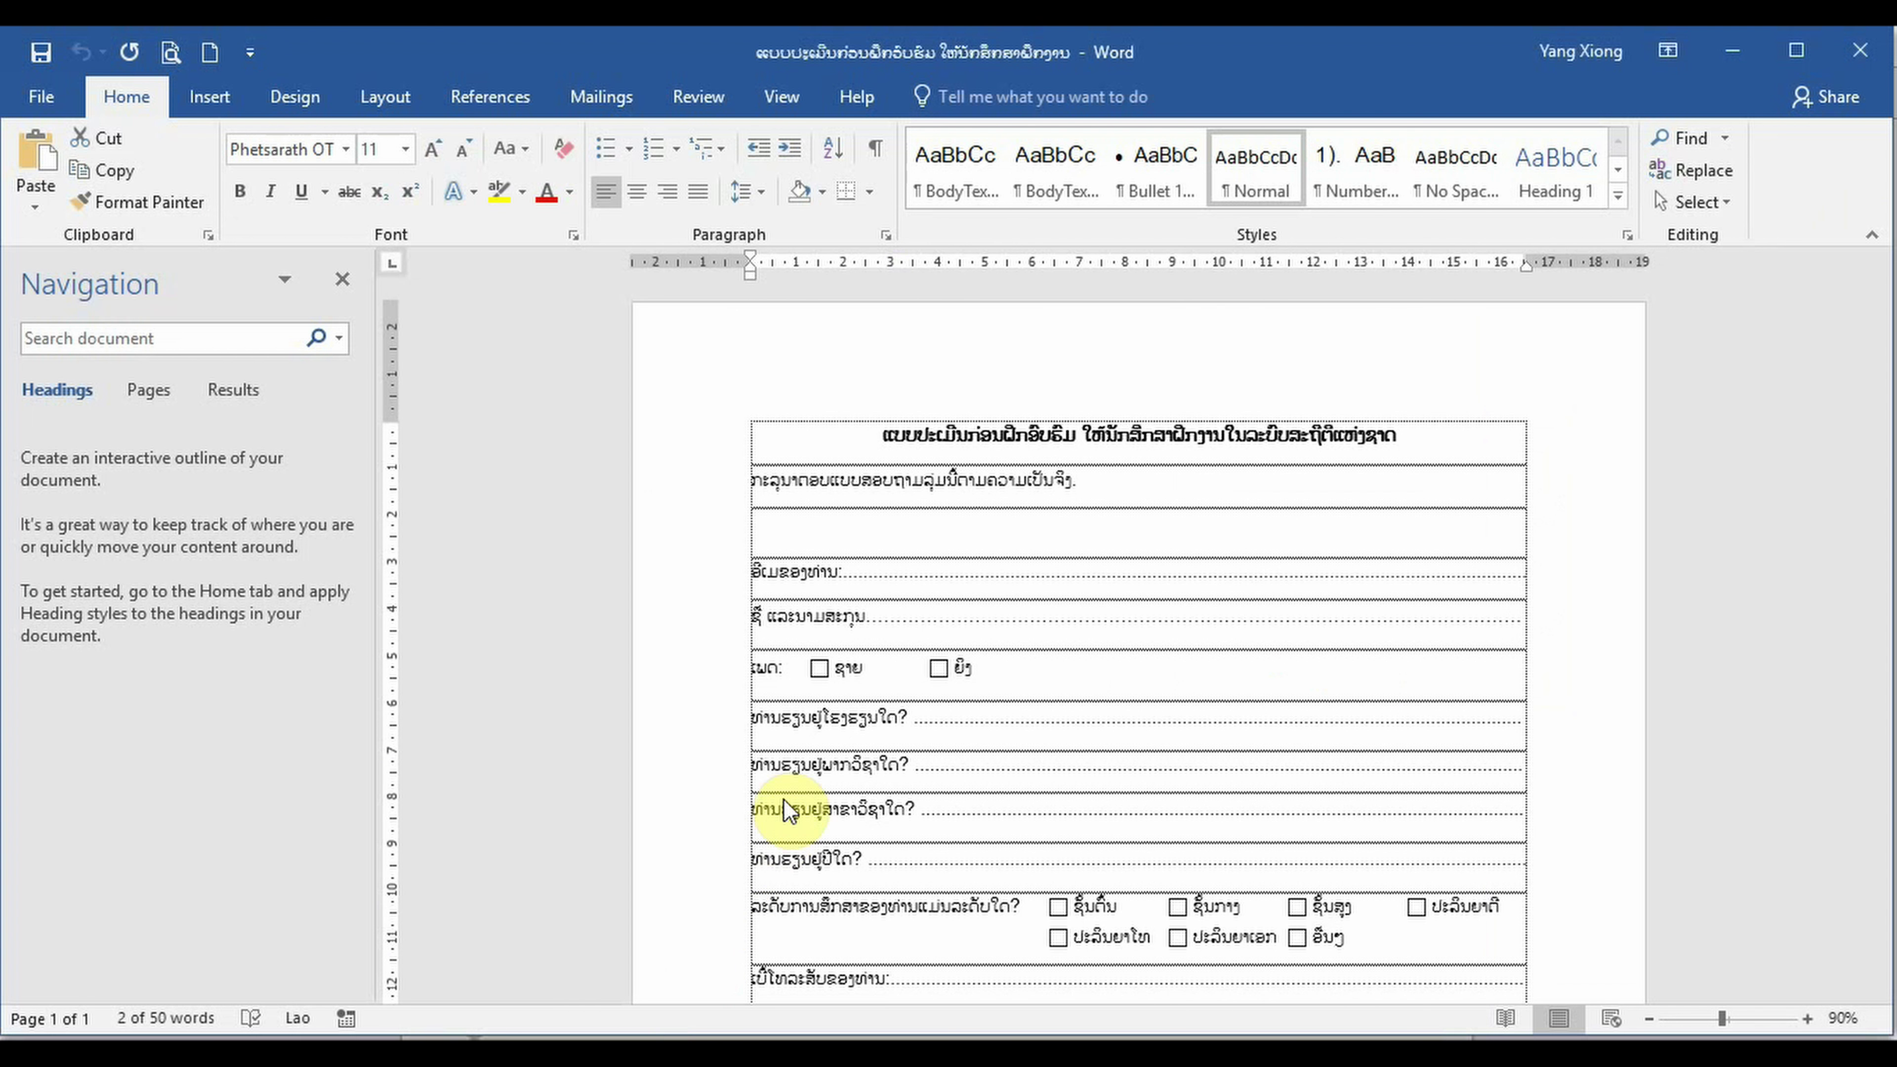
{"action": "double_click", "coordinate": [804, 616]}
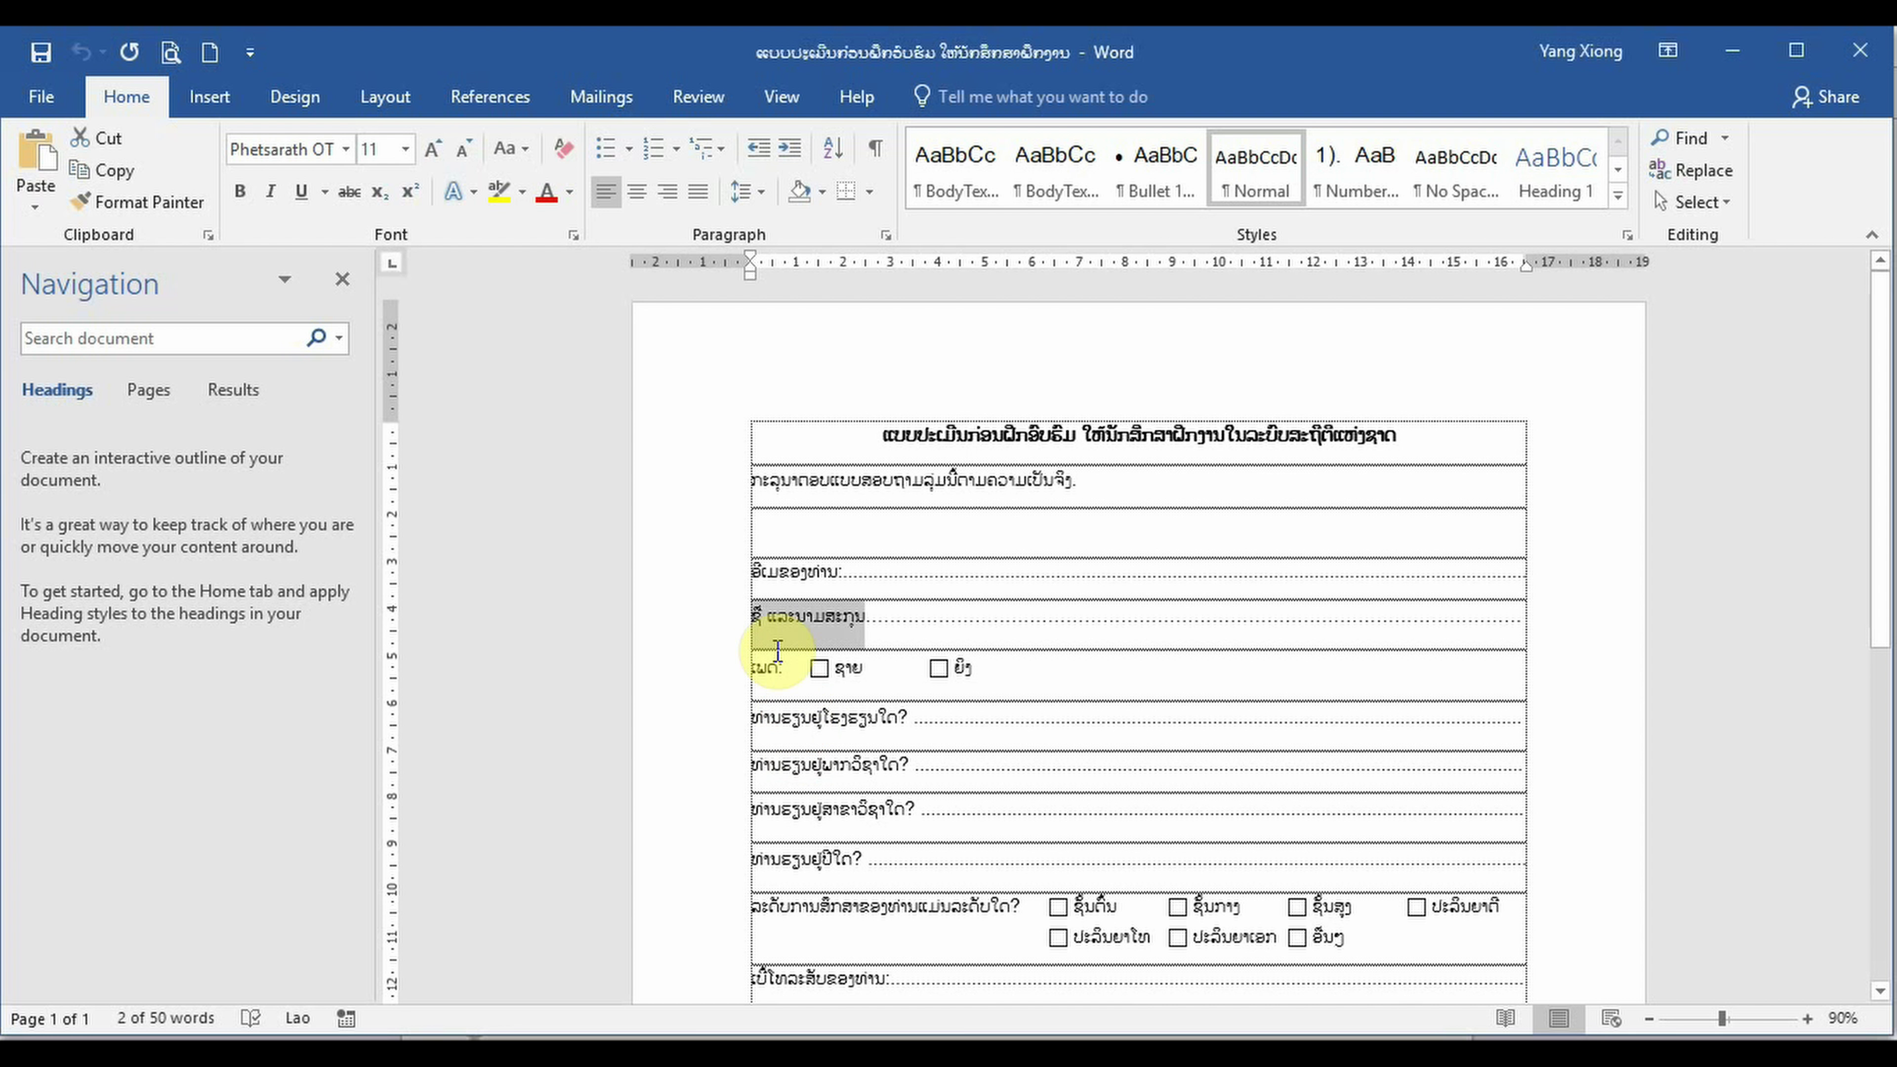
{"action": "left_click", "coordinate": [749, 660]}
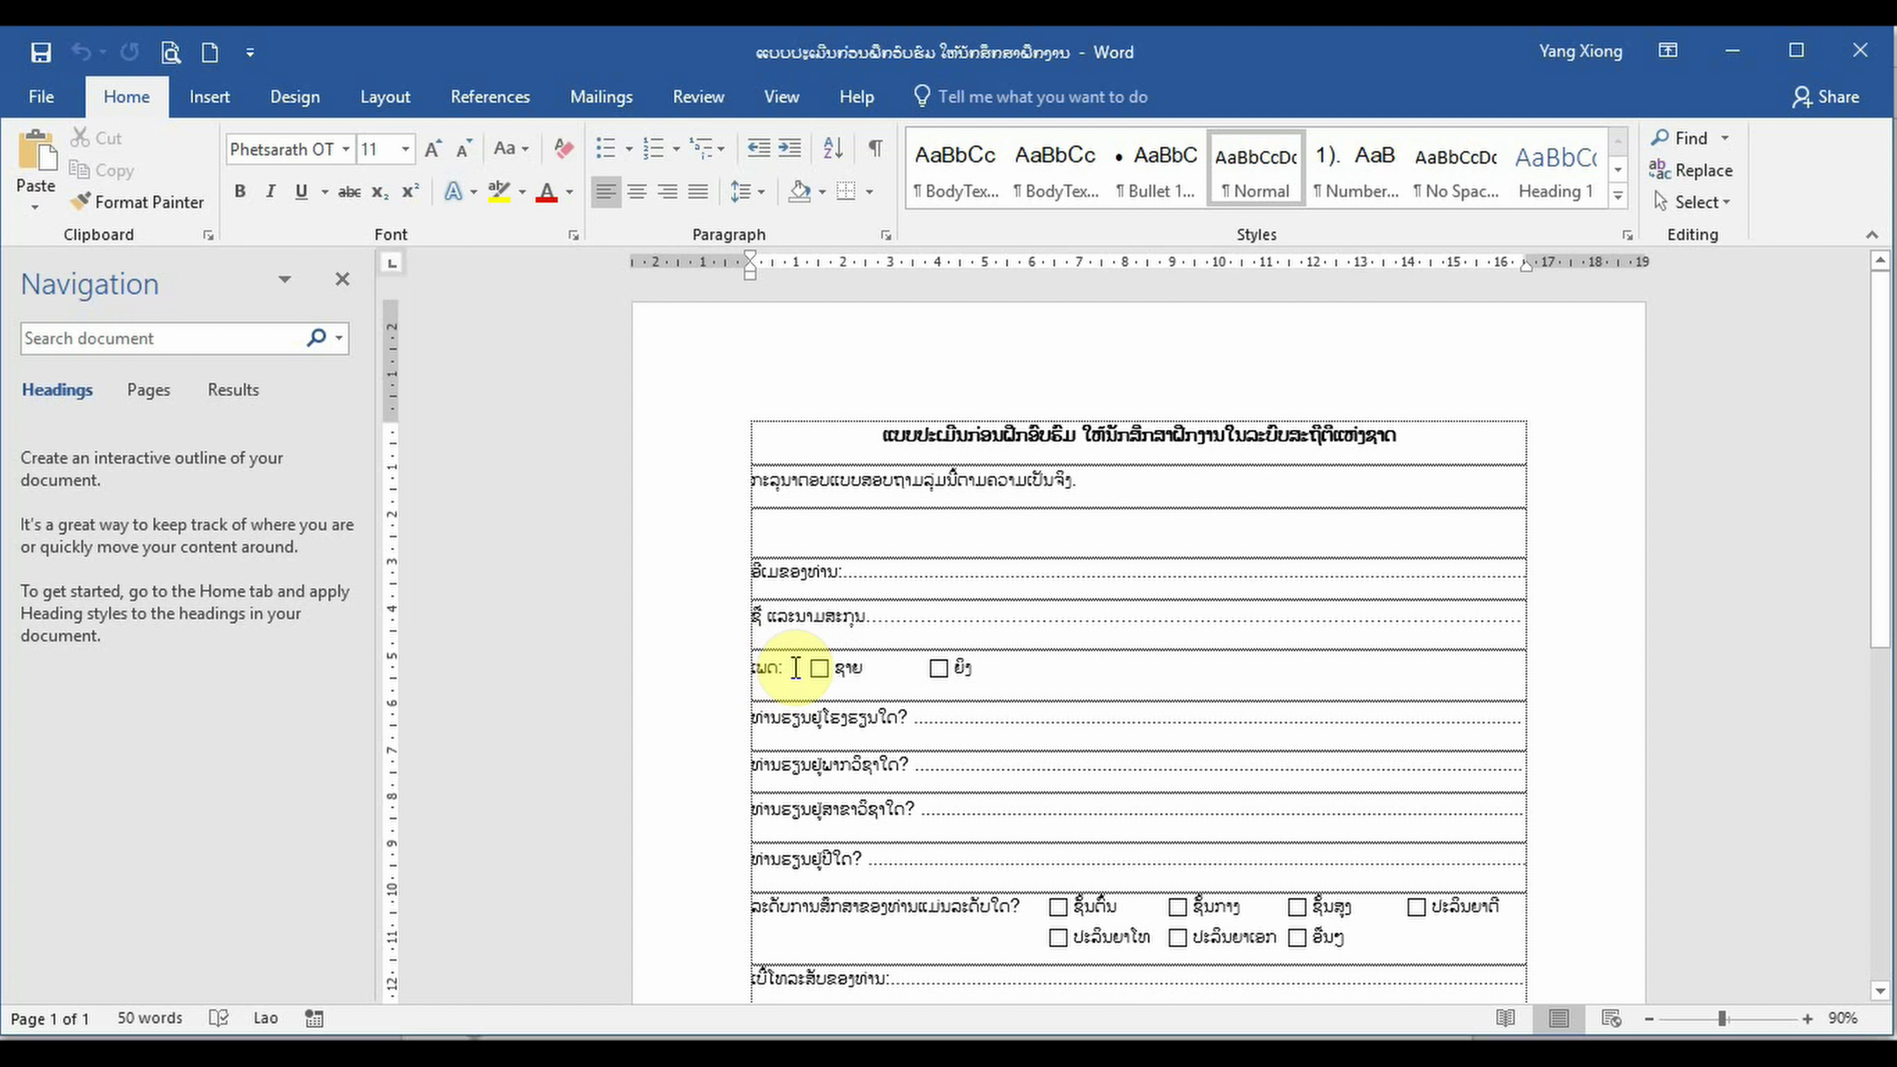
{"action": "double_click", "coordinate": [768, 666]}
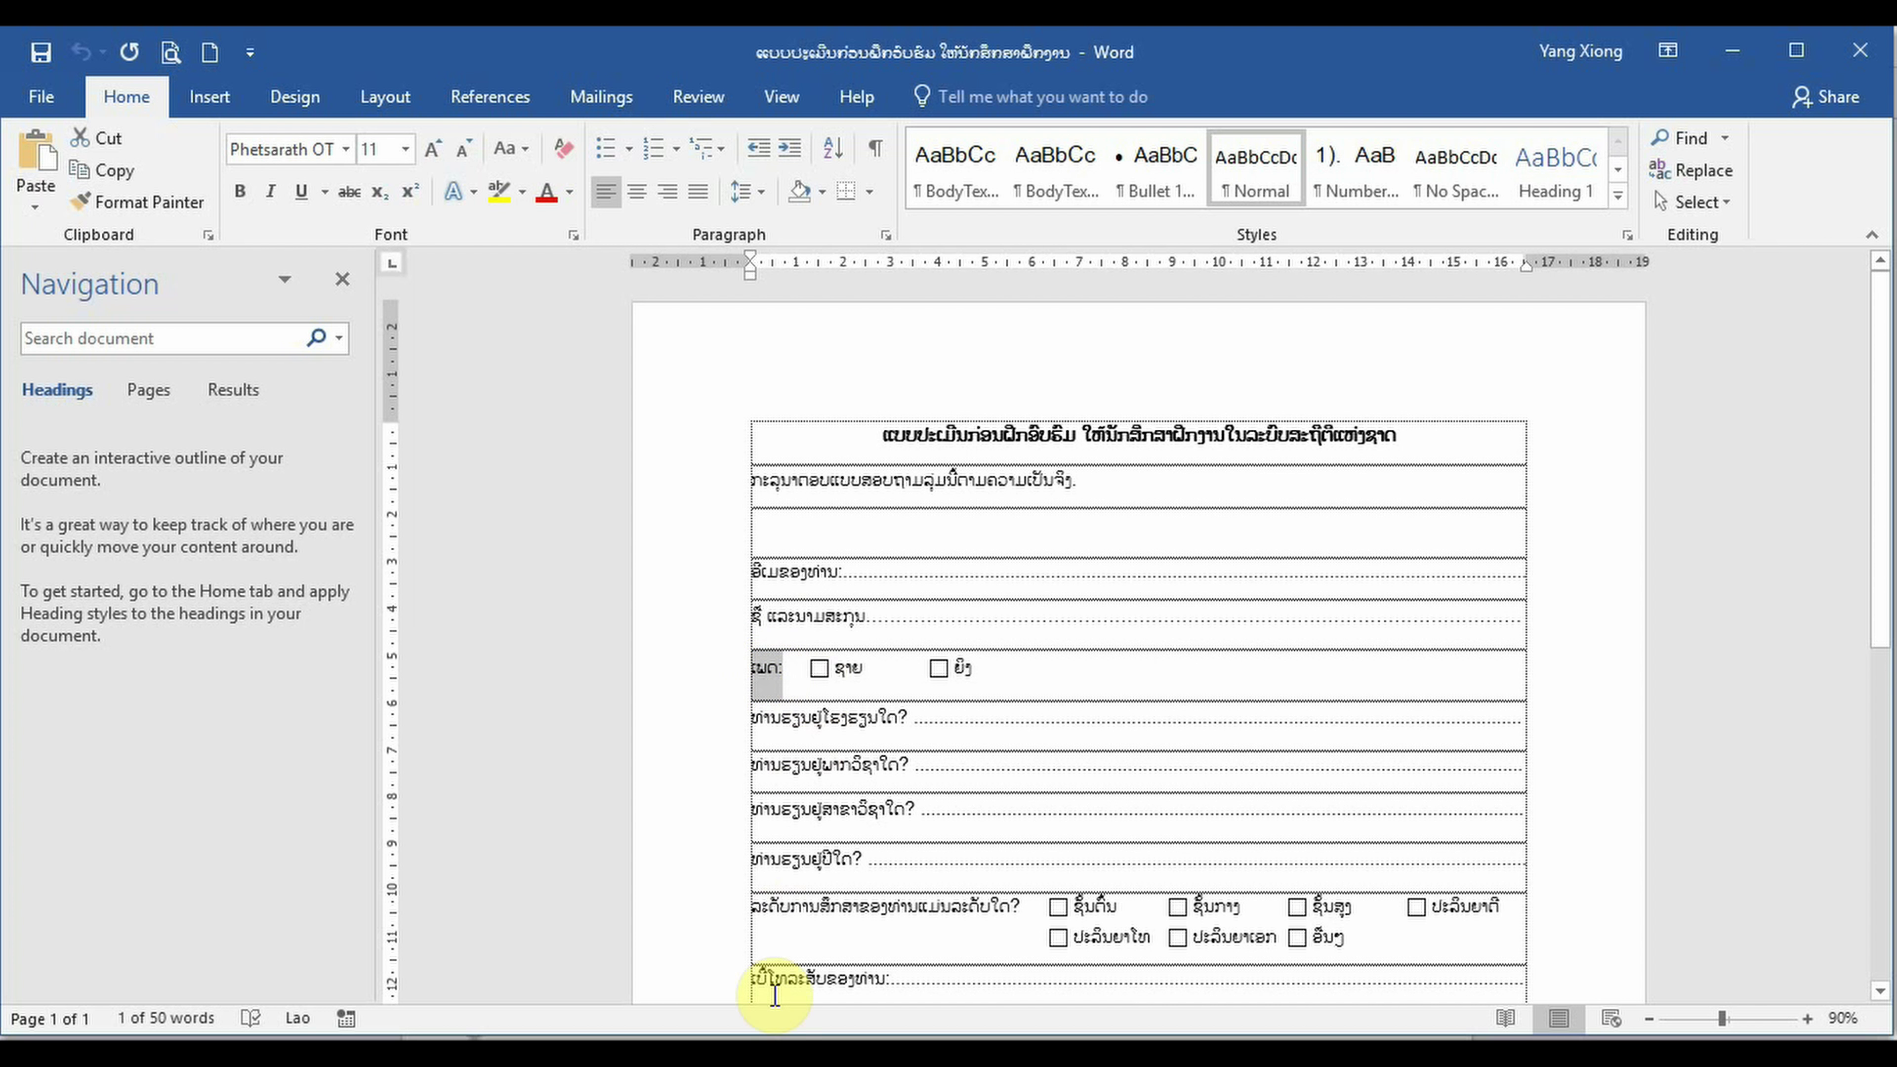
- Paste "ເພດ" without its colon as the second question's title in the Google Forms form and set its answer type to Multiple choice
{"action": "left_click", "coordinate": [448, 934]}
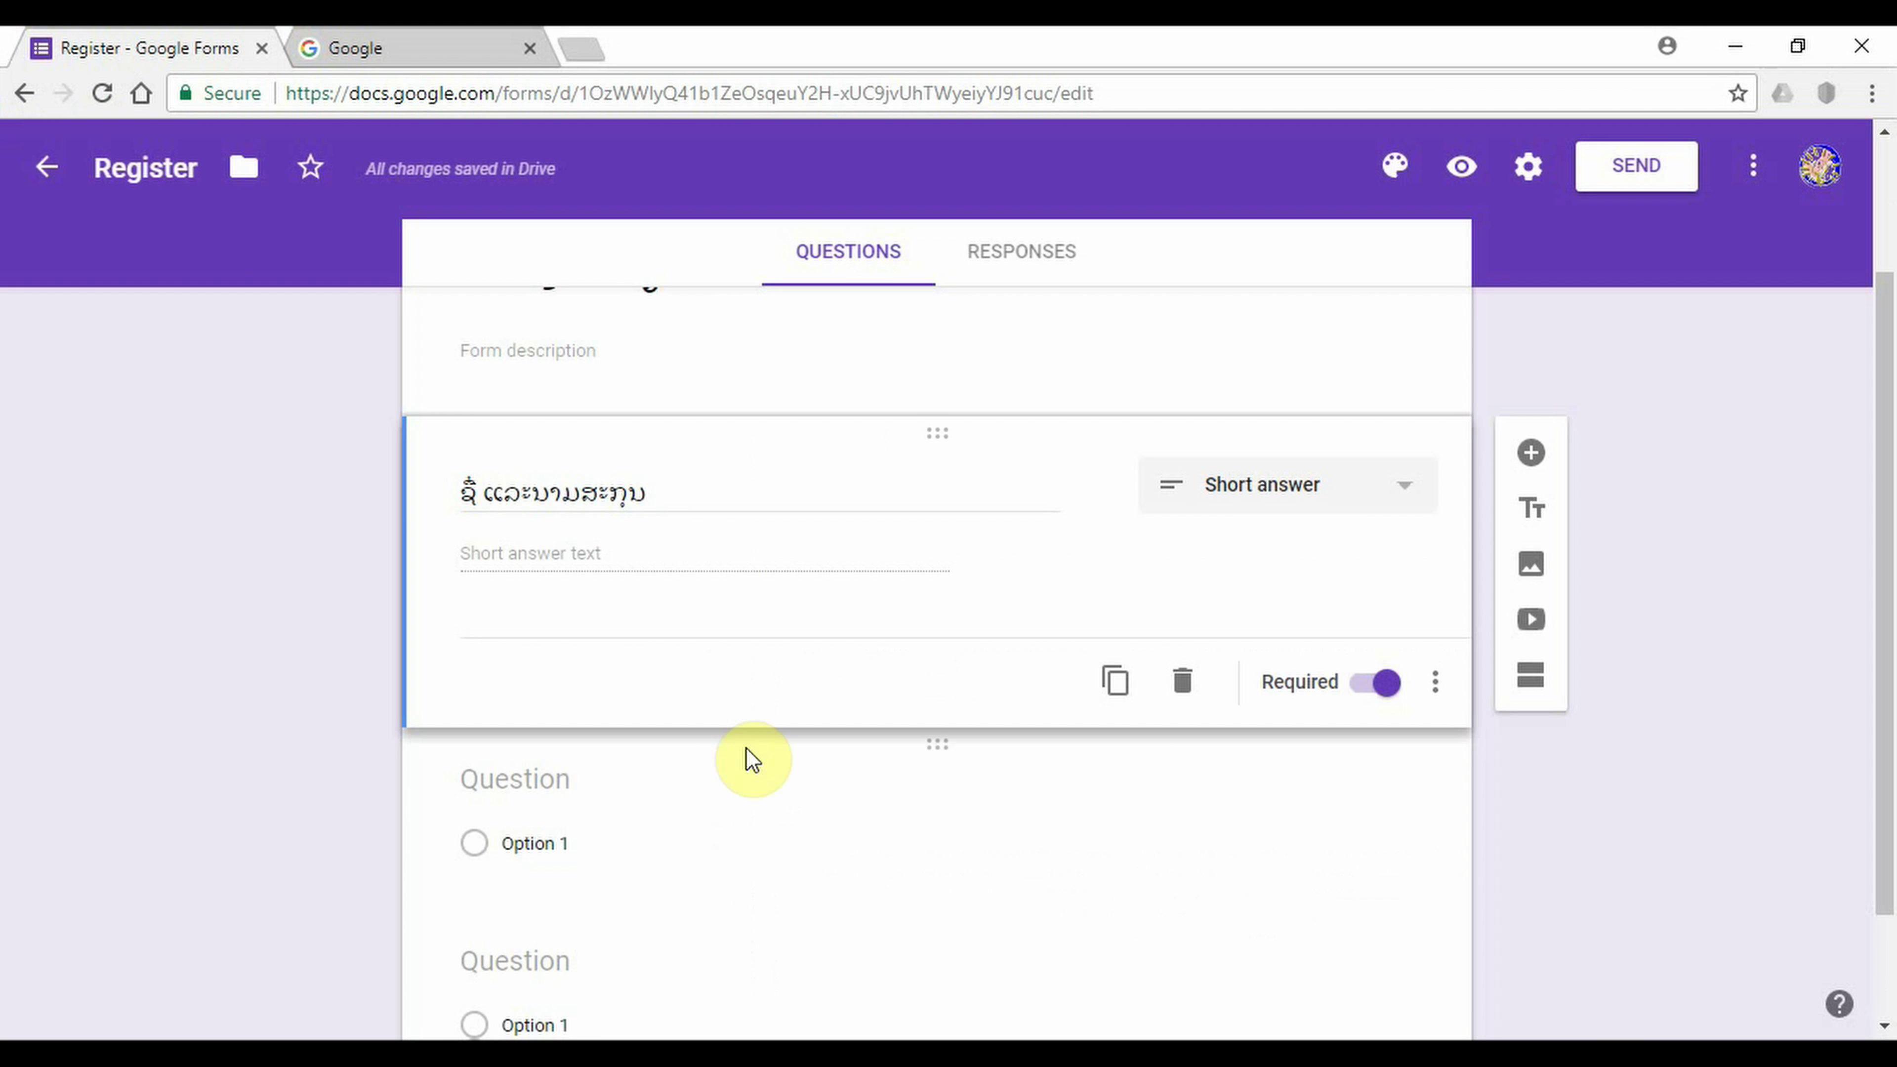
{"action": "left_click", "coordinate": [550, 781]}
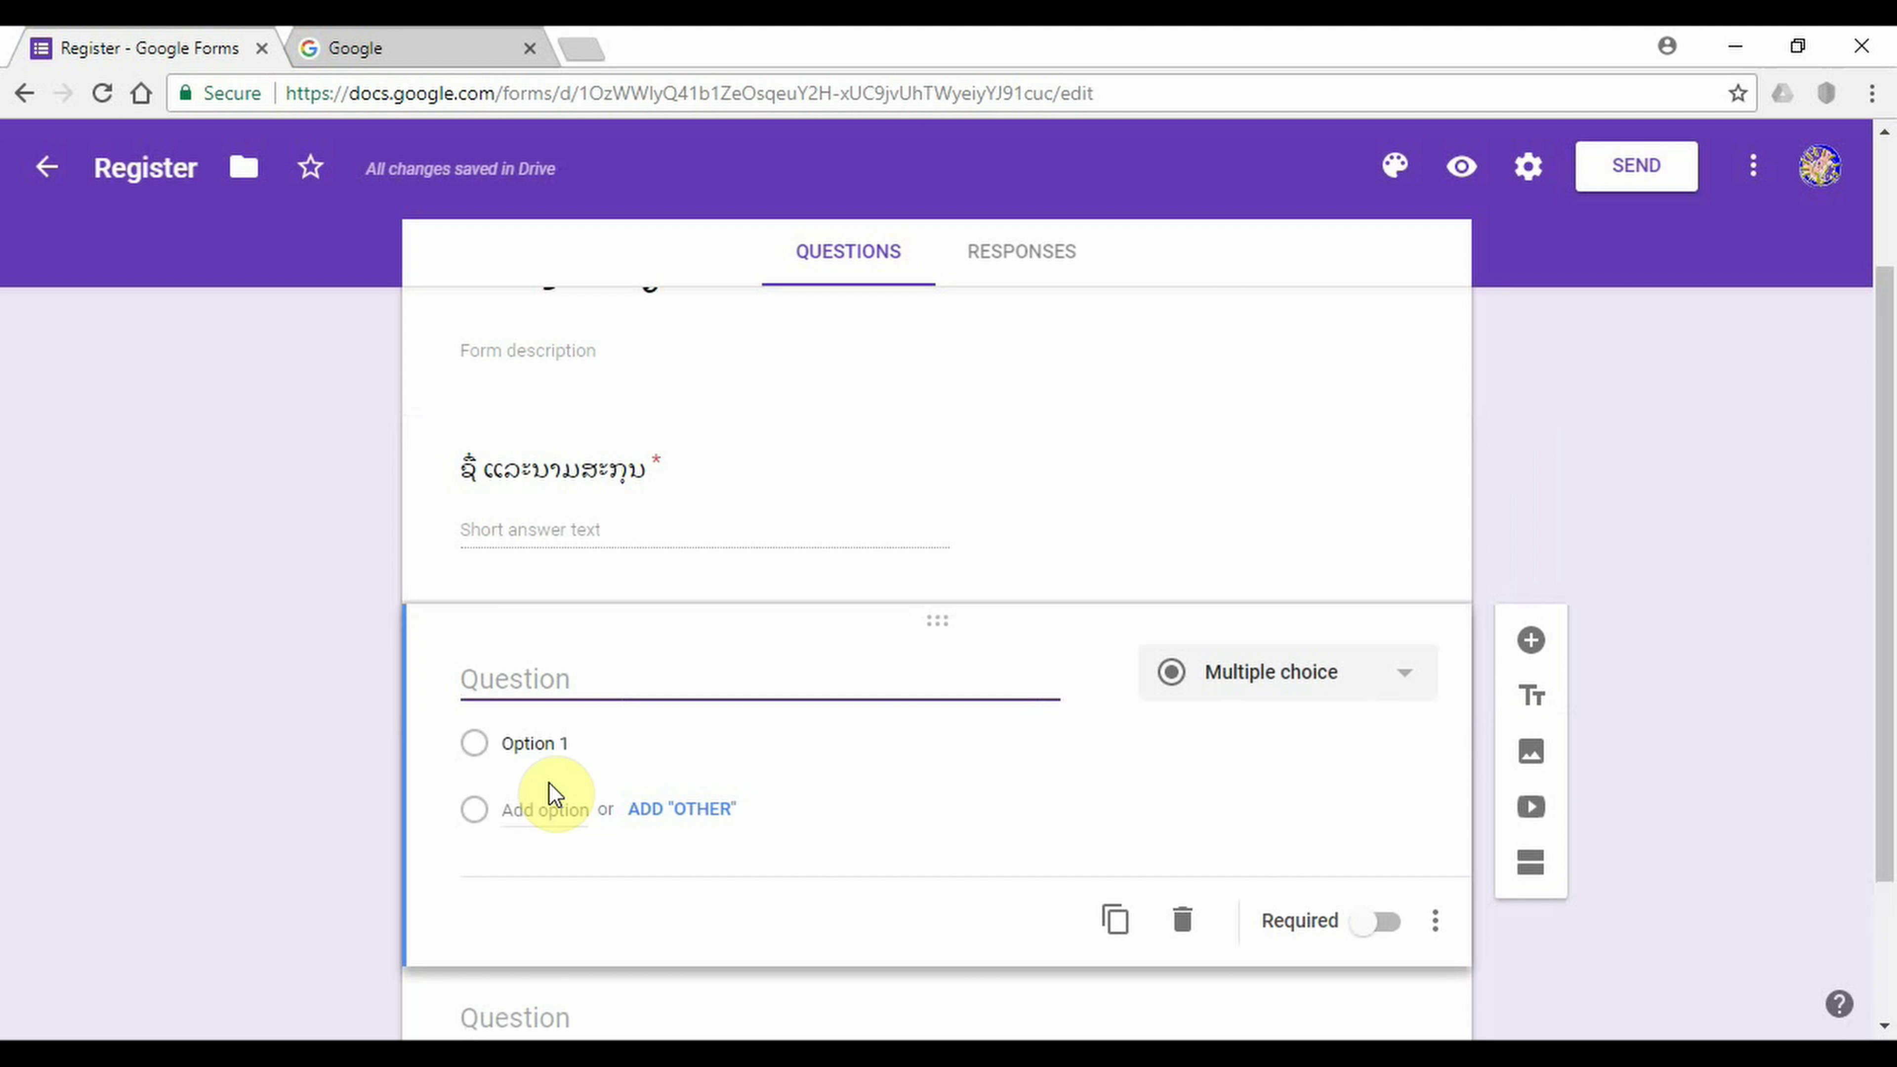
{"action": "key", "text": "ctrl+v"}
{"action": "key", "text": "BackSpace"}
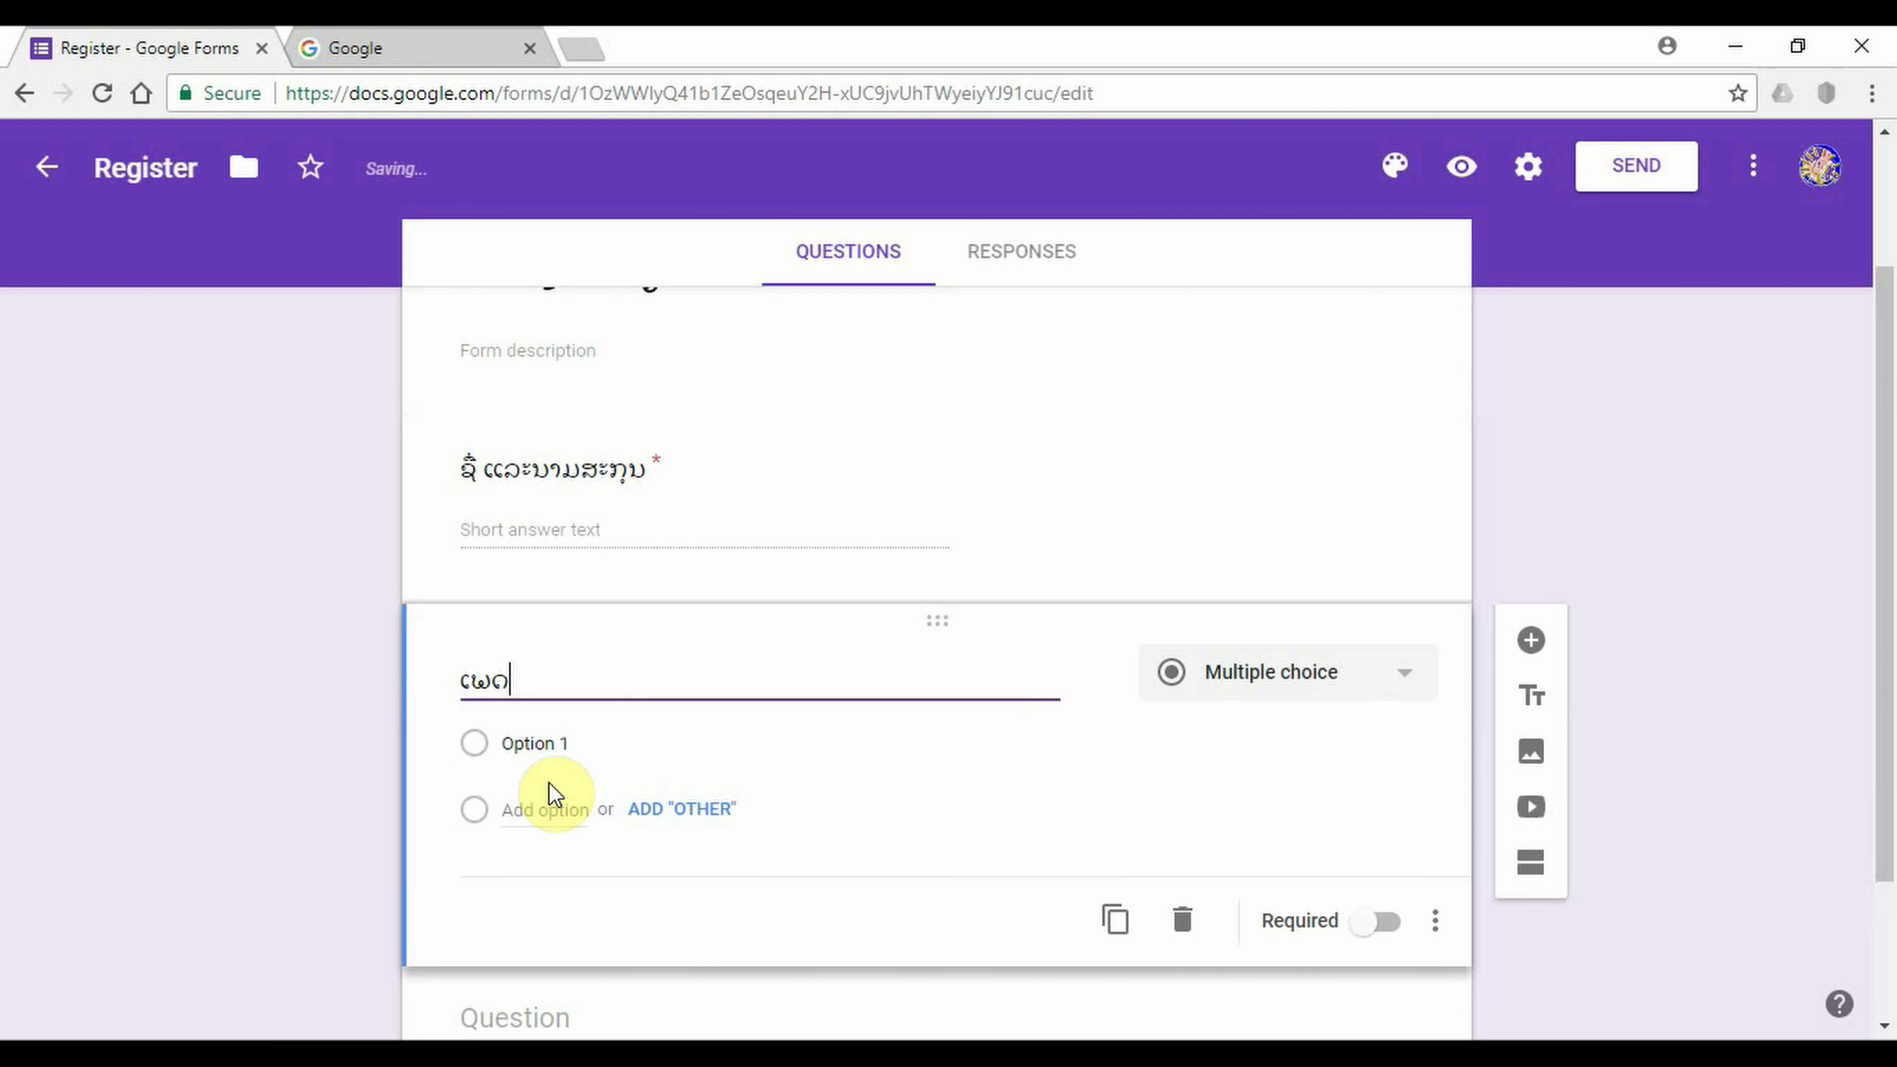
{"action": "left_click", "coordinate": [603, 733]}
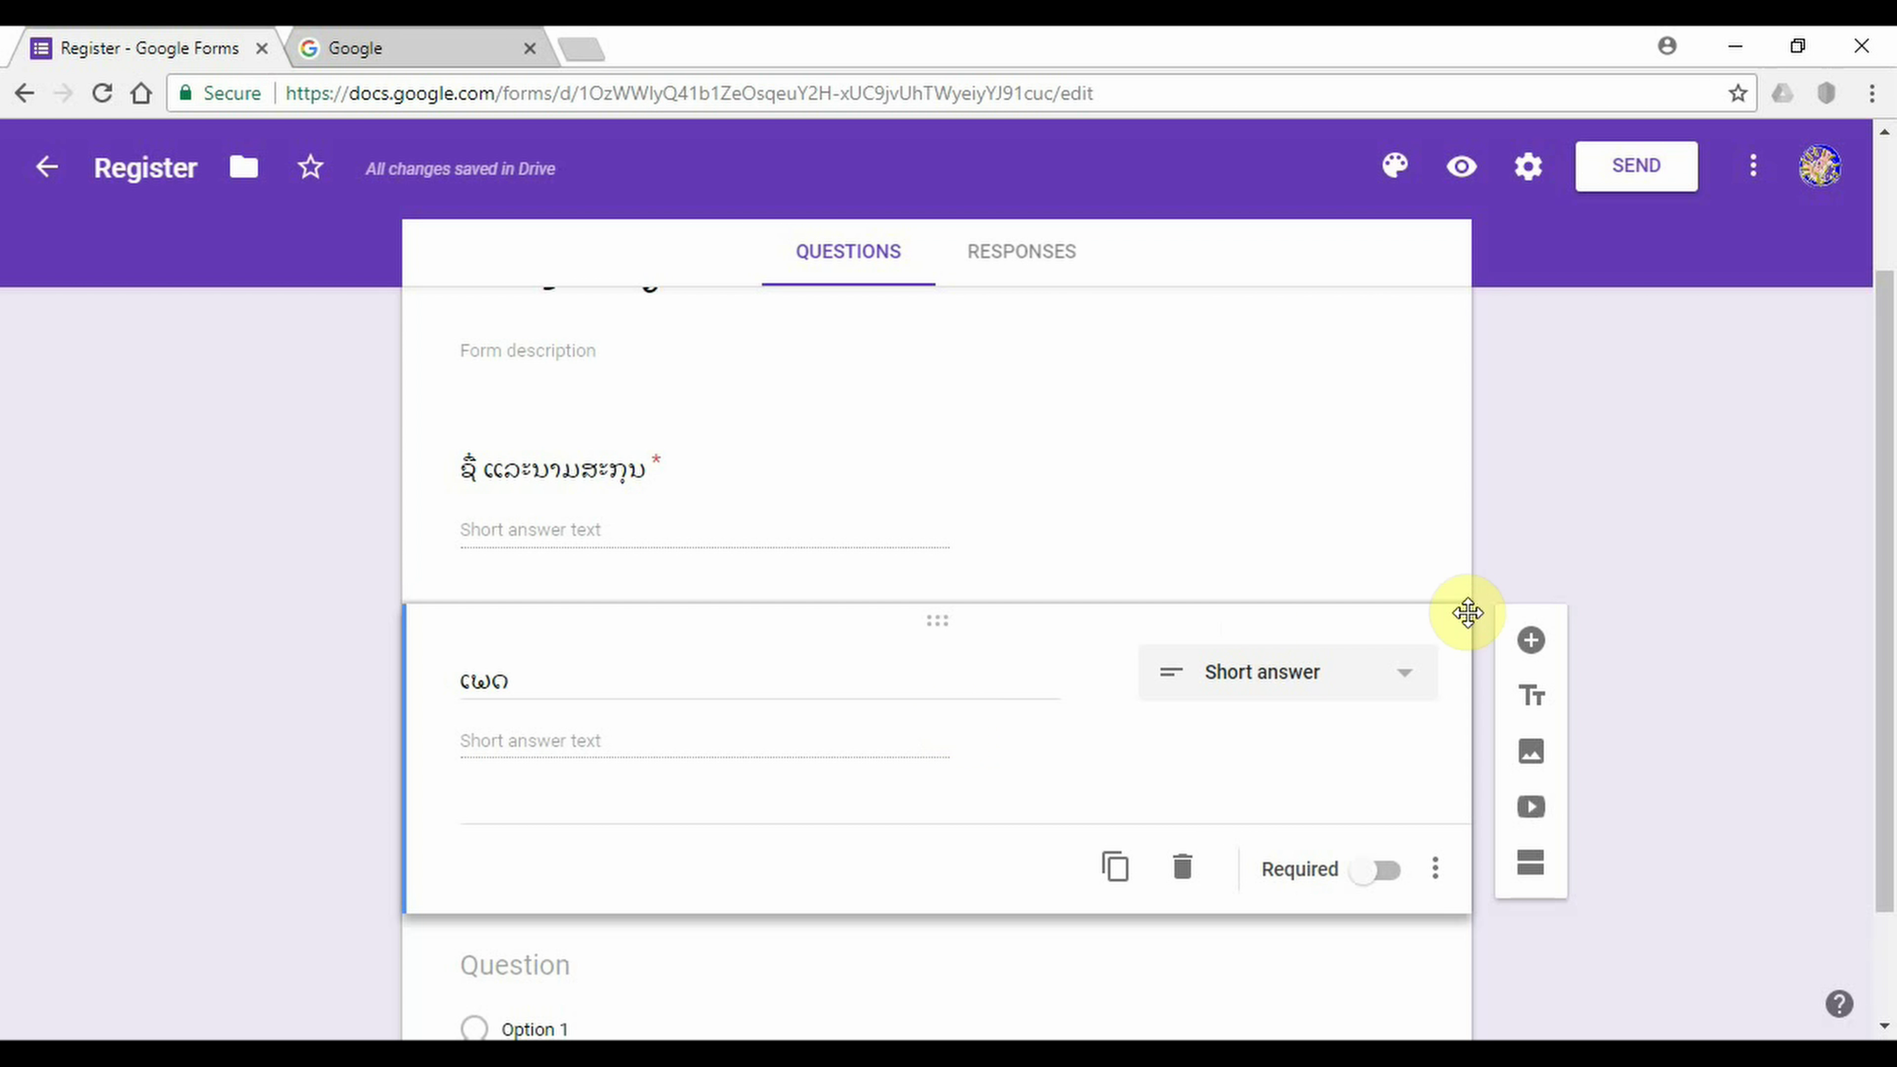
{"action": "left_click", "coordinate": [1335, 681]}
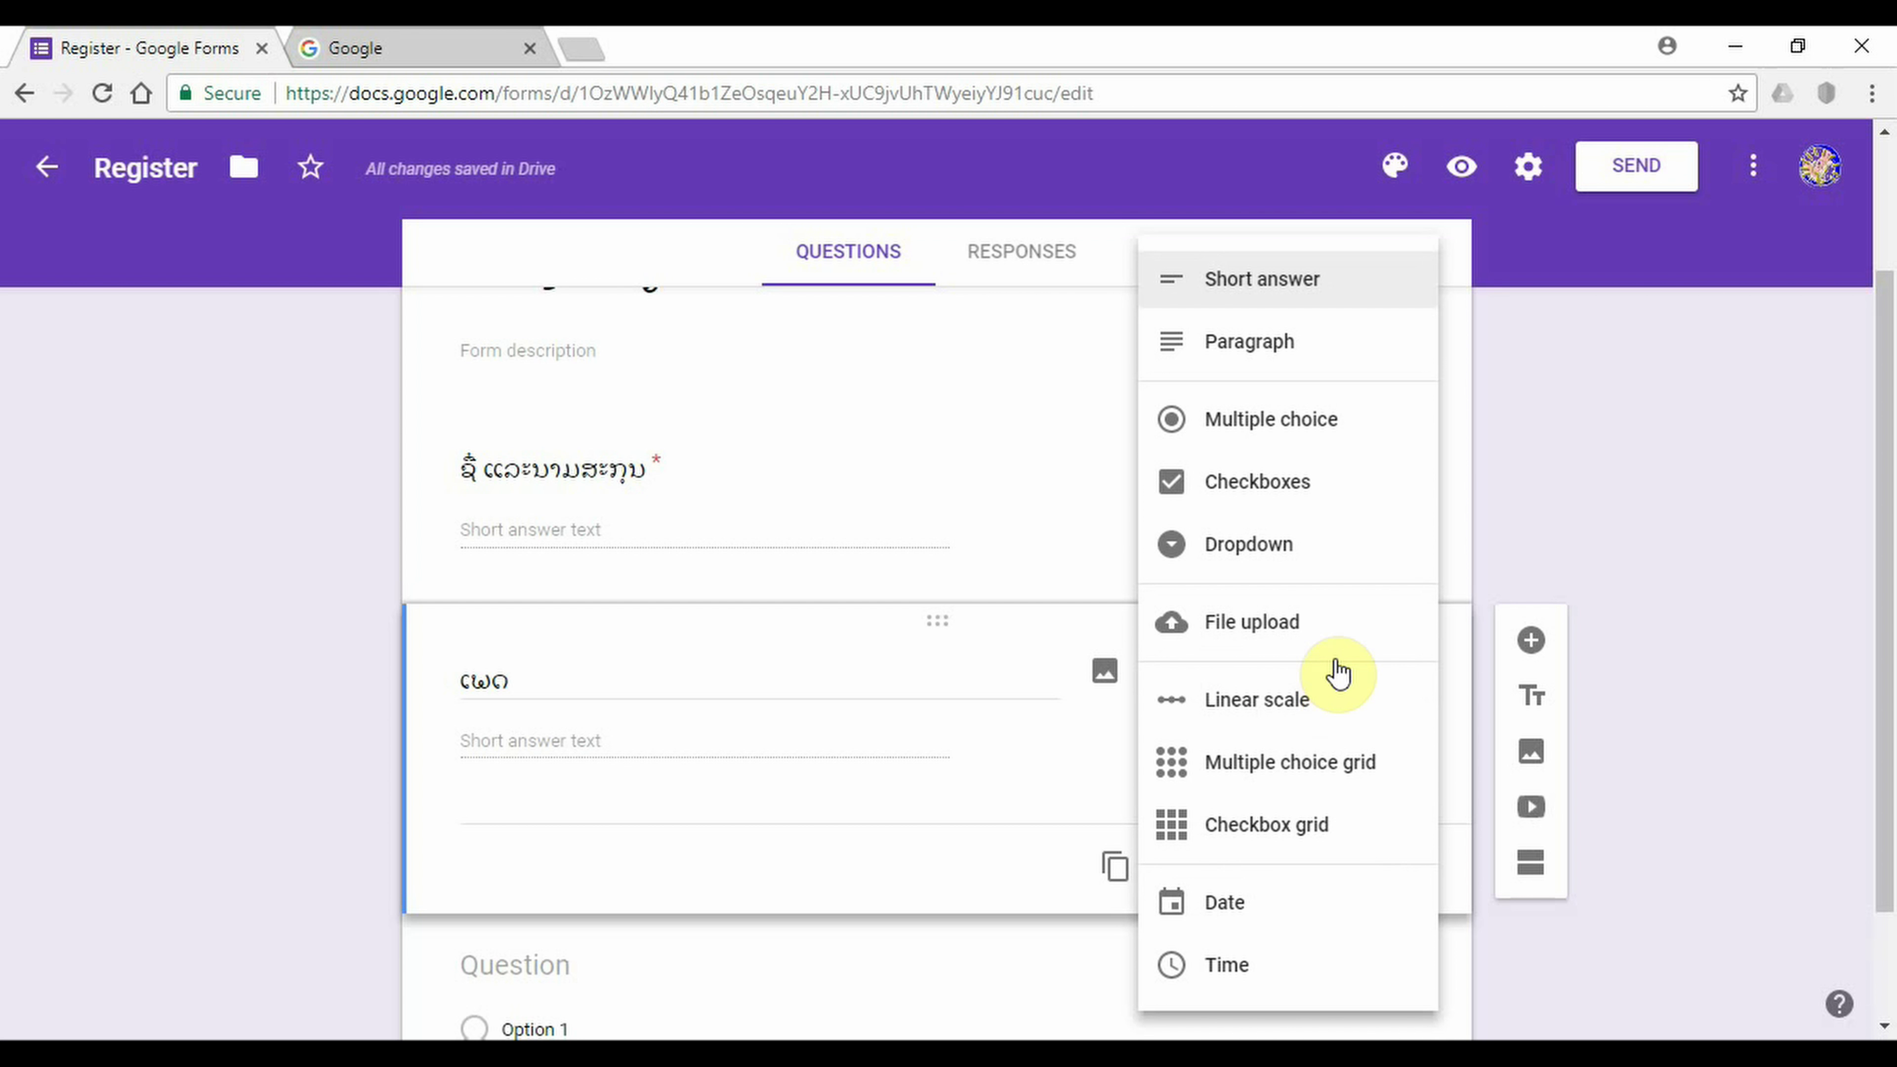
{"action": "left_click", "coordinate": [1319, 446]}
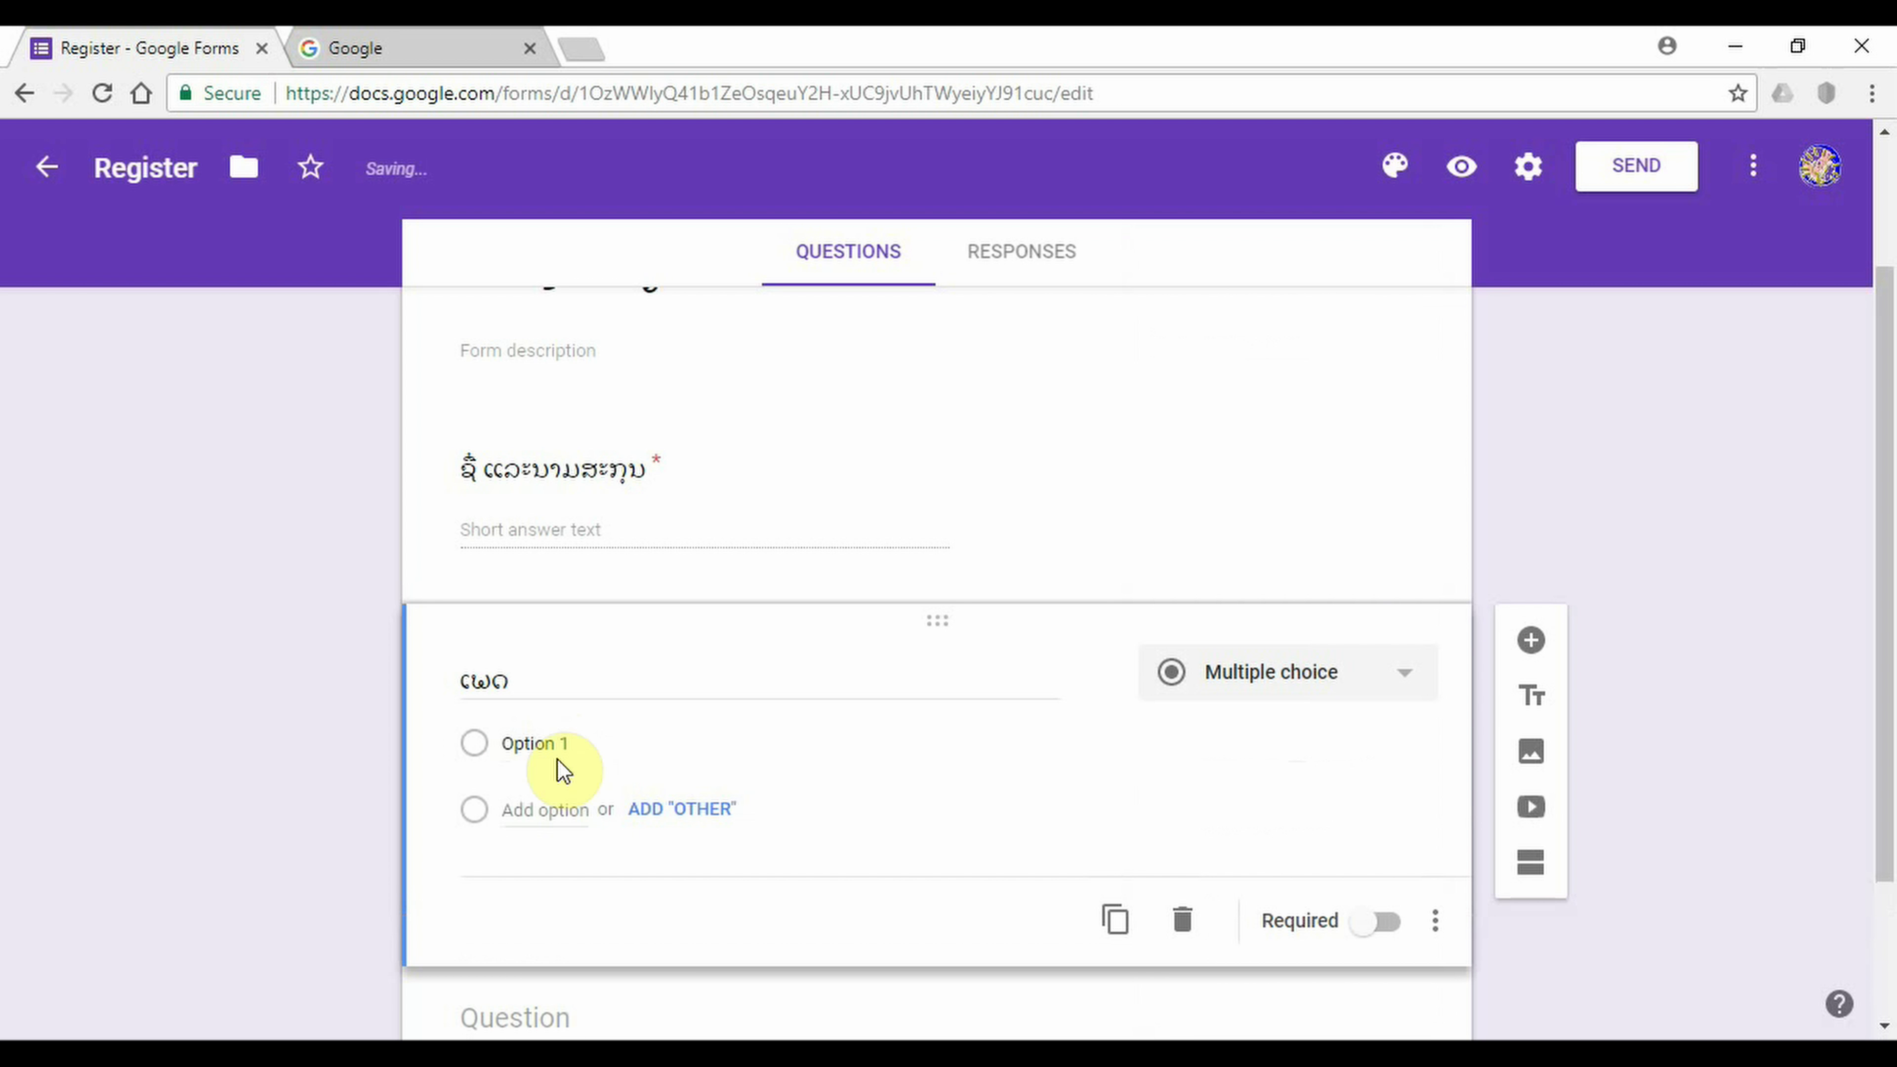
- Give the gender question the options "ຊາຍ" and "ຍິງ" and make it required
{"action": "left_click", "coordinate": [593, 754]}
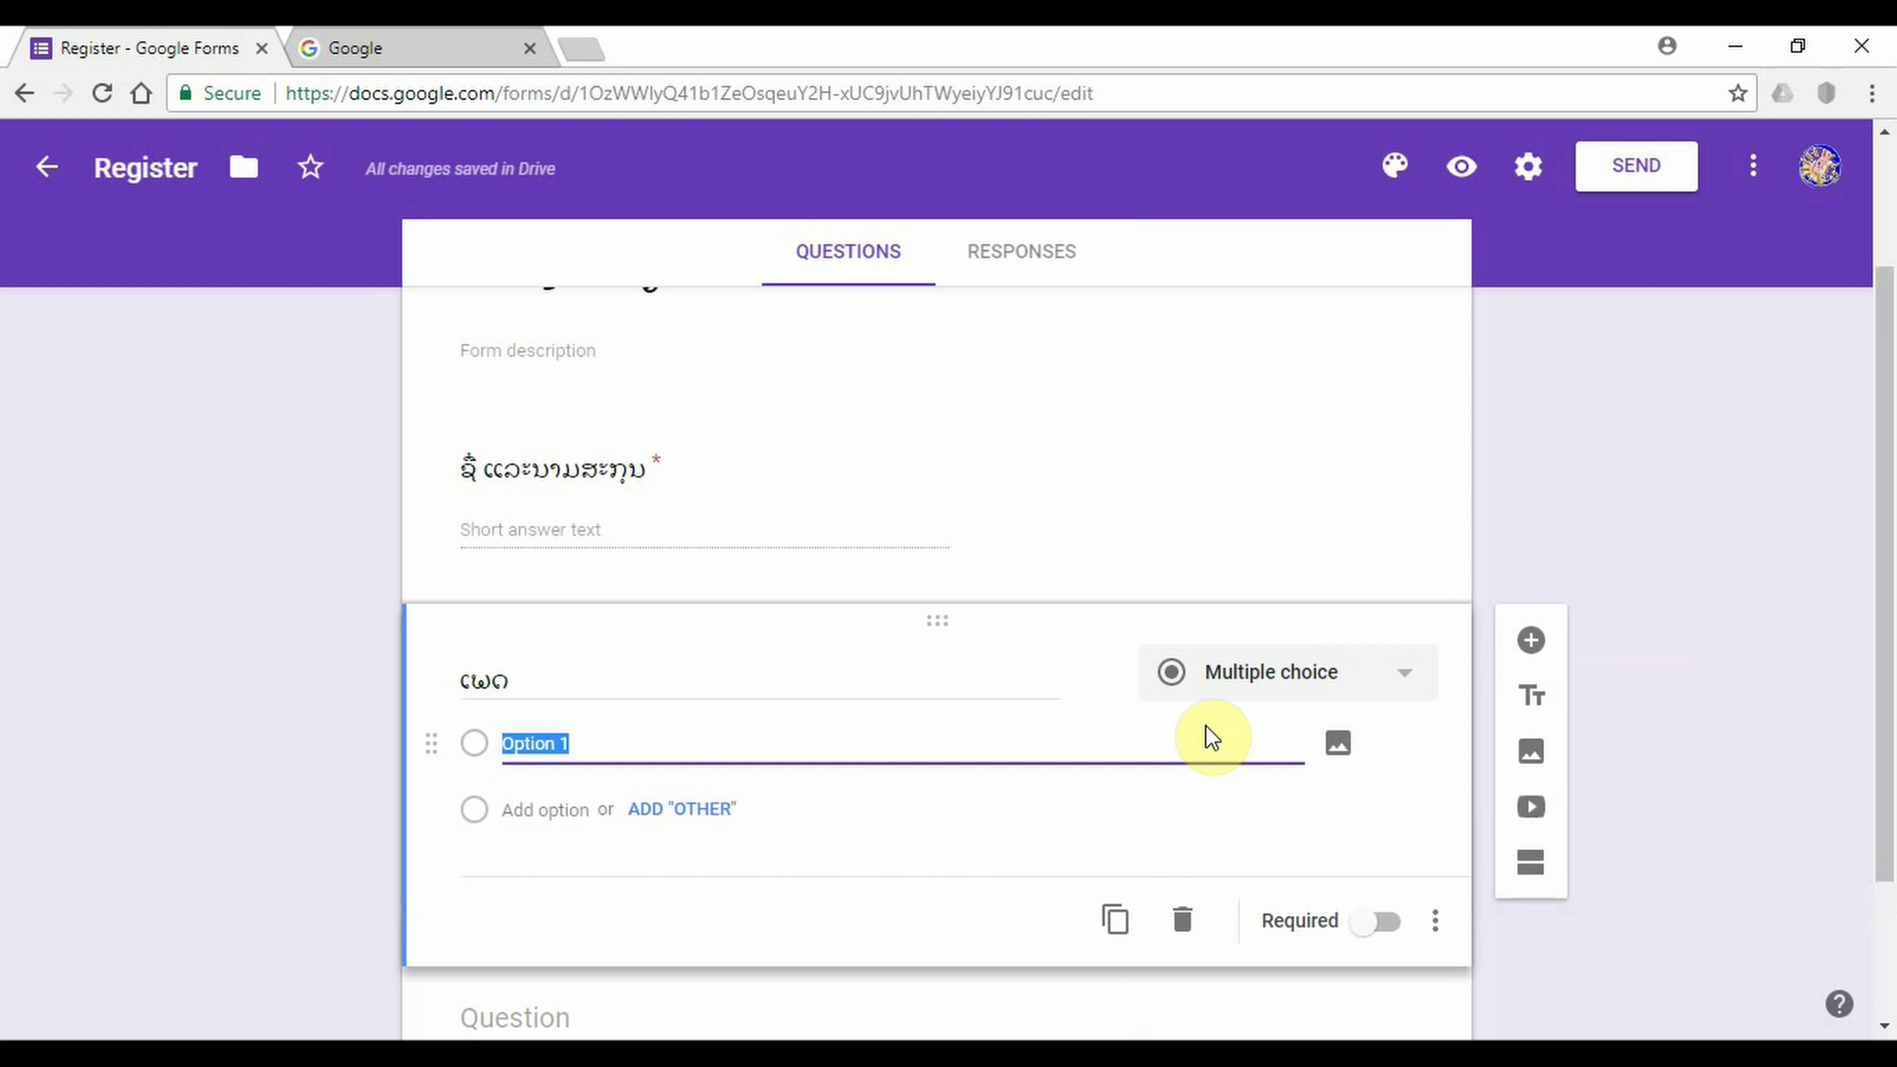
{"action": "type", "text": "ຊາຍ"}
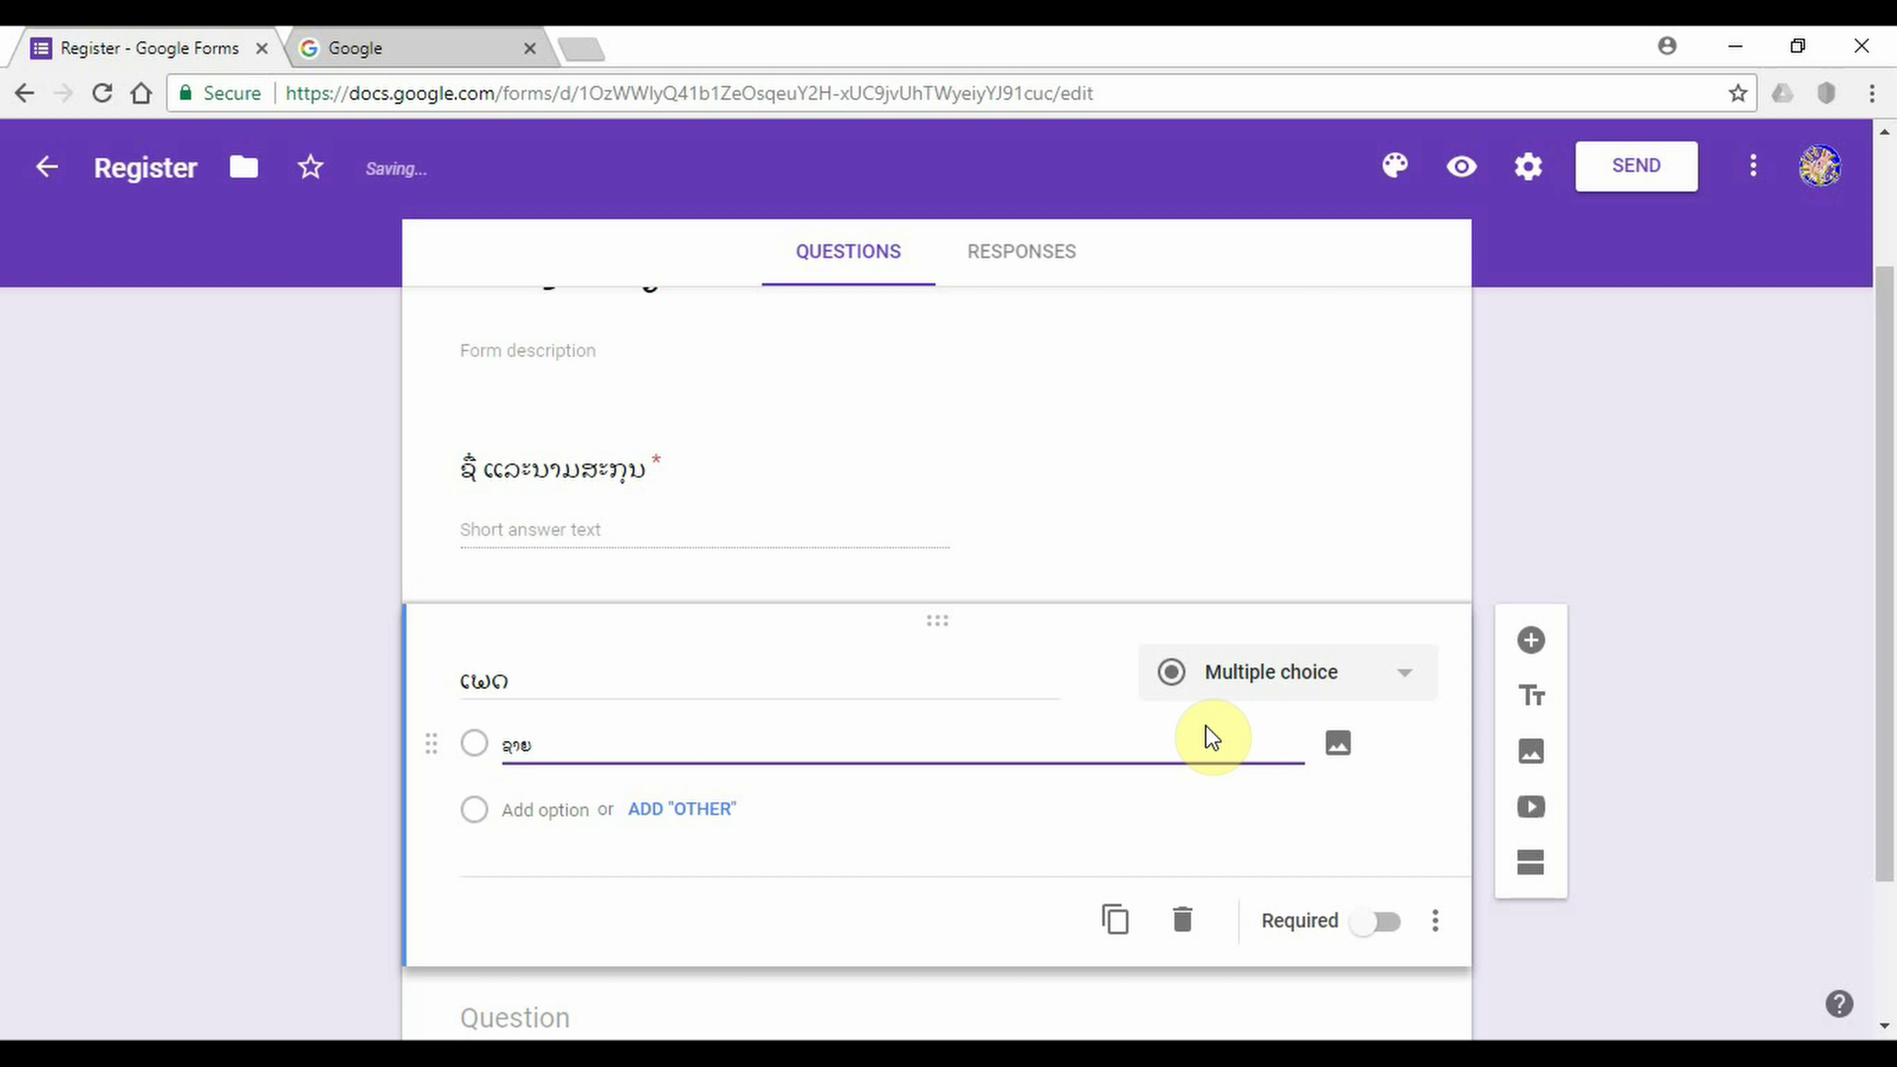
{"action": "key", "text": "Return"}
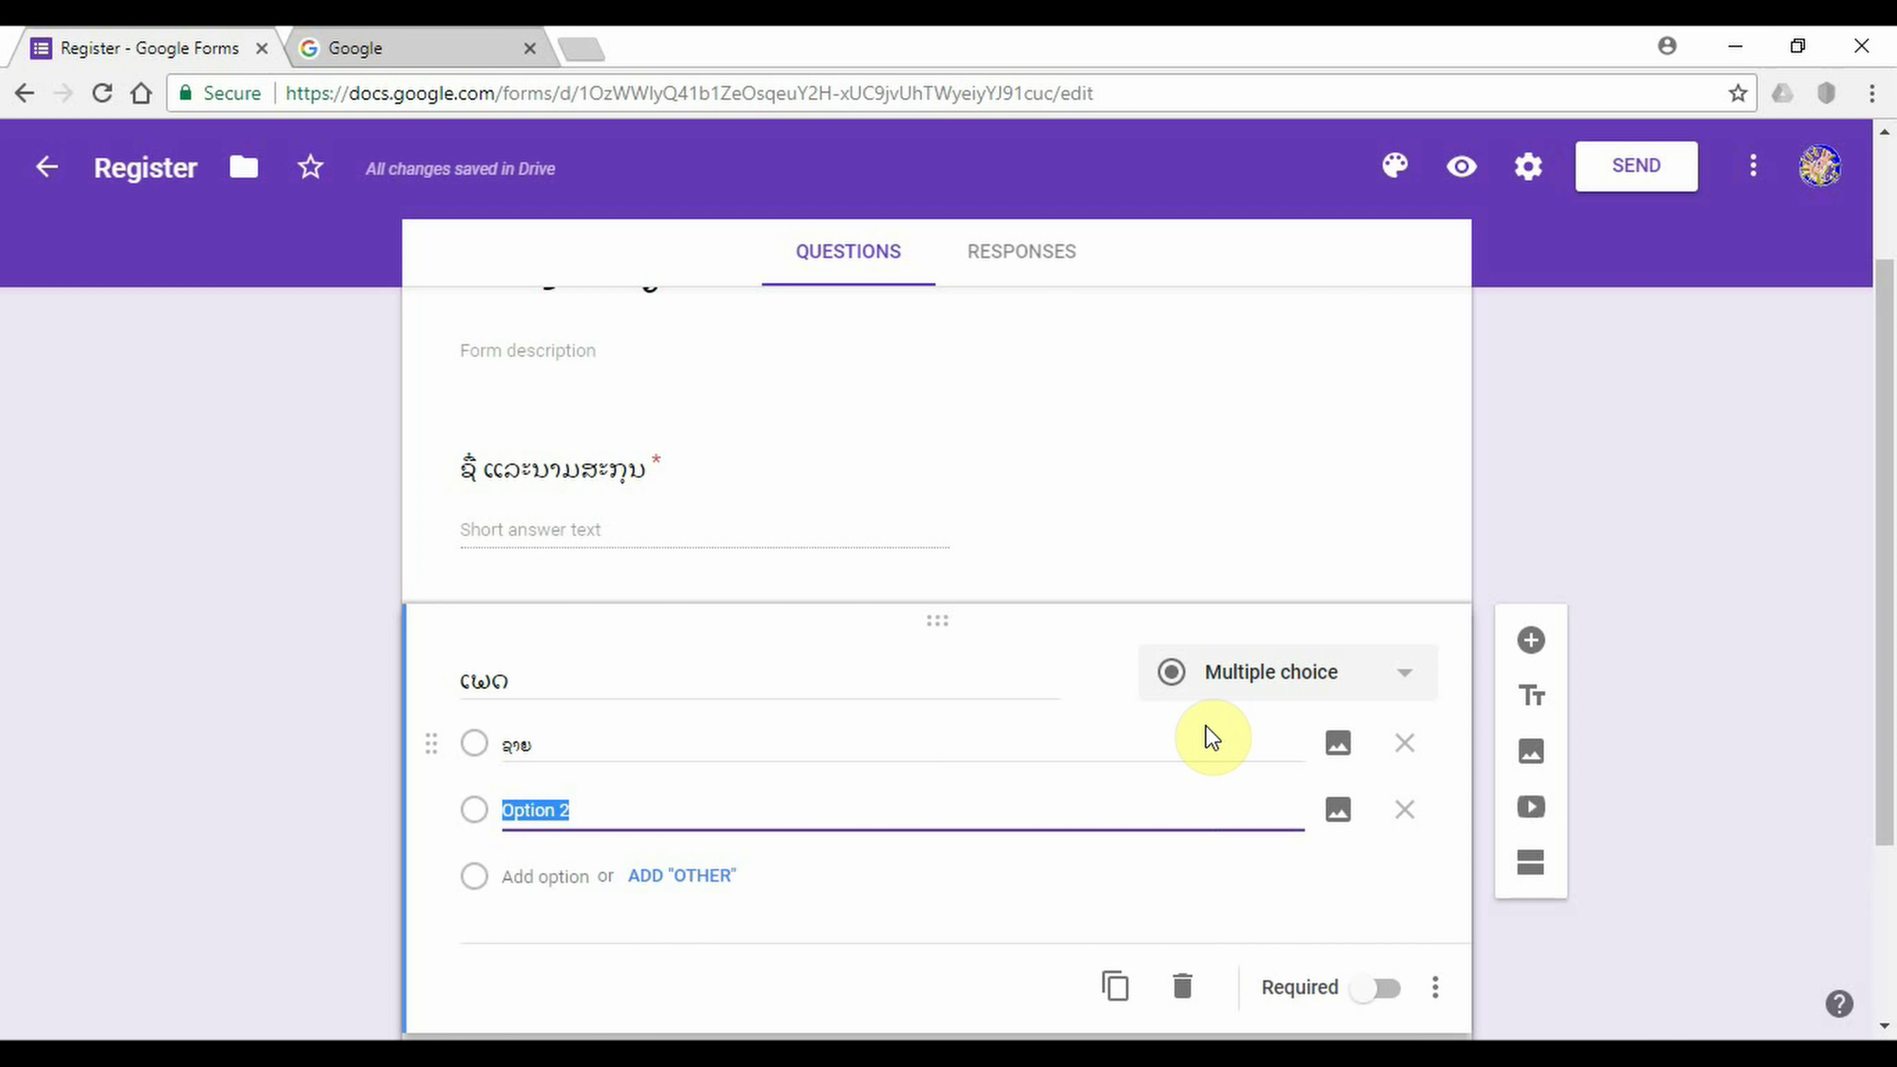
{"action": "type", "text": "ຍິງ"}
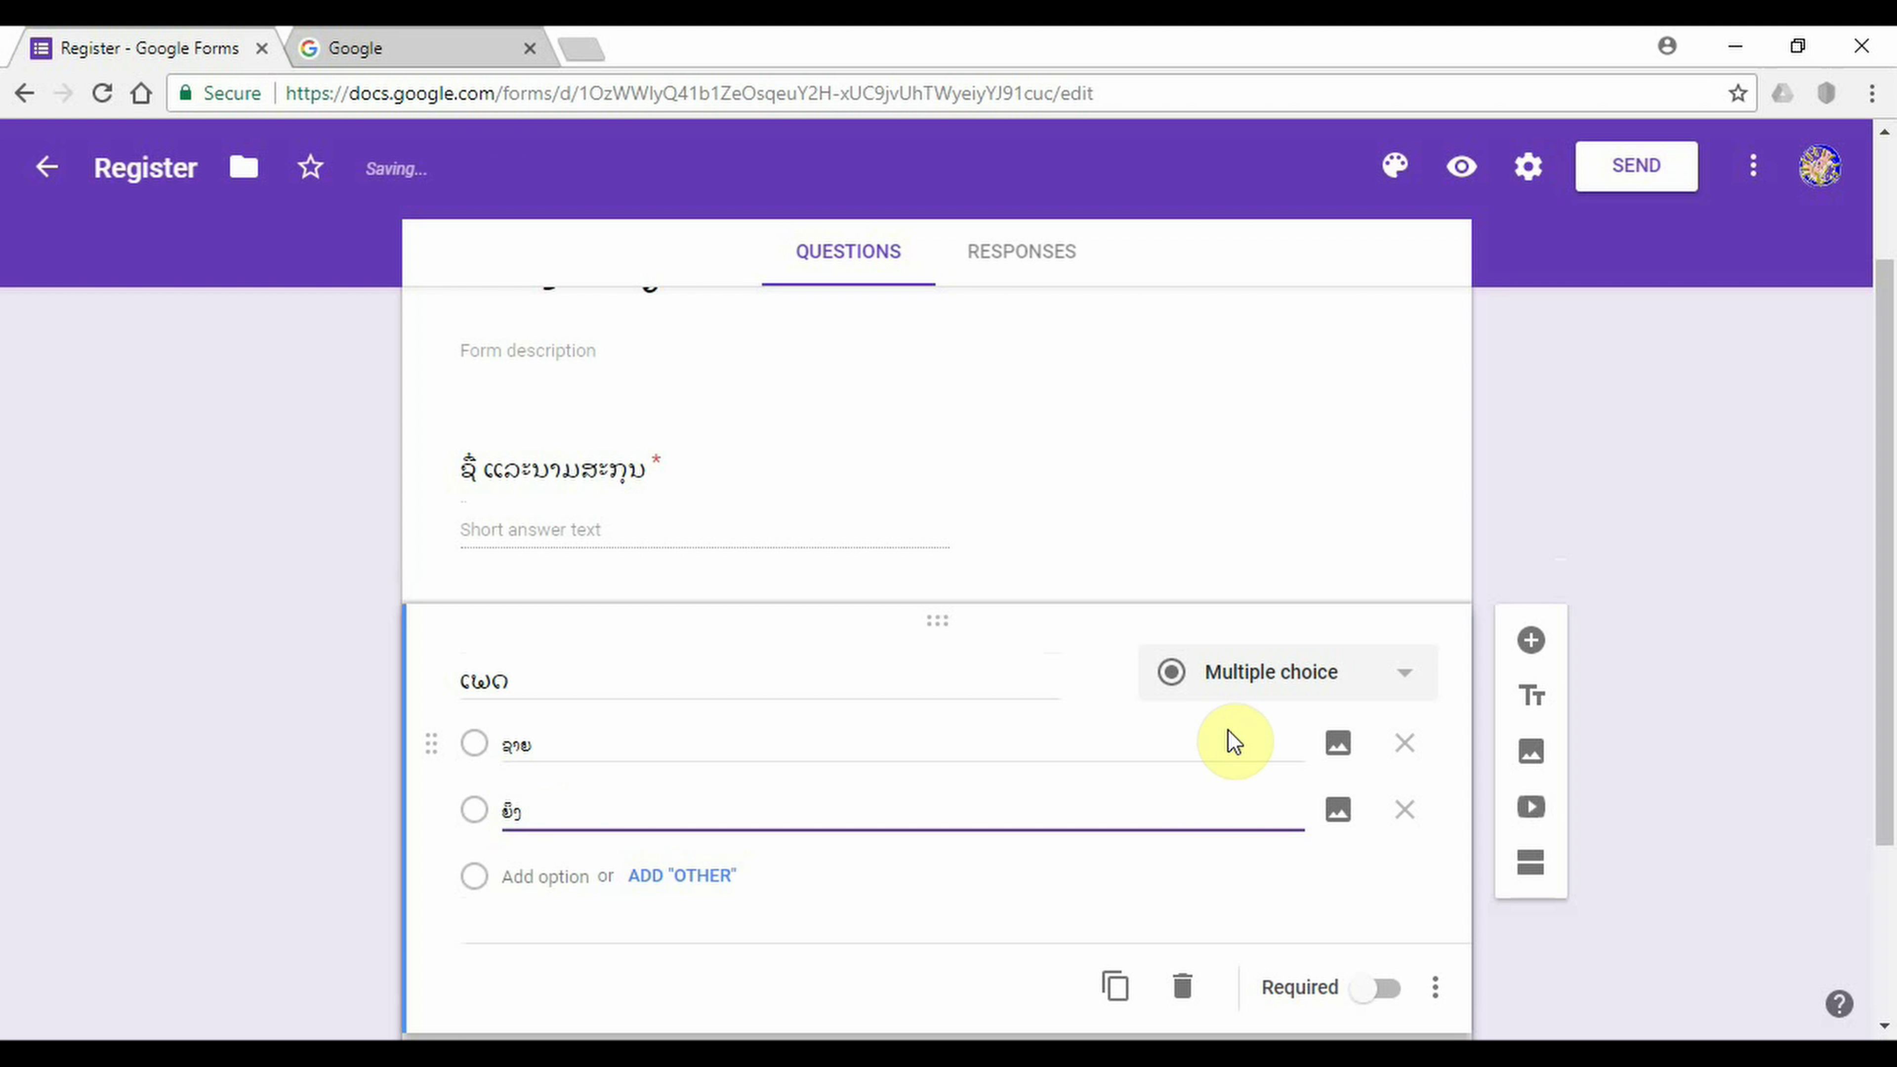
{"action": "scroll", "coordinate": [1225, 728], "scroll_direction": "down", "scroll_amount": 3}
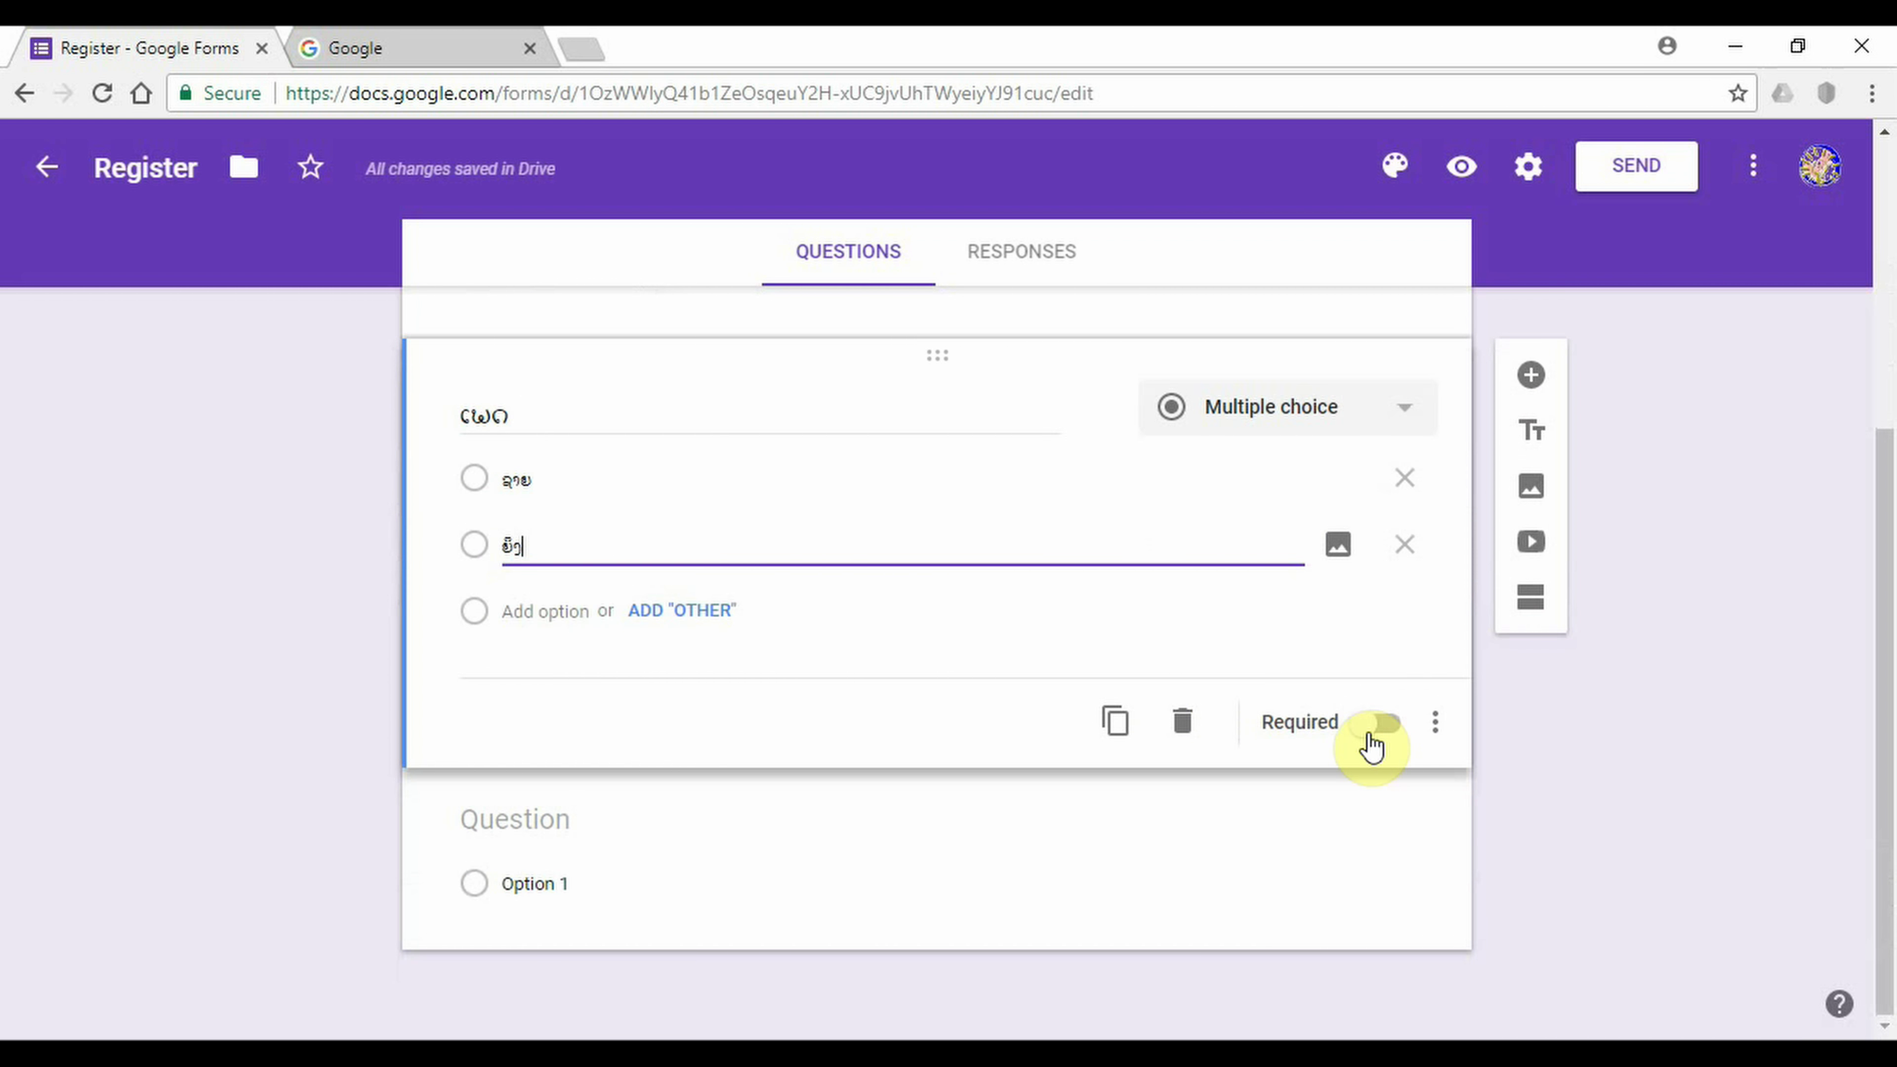
{"action": "left_click", "coordinate": [1371, 741]}
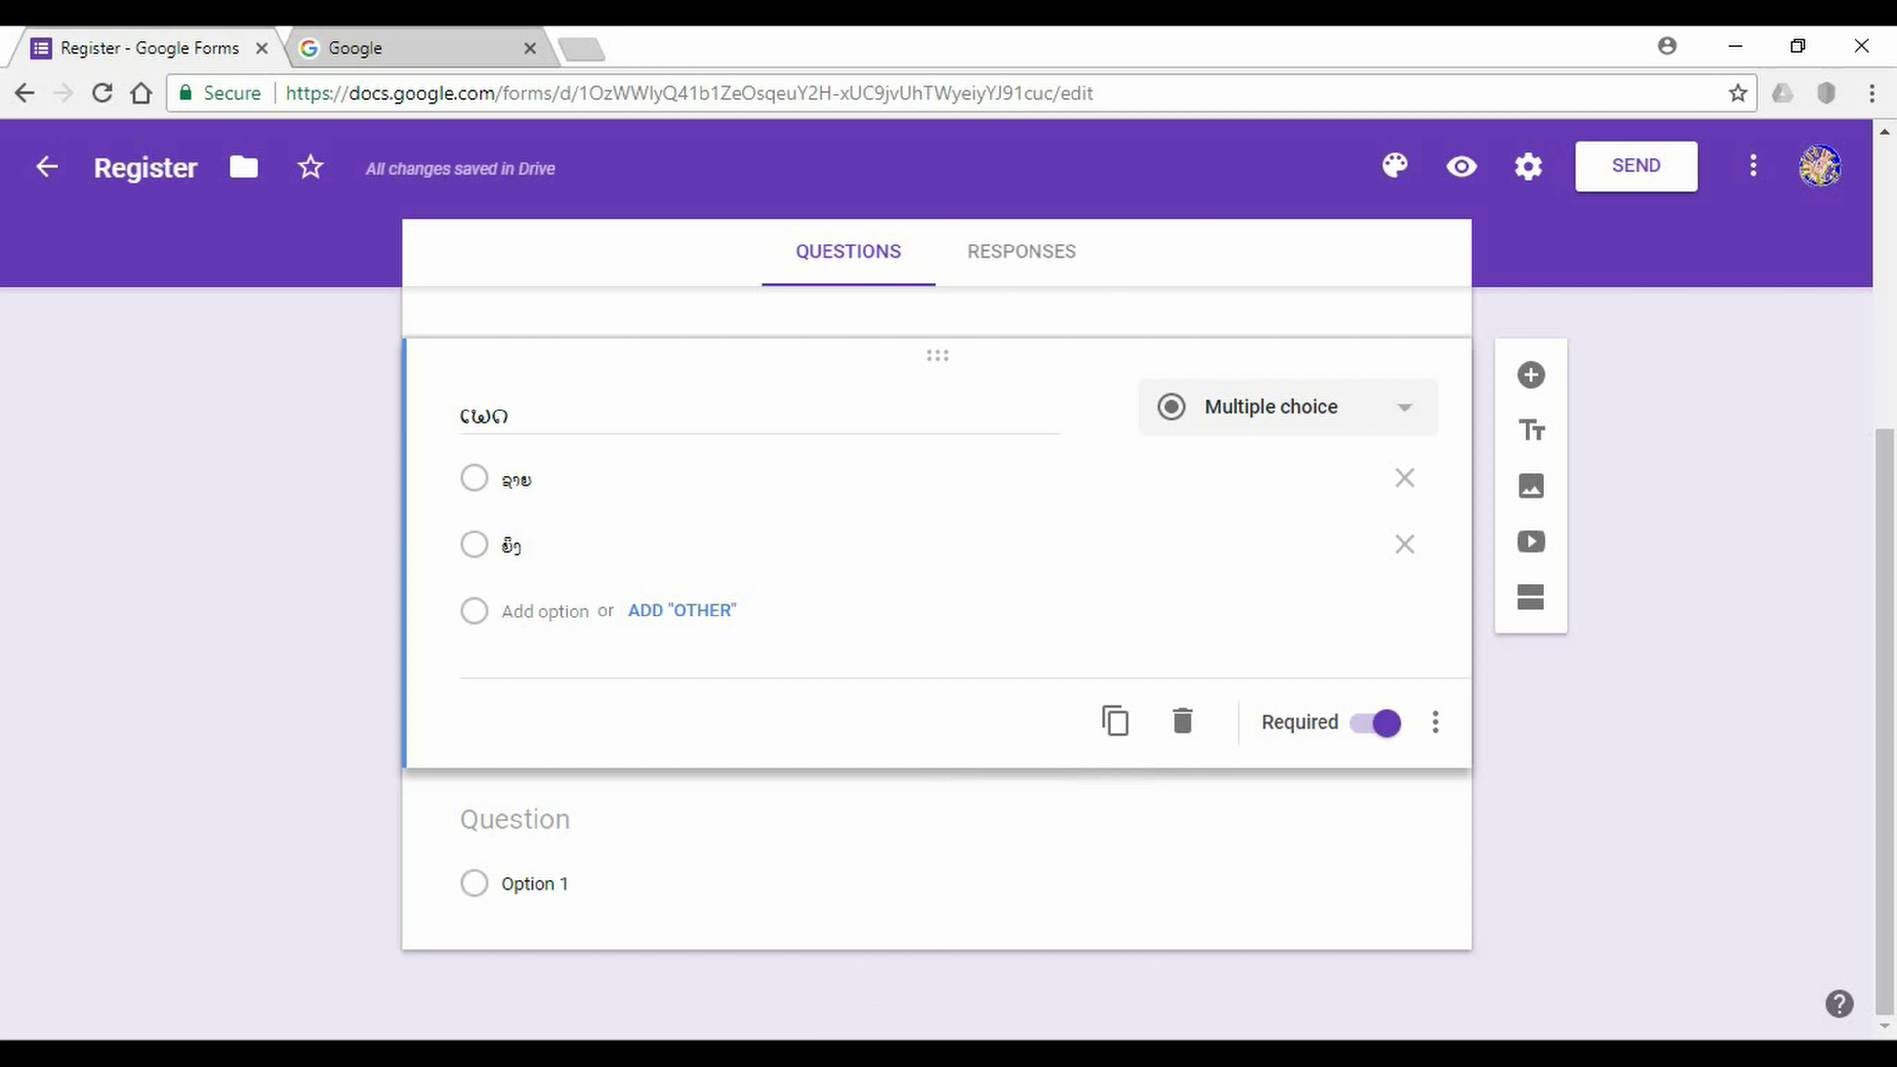
- Switch to the Word questionnaire and copy the school question "ທ່ານຮຽນຢູ່ໂຮງຮຽນໃດ?" without its dotted line
{"action": "left_click", "coordinate": [854, 1035]}
{"action": "scroll", "coordinate": [811, 730], "scroll_direction": "down", "scroll_amount": 1}
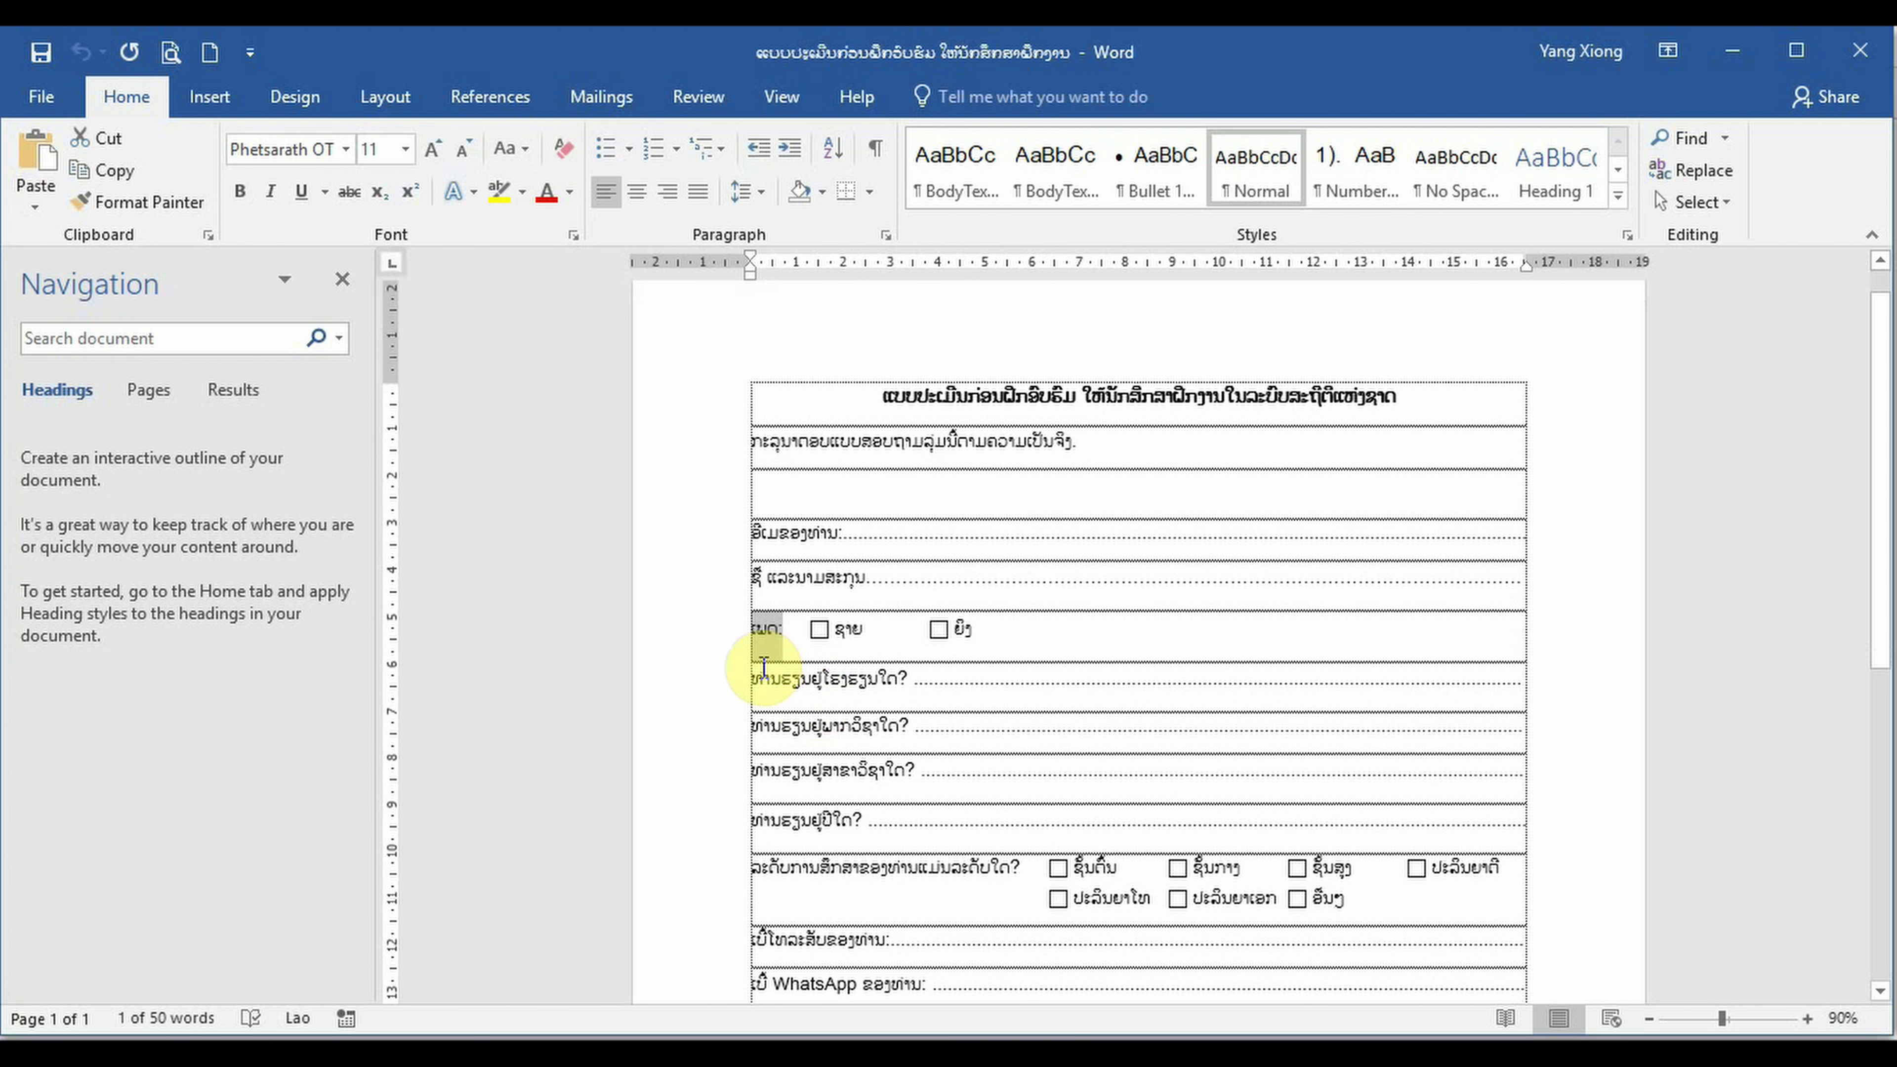
{"action": "left_click", "coordinate": [754, 665]}
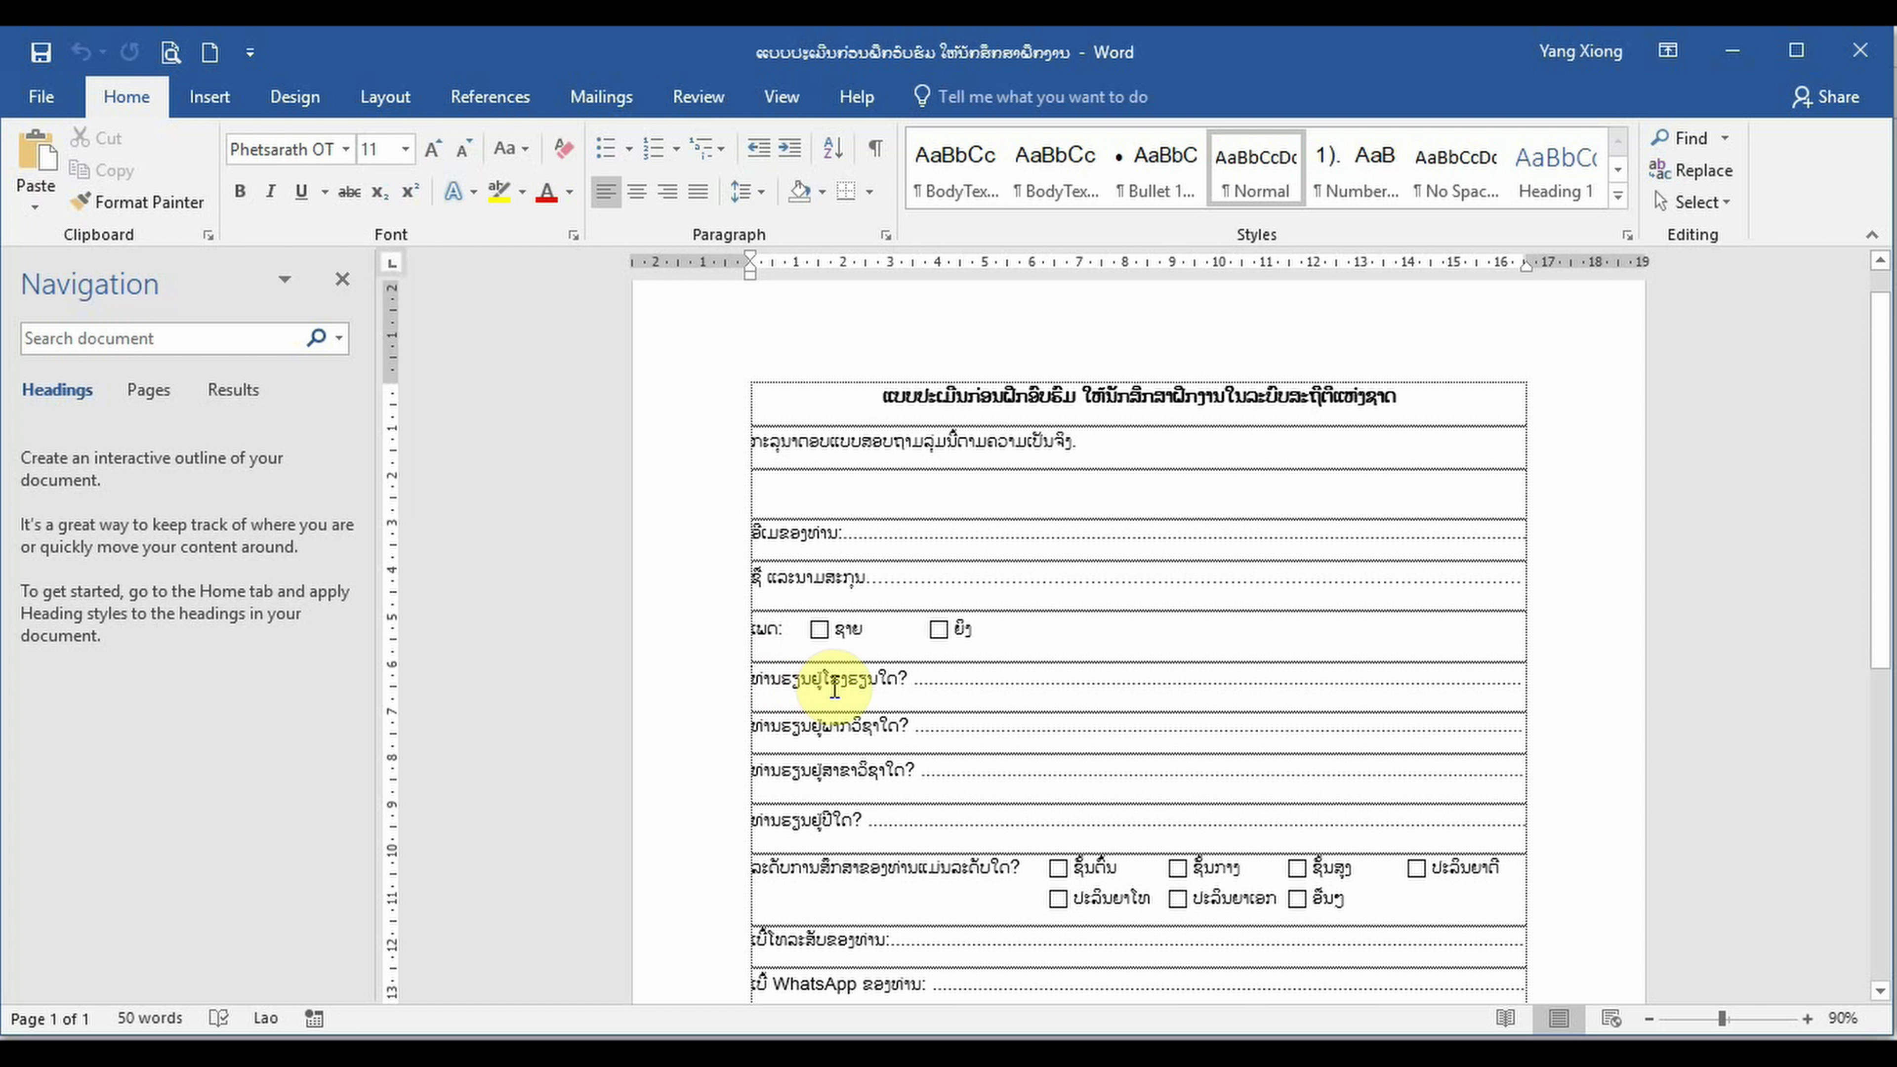
{"action": "double_click", "coordinate": [902, 676]}
{"action": "key", "text": "ctrl+c"}
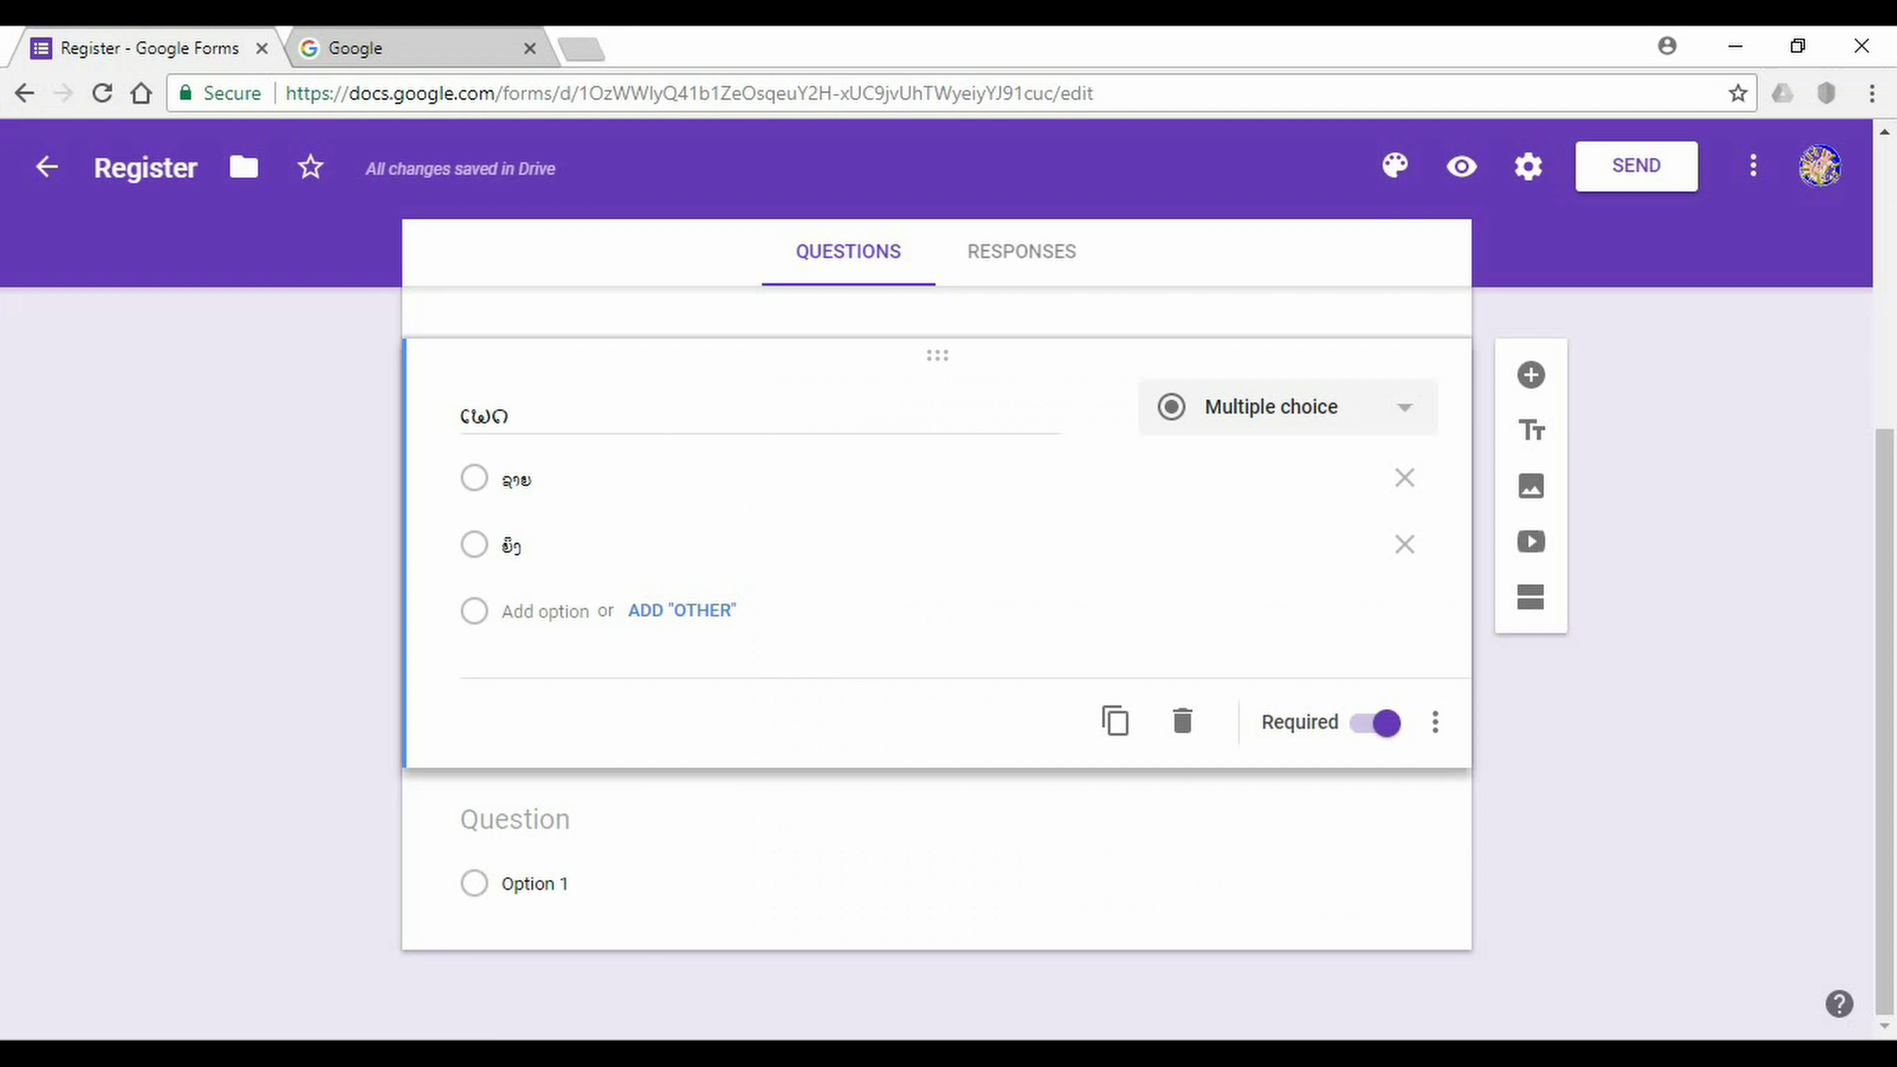
- Paste "ທ່ານຮຽນຢູ່ໂຮງຮຽນໃດ?" as the title of the empty third question and make it a required Short answer question
{"action": "left_click", "coordinate": [612, 813]}
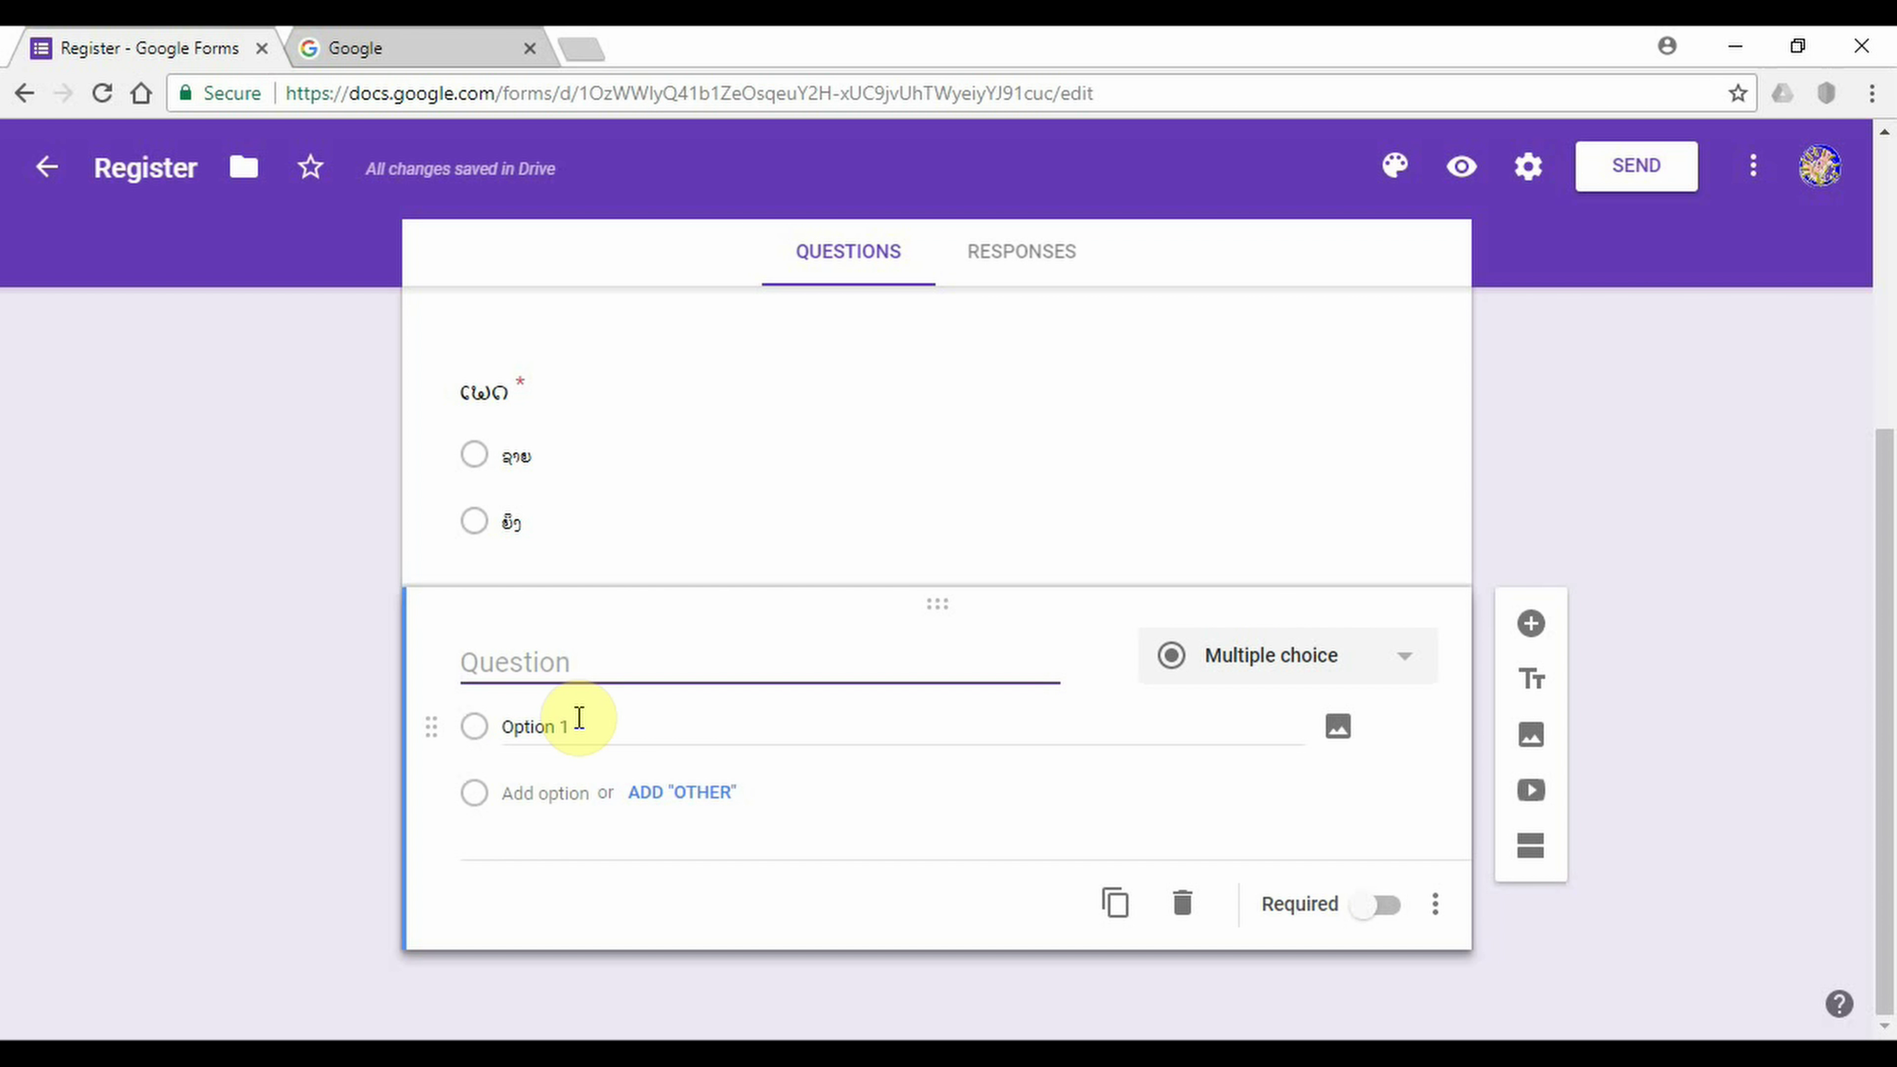
{"action": "key", "text": "ctrl+v"}
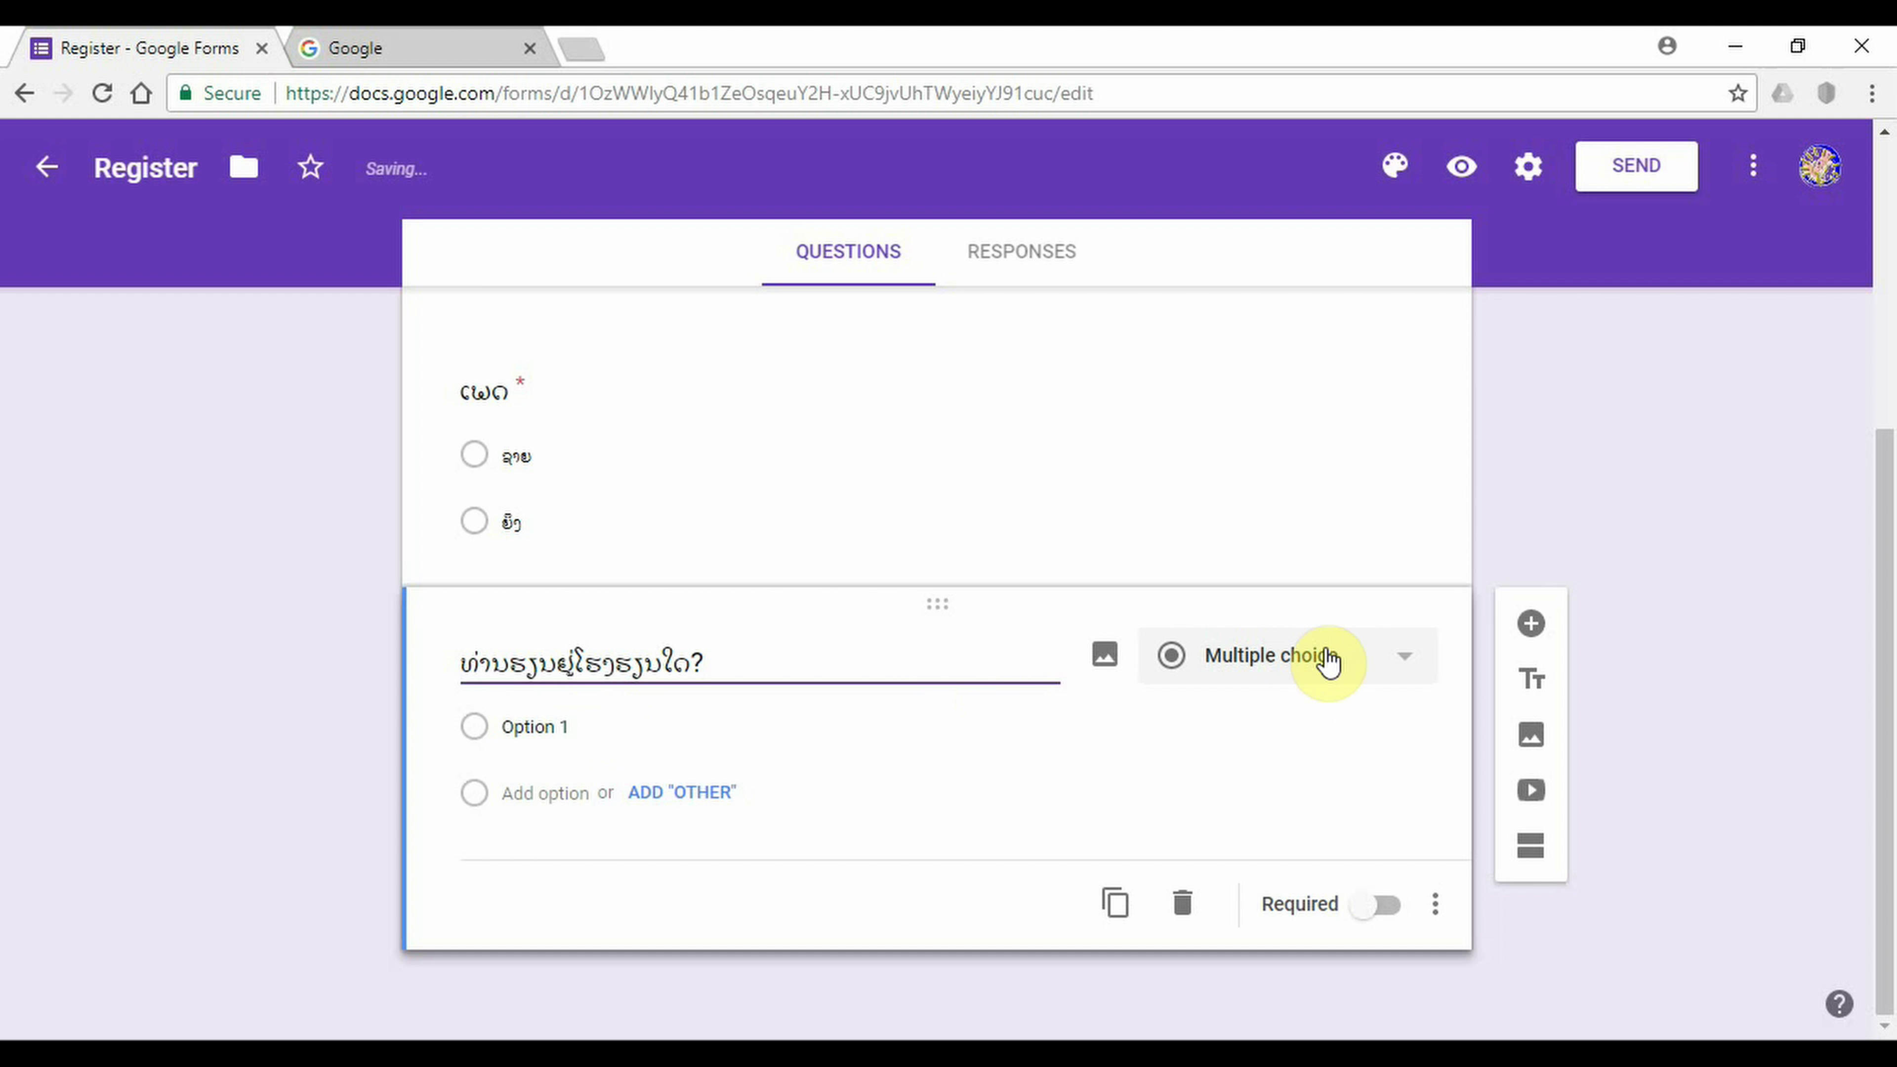
{"action": "left_click", "coordinate": [1348, 658]}
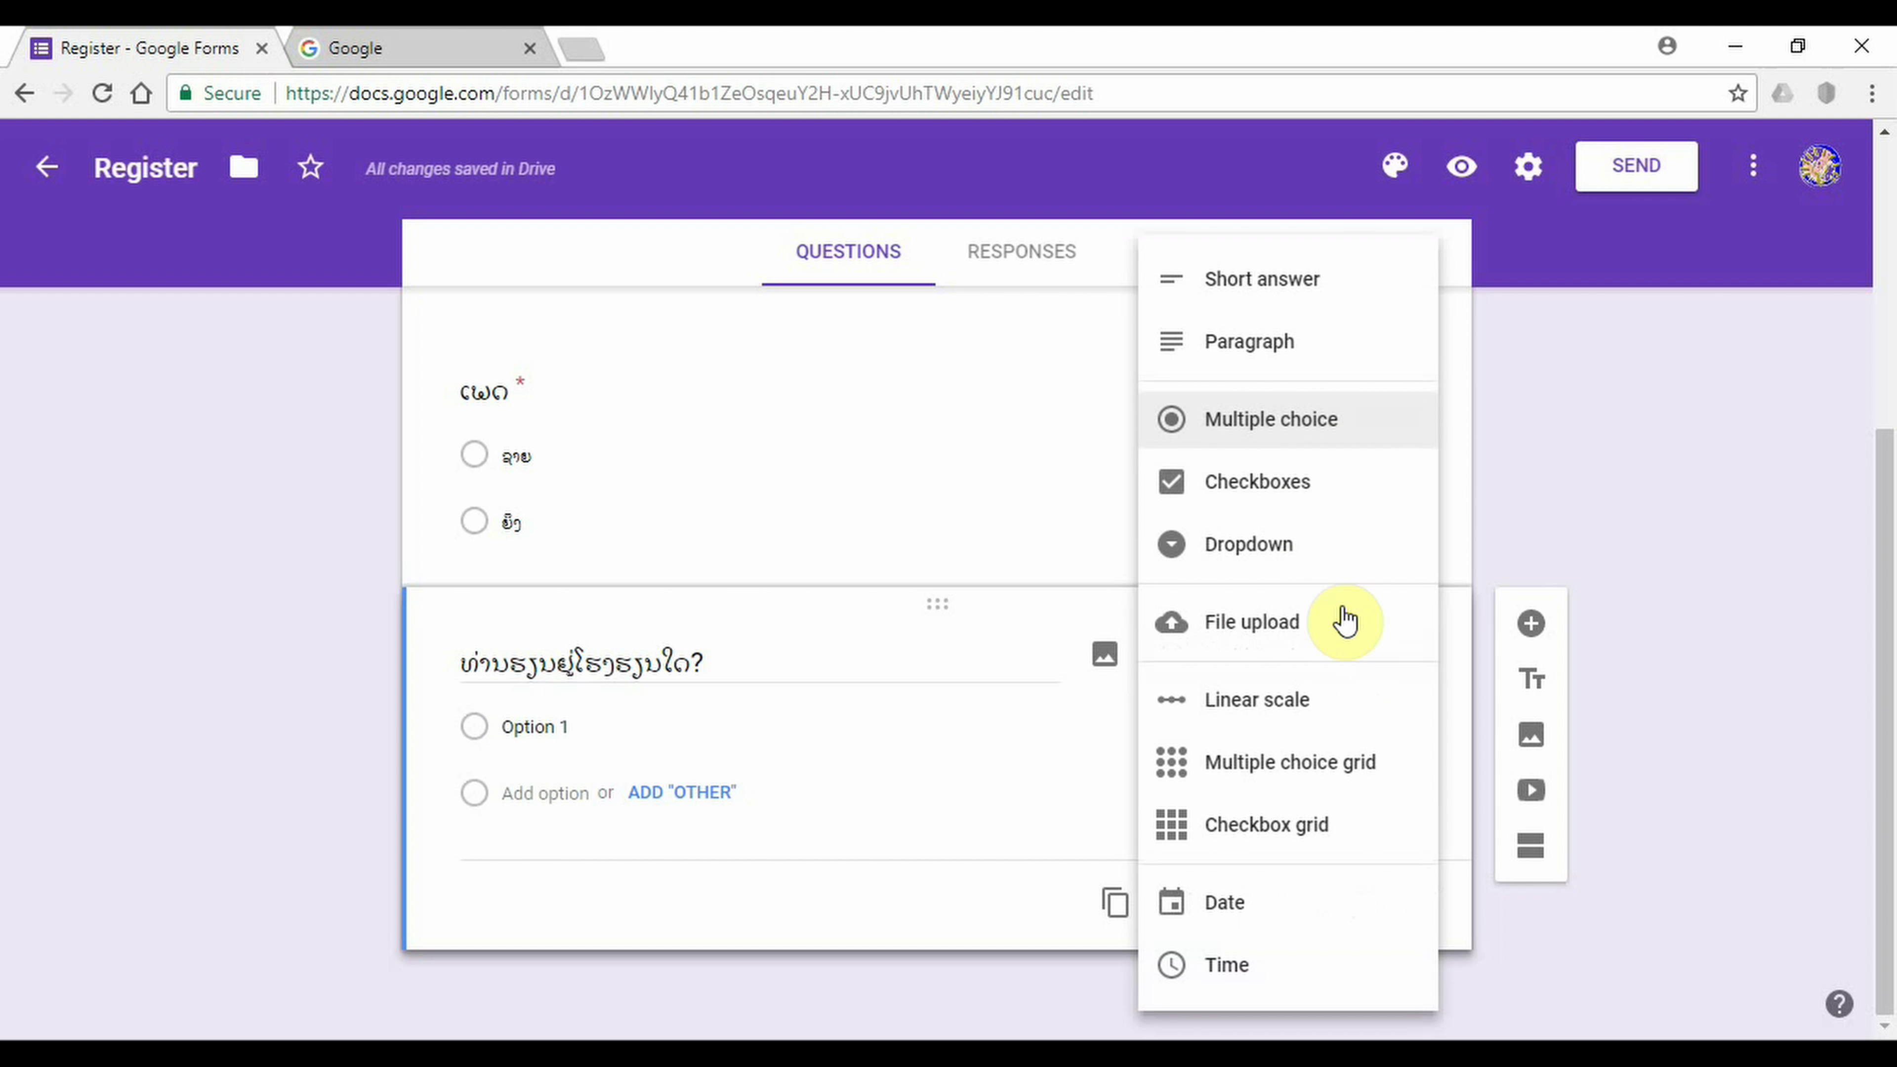
{"action": "left_click", "coordinate": [1278, 303]}
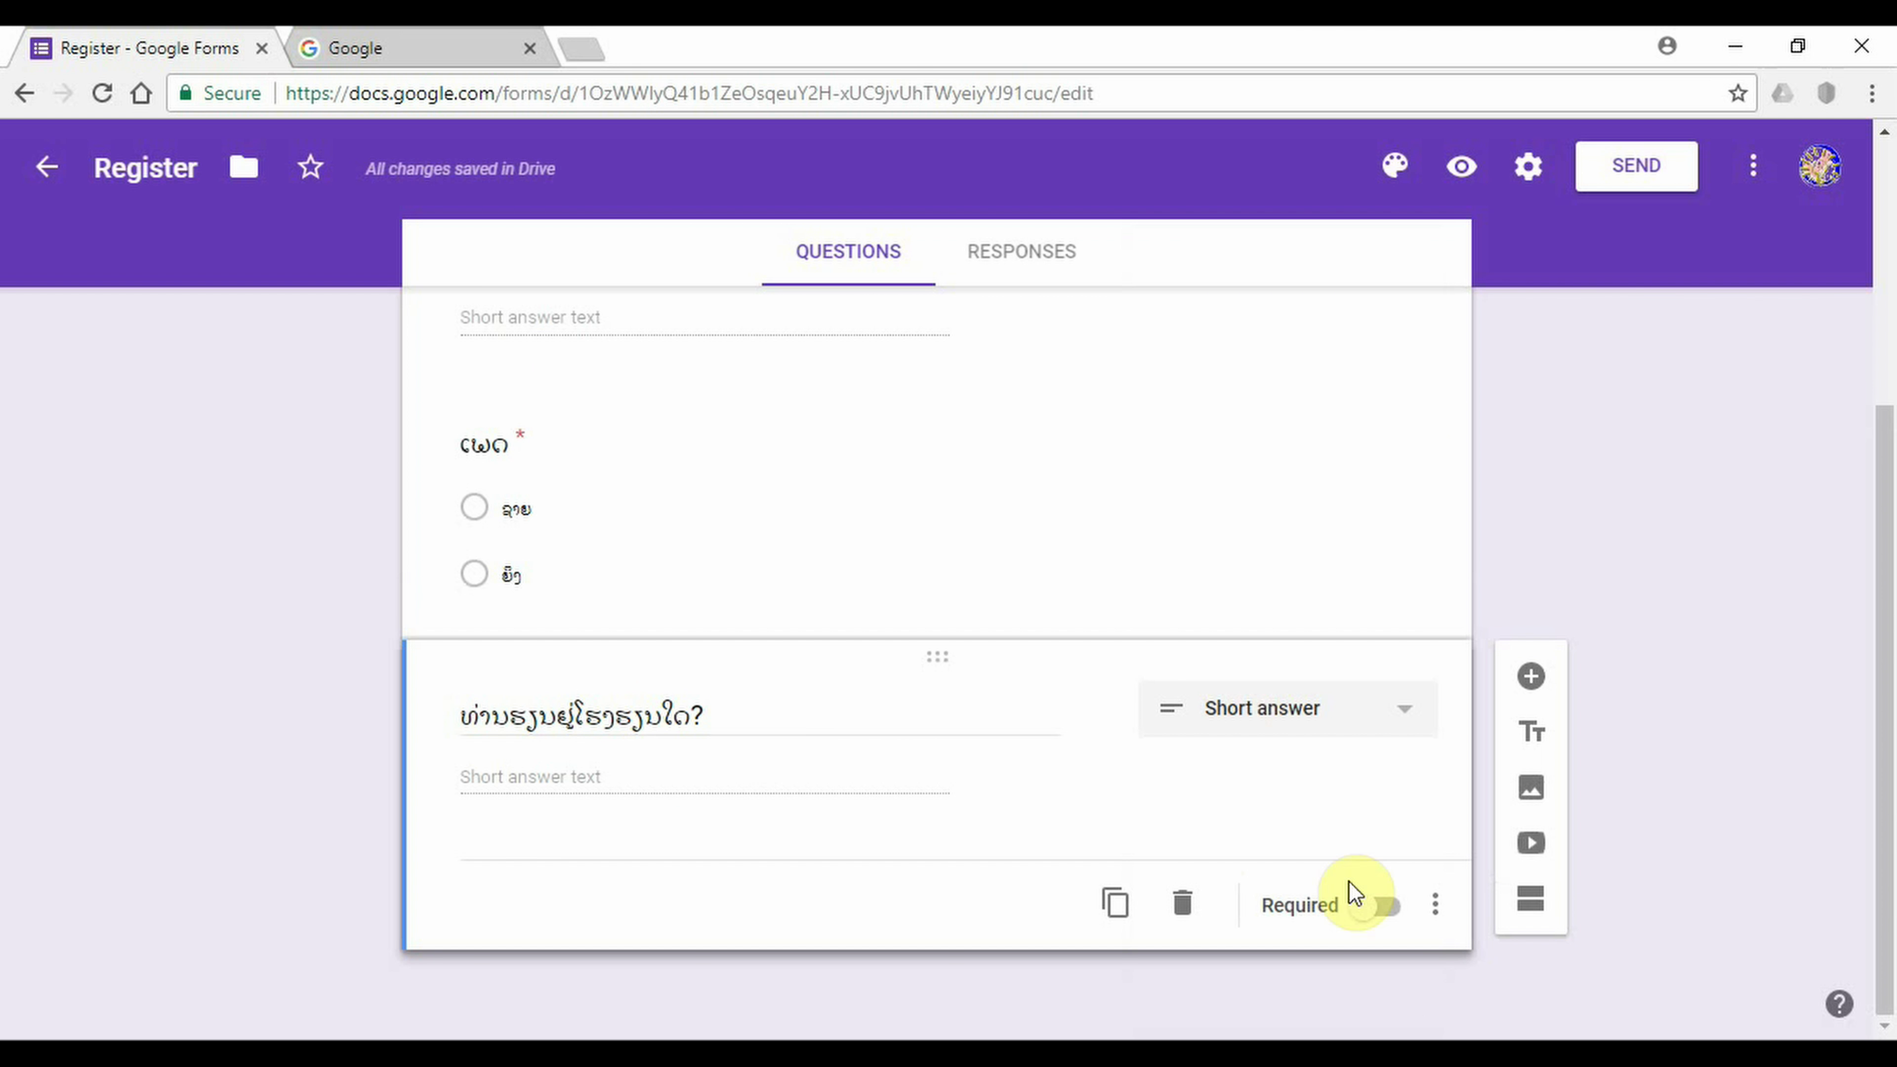
{"action": "left_click", "coordinate": [1381, 905]}
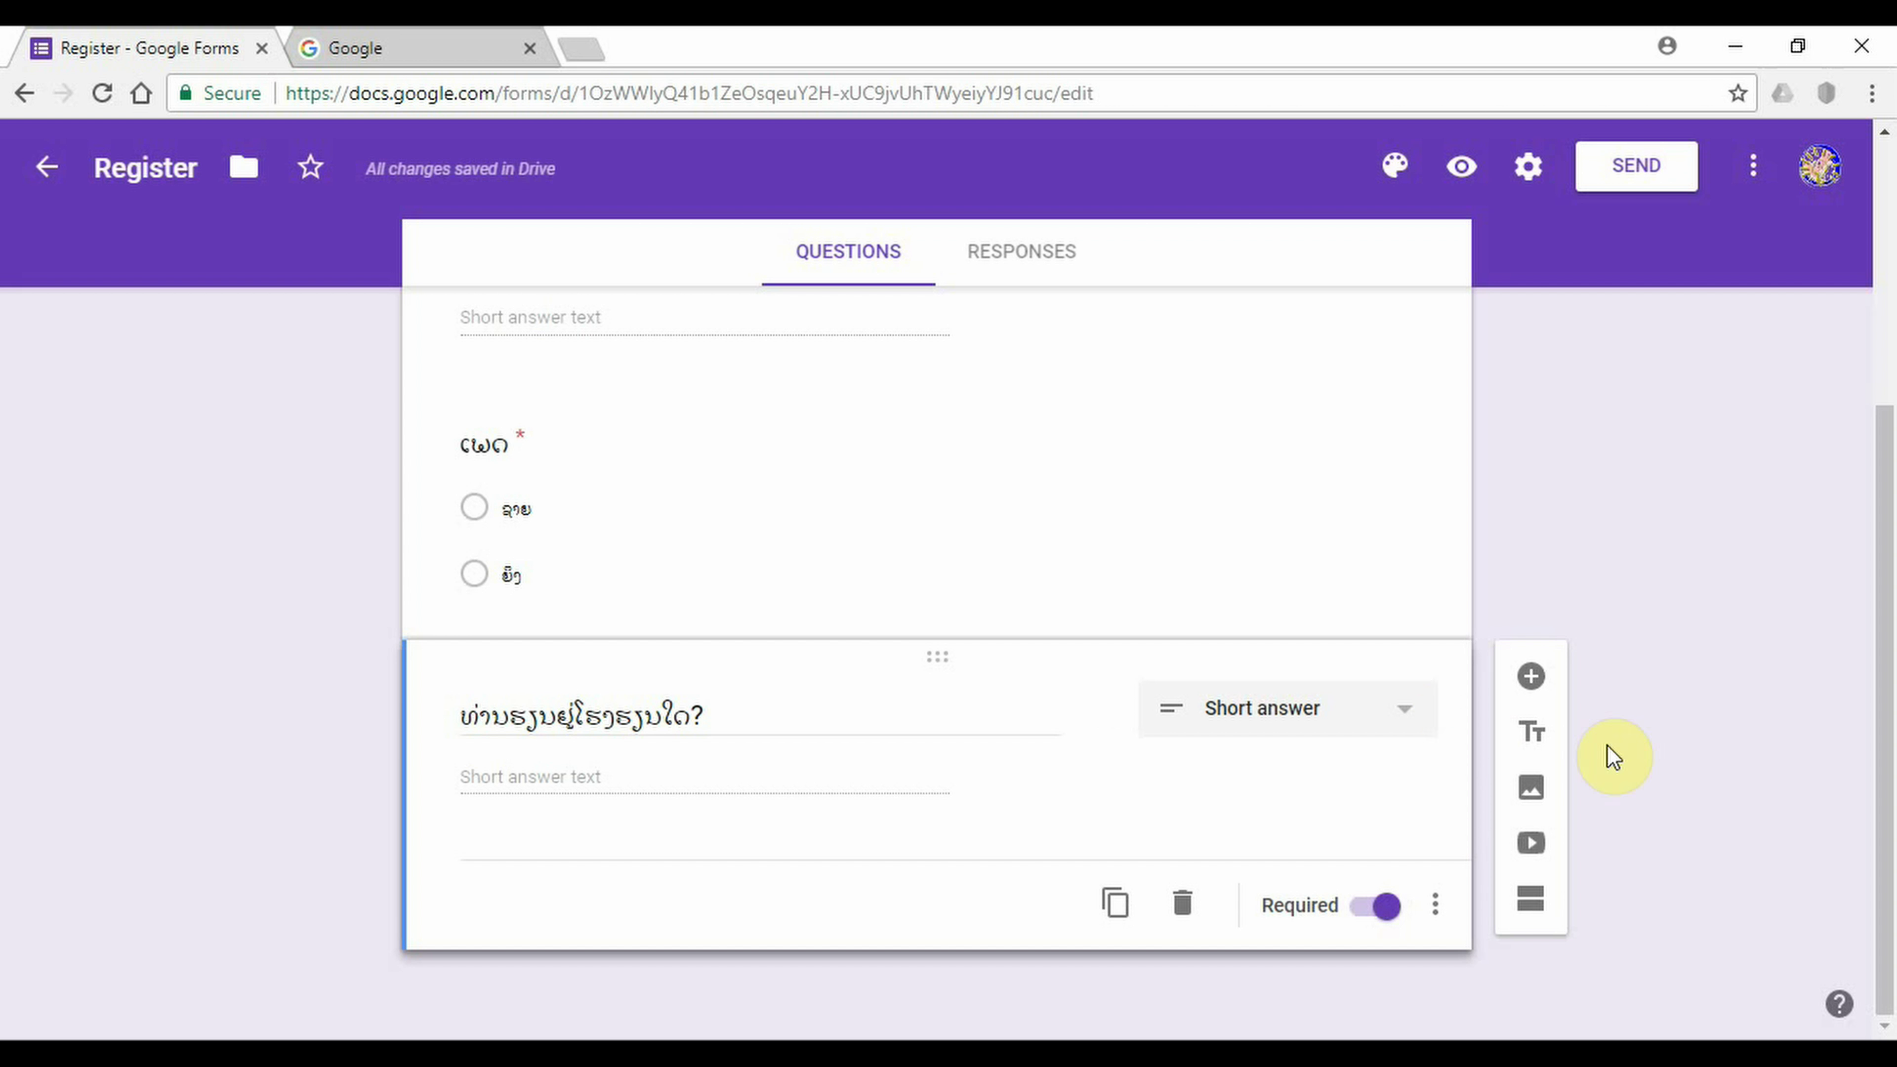
- Add a new question below the school question, and copy "ທ່ານຮຽນຢູ່ພາກວິຊາໃດ?" without its dotted line from the Word questionnaire
{"action": "left_click", "coordinate": [1533, 680]}
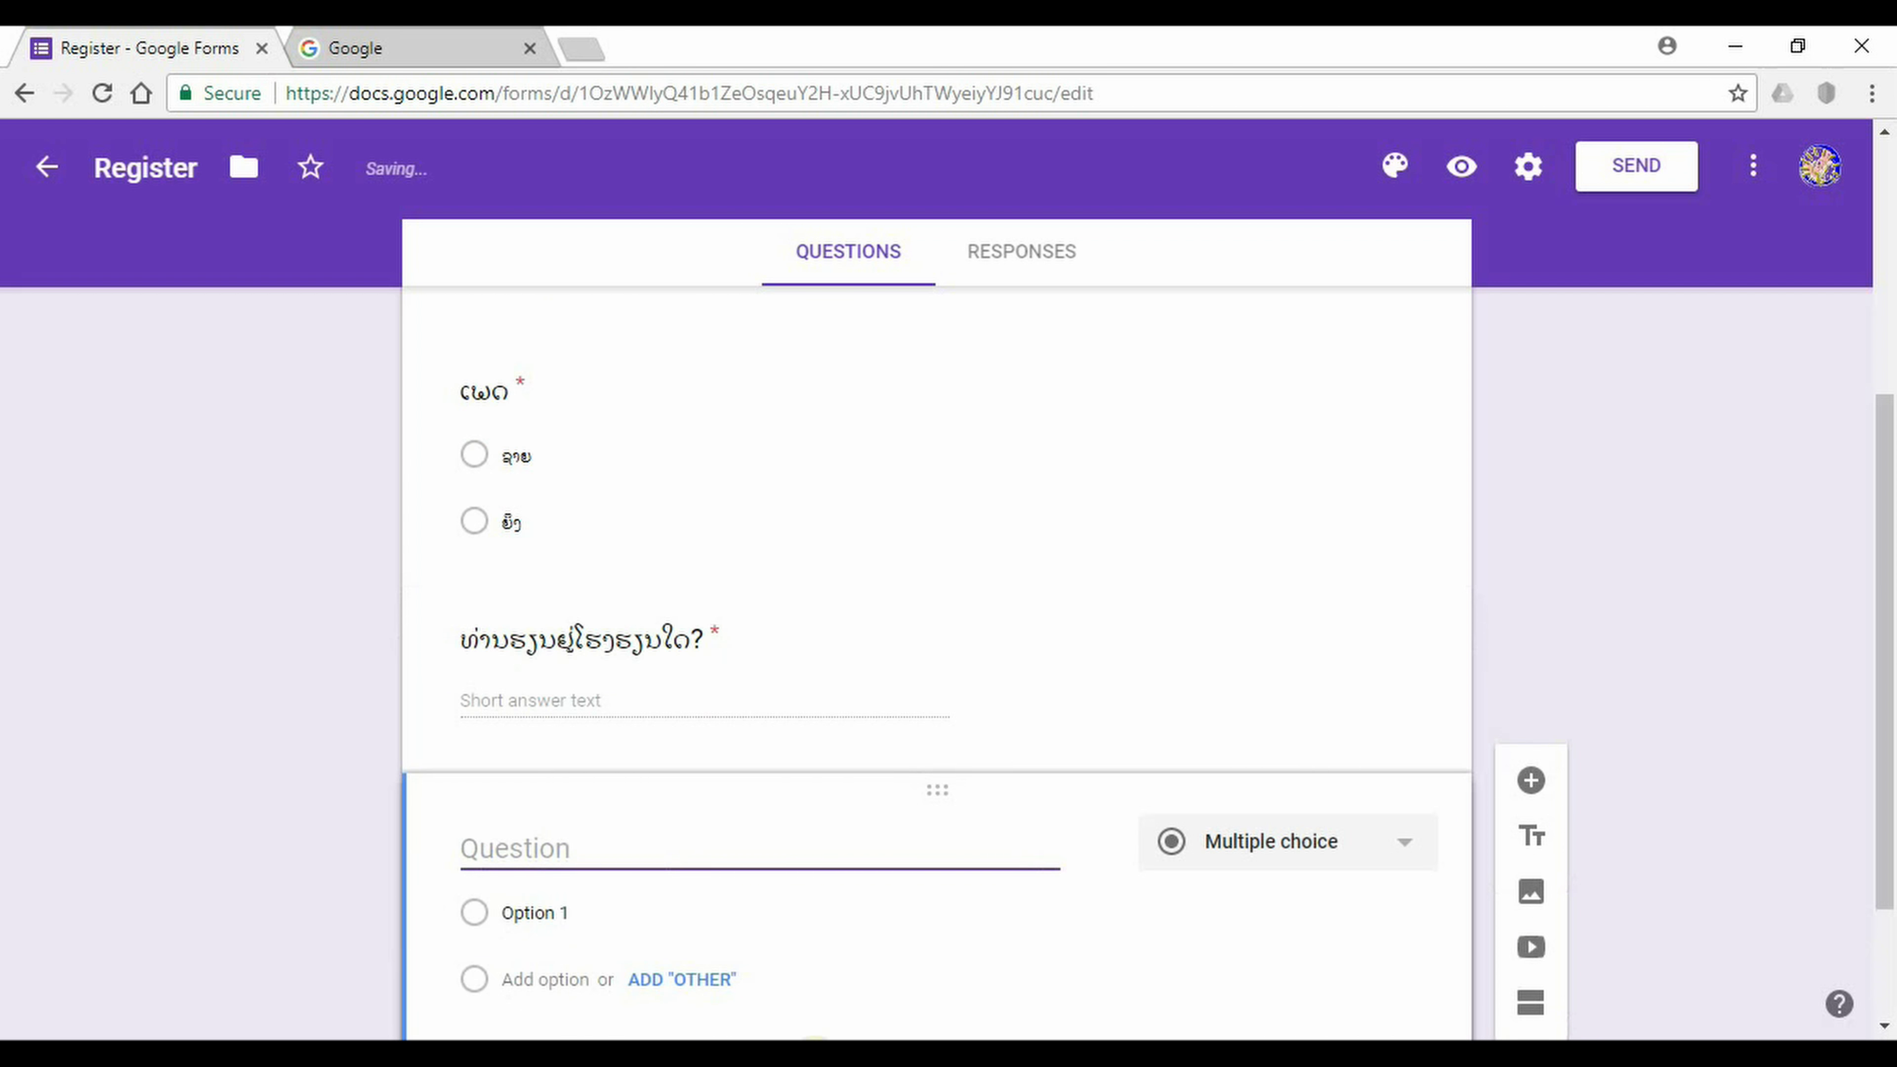
{"action": "left_click", "coordinate": [627, 1046]}
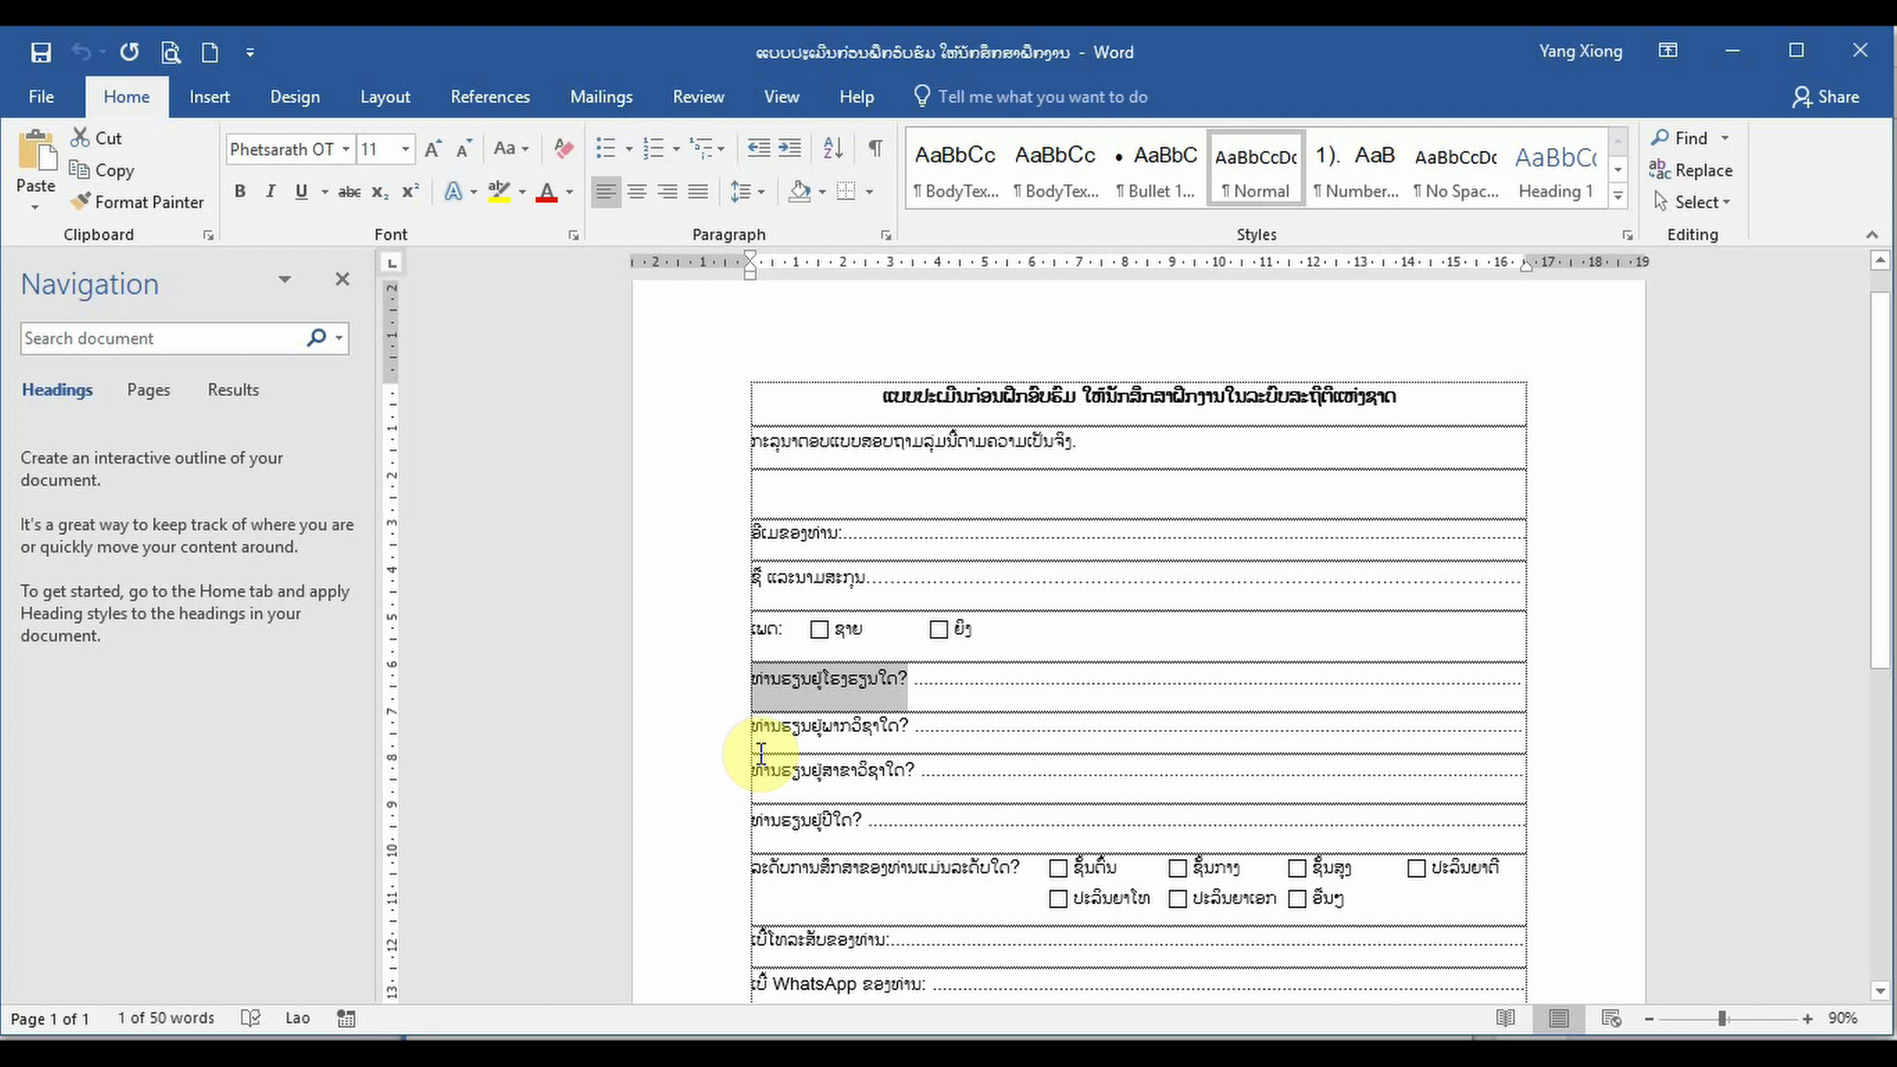
{"action": "scroll", "coordinate": [760, 750], "scroll_direction": "down", "scroll_amount": 2}
{"action": "left_click", "coordinate": [784, 609]}
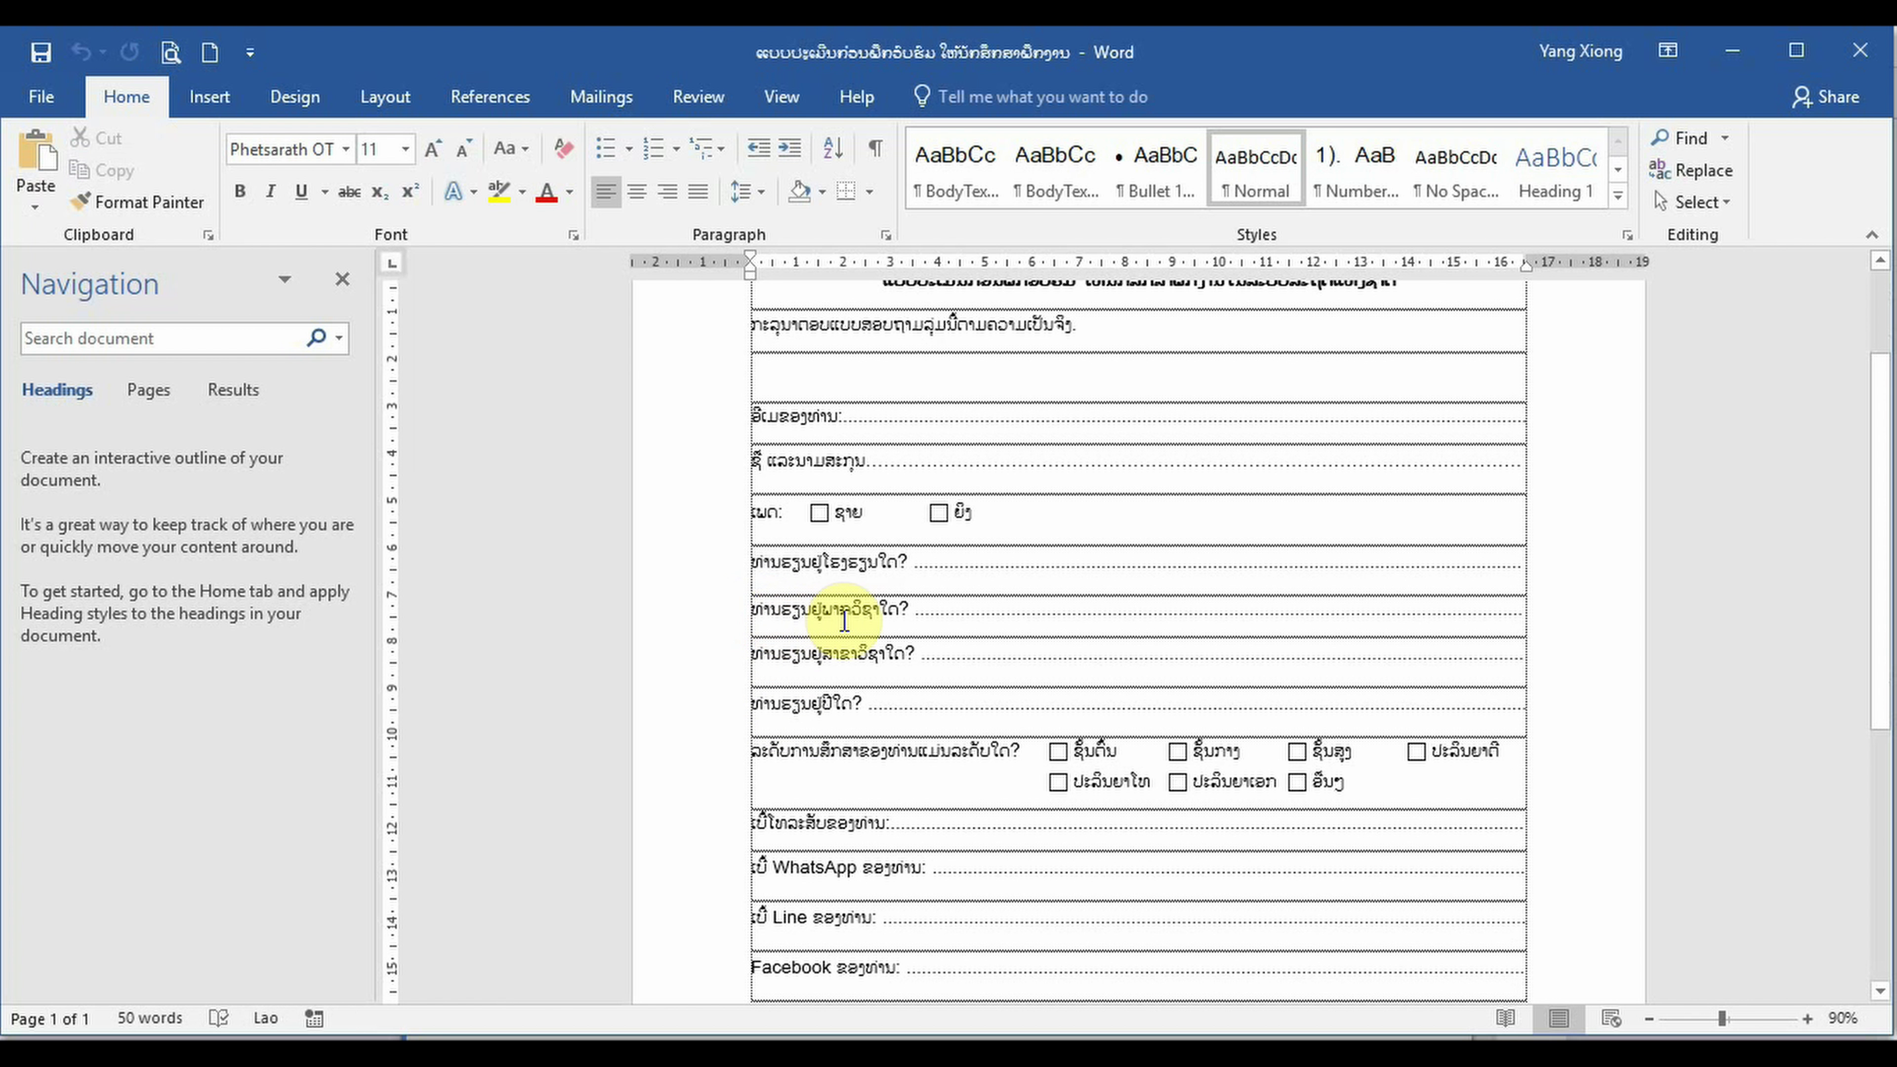
{"action": "double_click", "coordinate": [911, 605]}
{"action": "key", "text": "ctrl+c"}
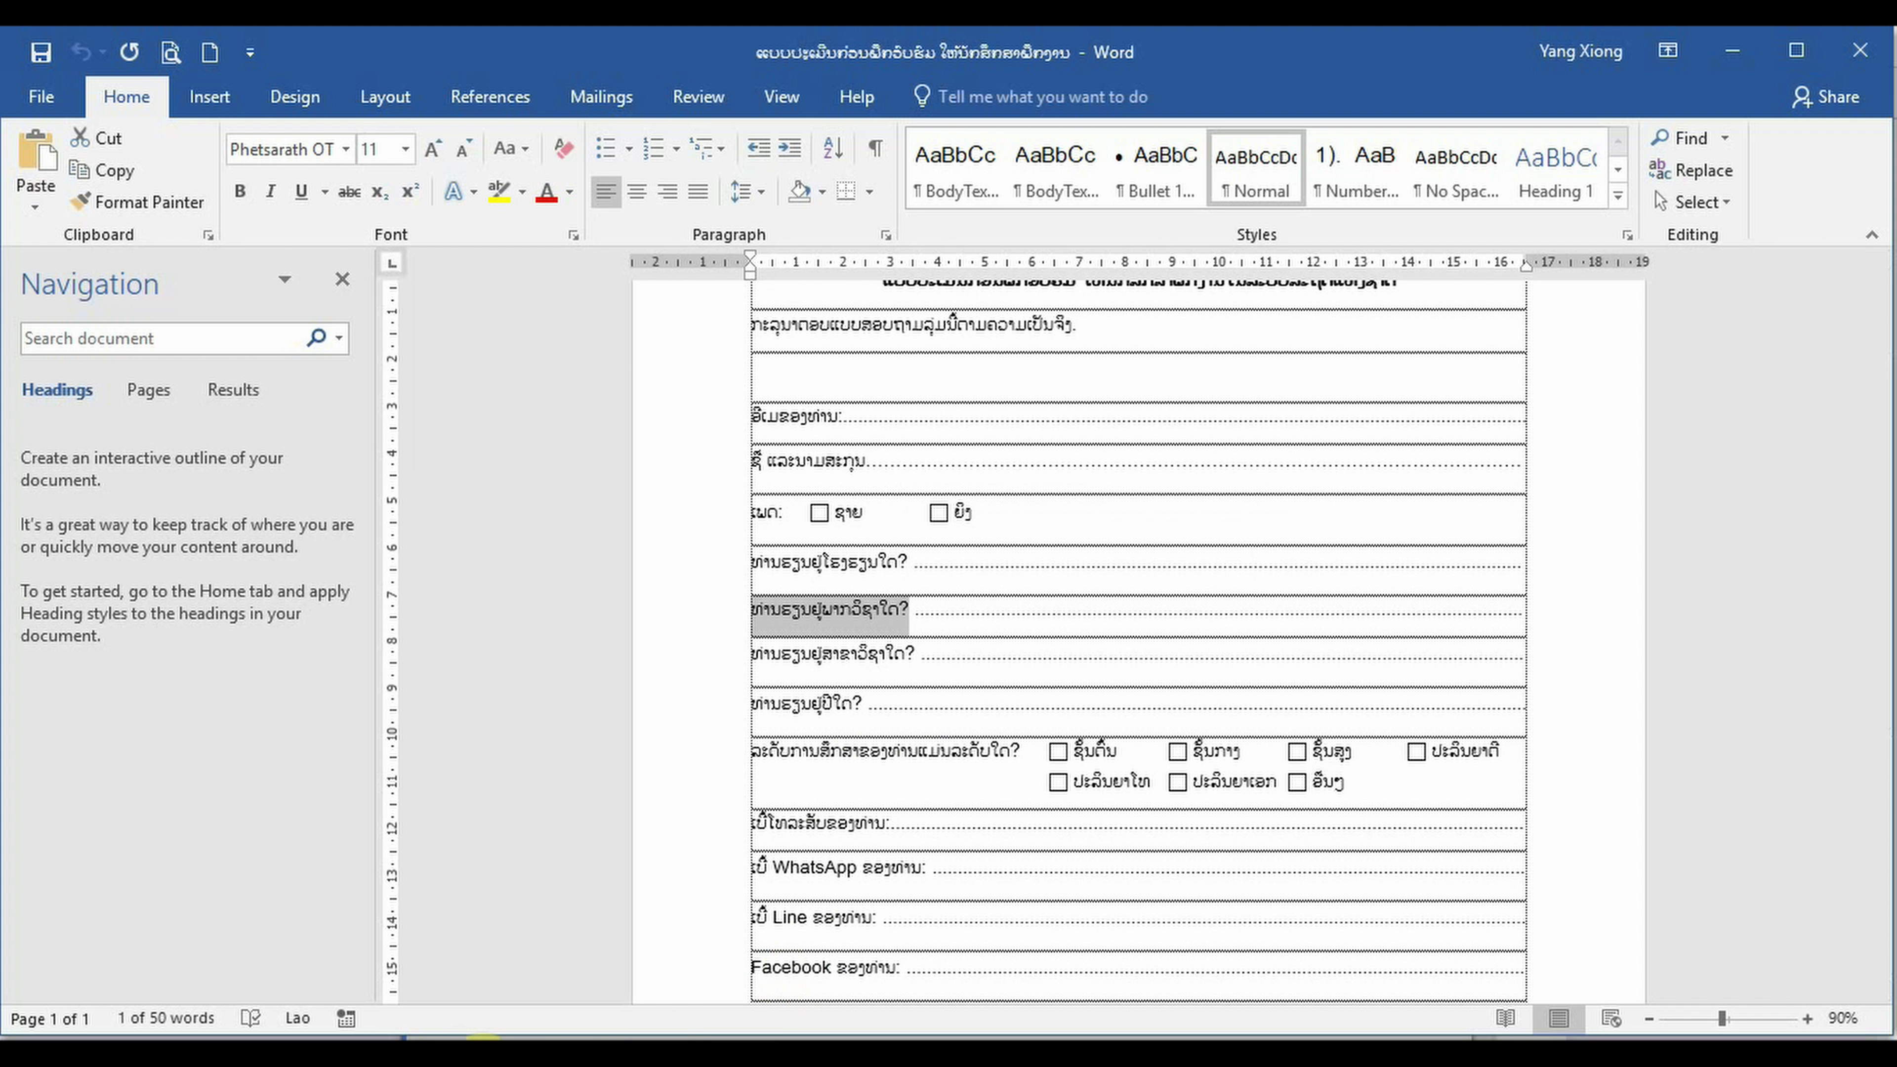
- Switch to the Google Forms form, paste "ທ່ານຮຽນຢູ່ພາກວິຊາໃດ?" as the new question's title and set its answer type to Short answer
{"action": "left_click", "coordinate": [442, 1040]}
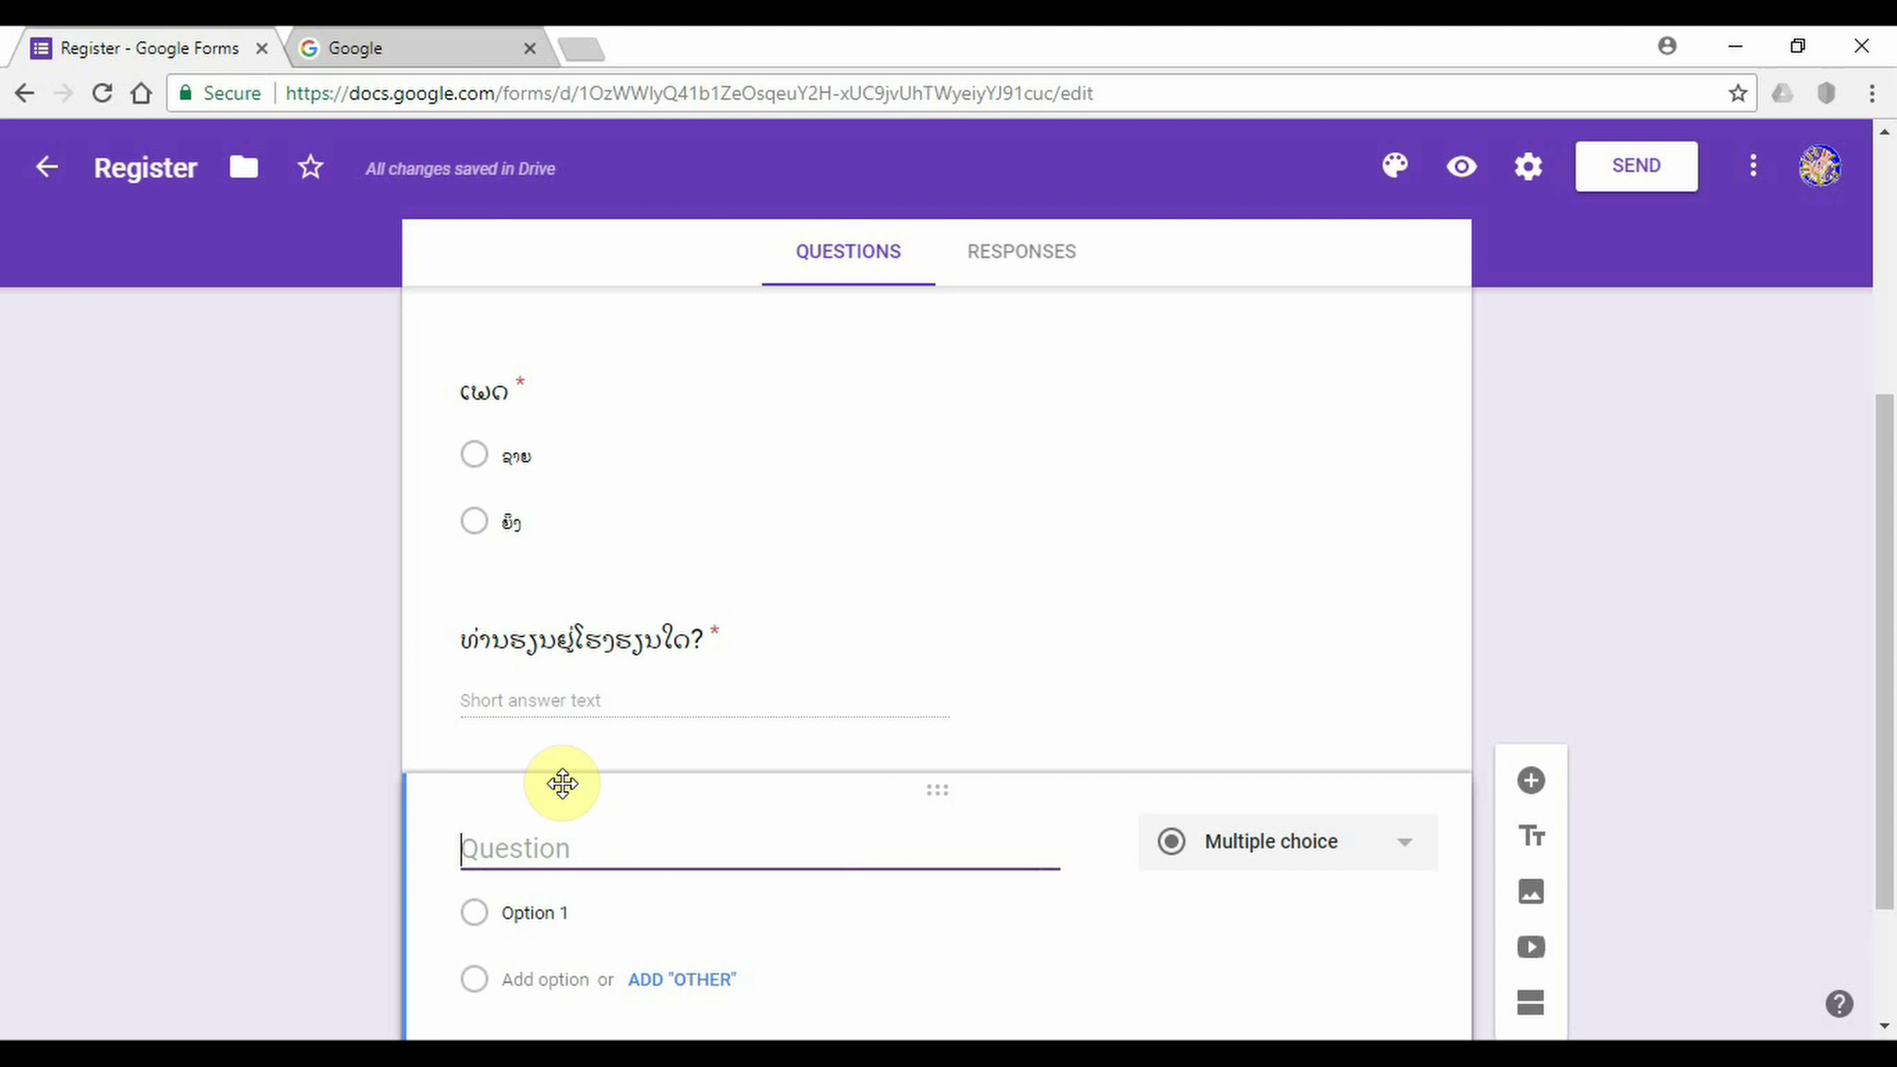
{"action": "key", "text": "ctrl+v"}
{"action": "scroll", "coordinate": [690, 792], "scroll_direction": "down", "scroll_amount": 2}
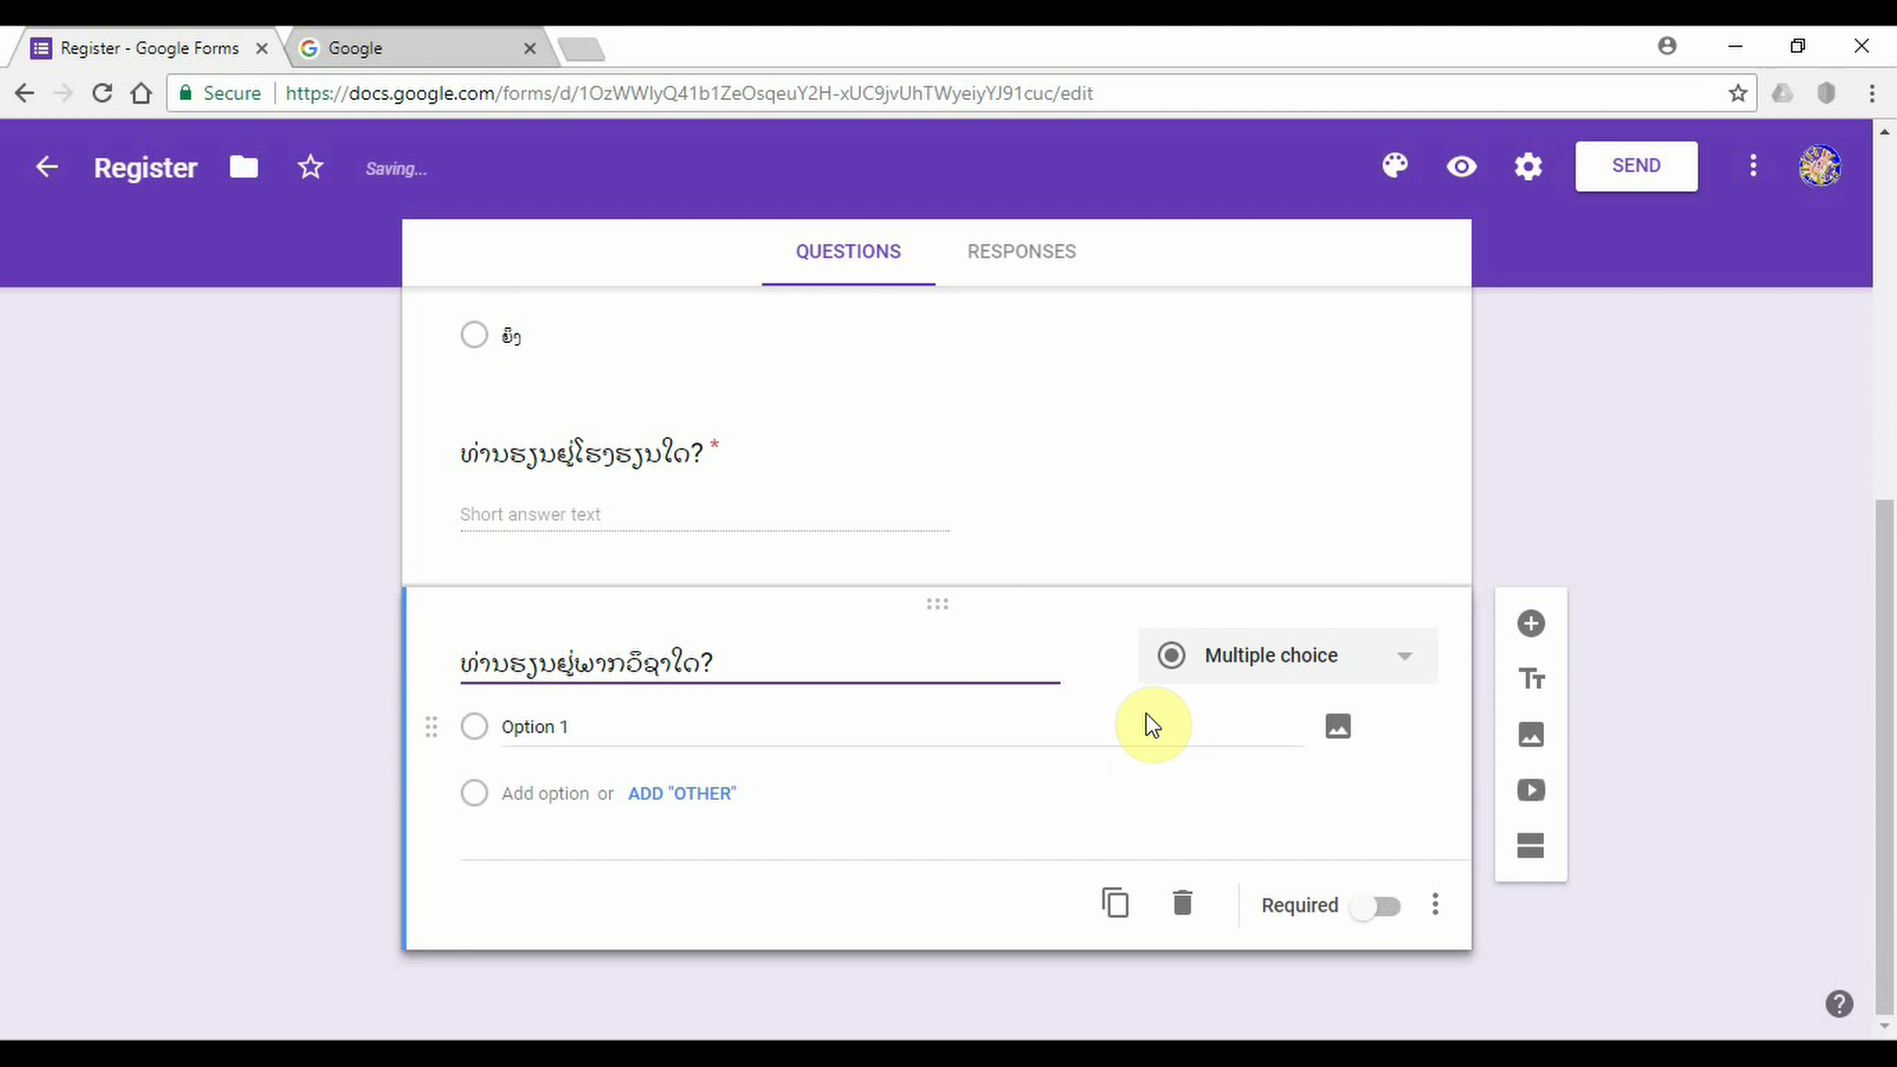
{"action": "left_click", "coordinate": [1337, 670]}
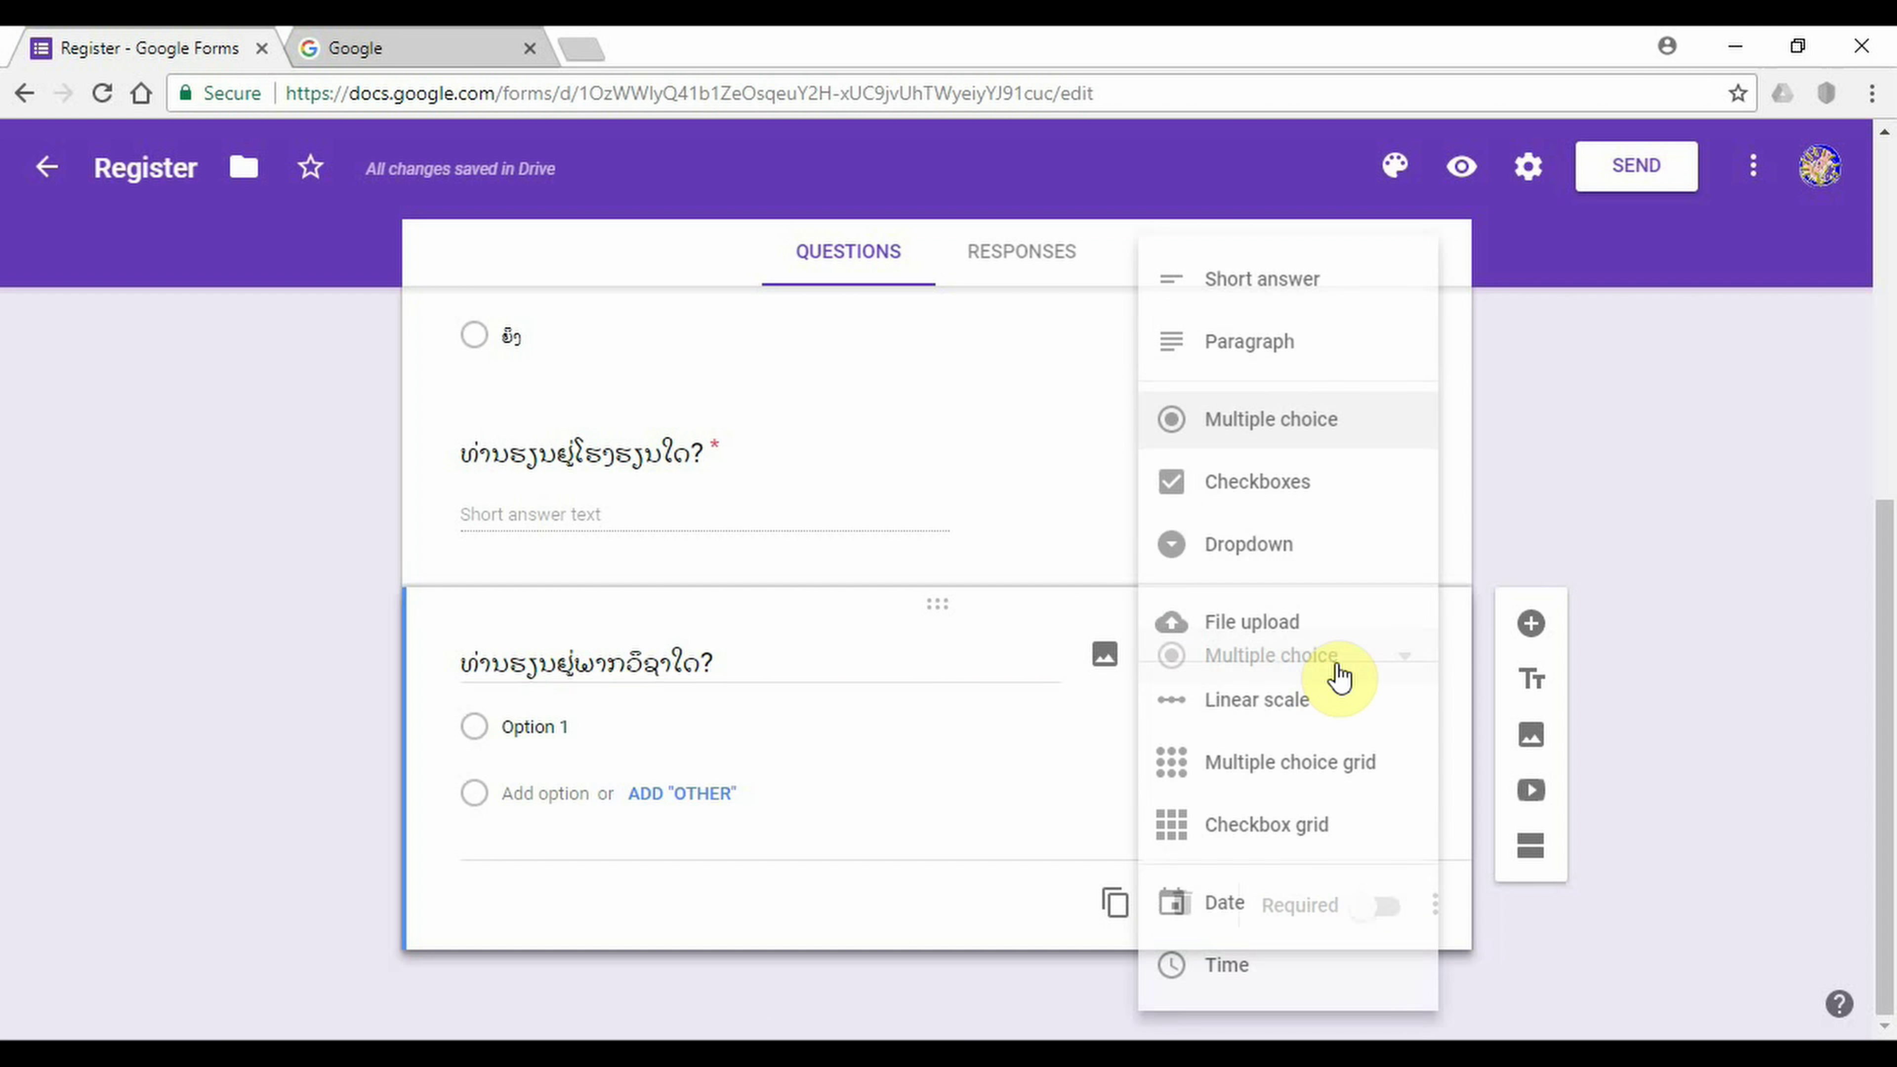
{"action": "left_click", "coordinate": [1240, 287]}
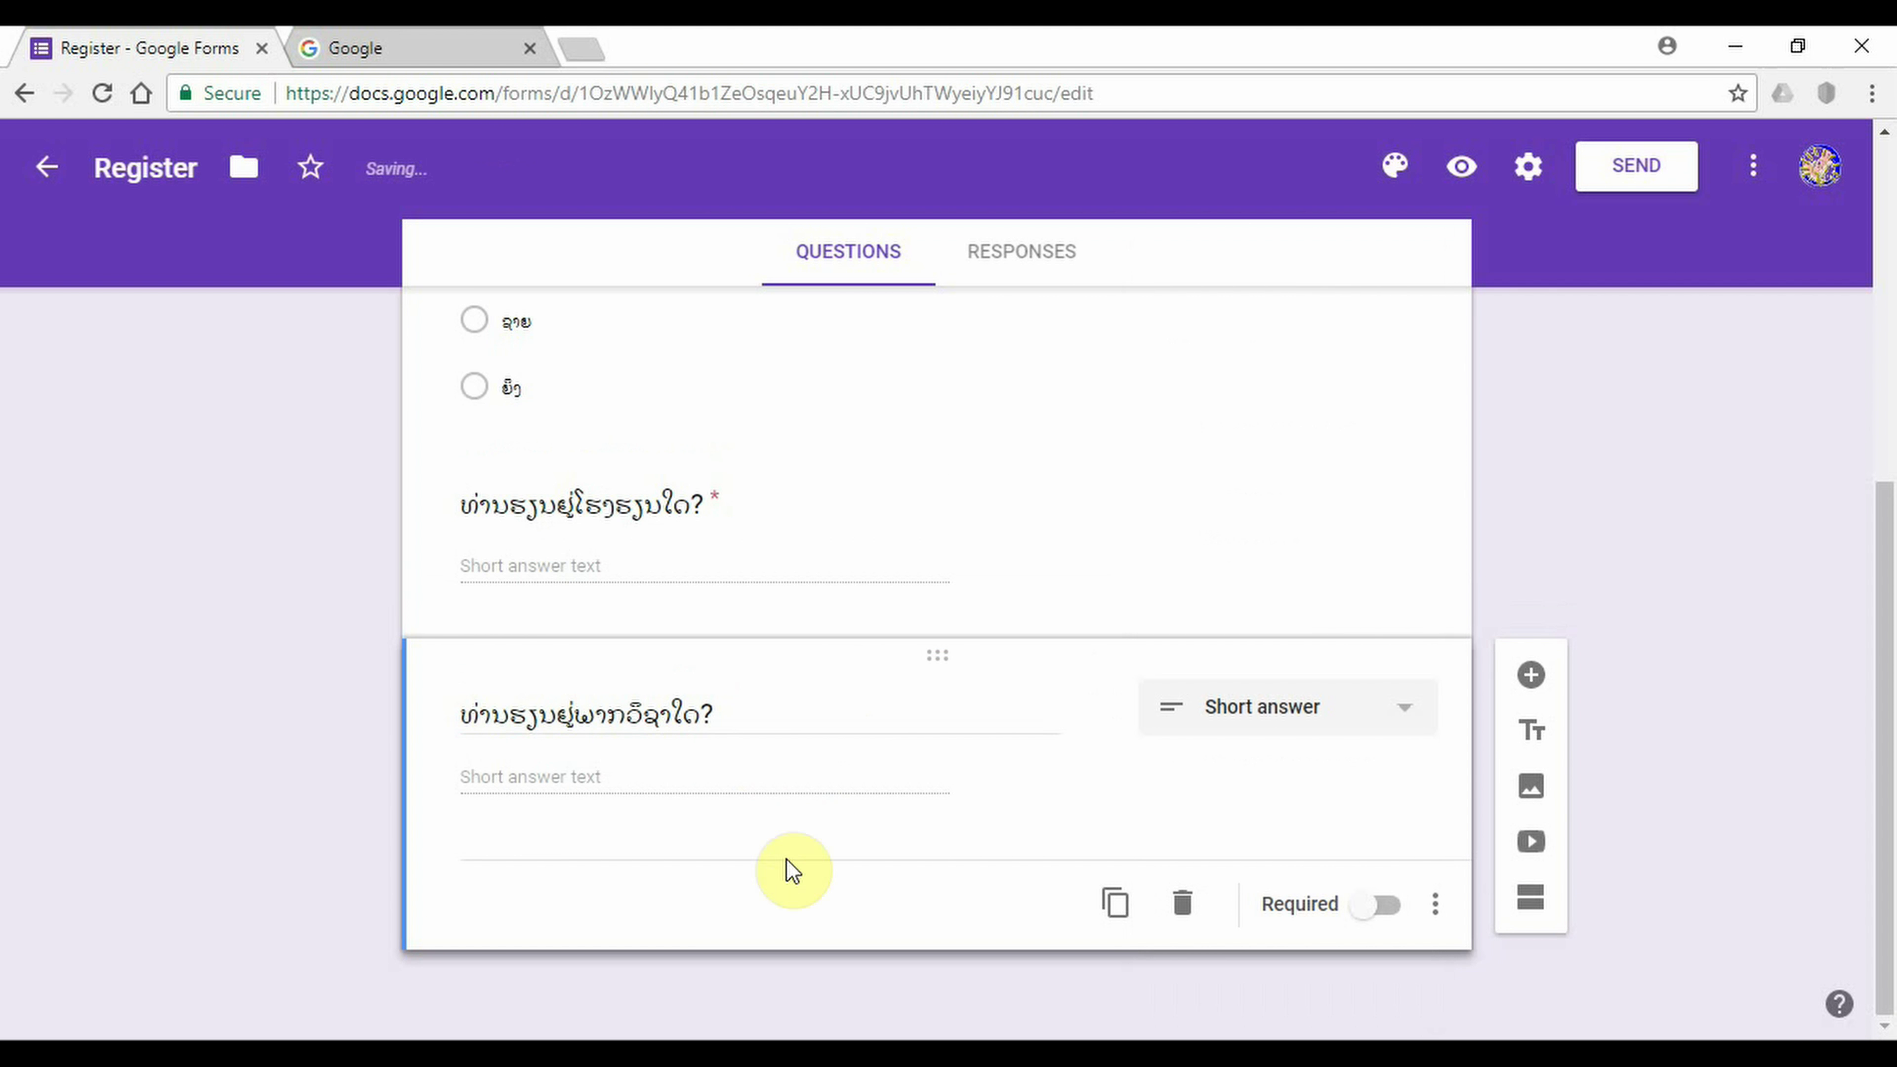
- Switch to the Word questionnaire and copy the field-of-study question "ທ່ານຮຽນຢູ່ສາຂາວິຊາໃດ?" without its dotted line
{"action": "key", "text": "alt+Tab"}
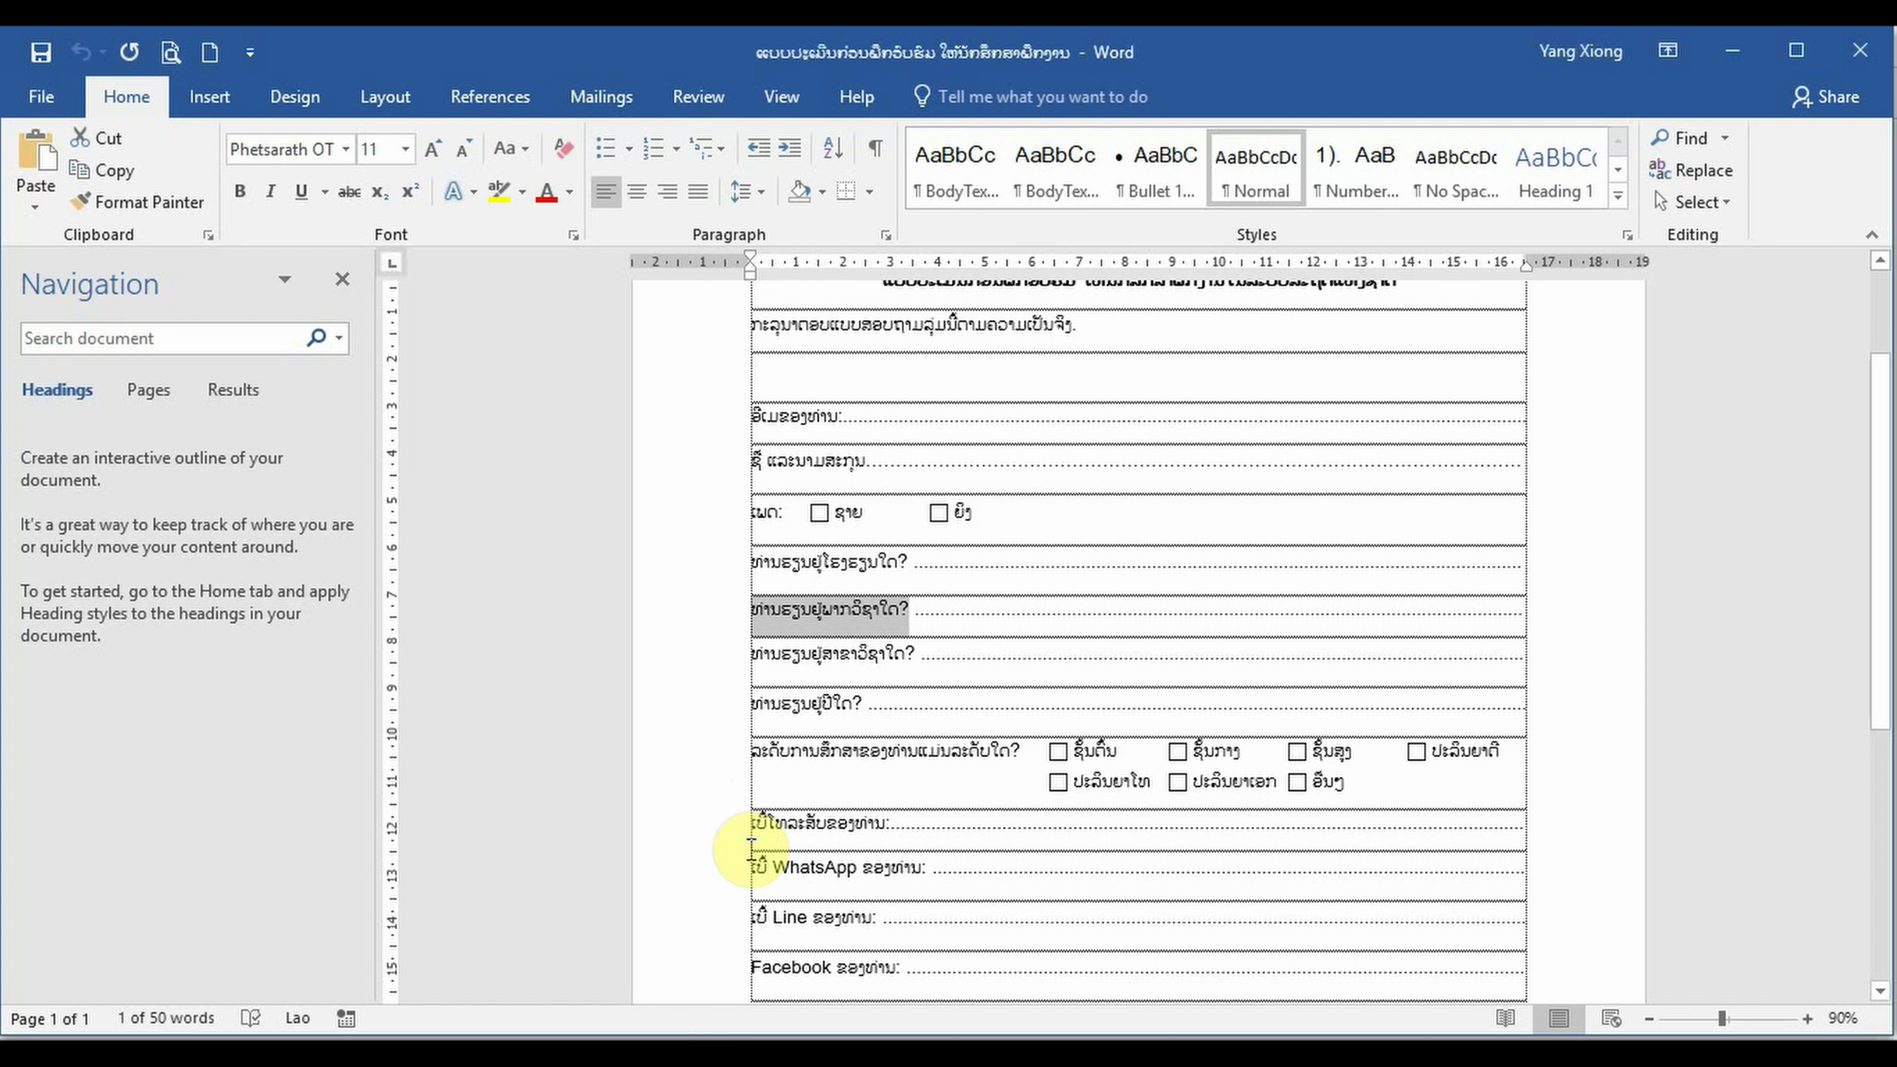
{"action": "left_click", "coordinate": [770, 653]}
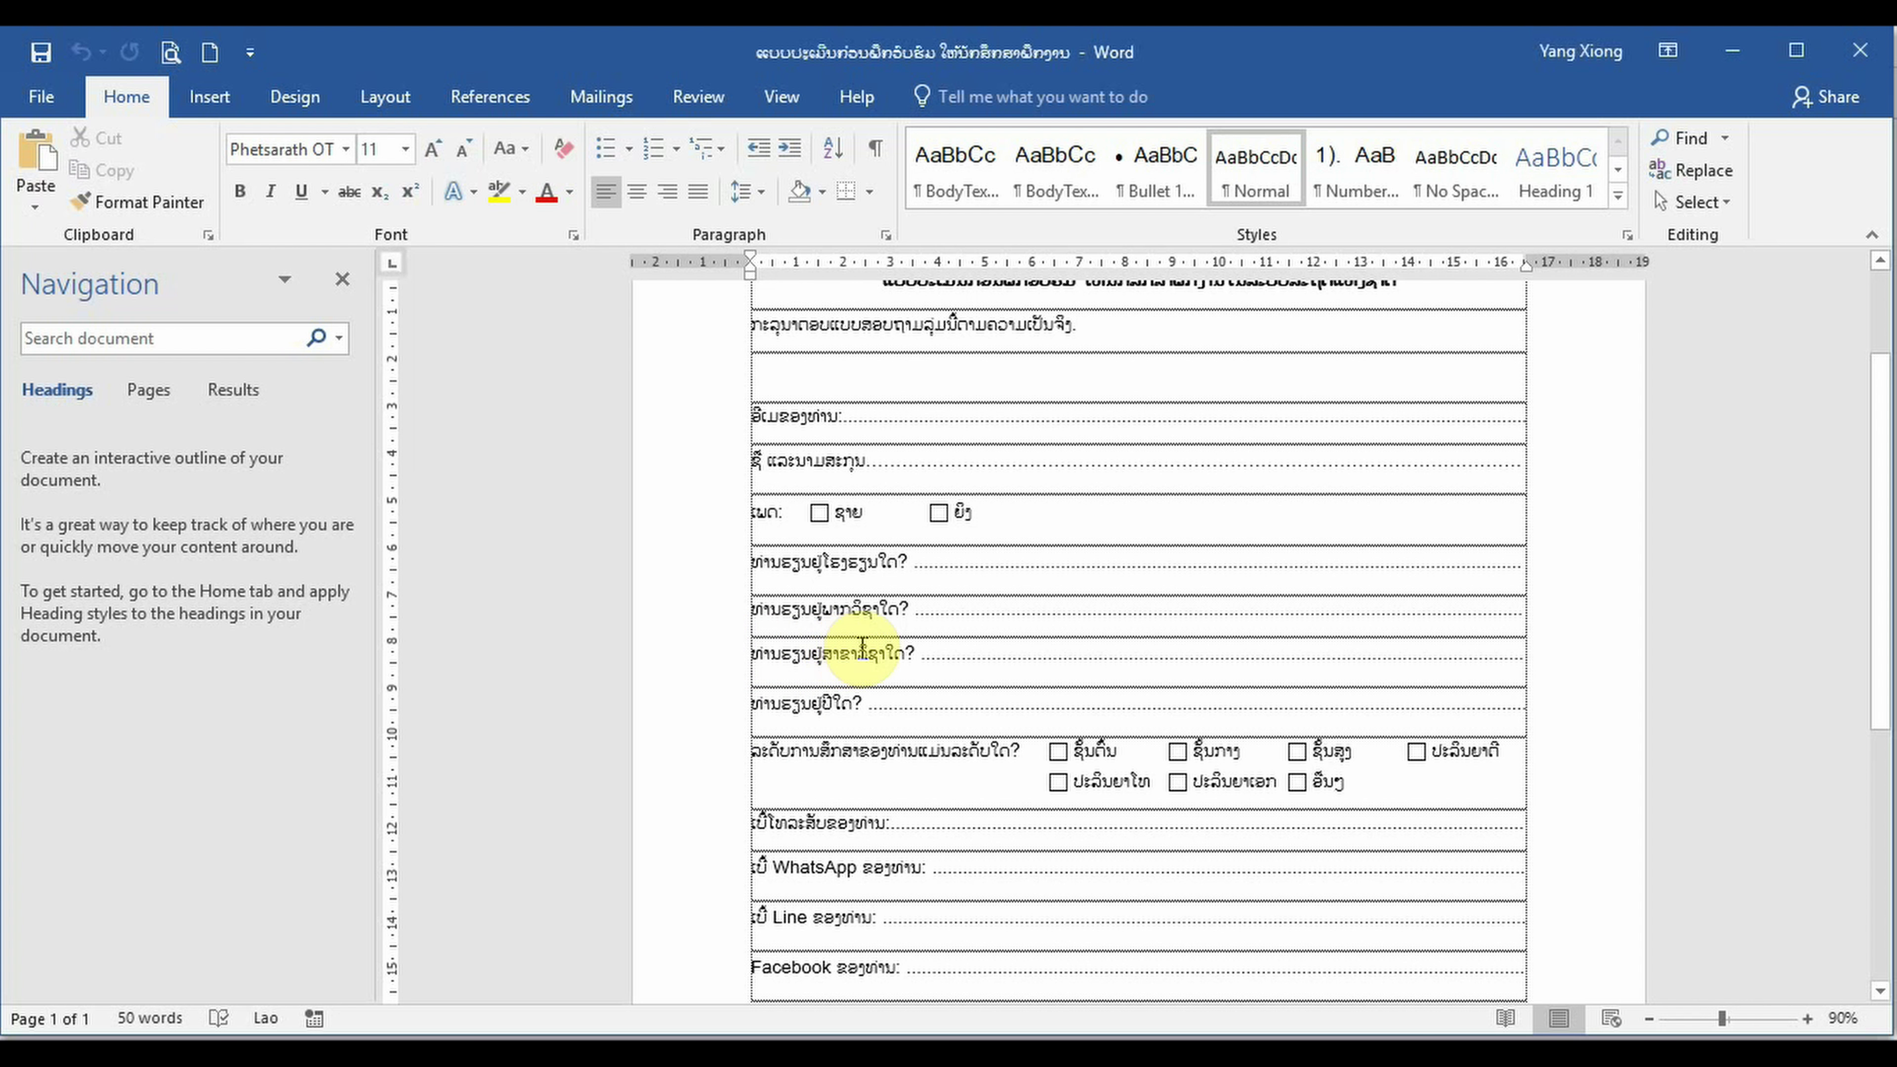
{"action": "left_click", "coordinate": [913, 654], "text": "shift"}
{"action": "key", "text": "ctrl+c"}
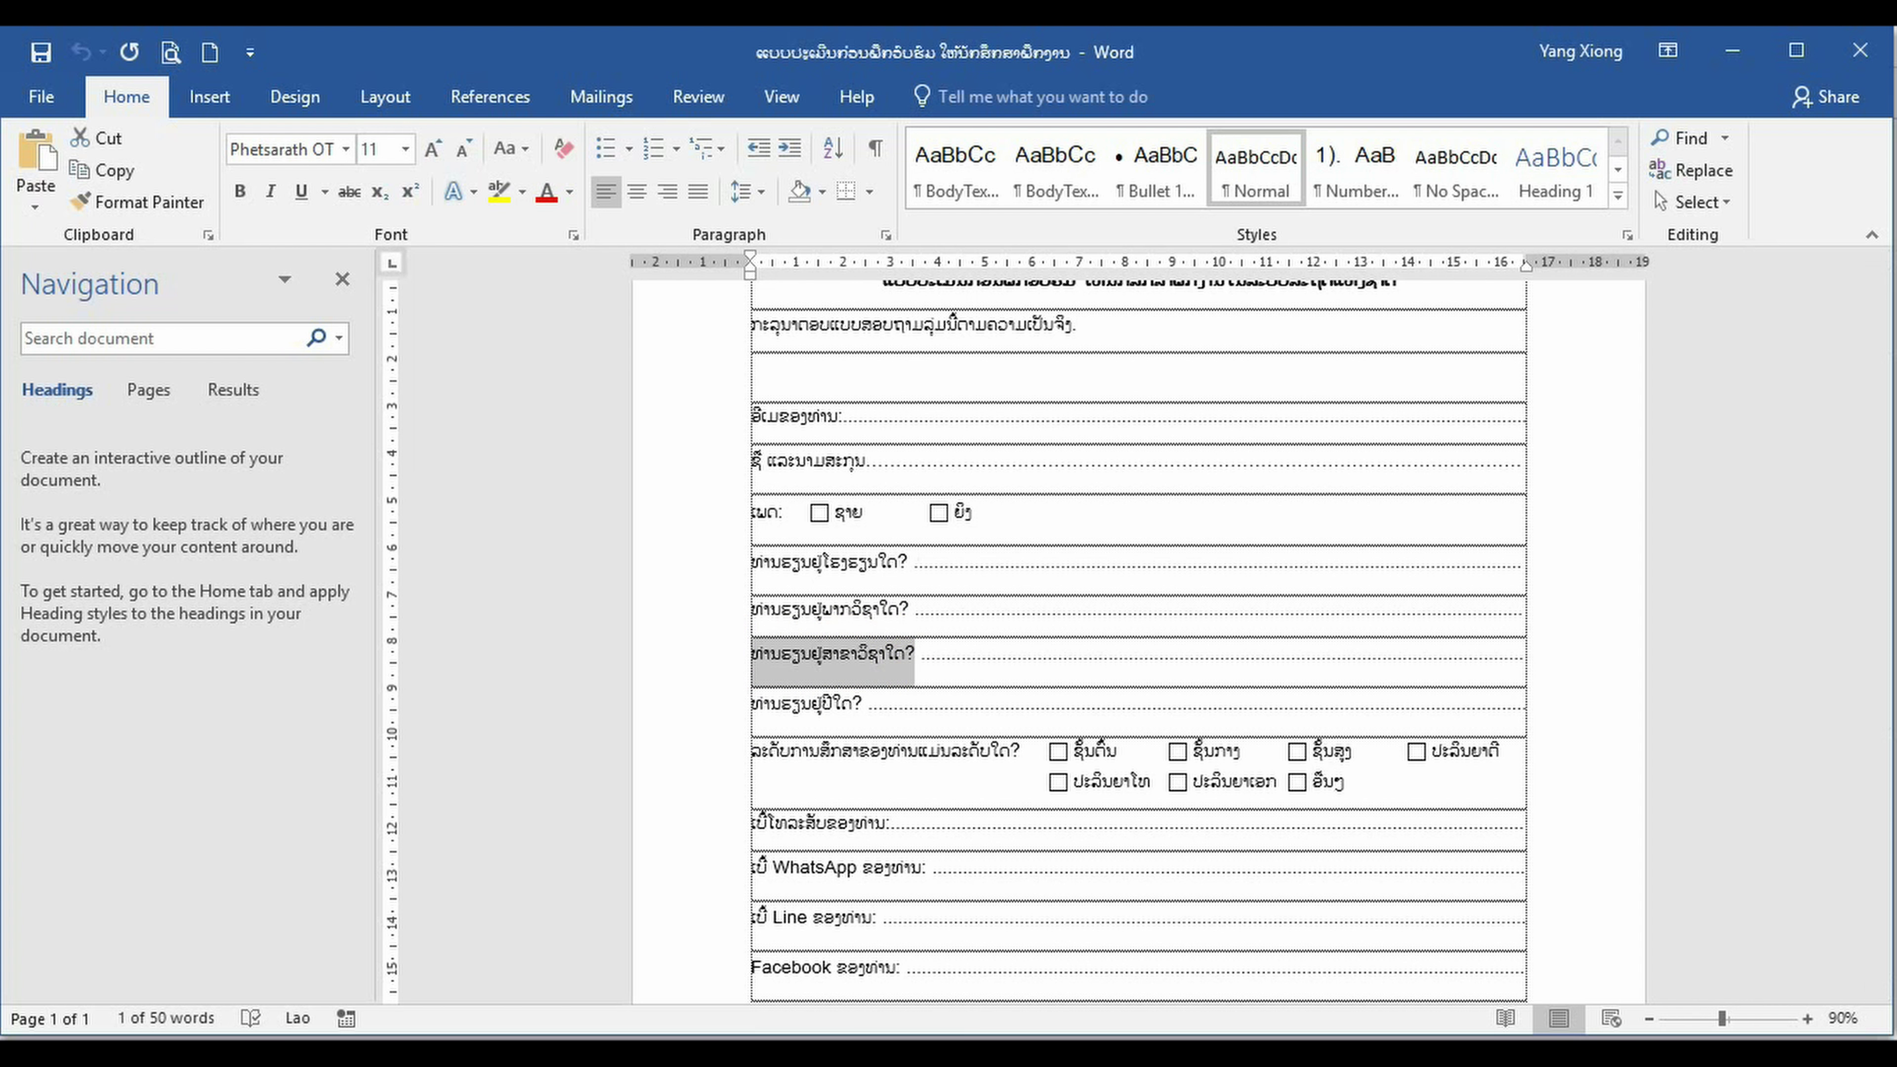
- In the Google Forms form, make the department question required and duplicate it with the title "ທ່ານຮຽນຢູ່ສາຂາວິຊາໃດ?"
{"action": "key", "text": "alt+Tab"}
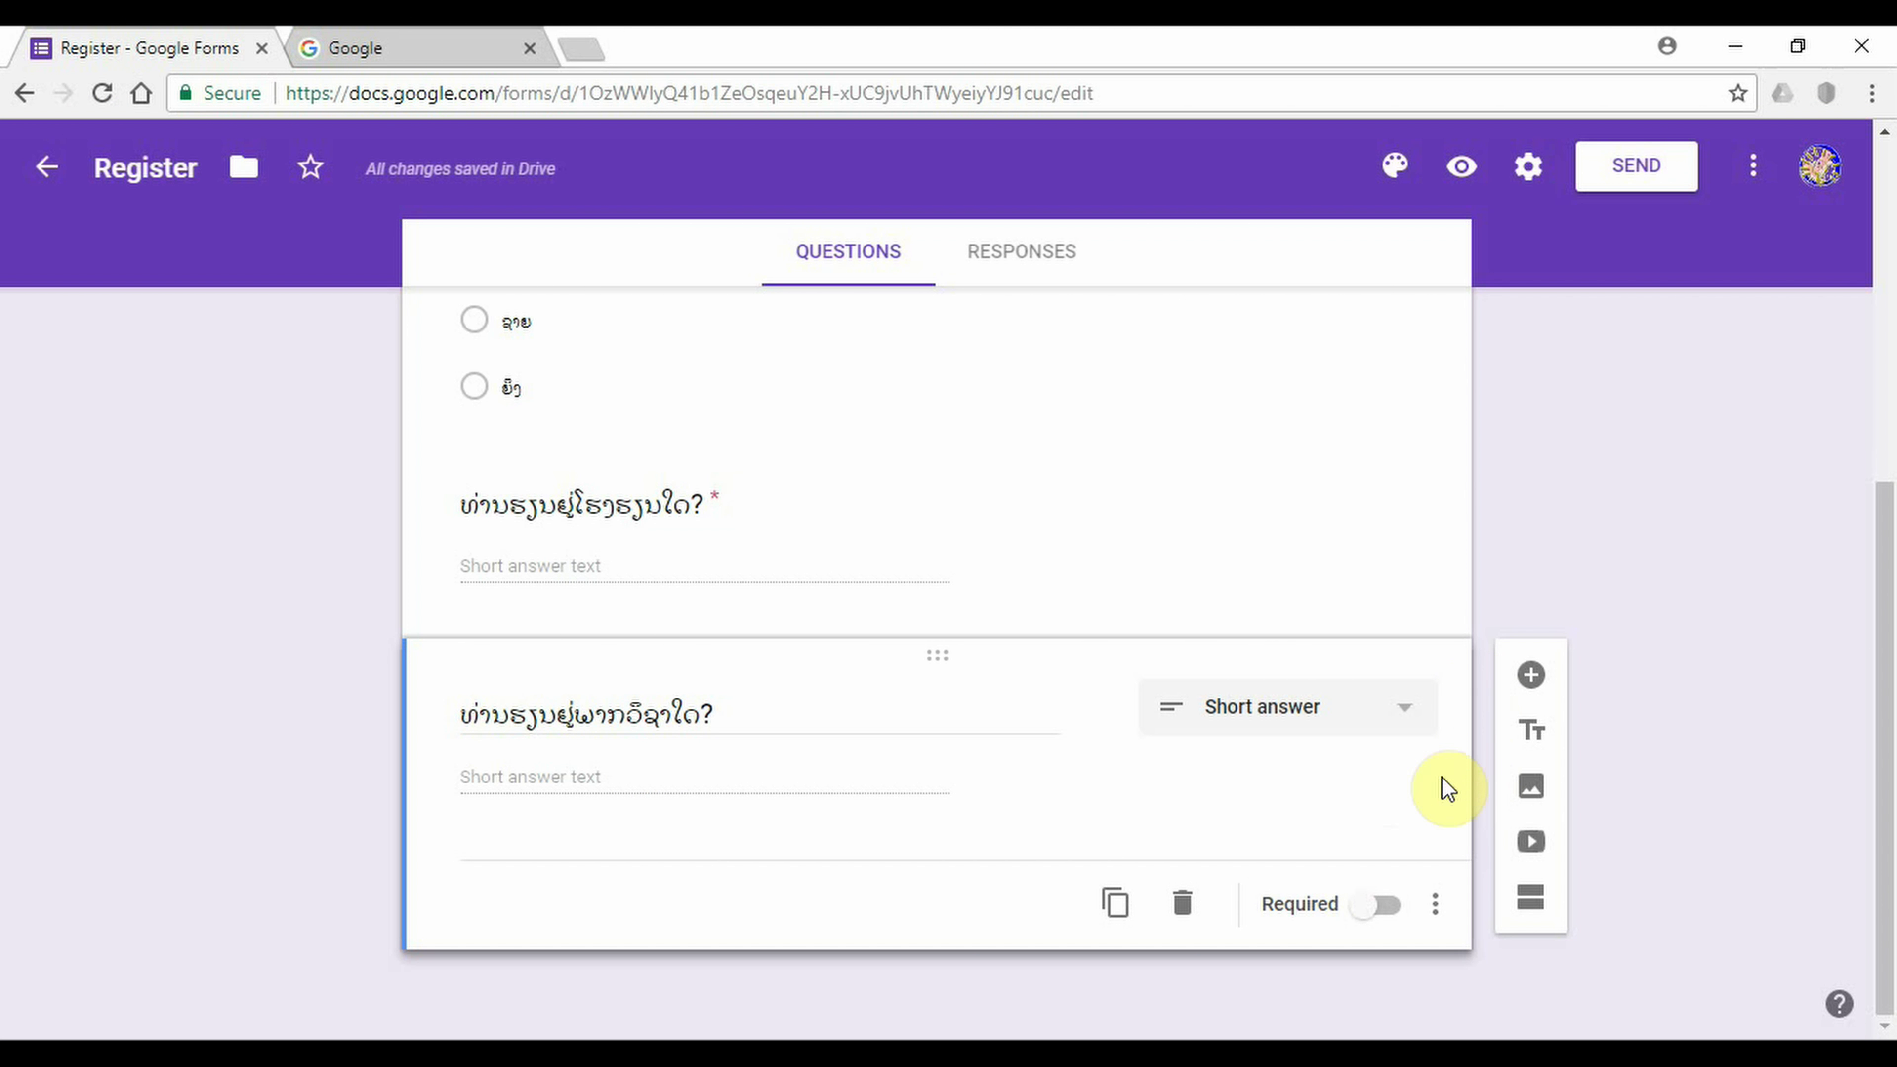
{"action": "left_click", "coordinate": [1383, 901]}
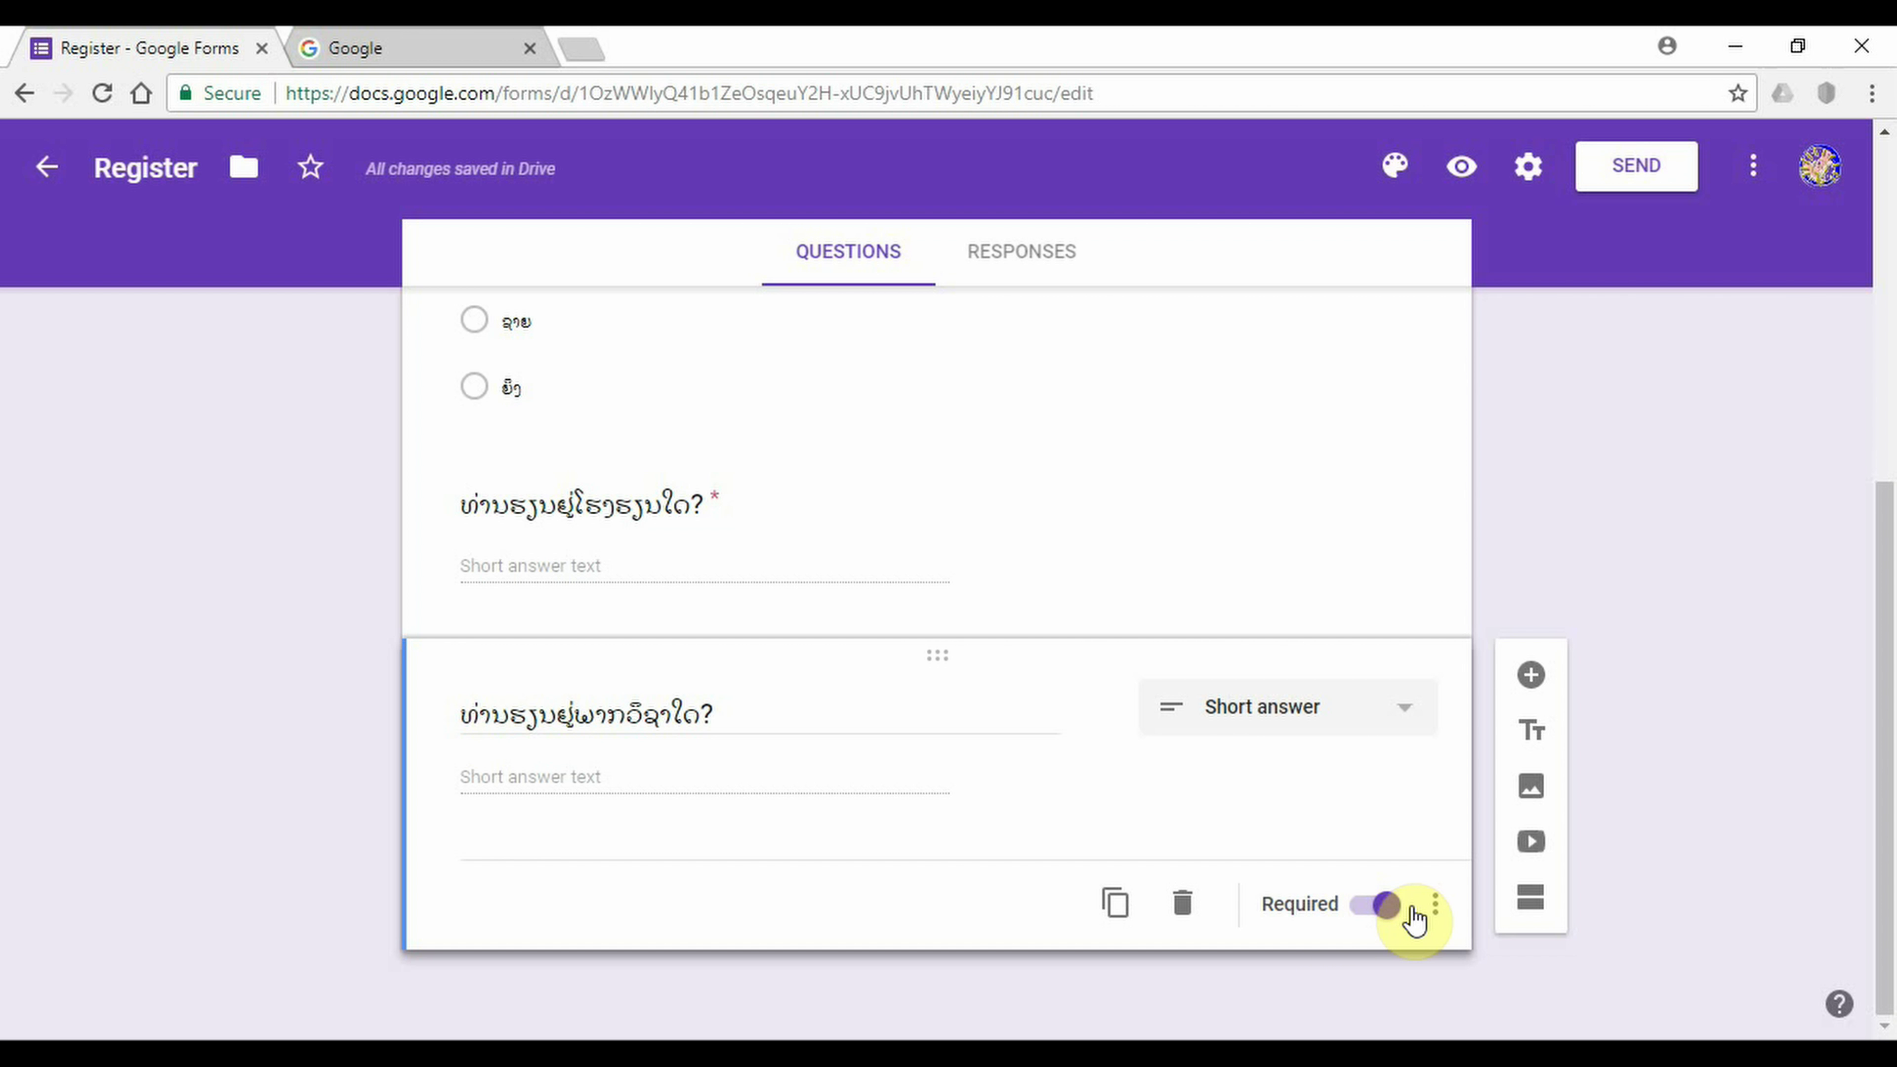
{"action": "left_click", "coordinate": [1116, 905]}
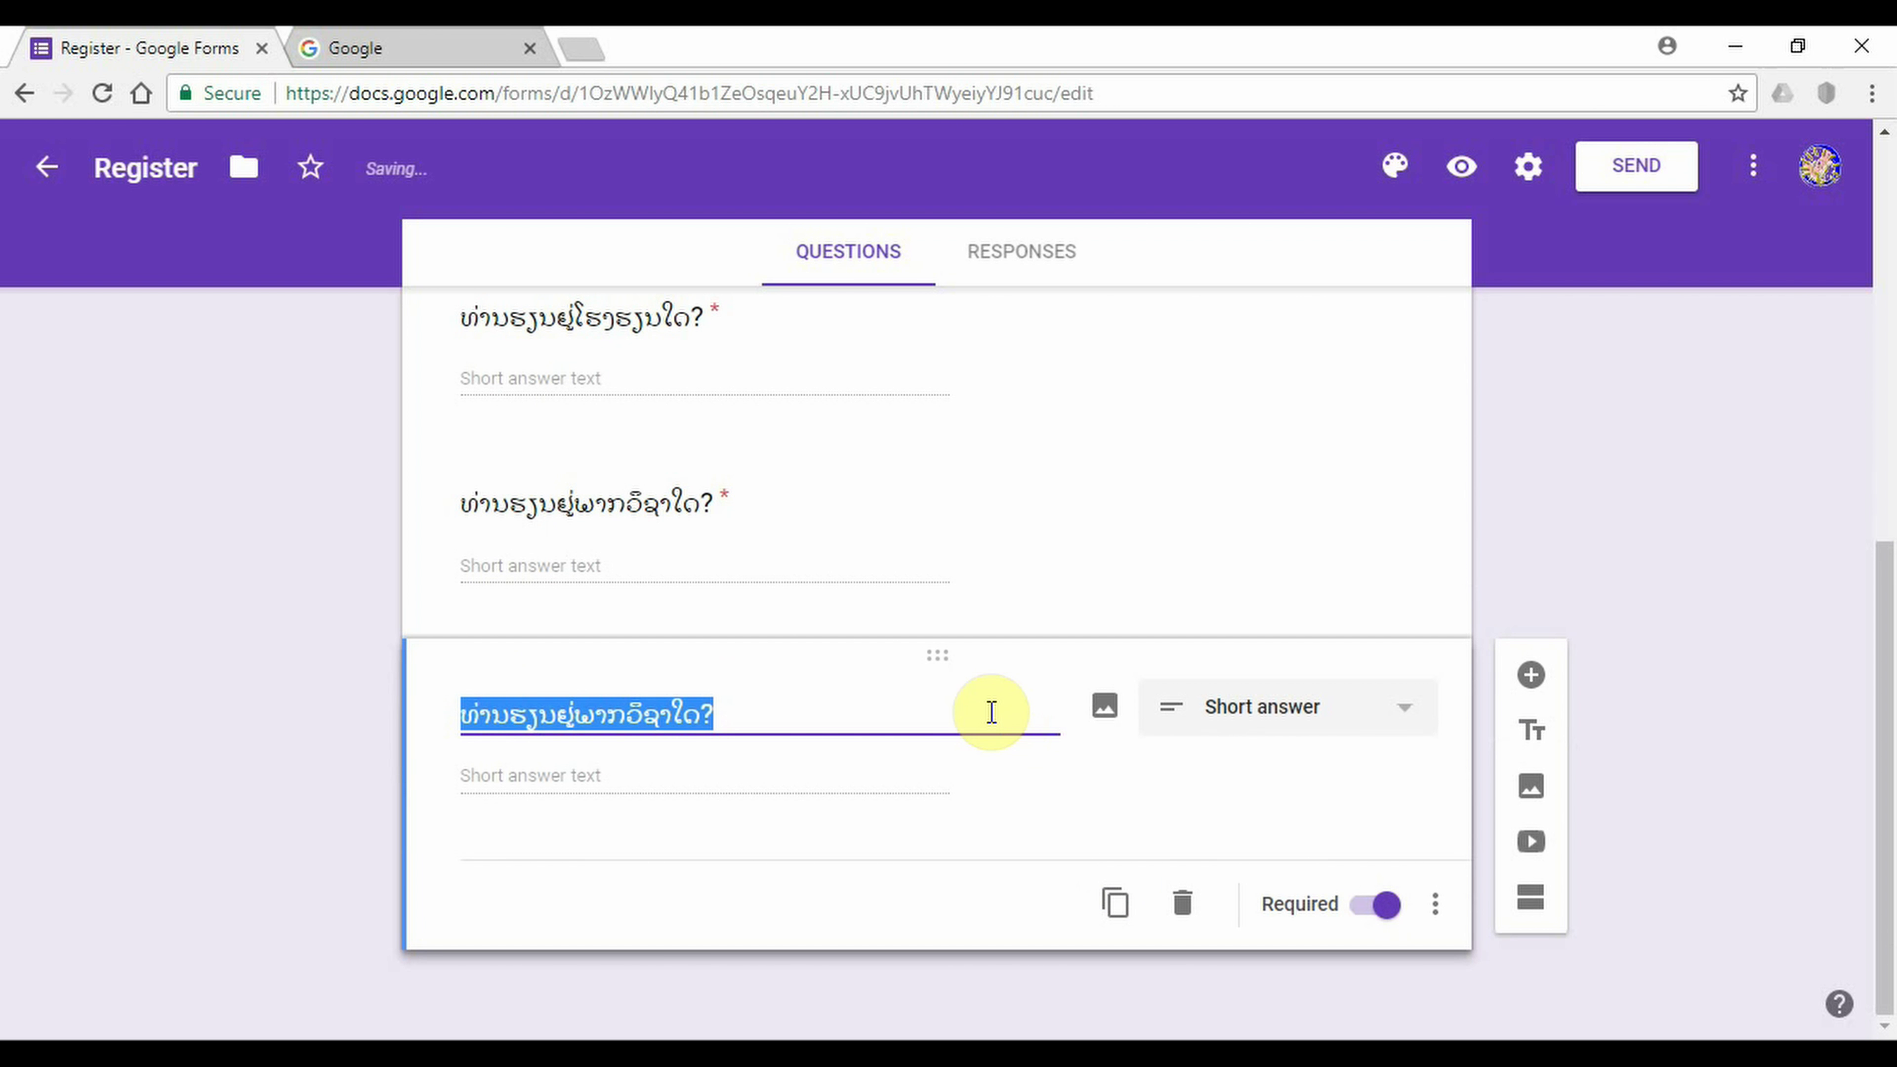
{"action": "key", "text": "ctrl+v"}
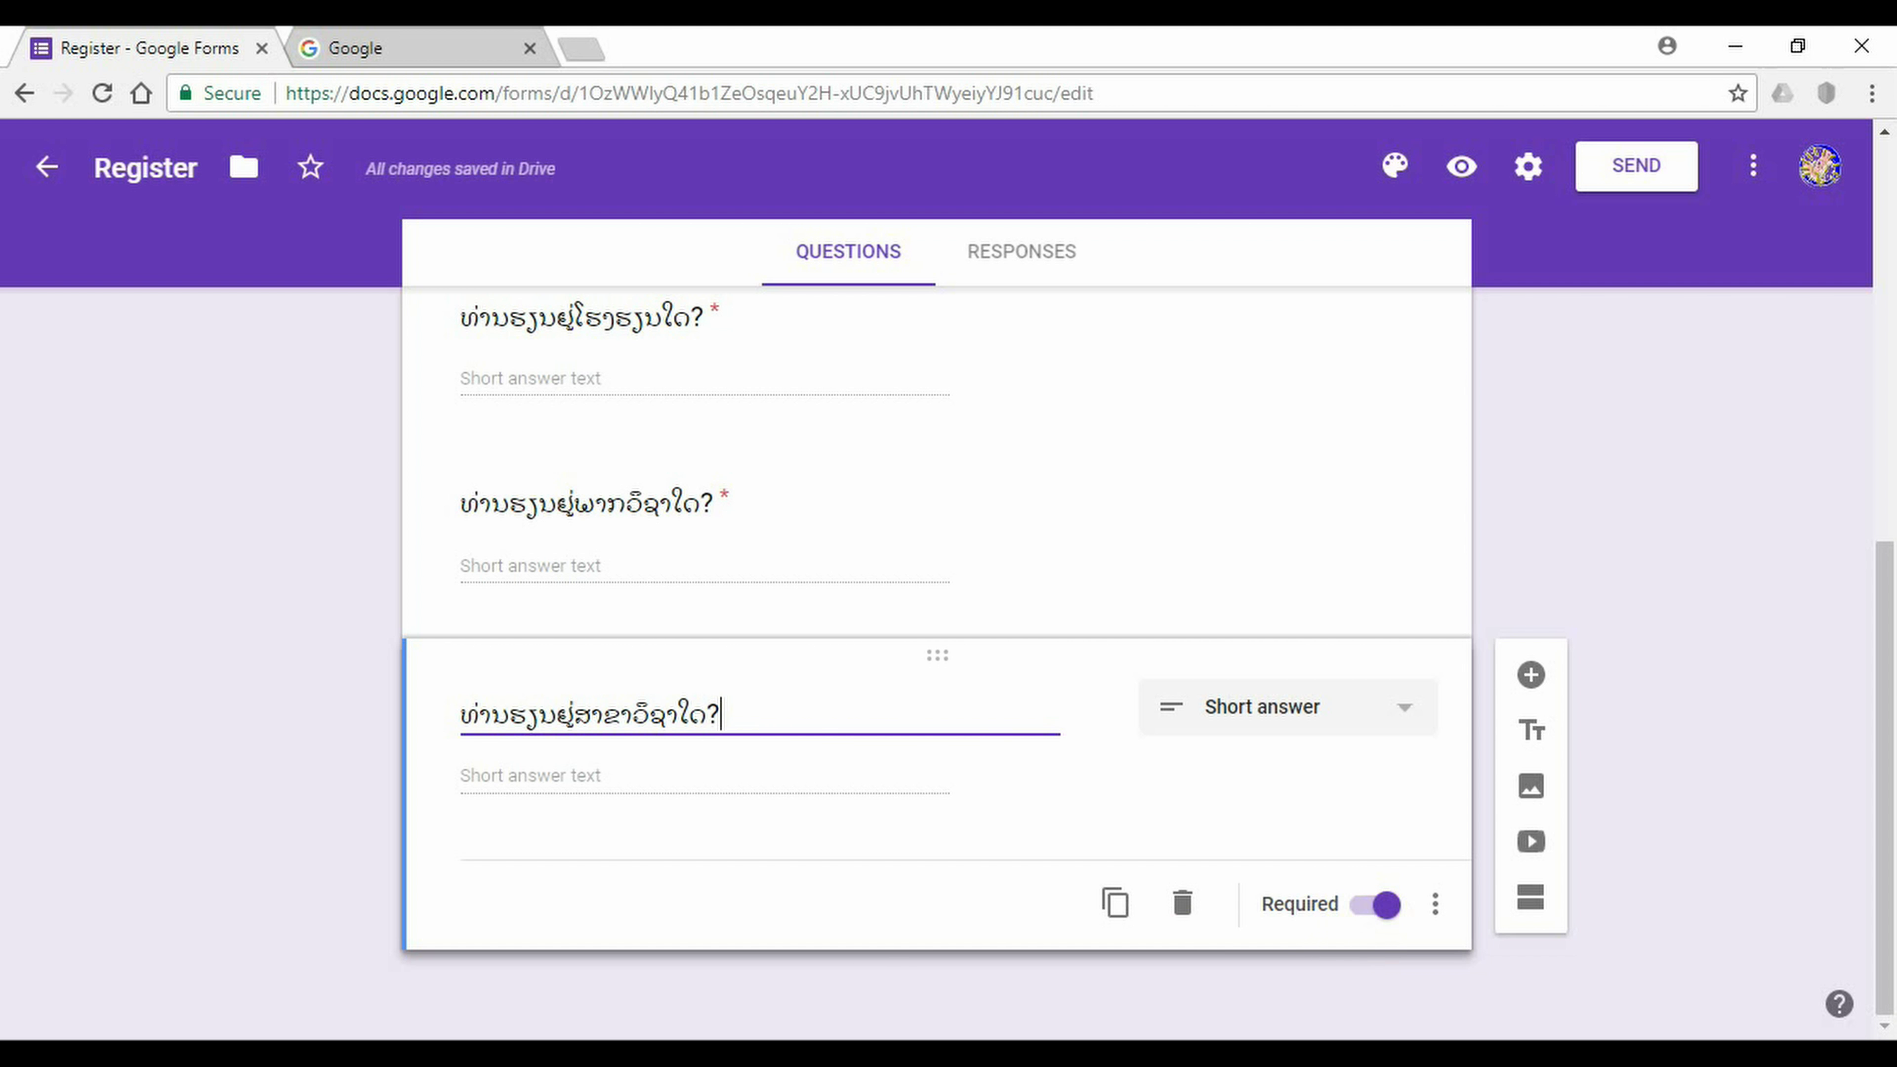
- Switch to the Word questionnaire and copy the study-year question "ທ່ານຮຽນຢູ່ປີໃດ?" without its dotted line
{"action": "left_click", "coordinate": [680, 1049]}
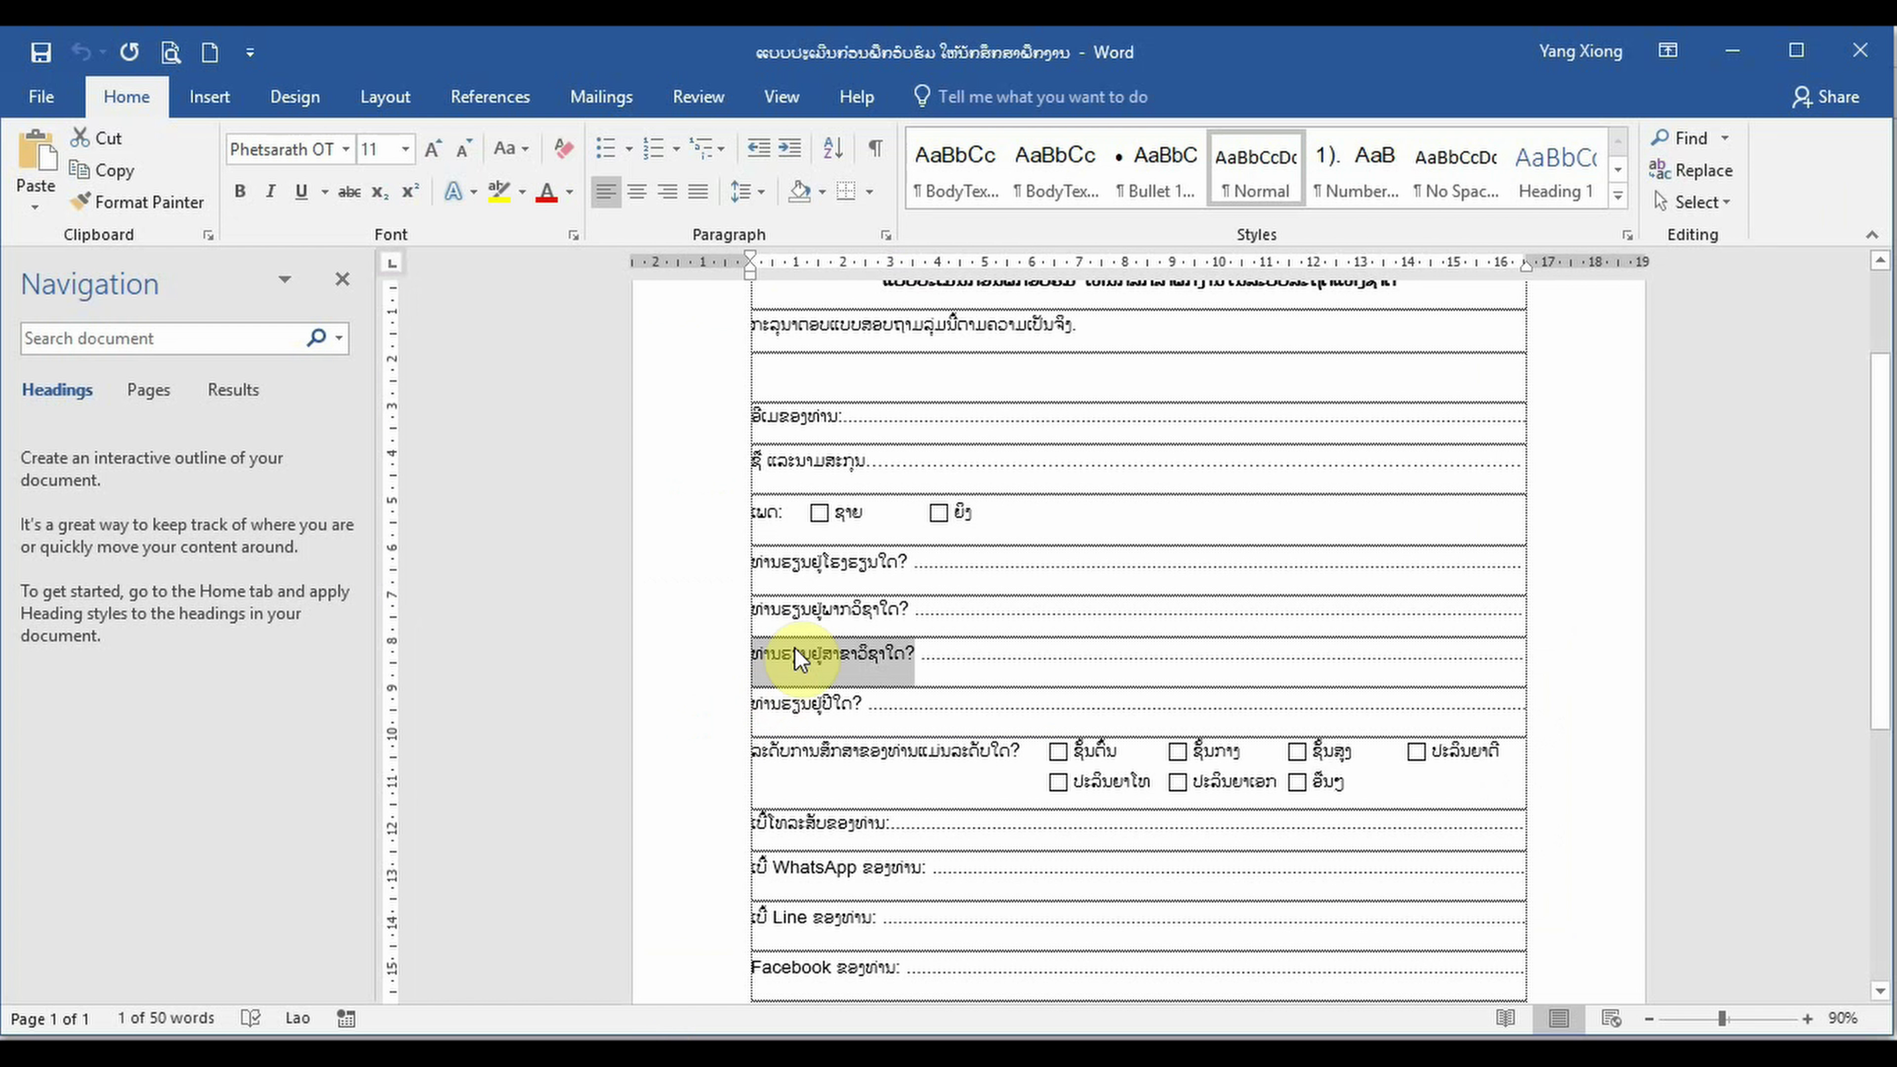
{"action": "left_click", "coordinate": [750, 710]}
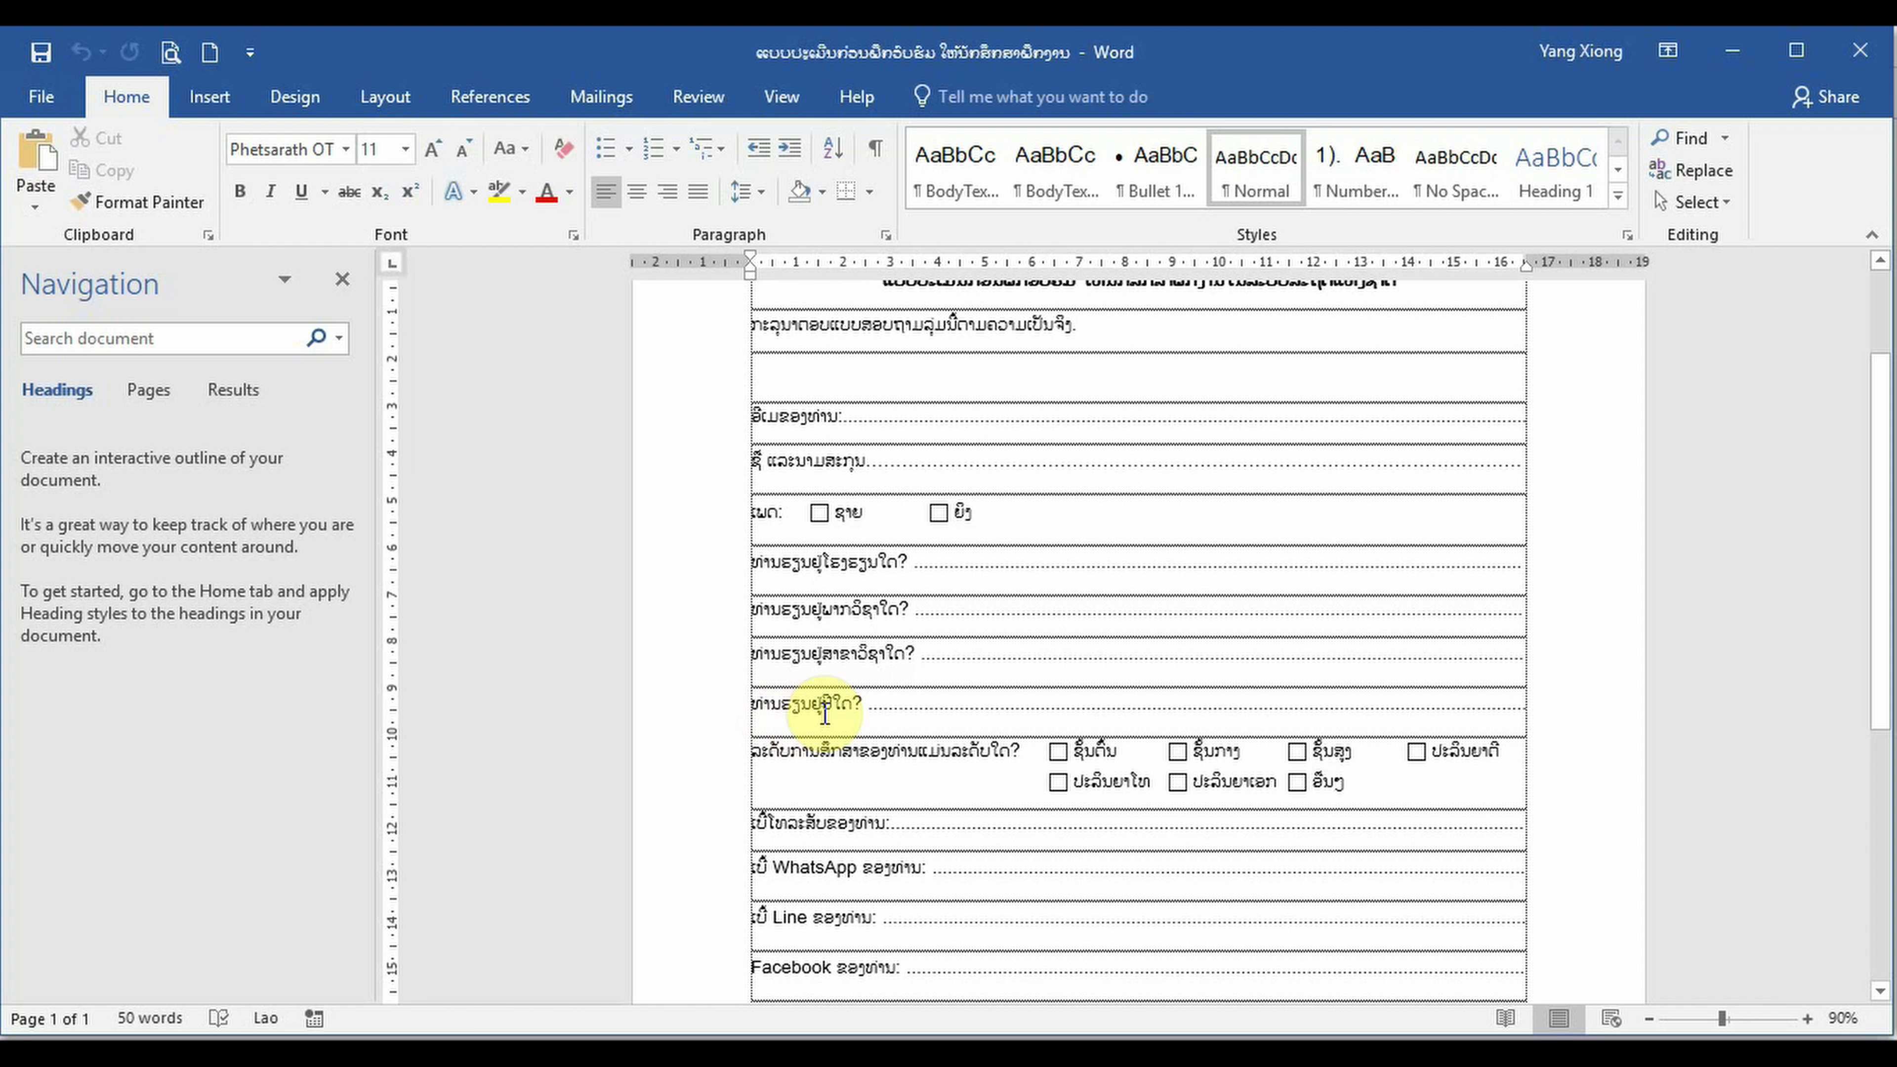
{"action": "left_click", "coordinate": [864, 703], "text": "shift"}
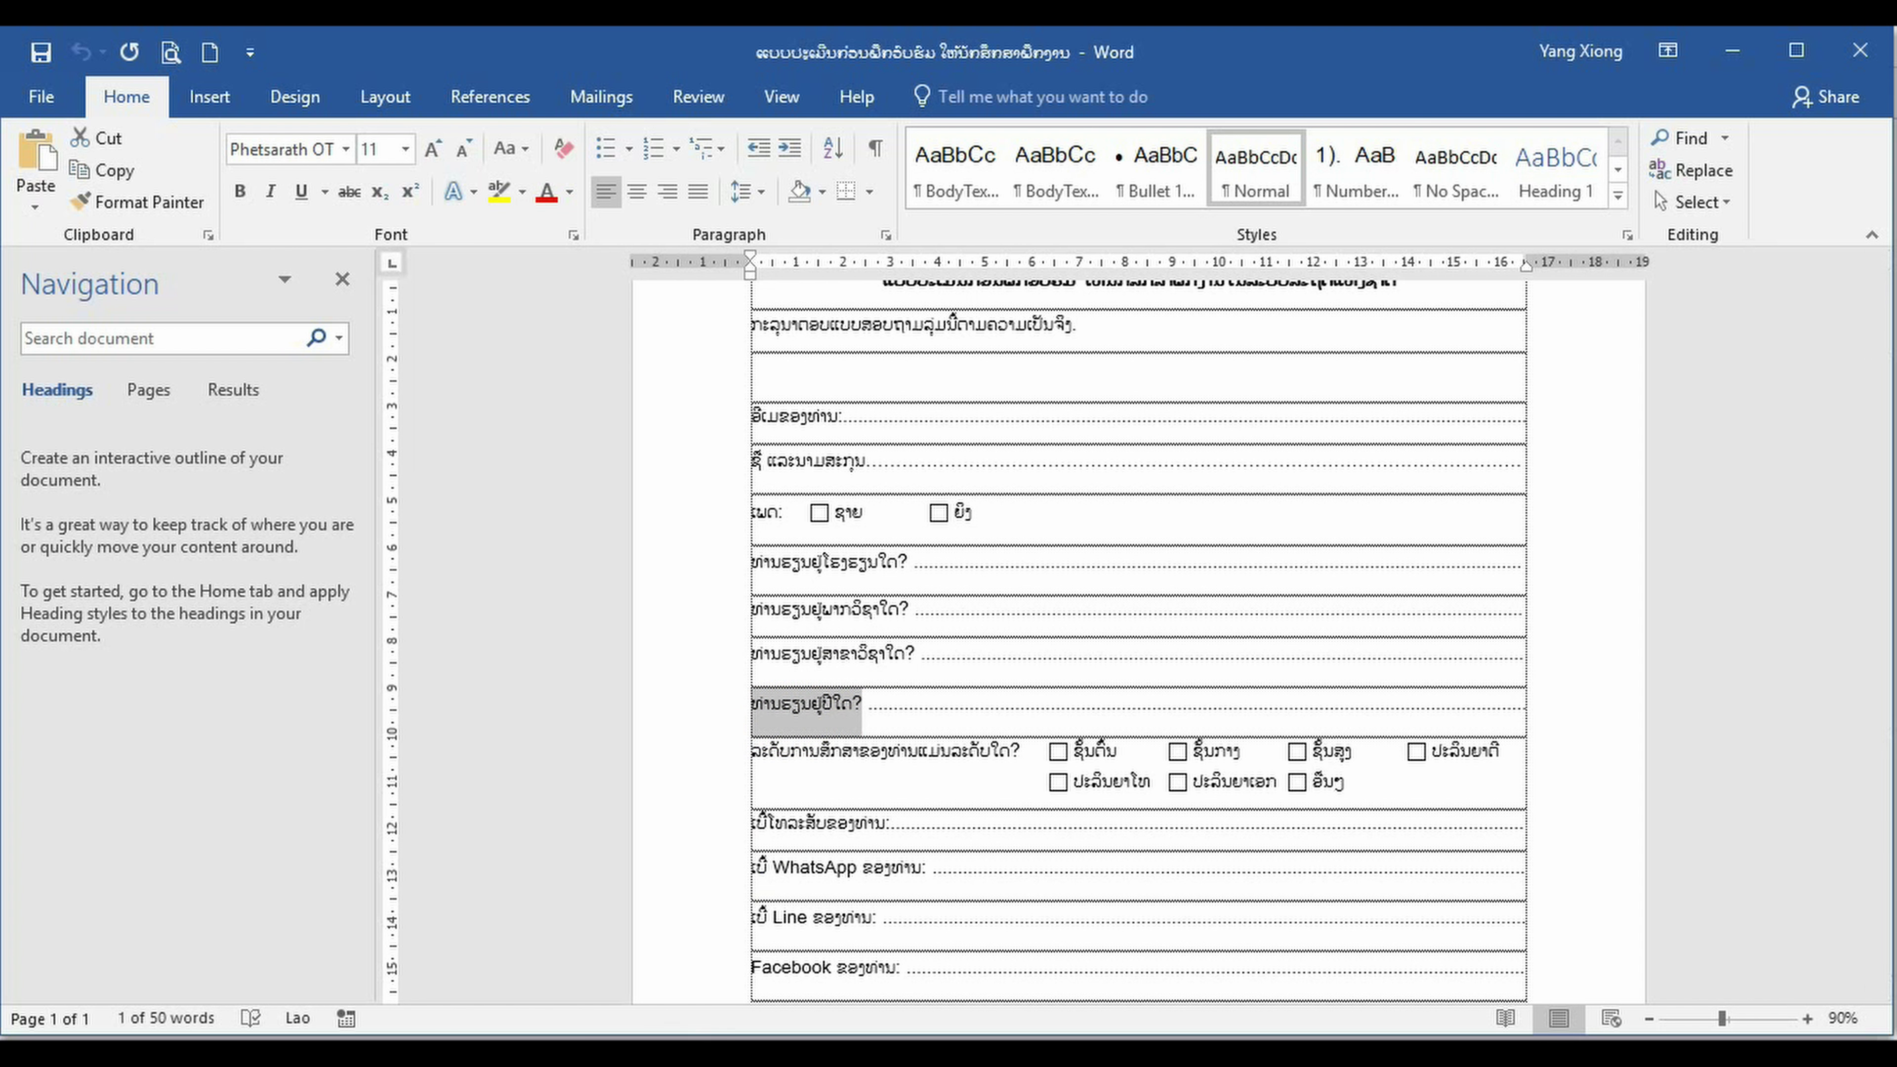
- Switch to the Google Forms form, duplicate the field-of-study question and replace the copy's title with "ທ່ານຮຽນຢູ່ປີໃດ?"
{"action": "key", "text": "alt+Tab"}
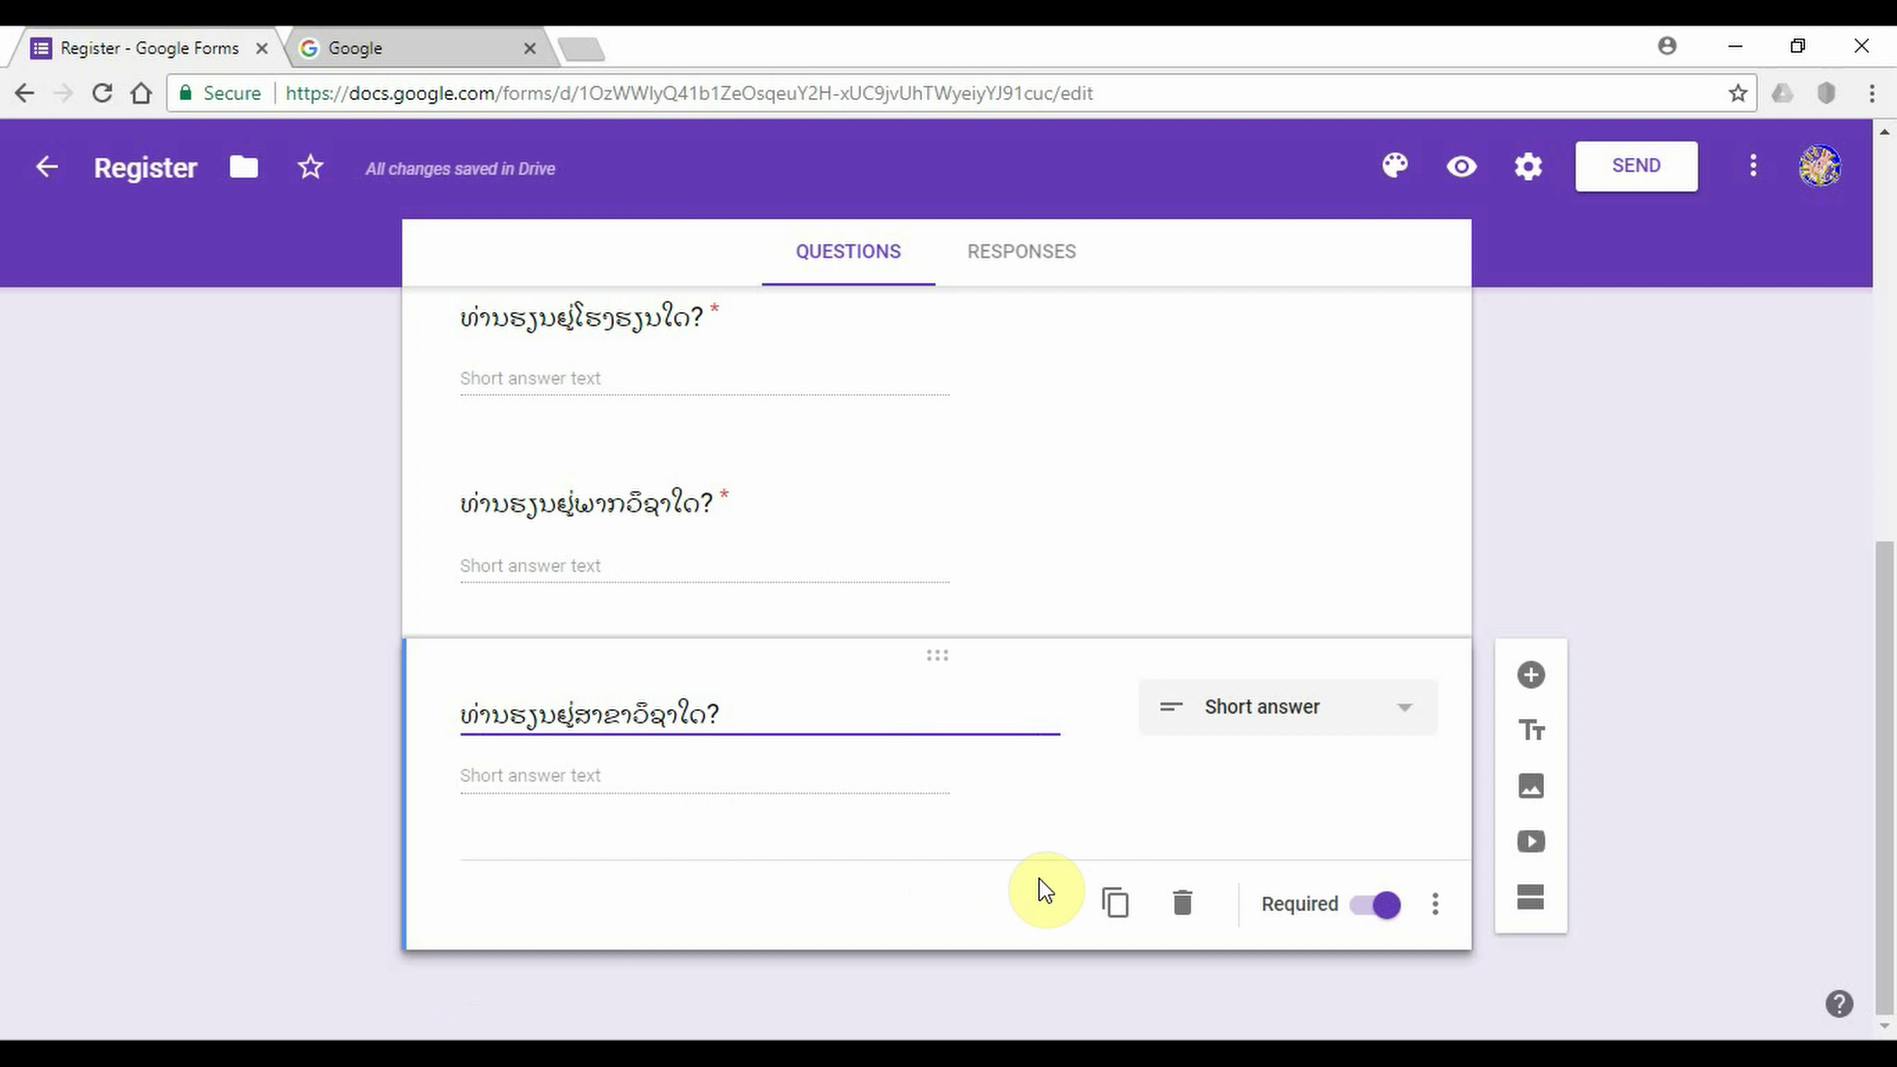
{"action": "left_click", "coordinate": [1113, 902]}
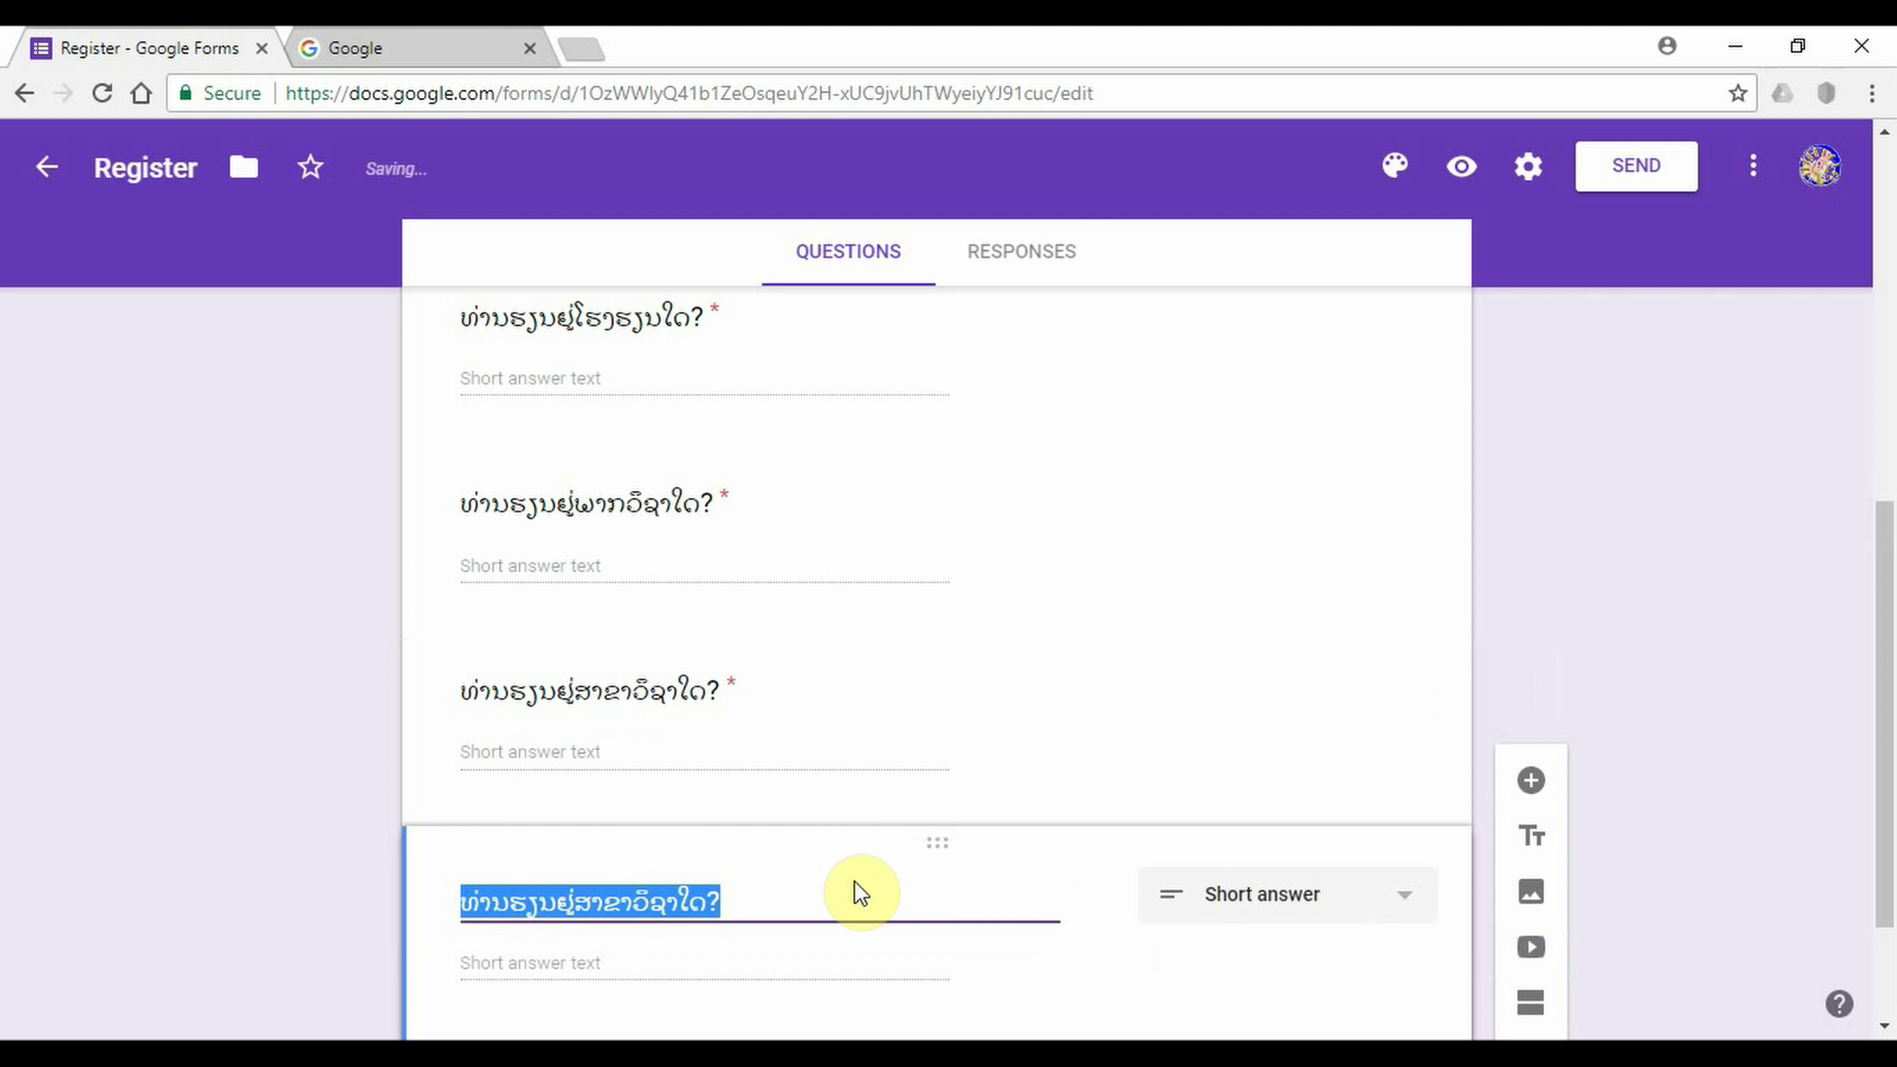
{"action": "type", "text": "ທ່ານຮຽນຢູ່ປີໃດ?"}
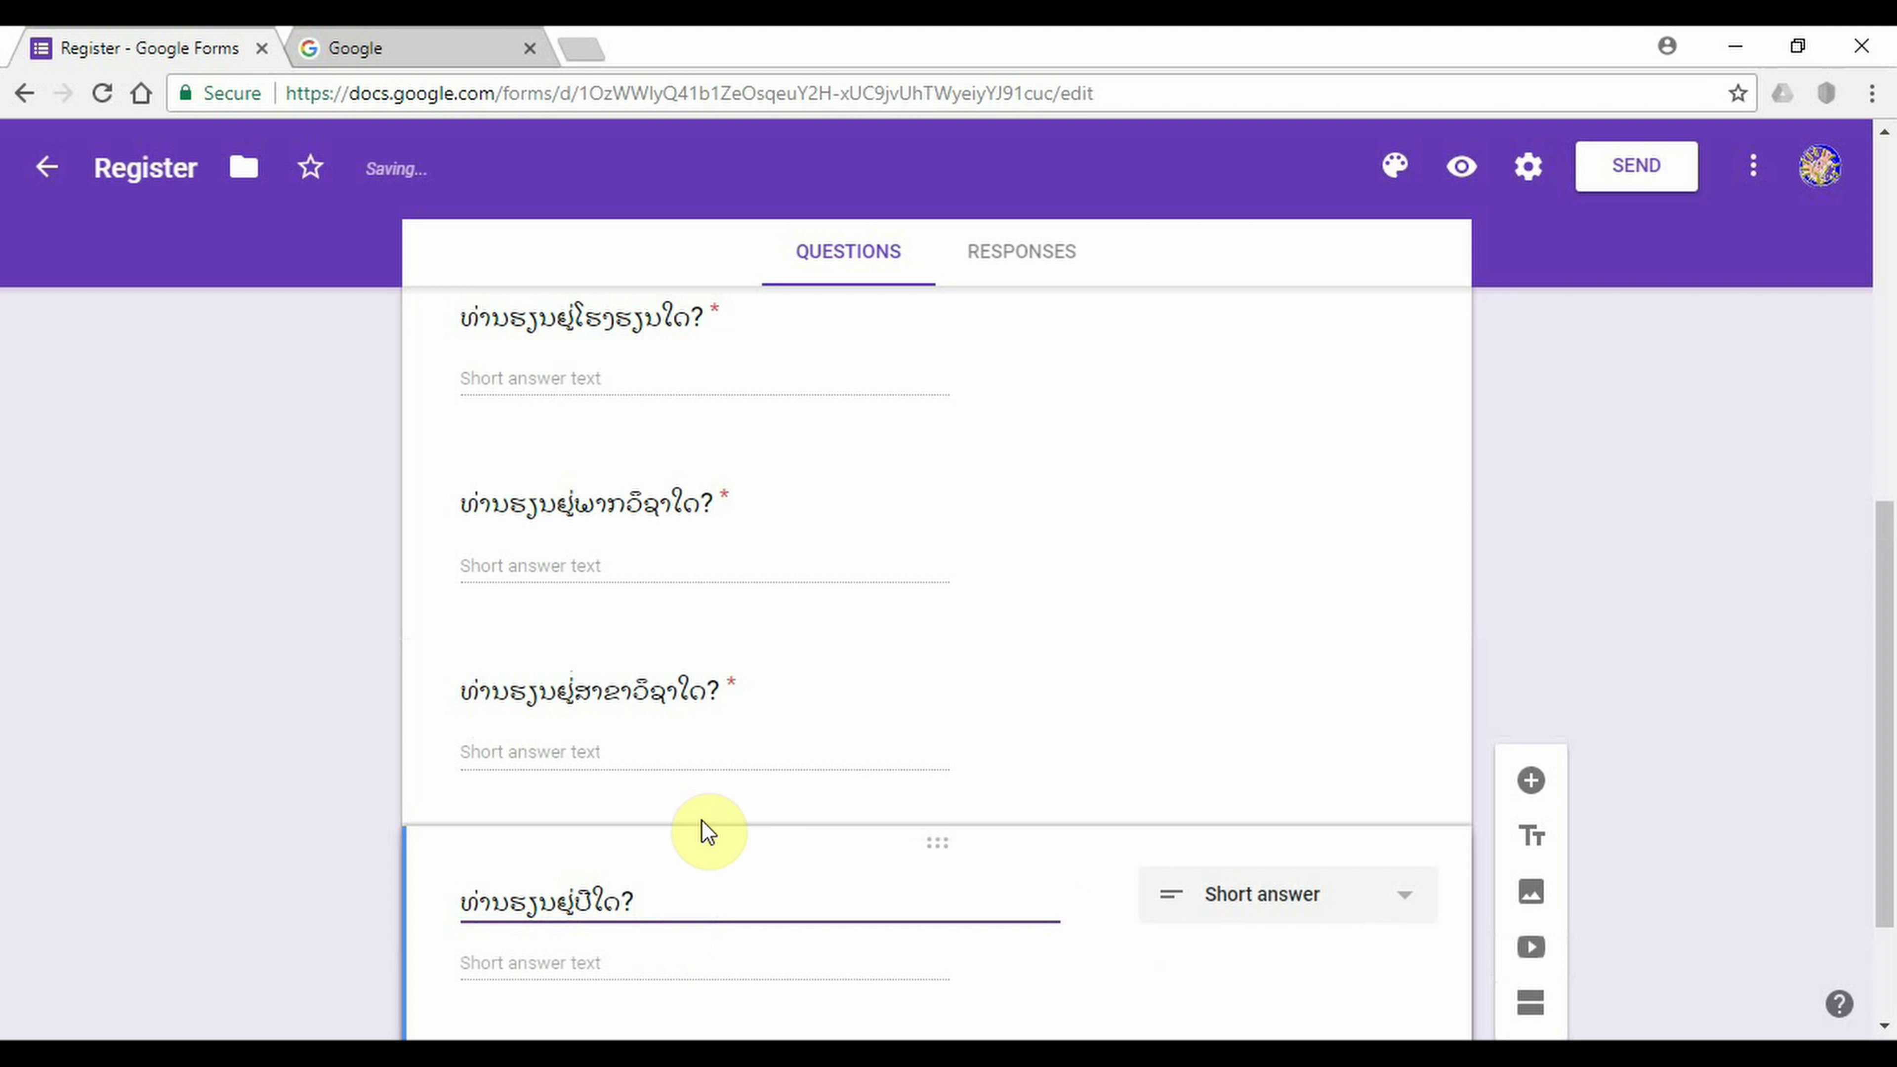
{"action": "scroll", "coordinate": [702, 822], "scroll_direction": "down", "scroll_amount": 2}
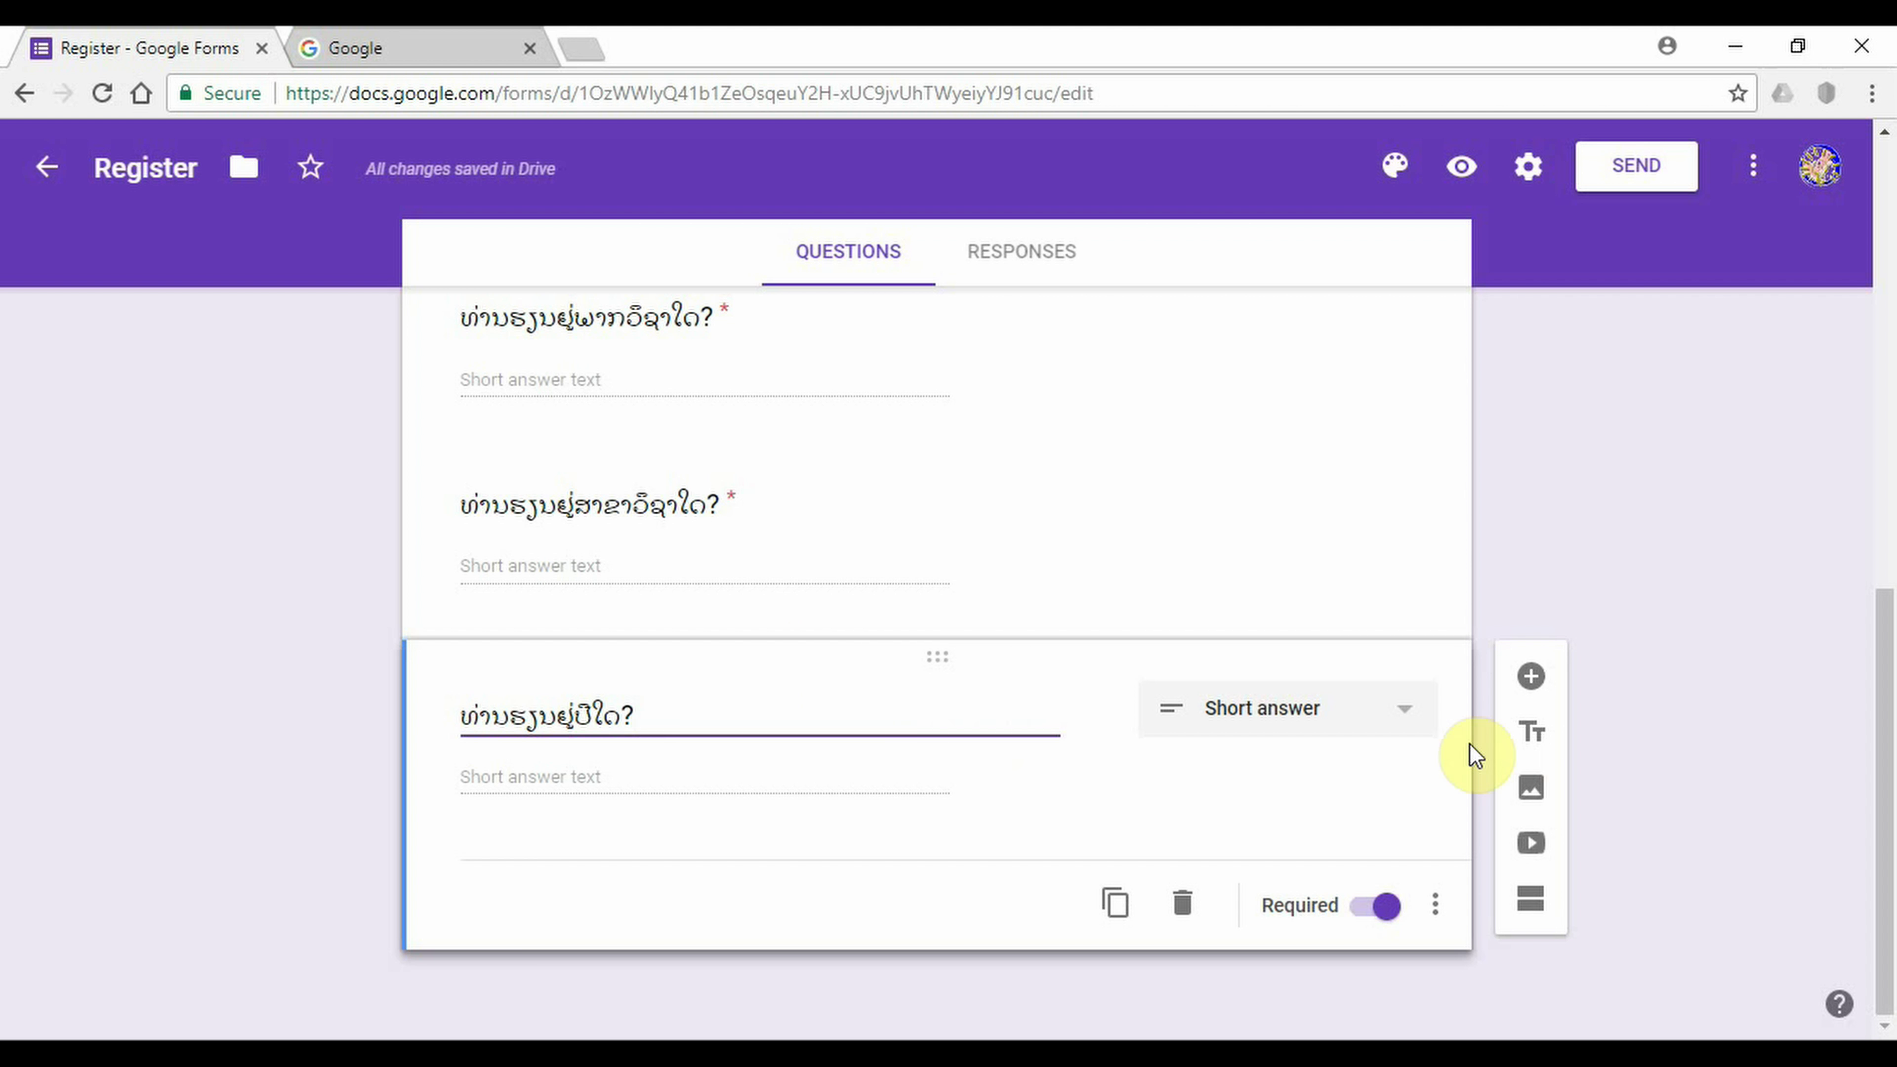
- Add response validation to the study-year question with Number as the rule type
{"action": "left_click", "coordinate": [1434, 905]}
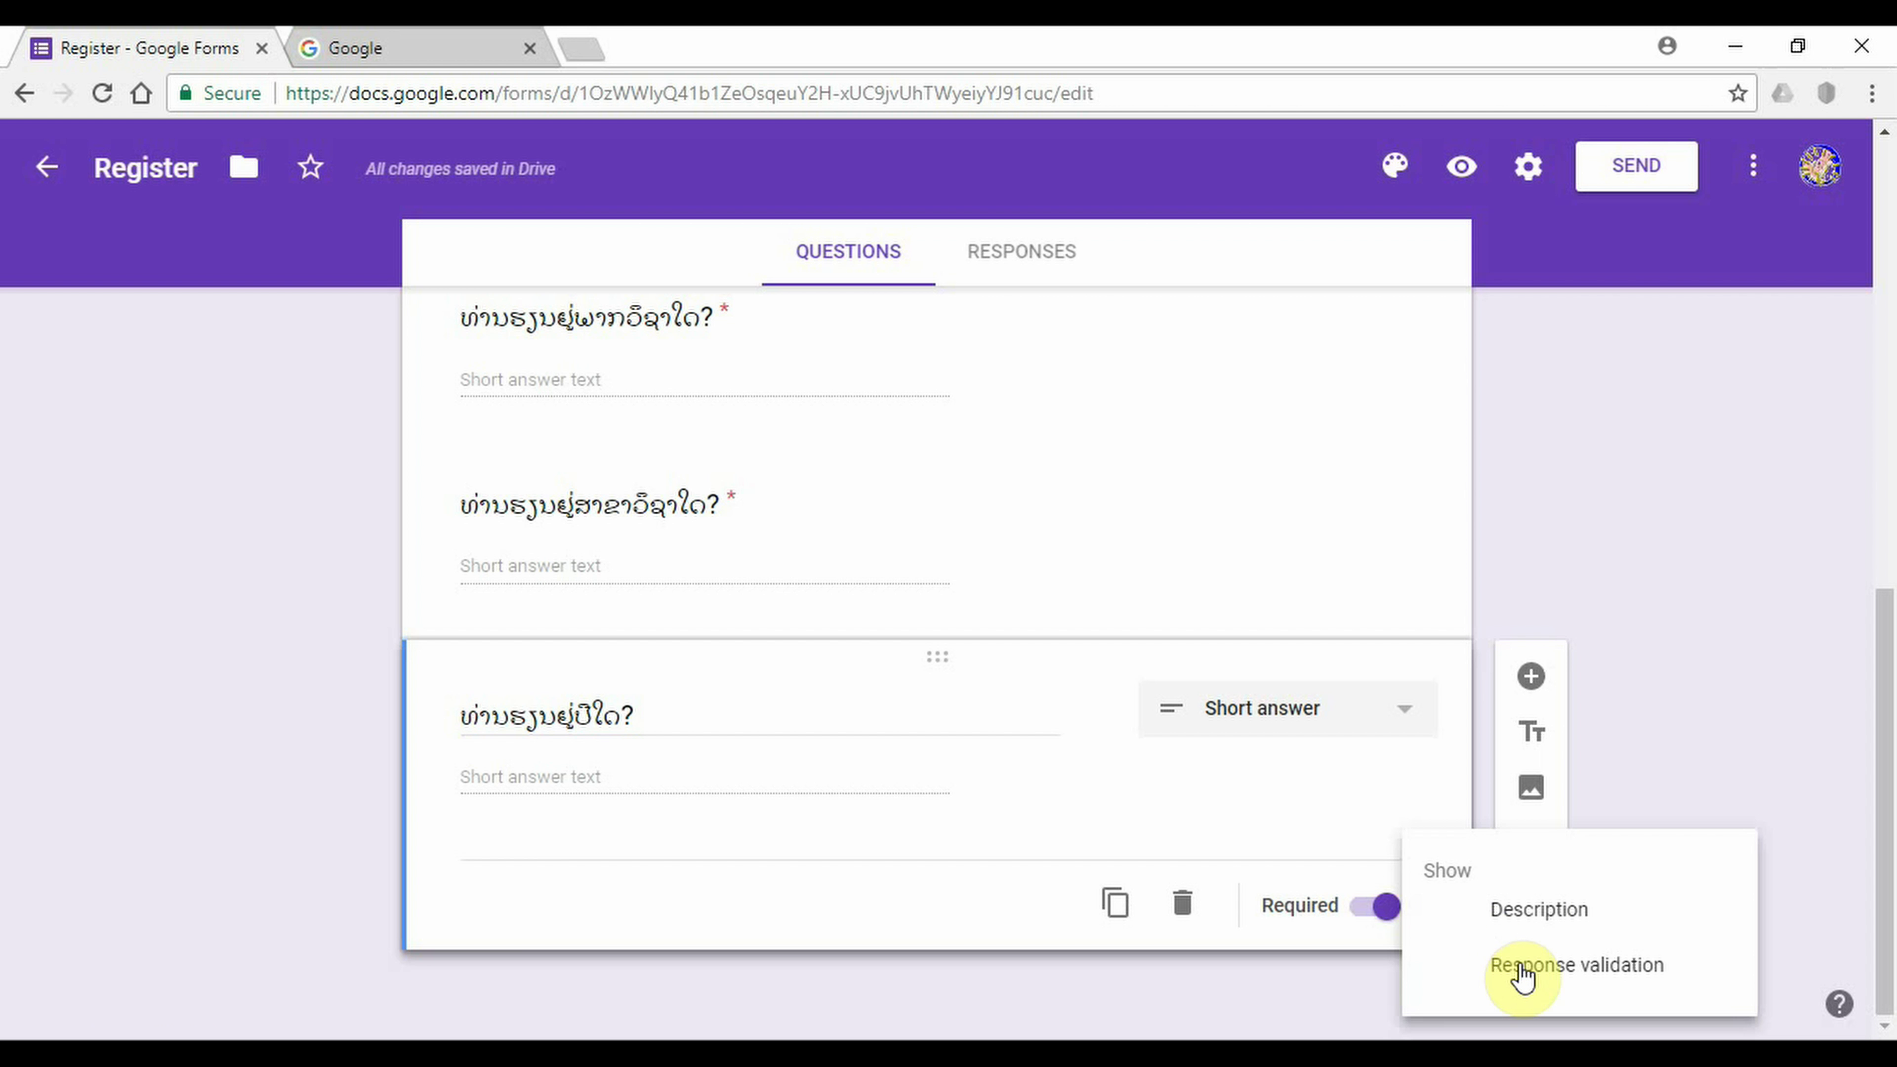
{"action": "left_click", "coordinate": [1379, 851]}
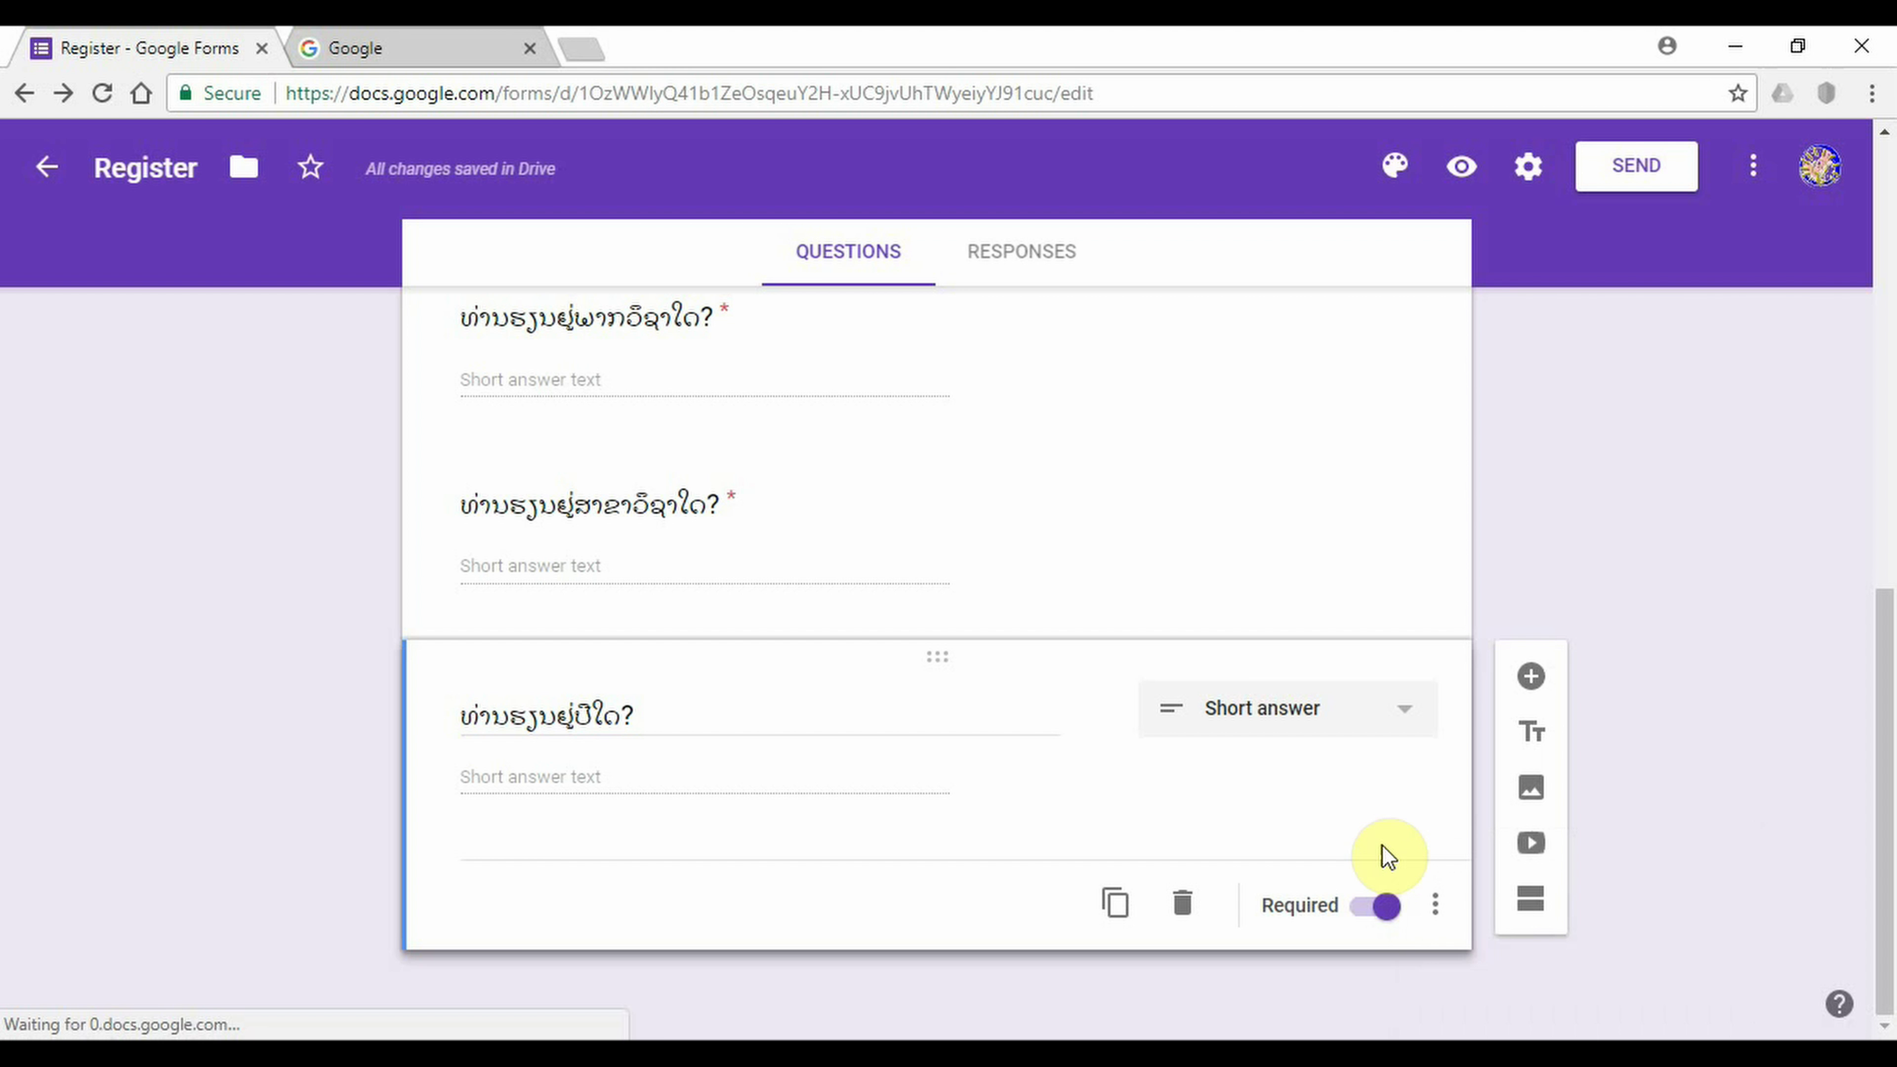
{"action": "left_click", "coordinate": [1434, 905]}
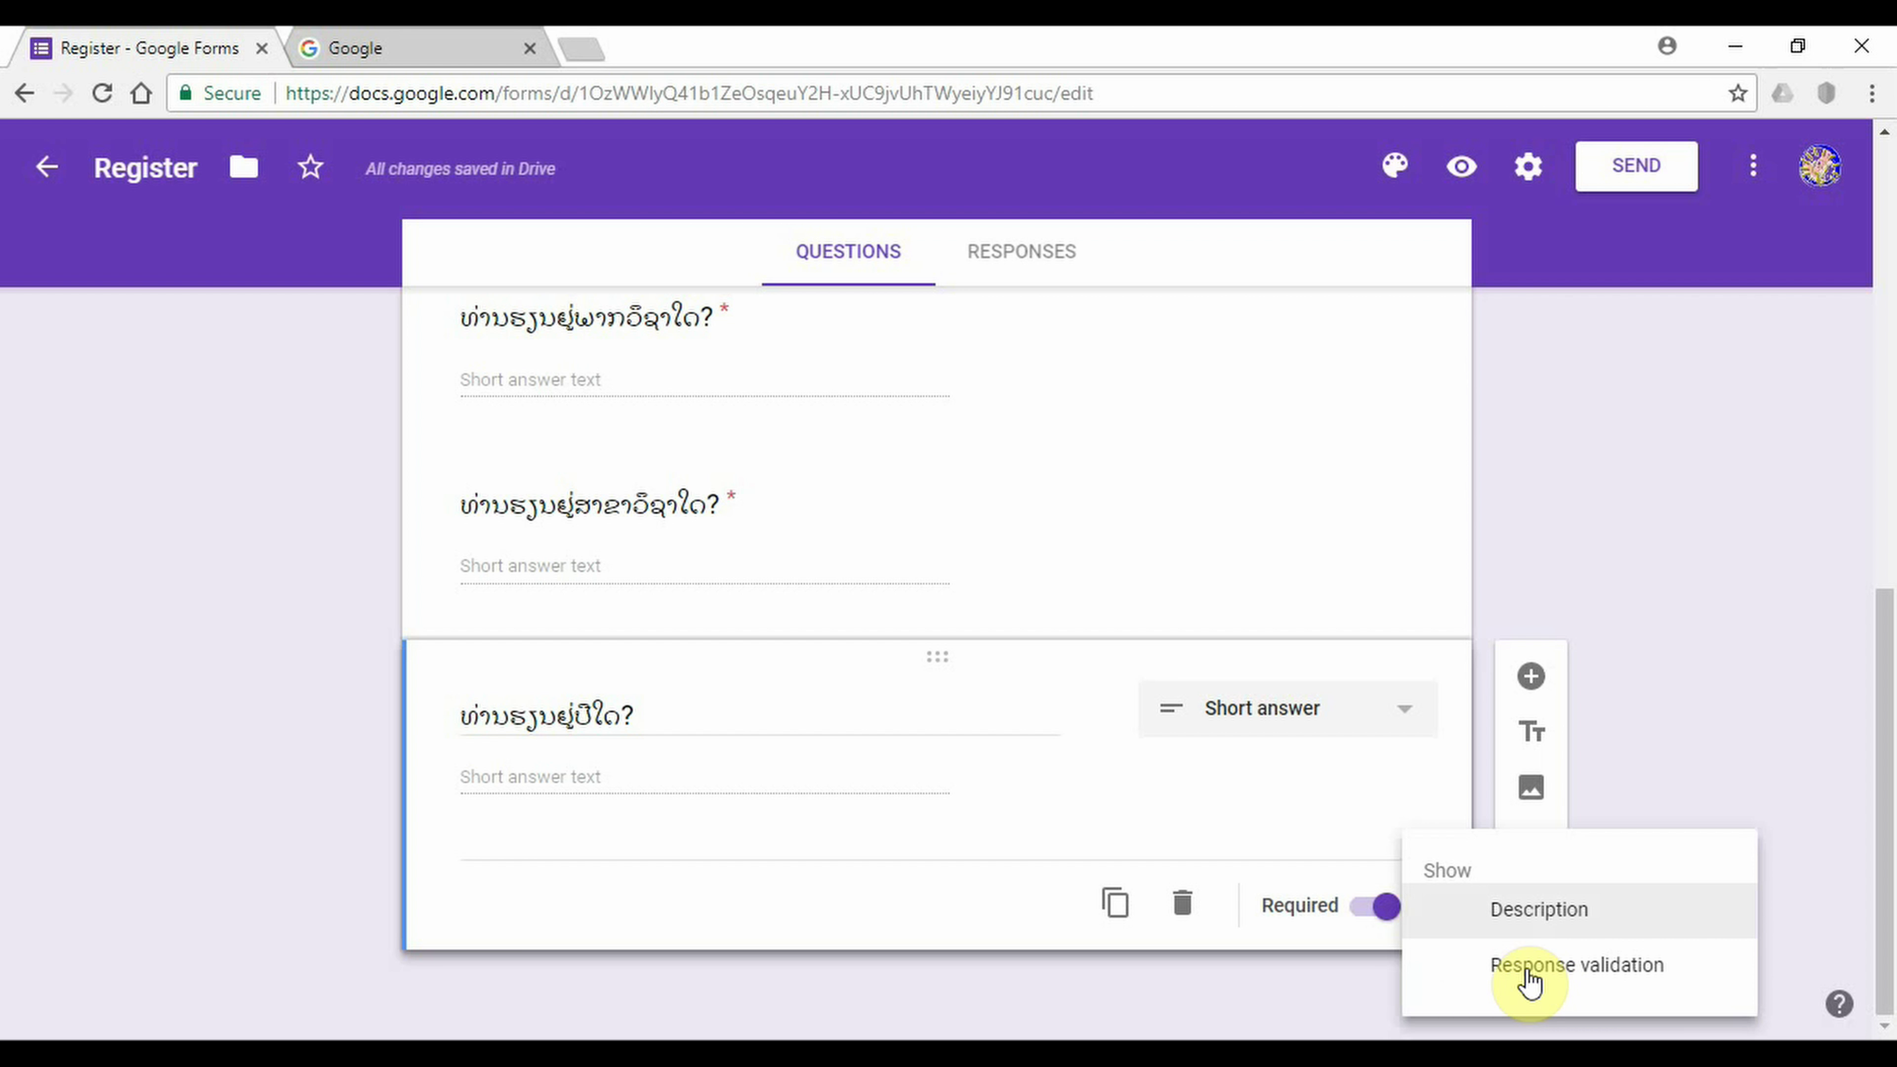
{"action": "left_click", "coordinate": [1554, 967]}
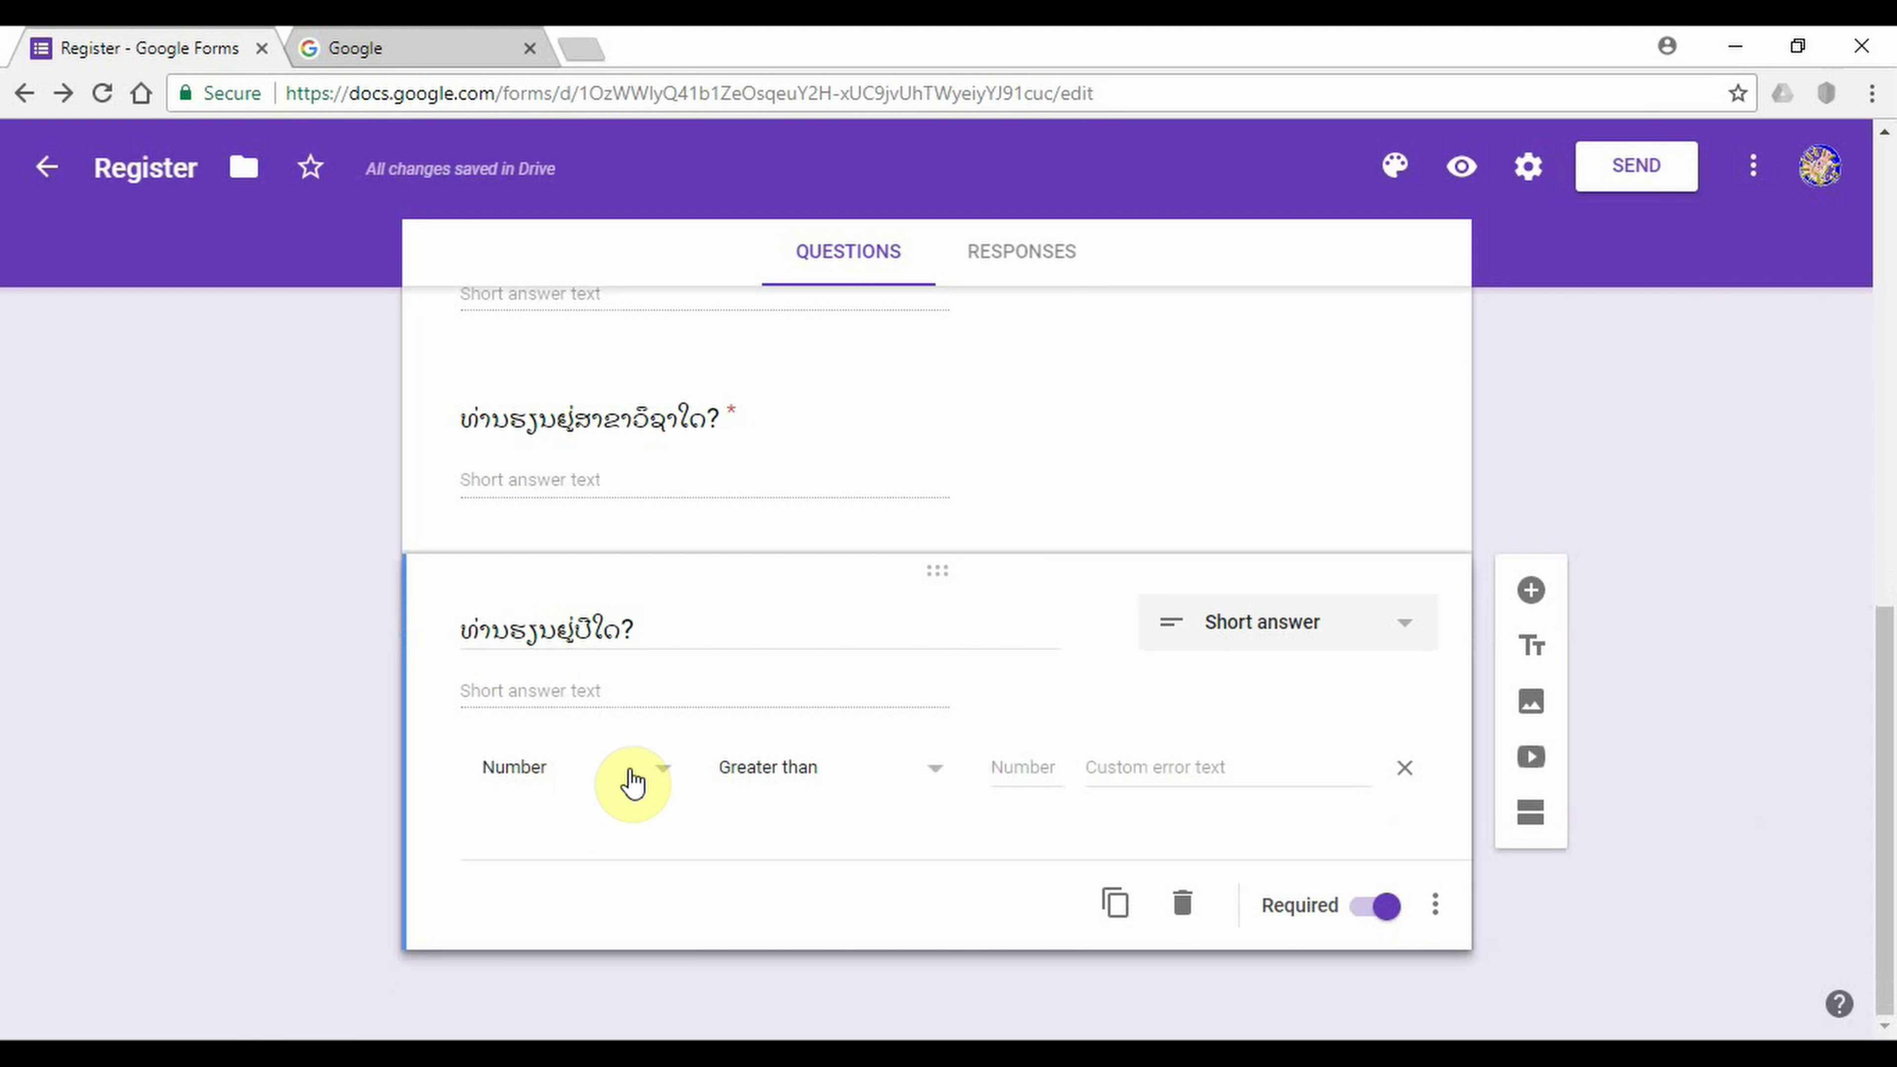
{"action": "left_click", "coordinate": [631, 781]}
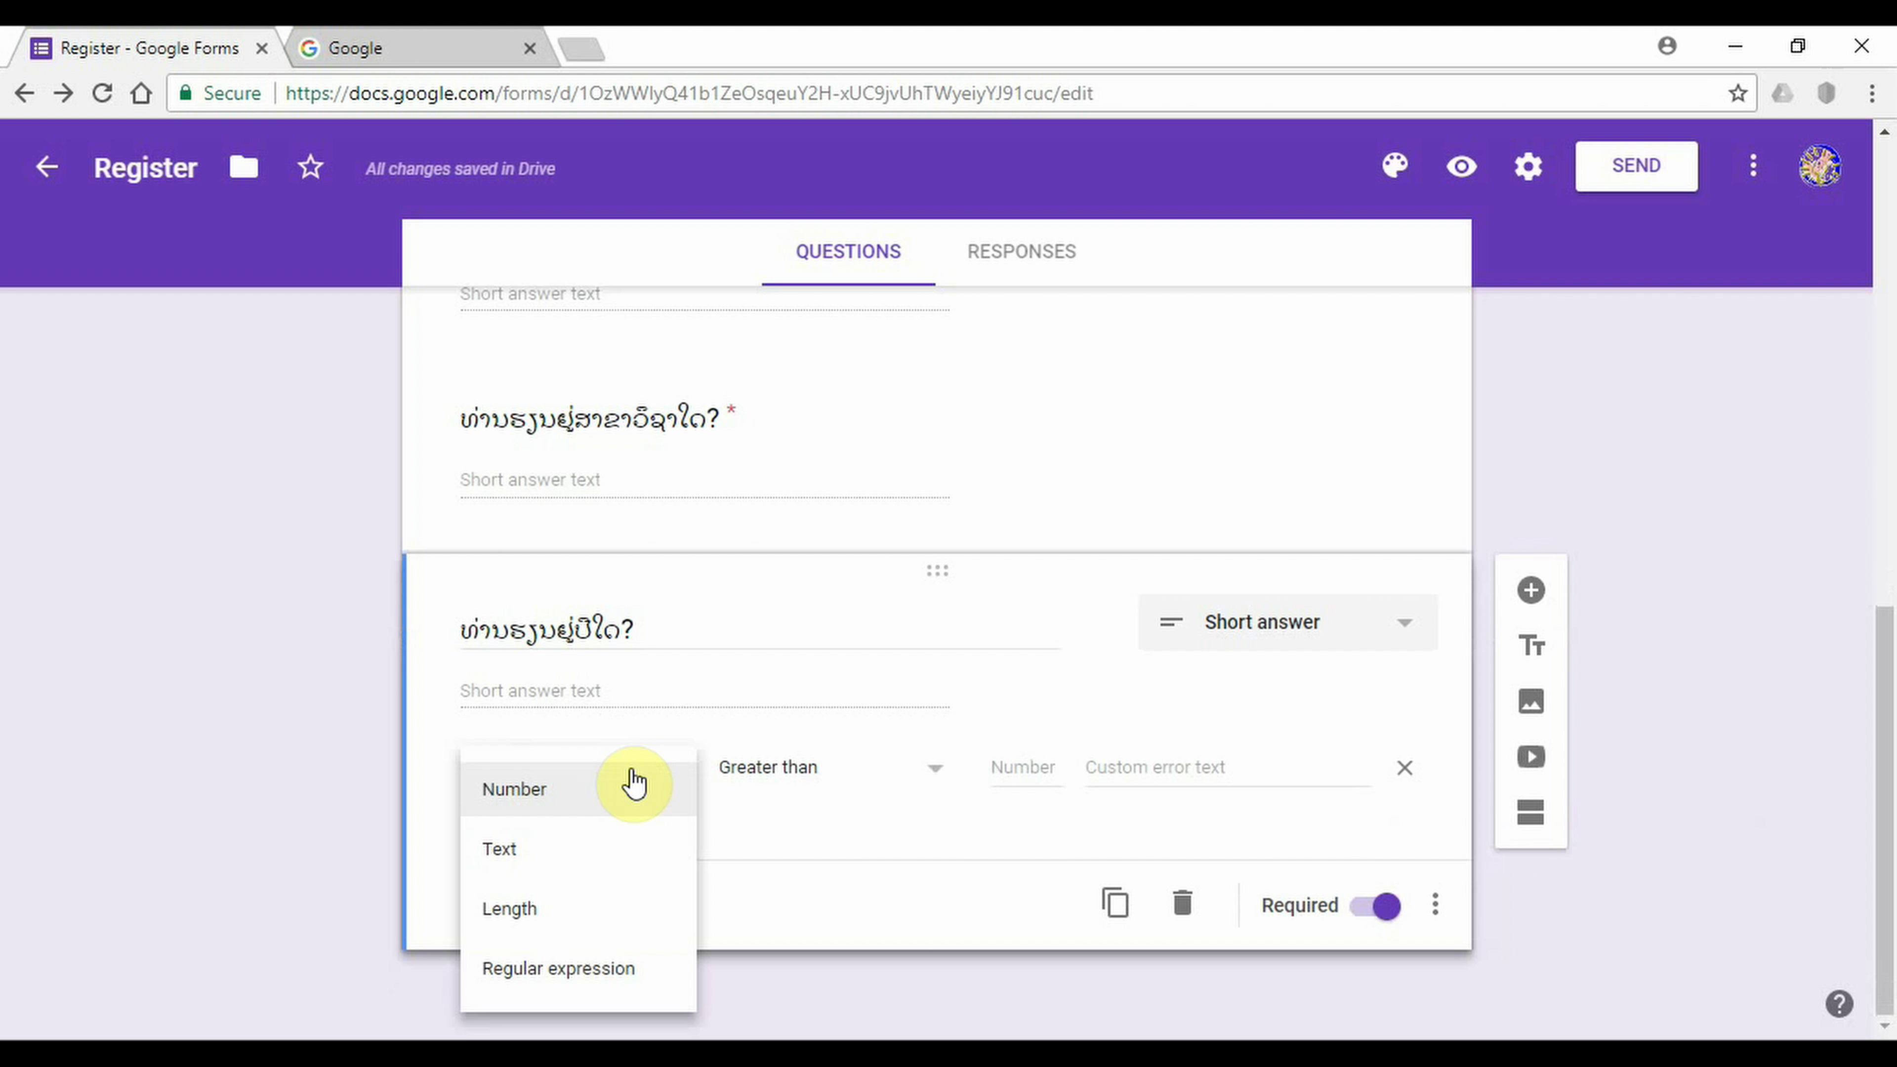
{"action": "left_click", "coordinate": [538, 792]}
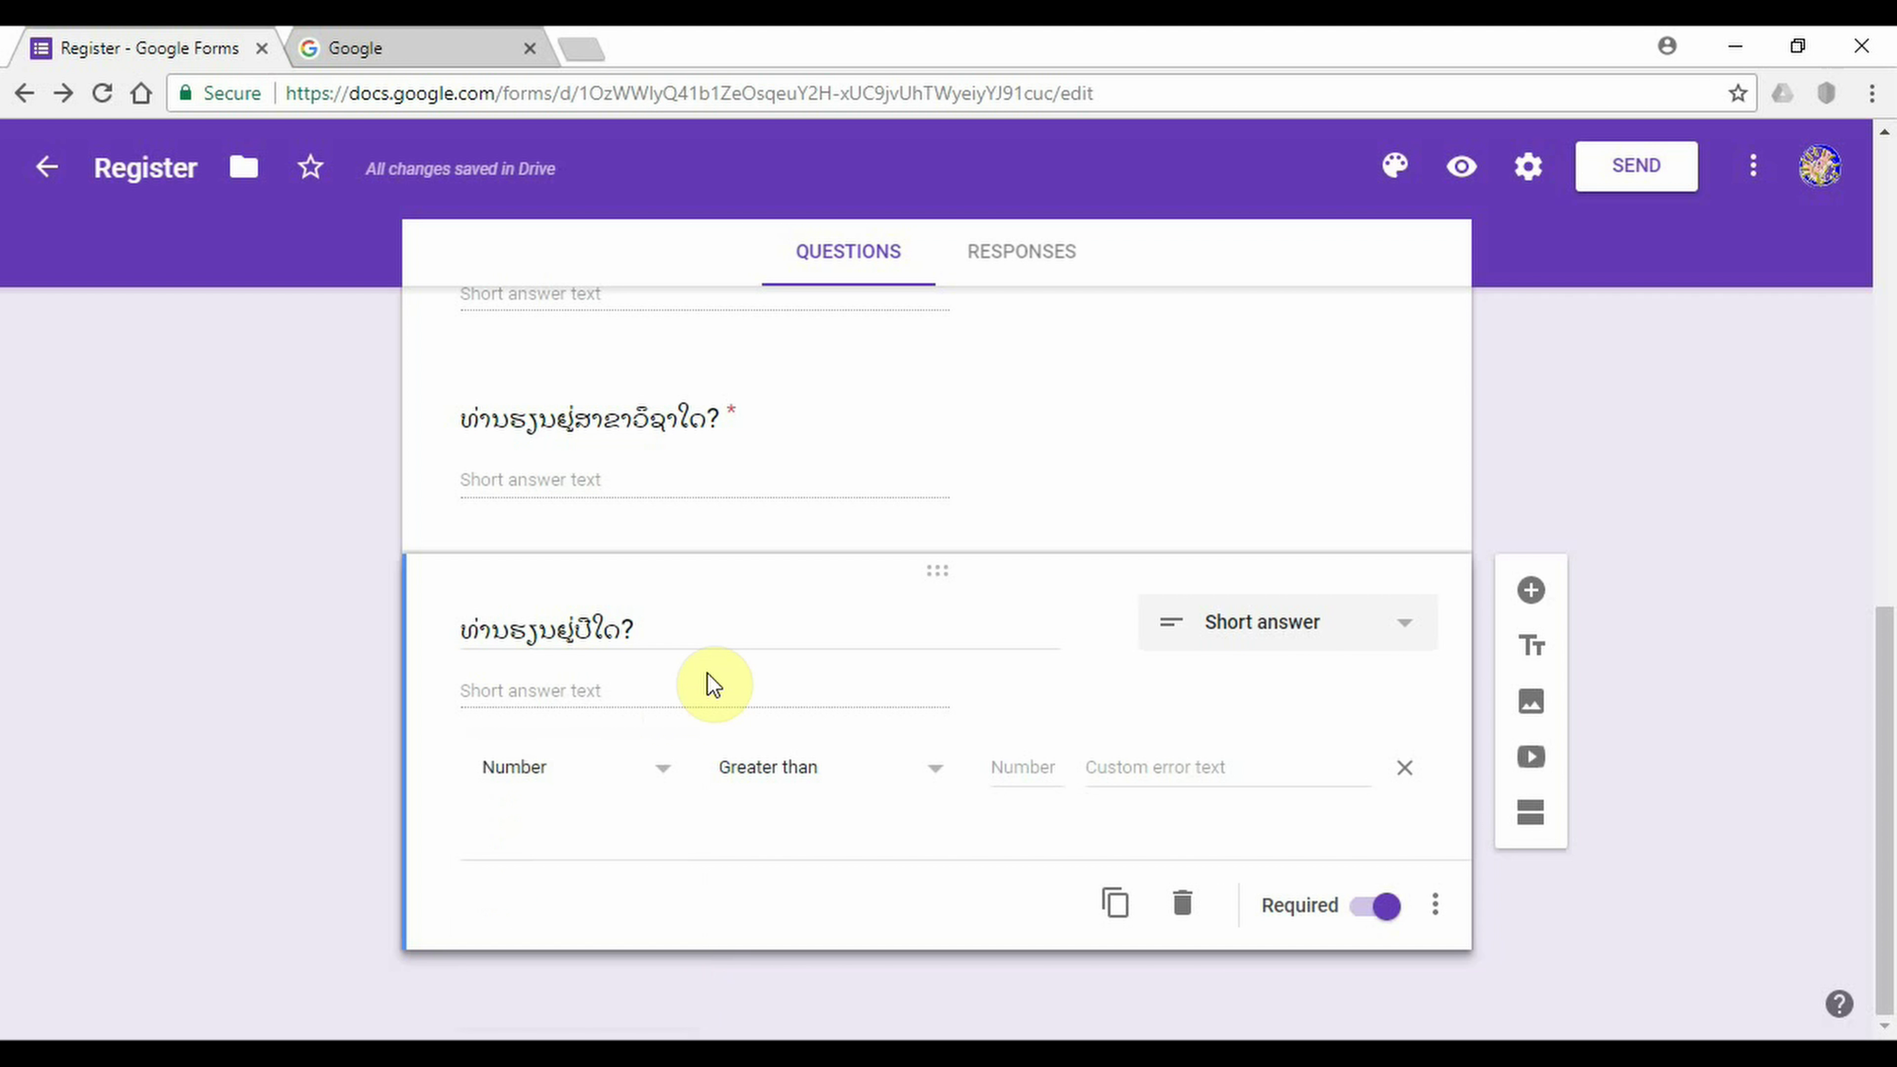
{"action": "left_click", "coordinate": [537, 777]}
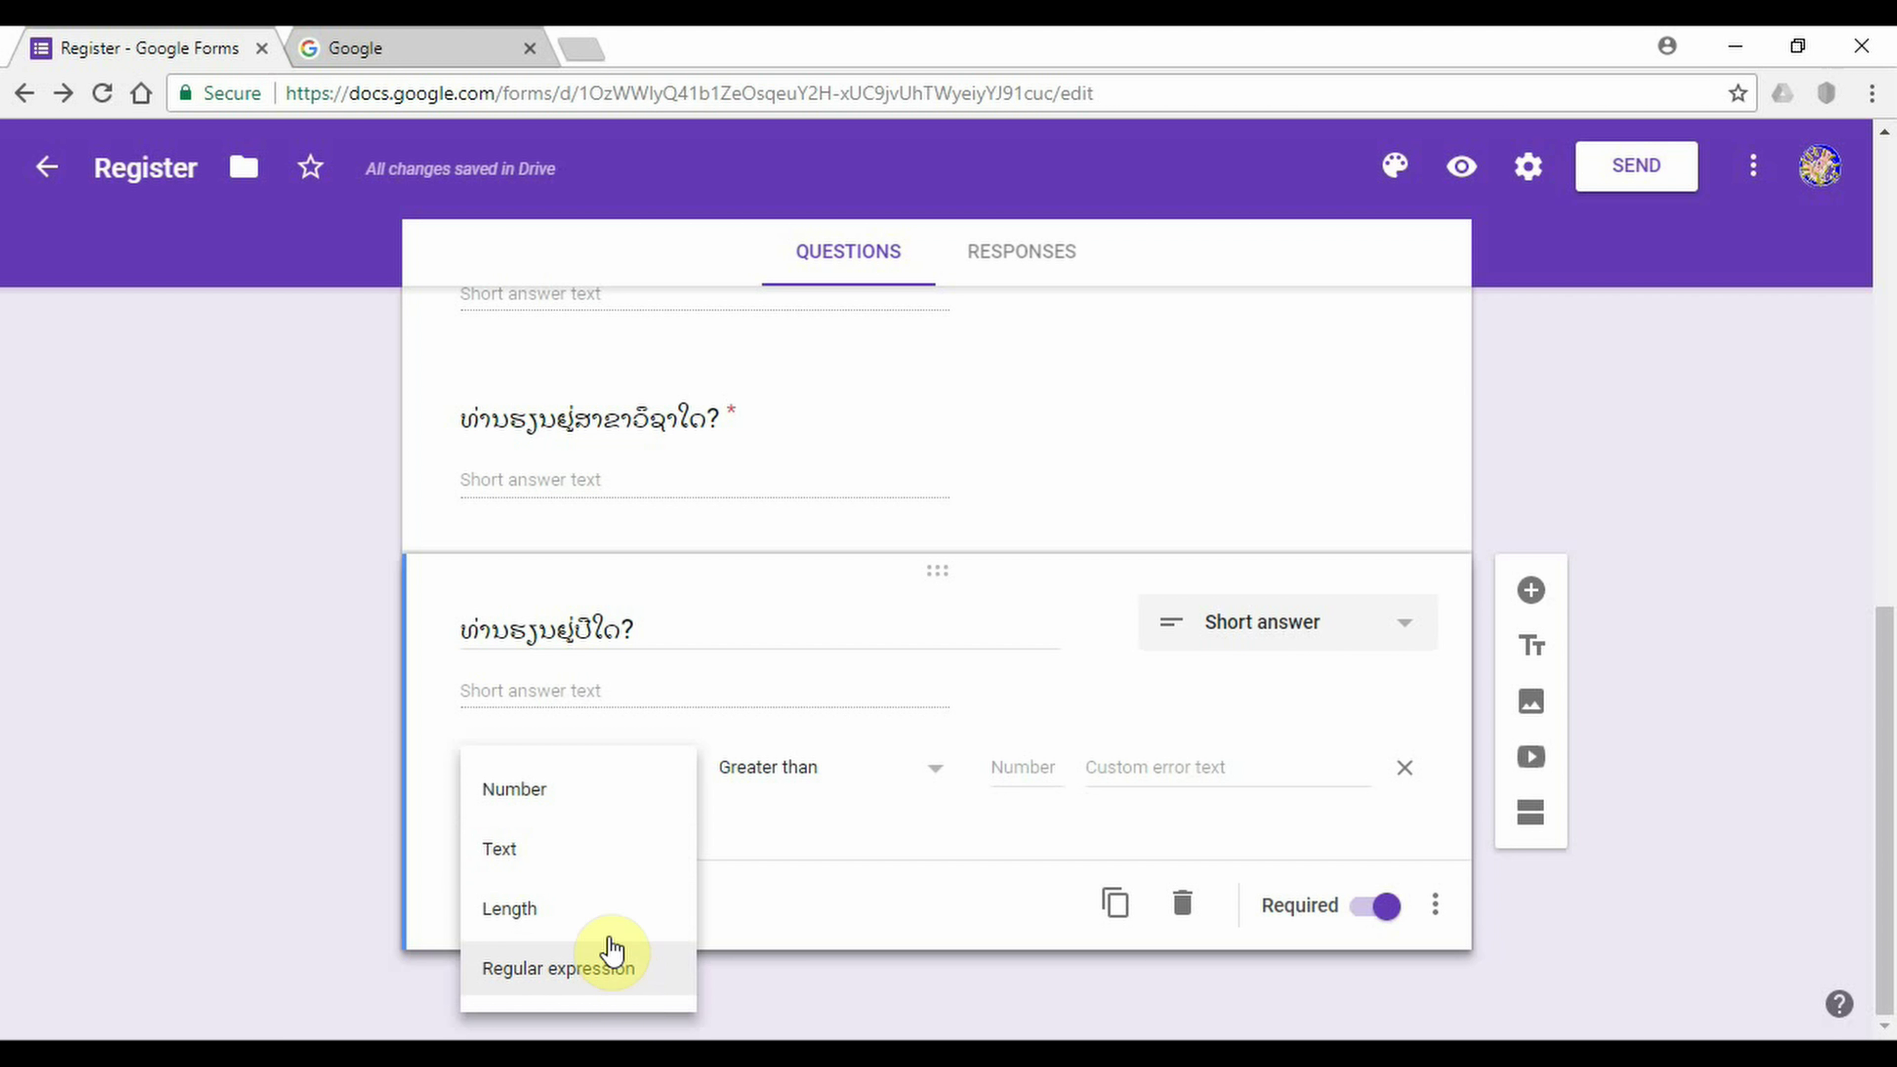
{"action": "left_click", "coordinate": [579, 808]}
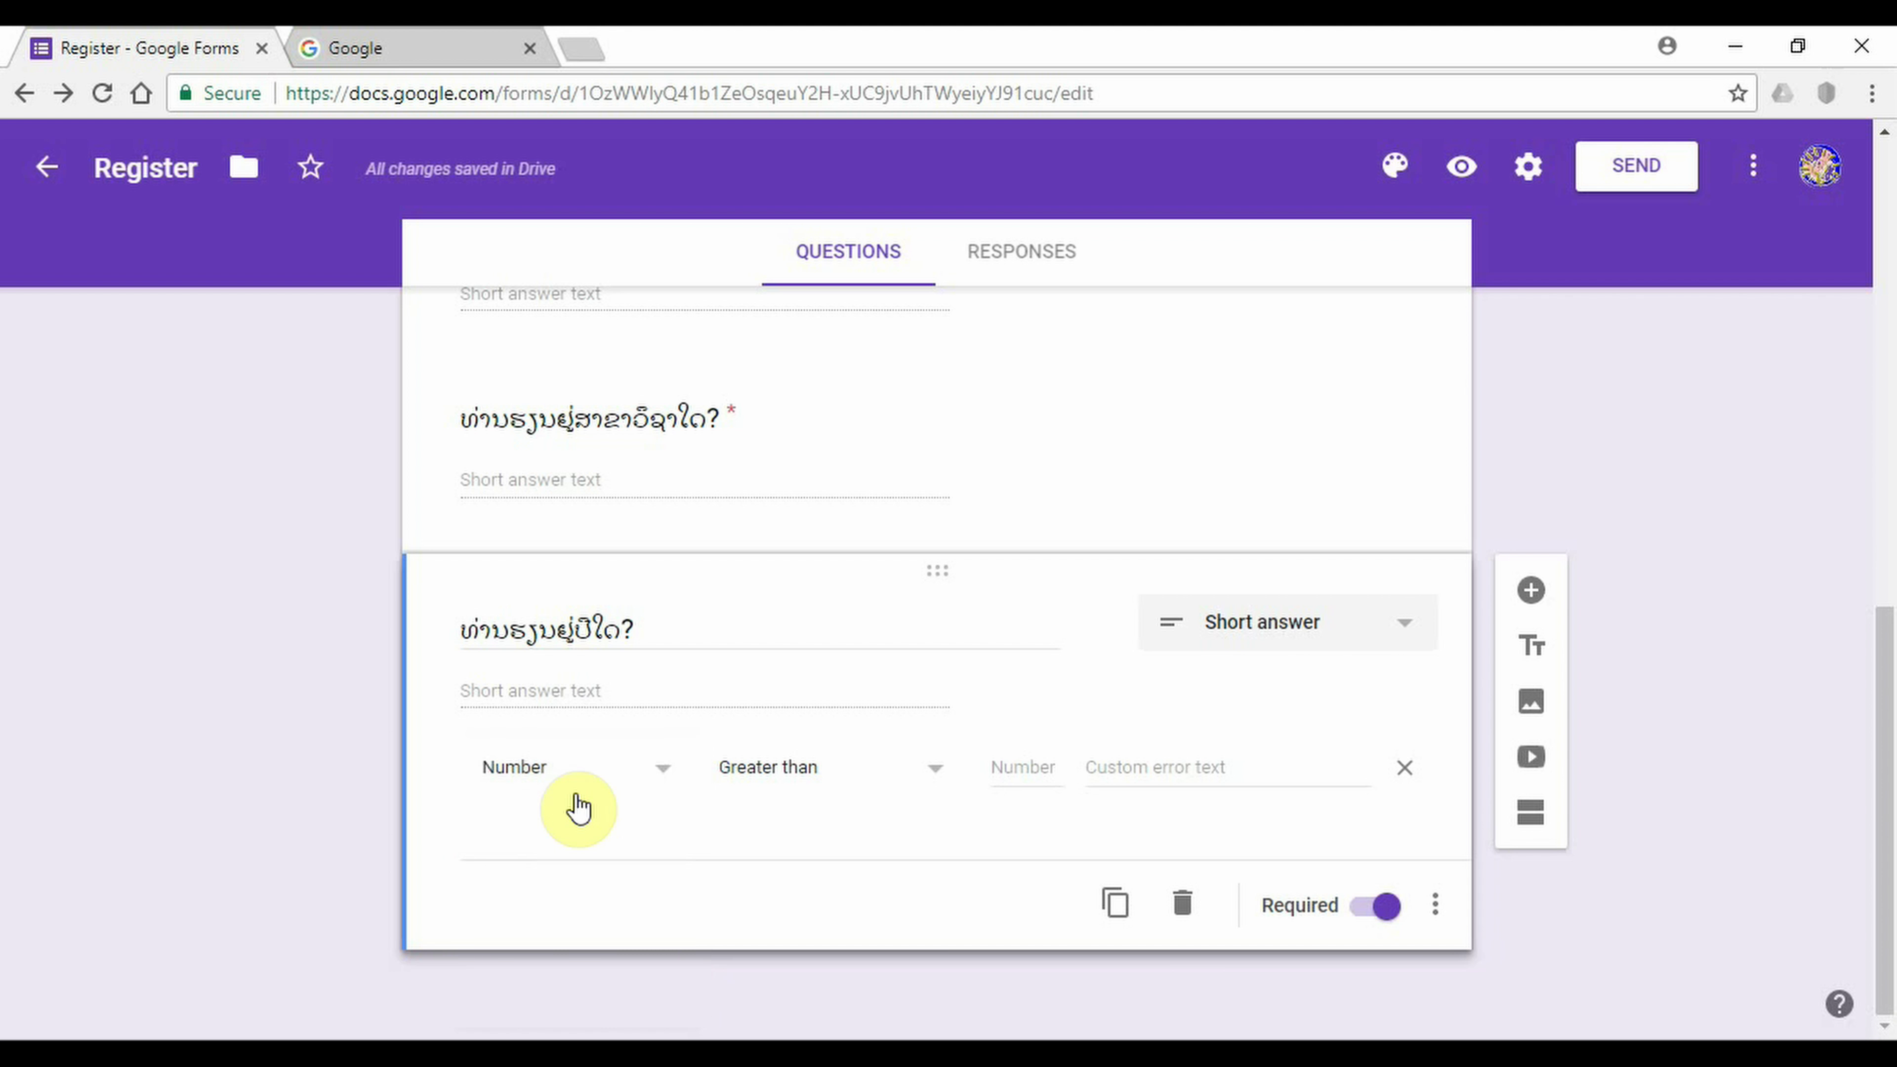
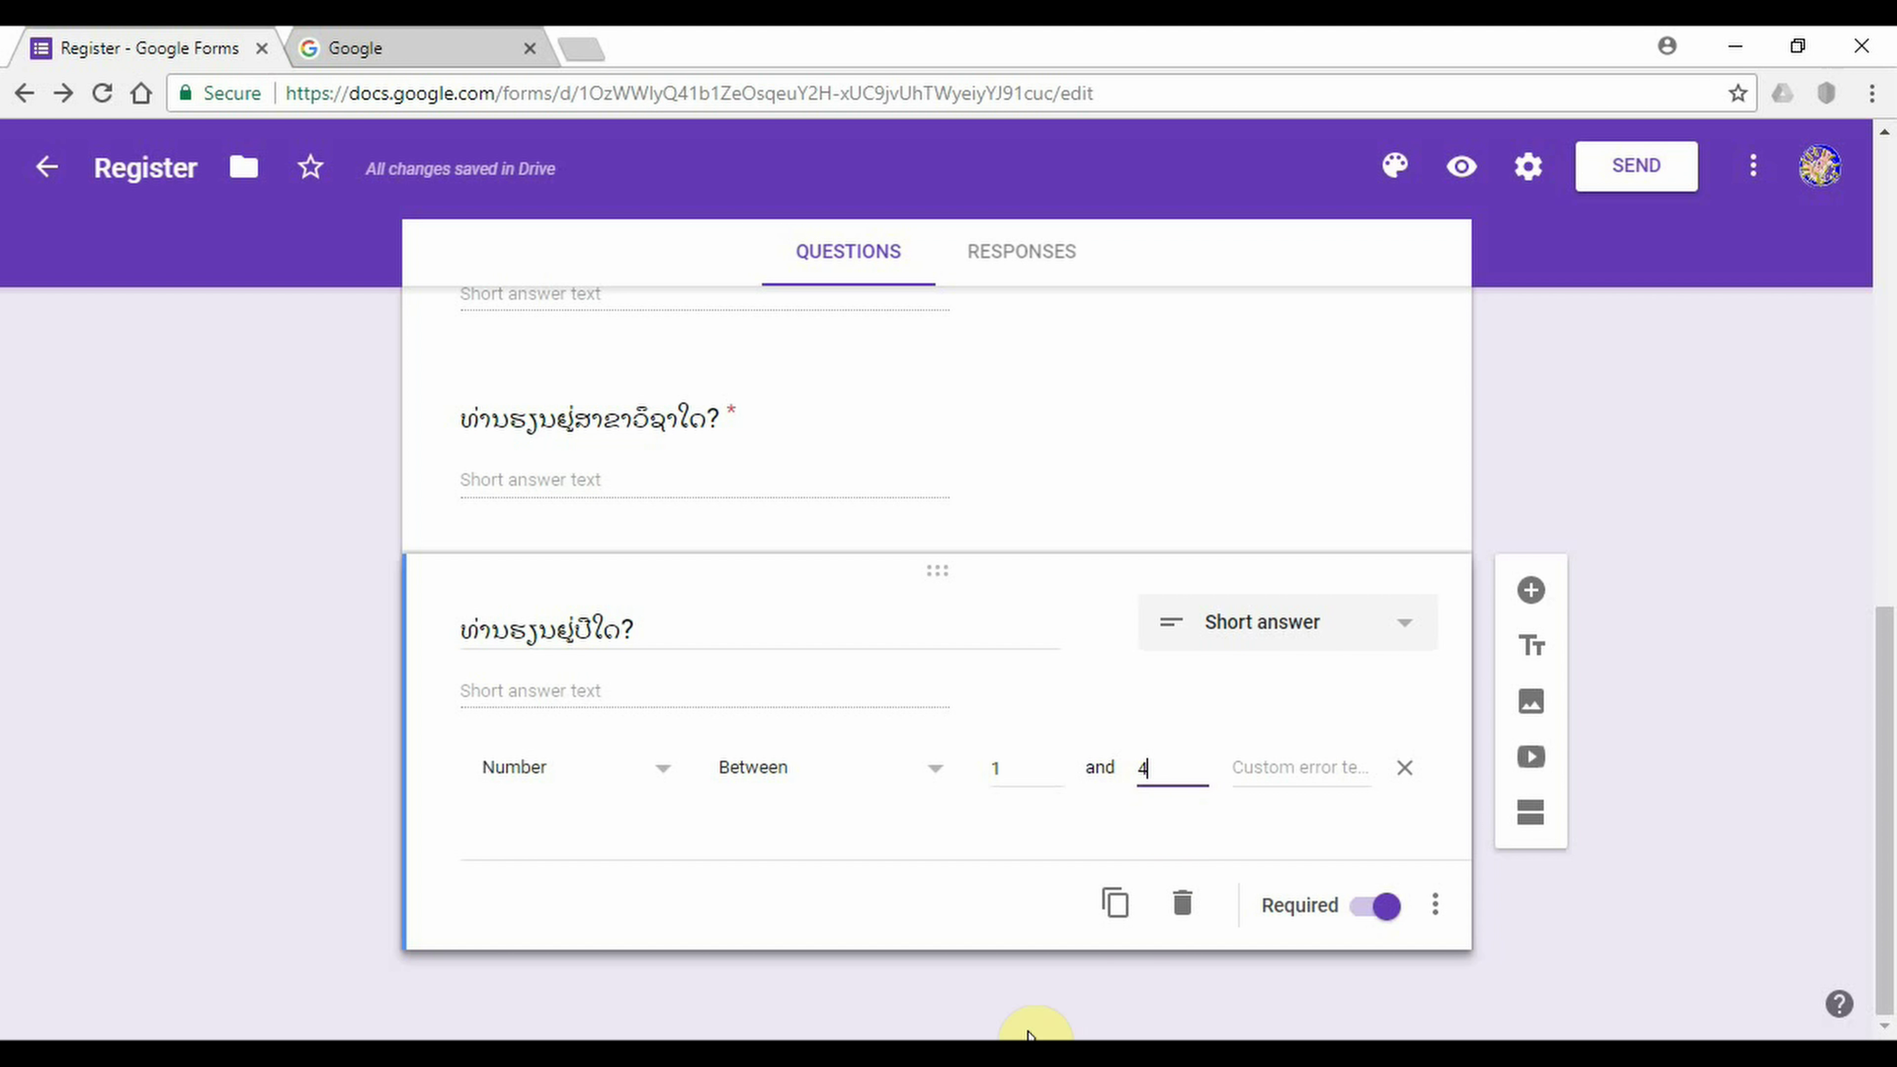
- Switch to the Word questionnaire and copy the education-level question "ລະດັບການສຶກສາຂອງທ່ານແມ່ນລະດັບໃດ?" without its answer choices
{"action": "key", "text": "alt+Tab"}
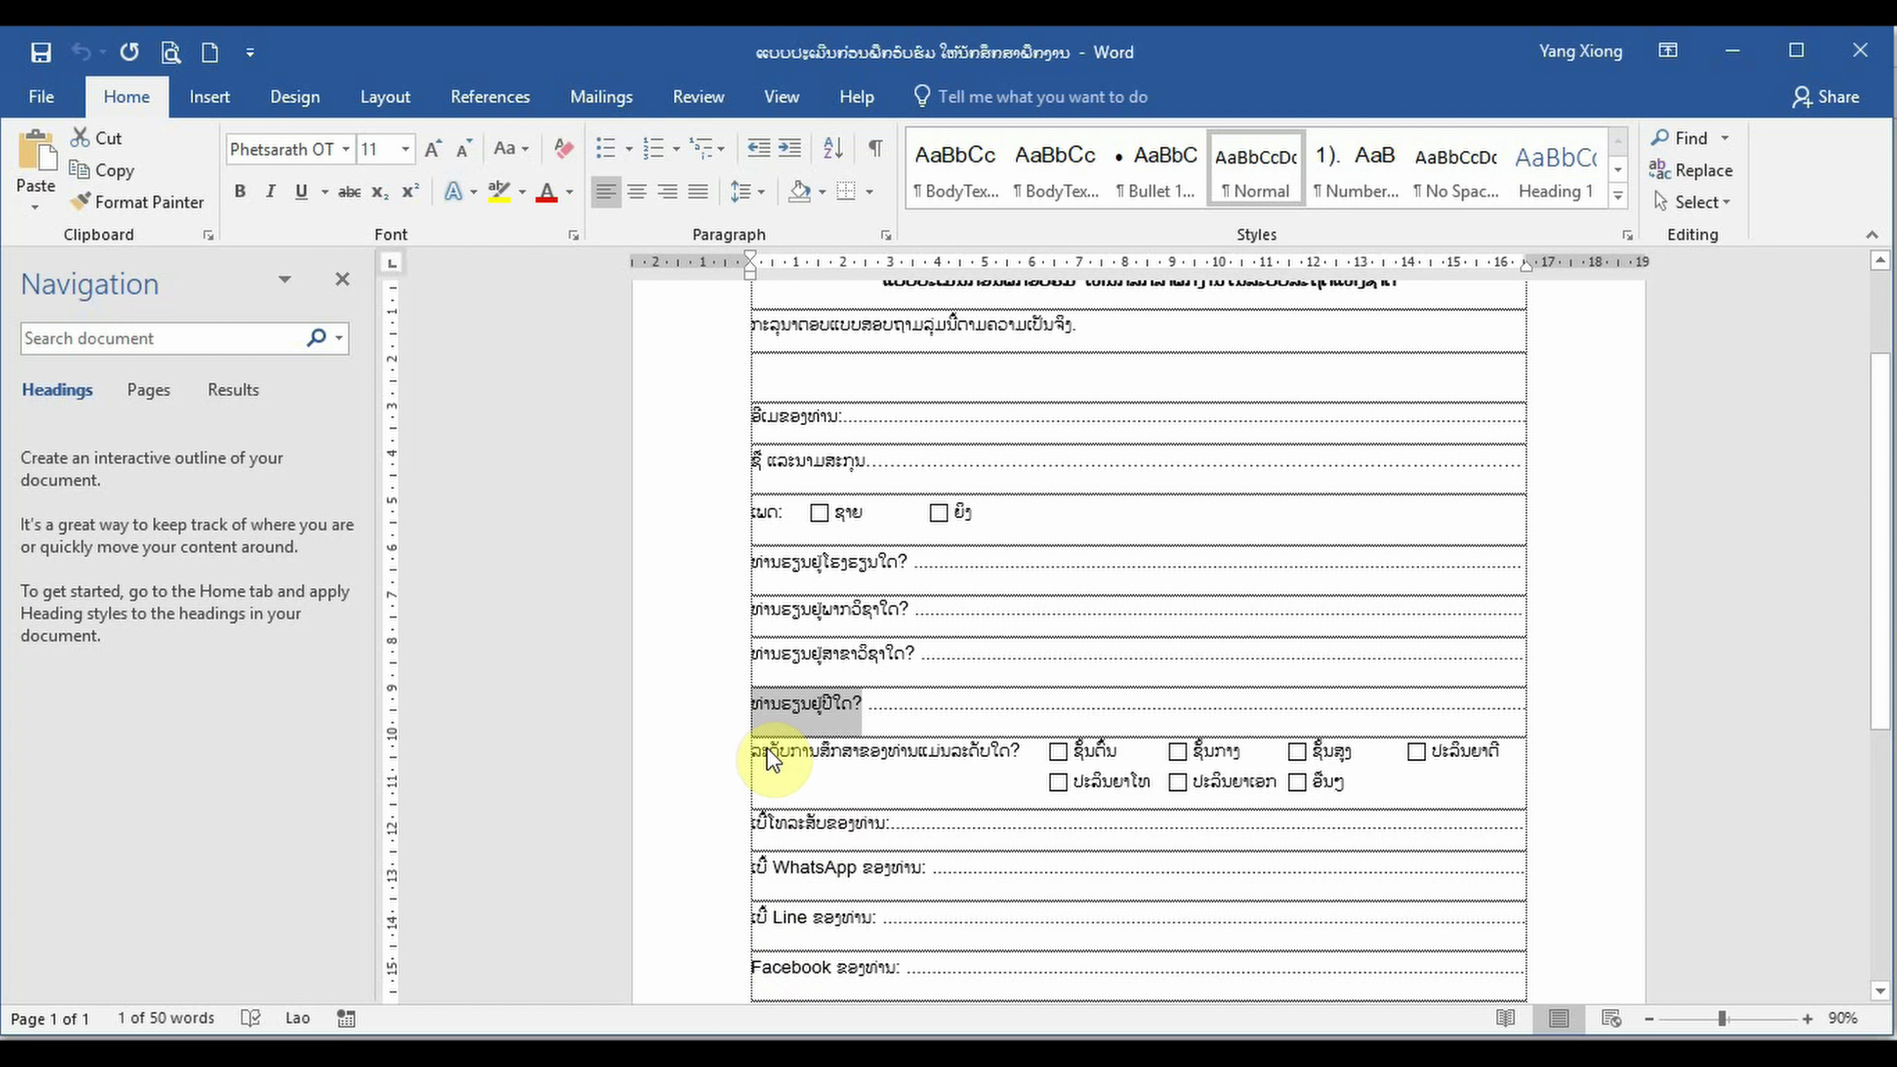
{"action": "left_click", "coordinate": [749, 749]}
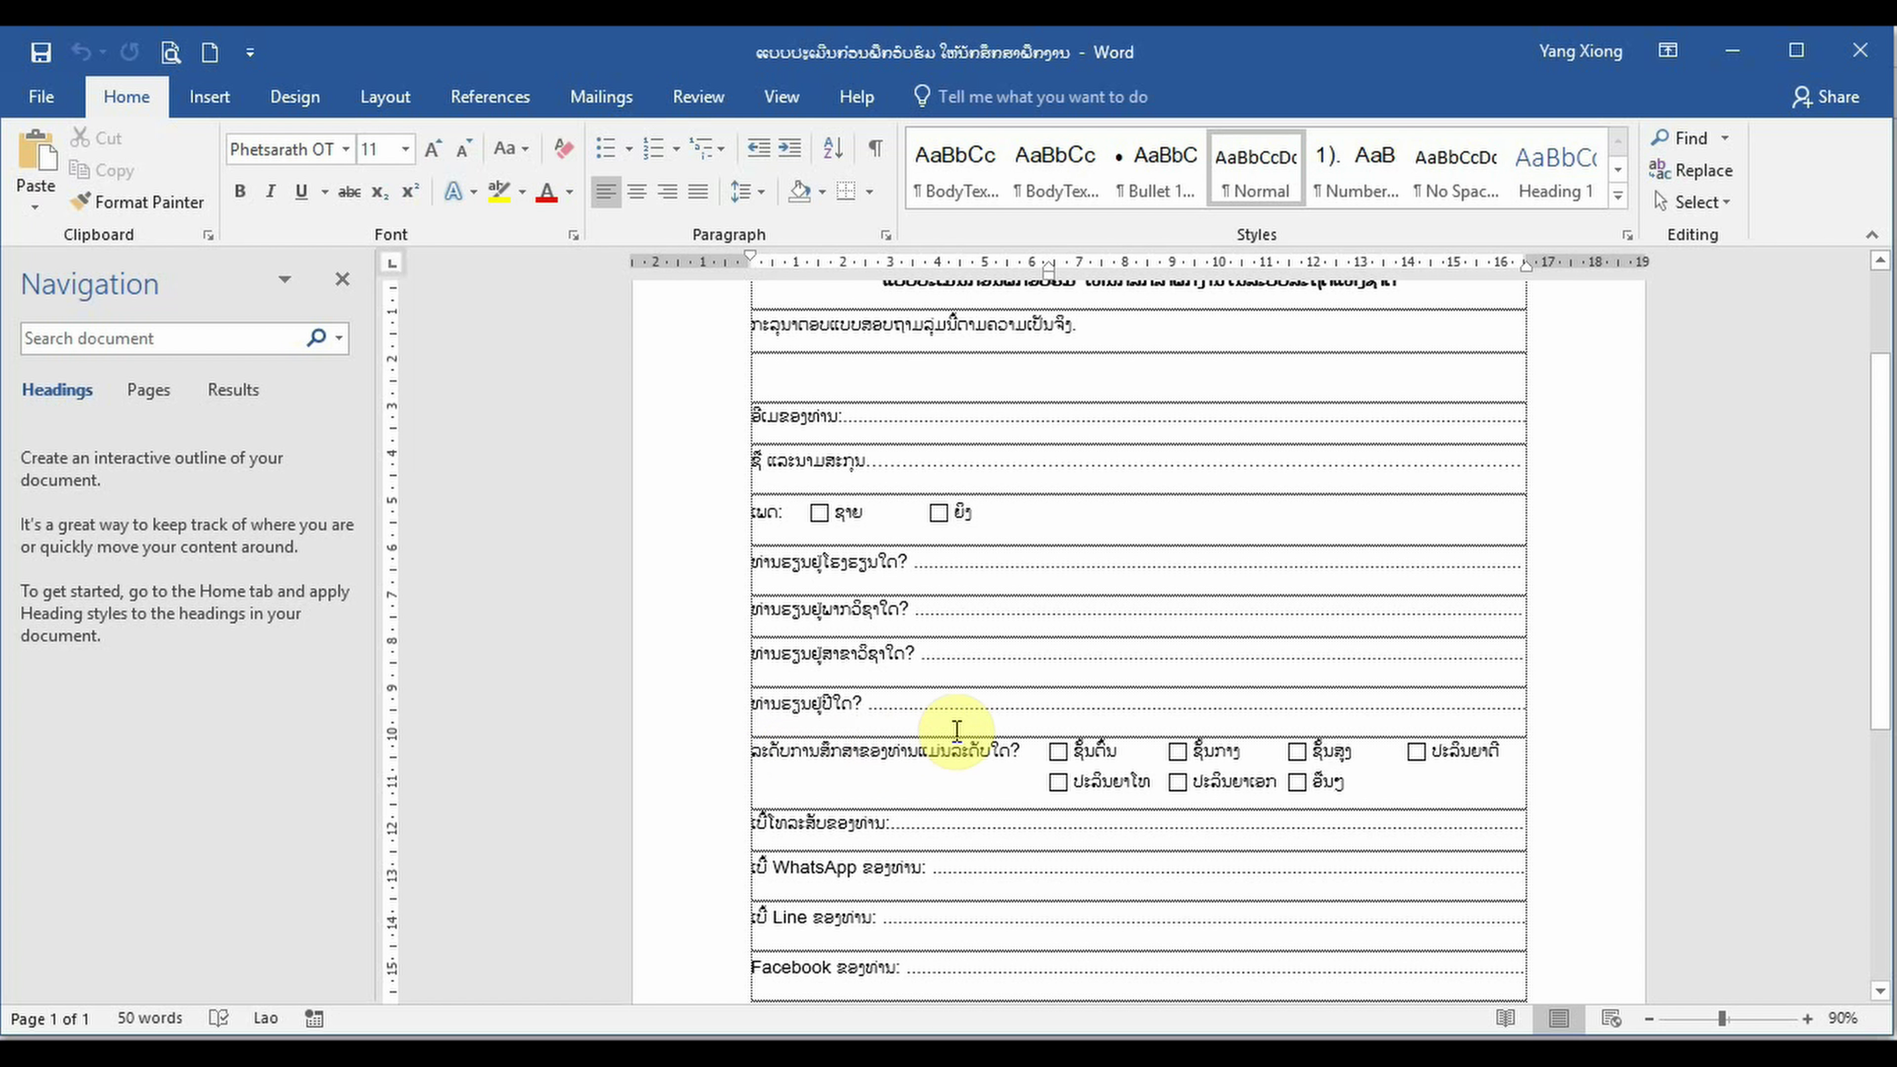
{"action": "left_click", "coordinate": [1023, 754], "text": "shift"}
{"action": "key", "text": "ctrl+c"}
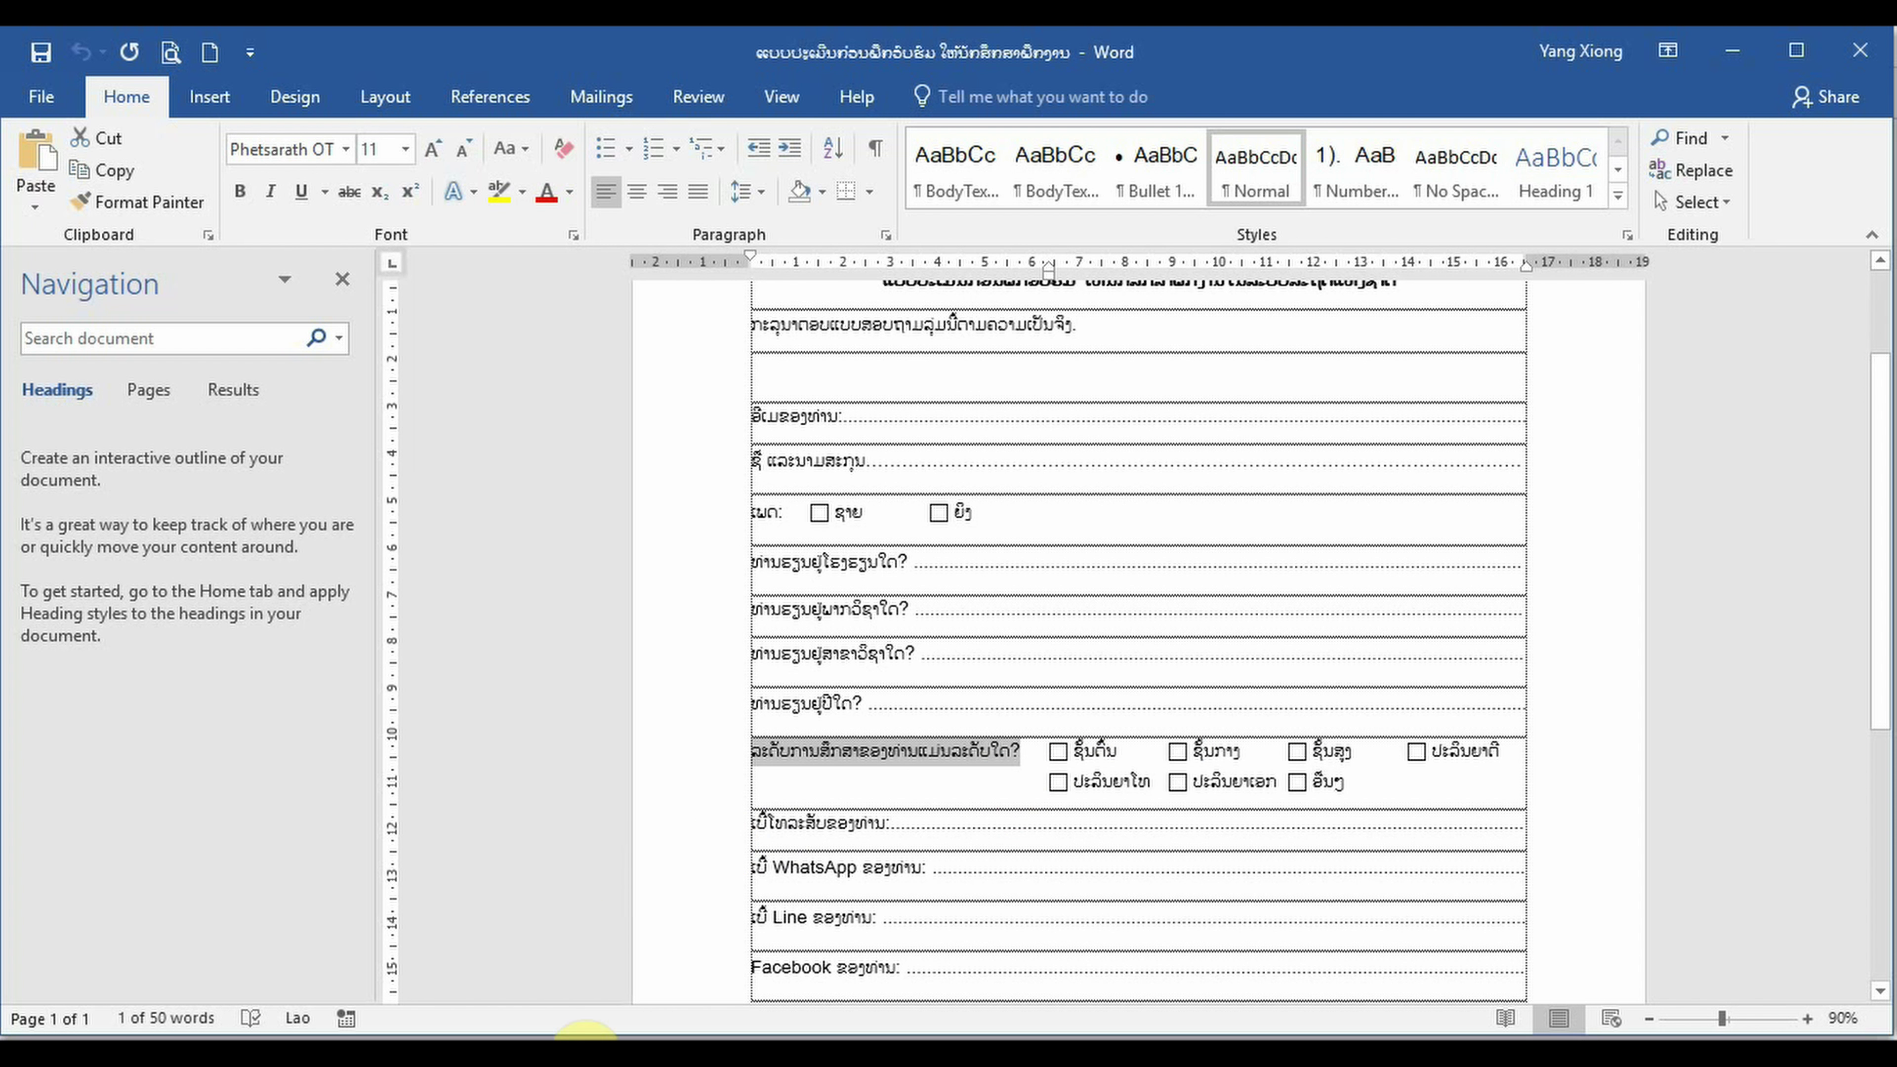
- Switch to the Google Forms form and add a new question titled "ລະດັບການສຶກສາຂອງທ່ານແມ່ນລະດັບໃດ?"
{"action": "key", "text": "alt+Tab"}
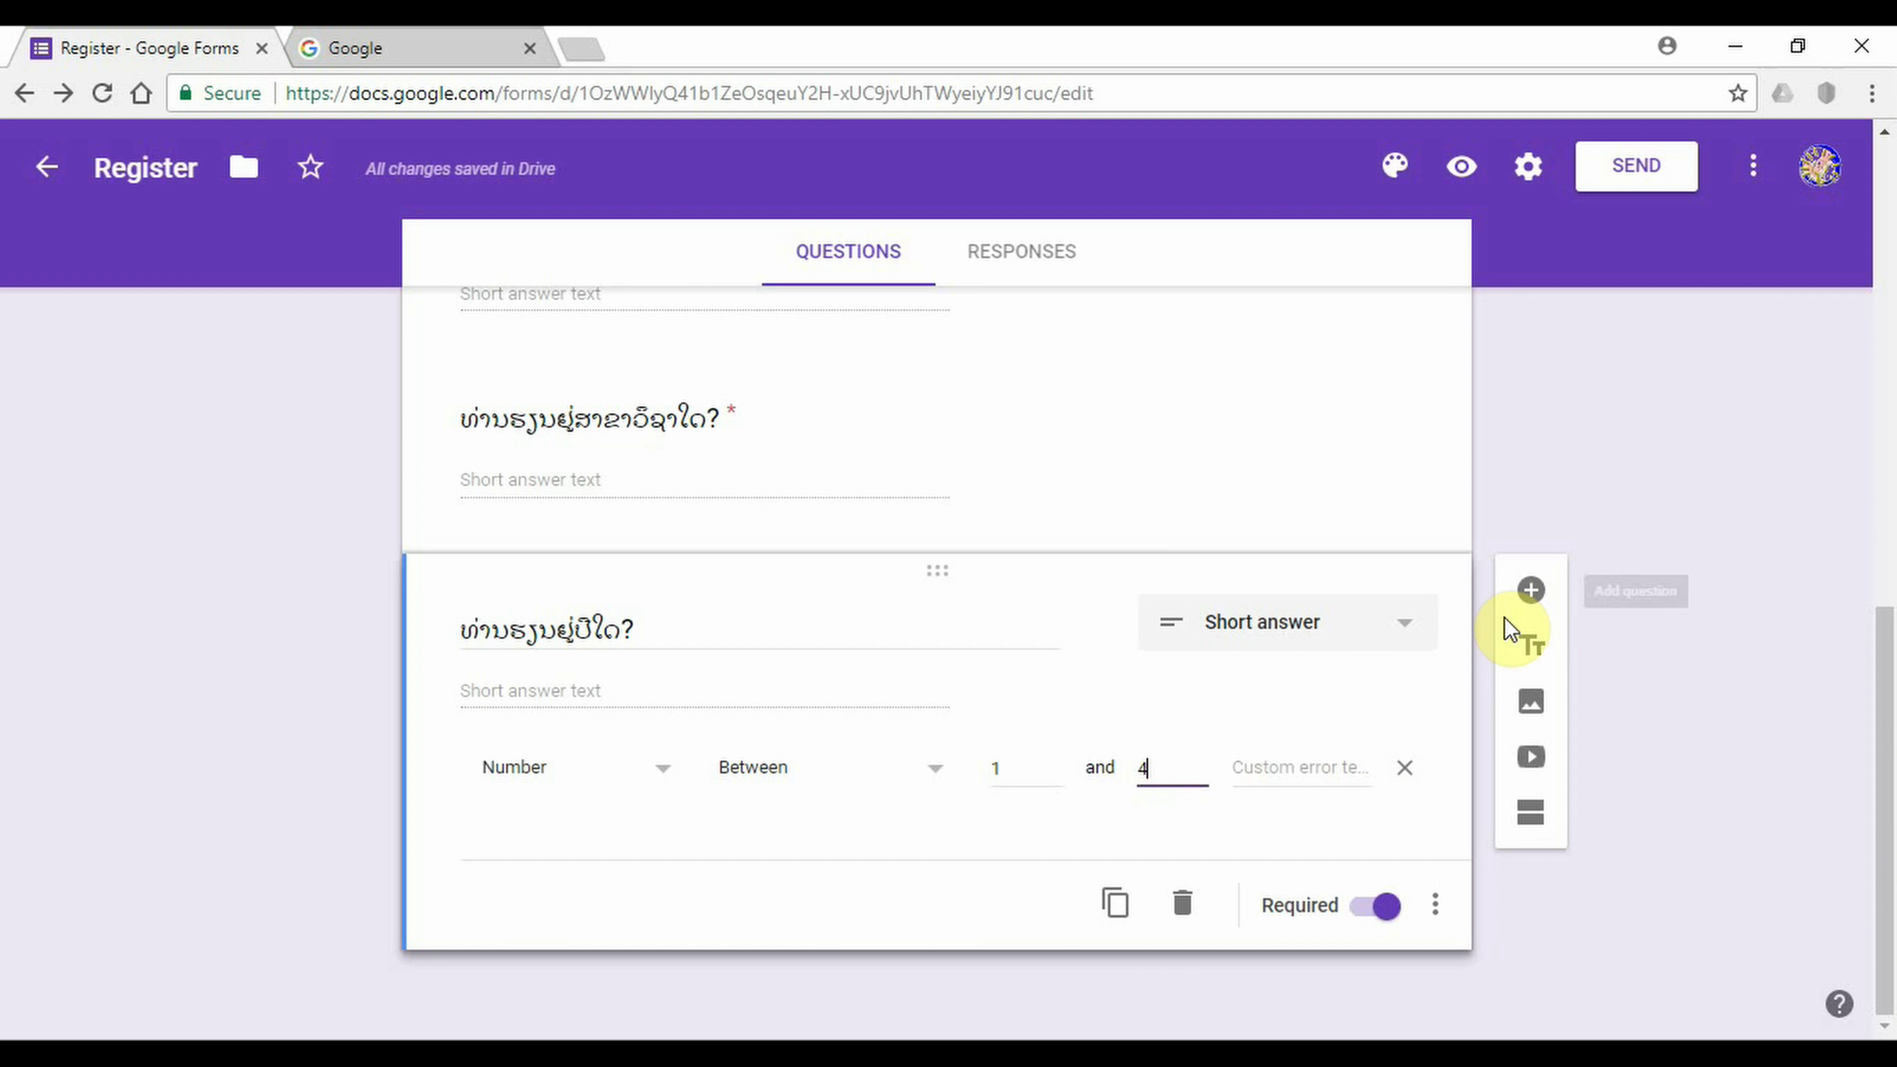
{"action": "left_click", "coordinate": [1532, 592]}
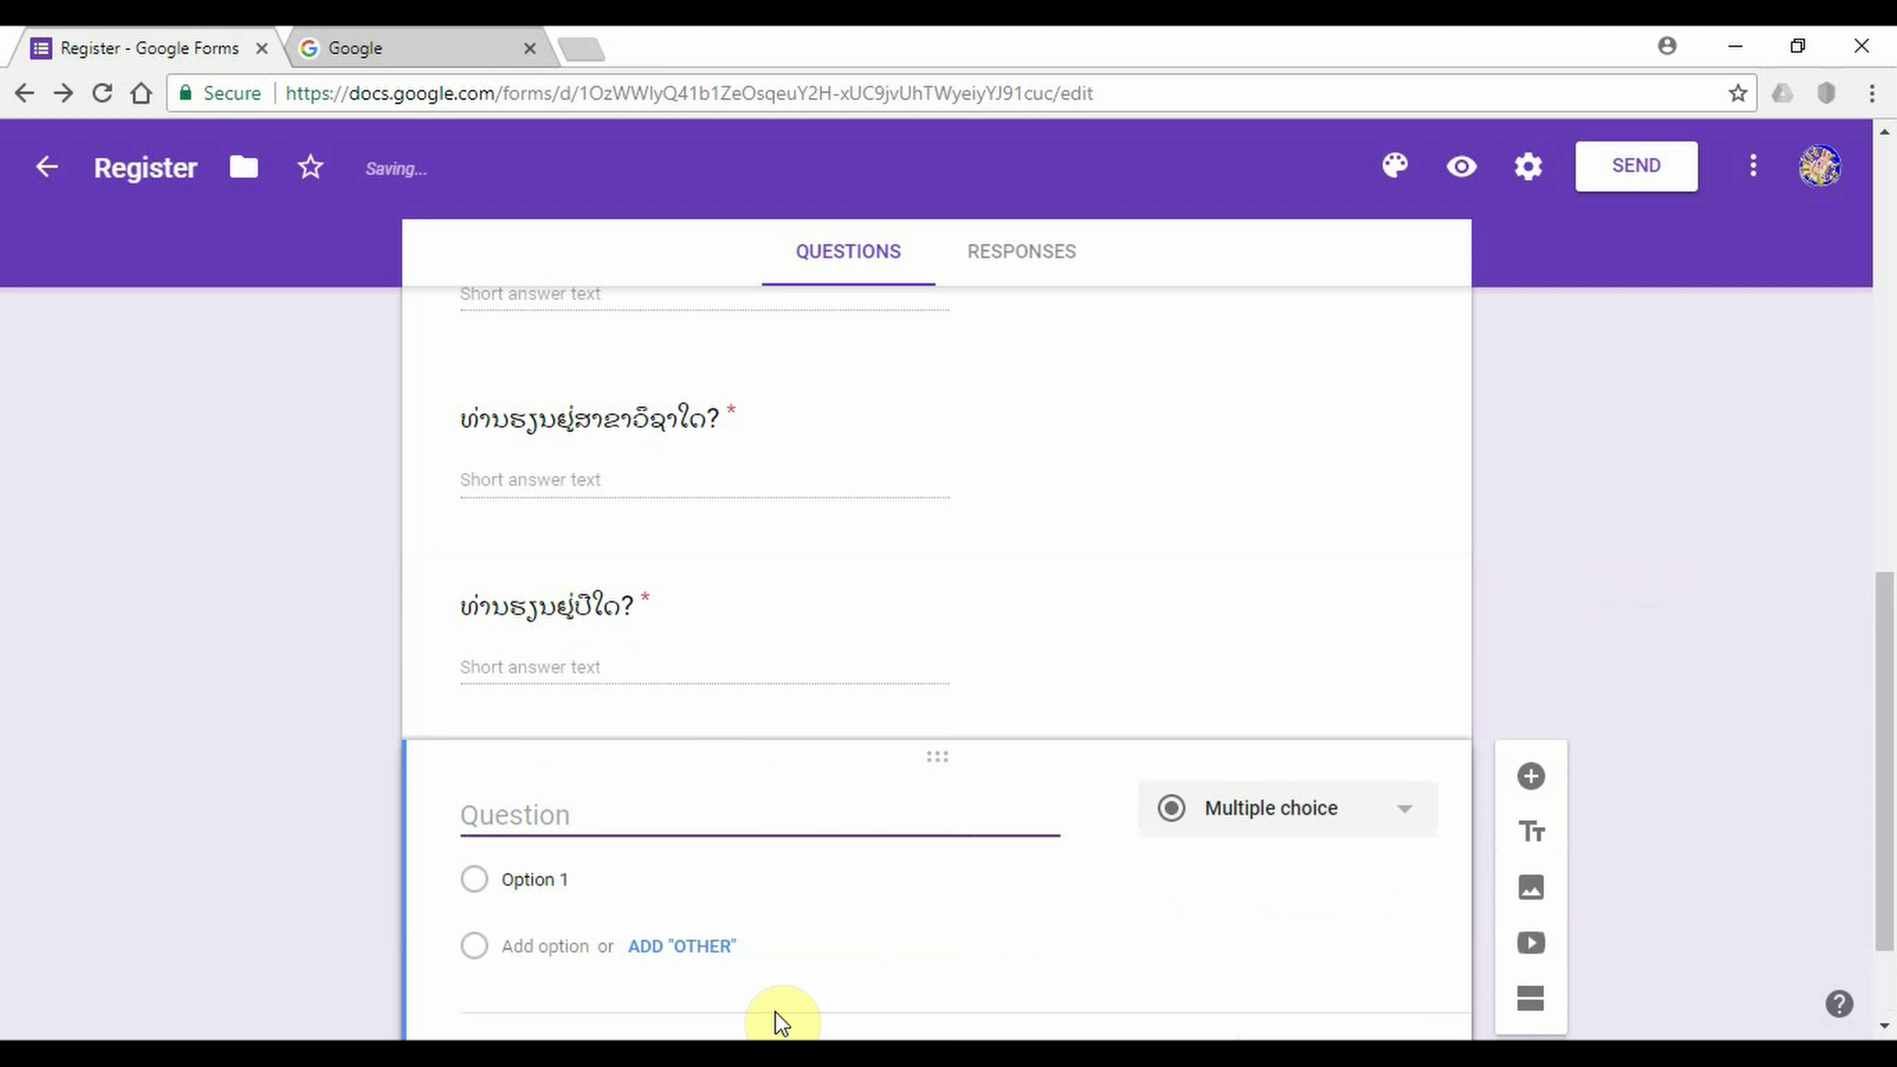
{"action": "key", "text": "ctrl+v"}
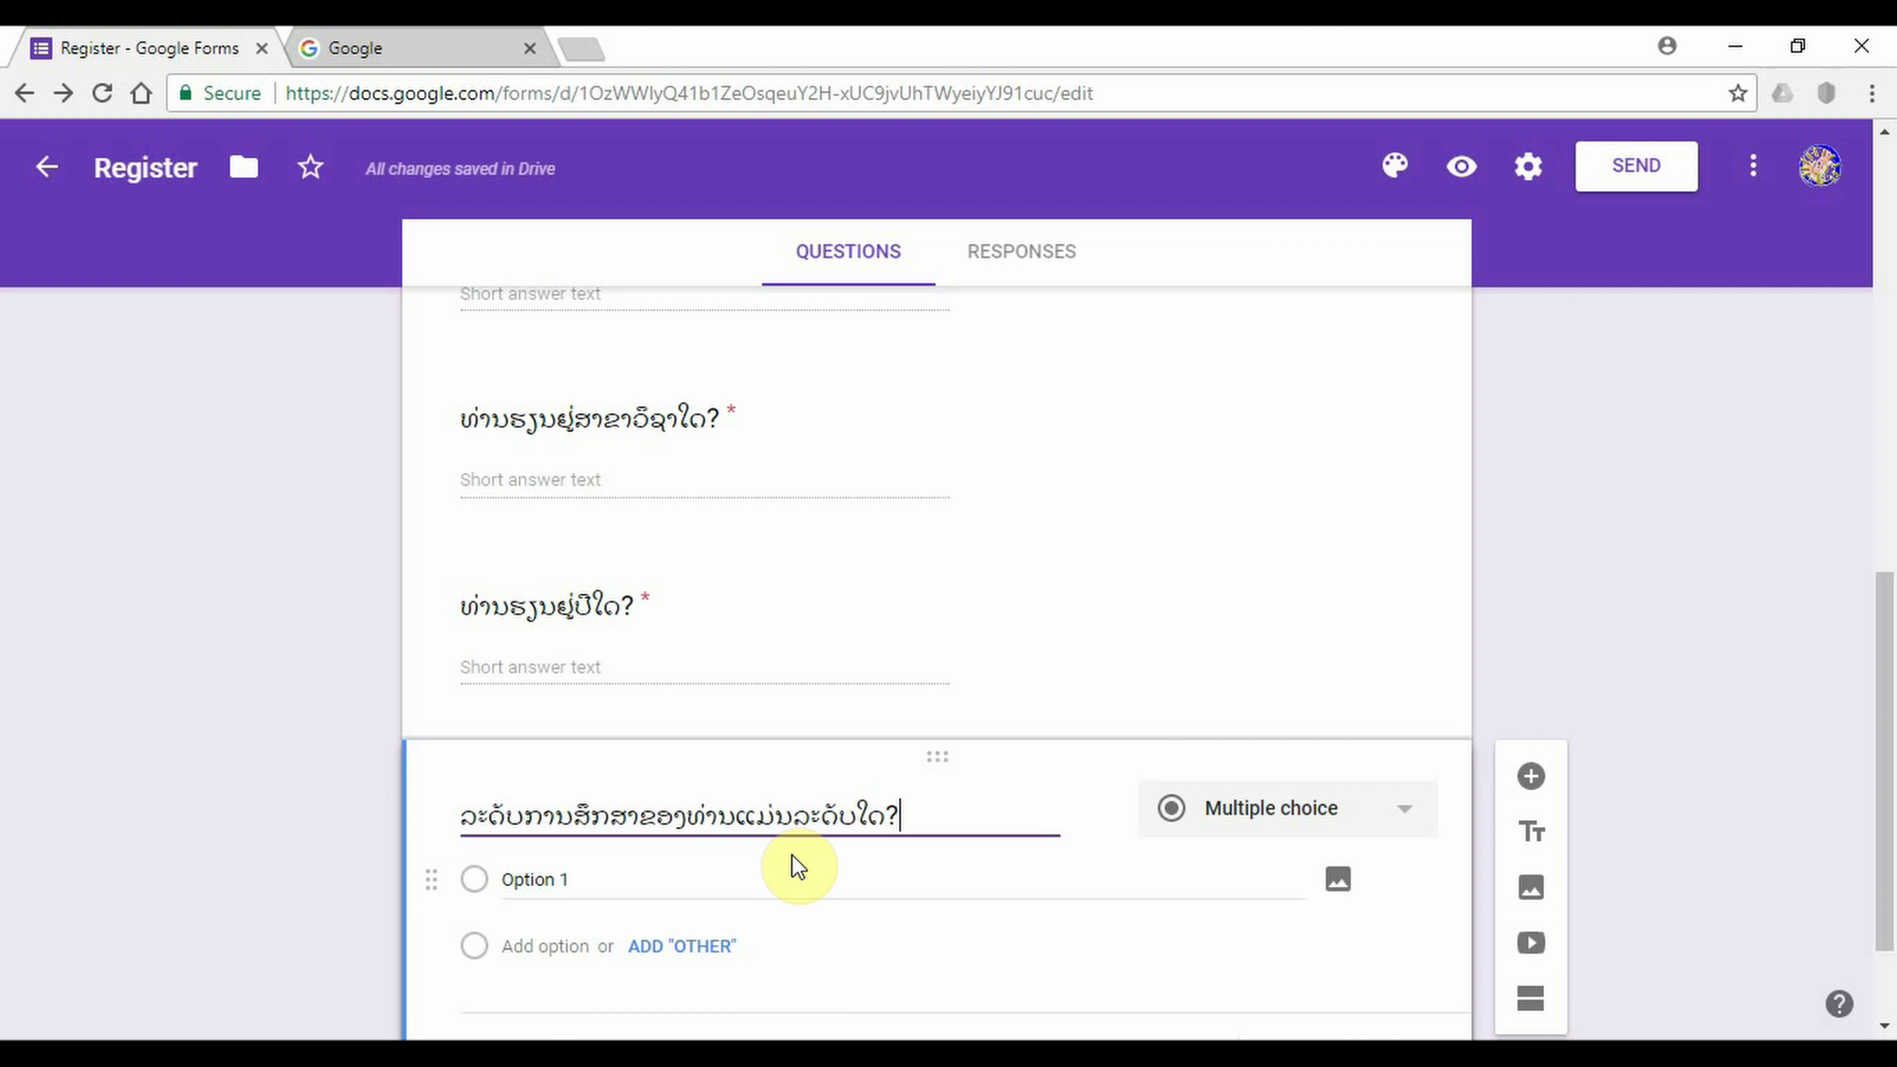
- Take the first education-level choice "ຊັ້ນຕົ້ນ" from the Word questionnaire and enter it as the new question's first option in Google Forms
{"action": "key", "text": "alt+Tab"}
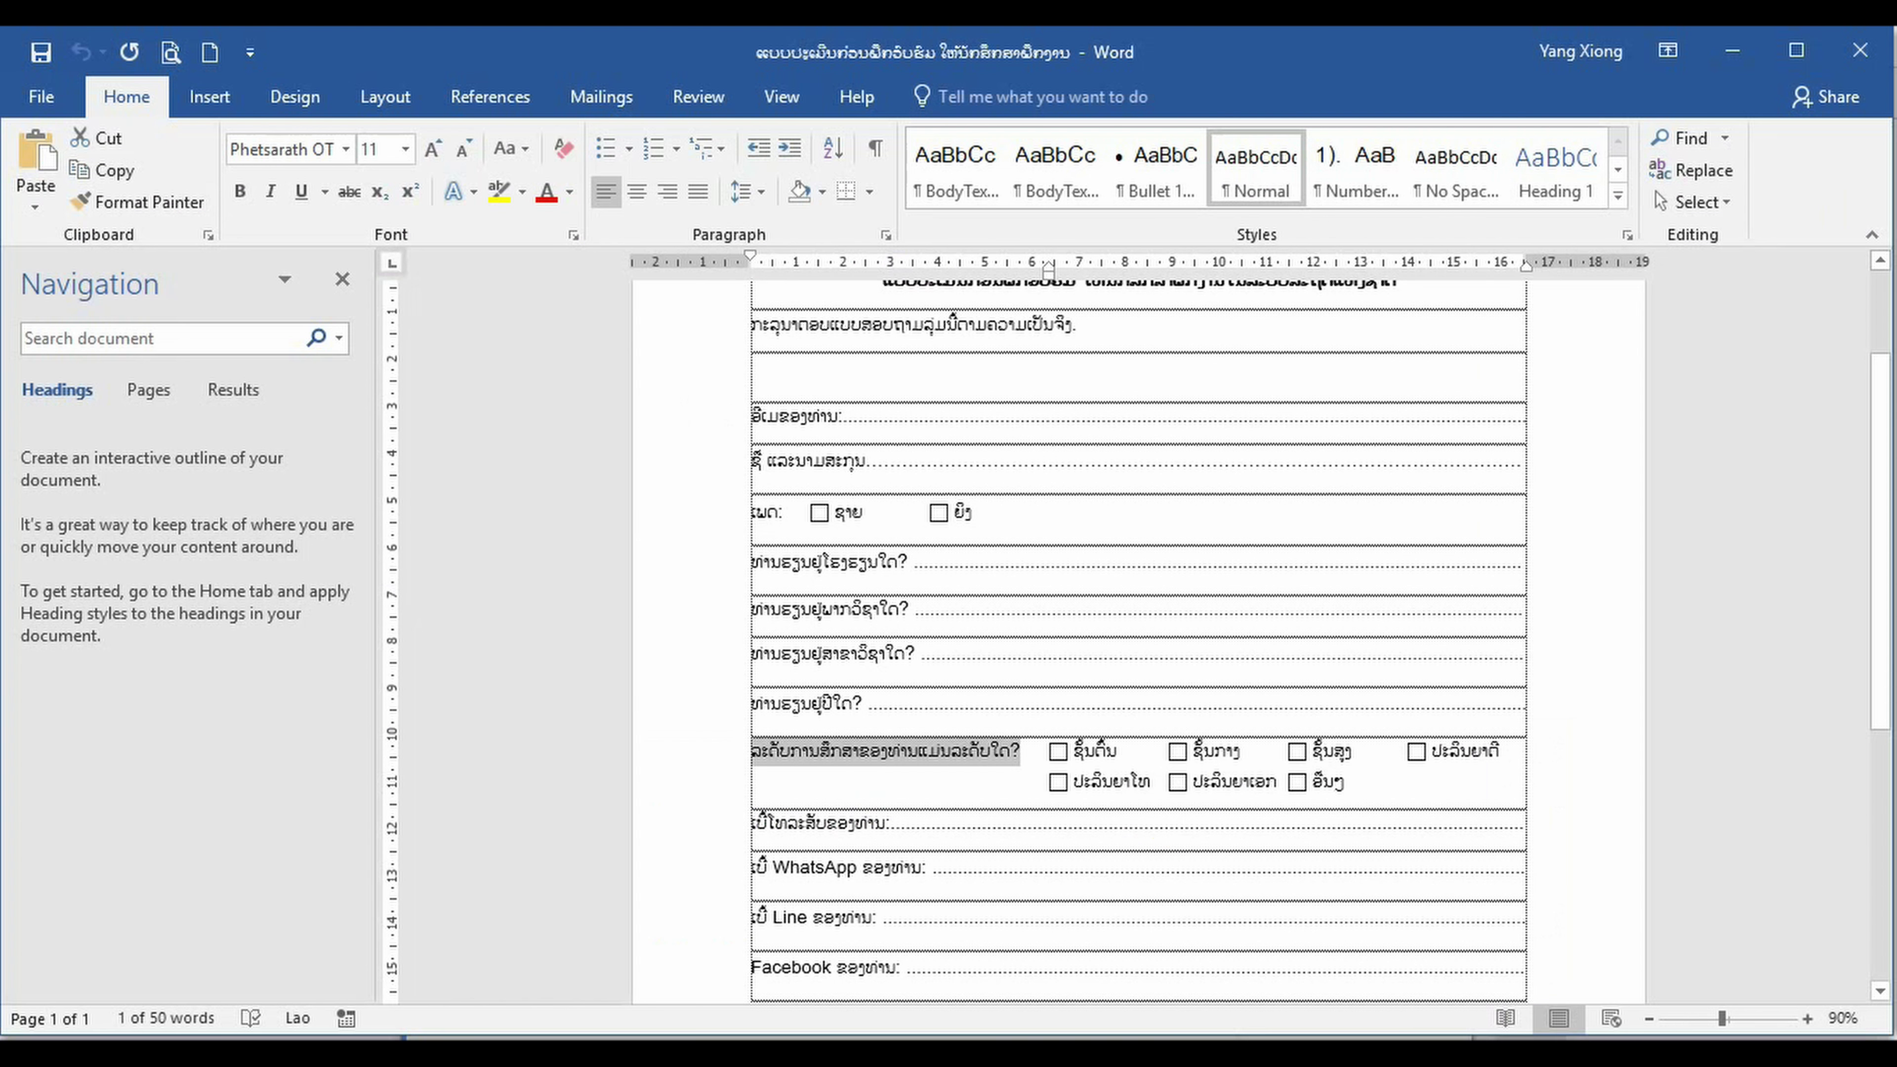
{"action": "left_click", "coordinate": [1100, 781]}
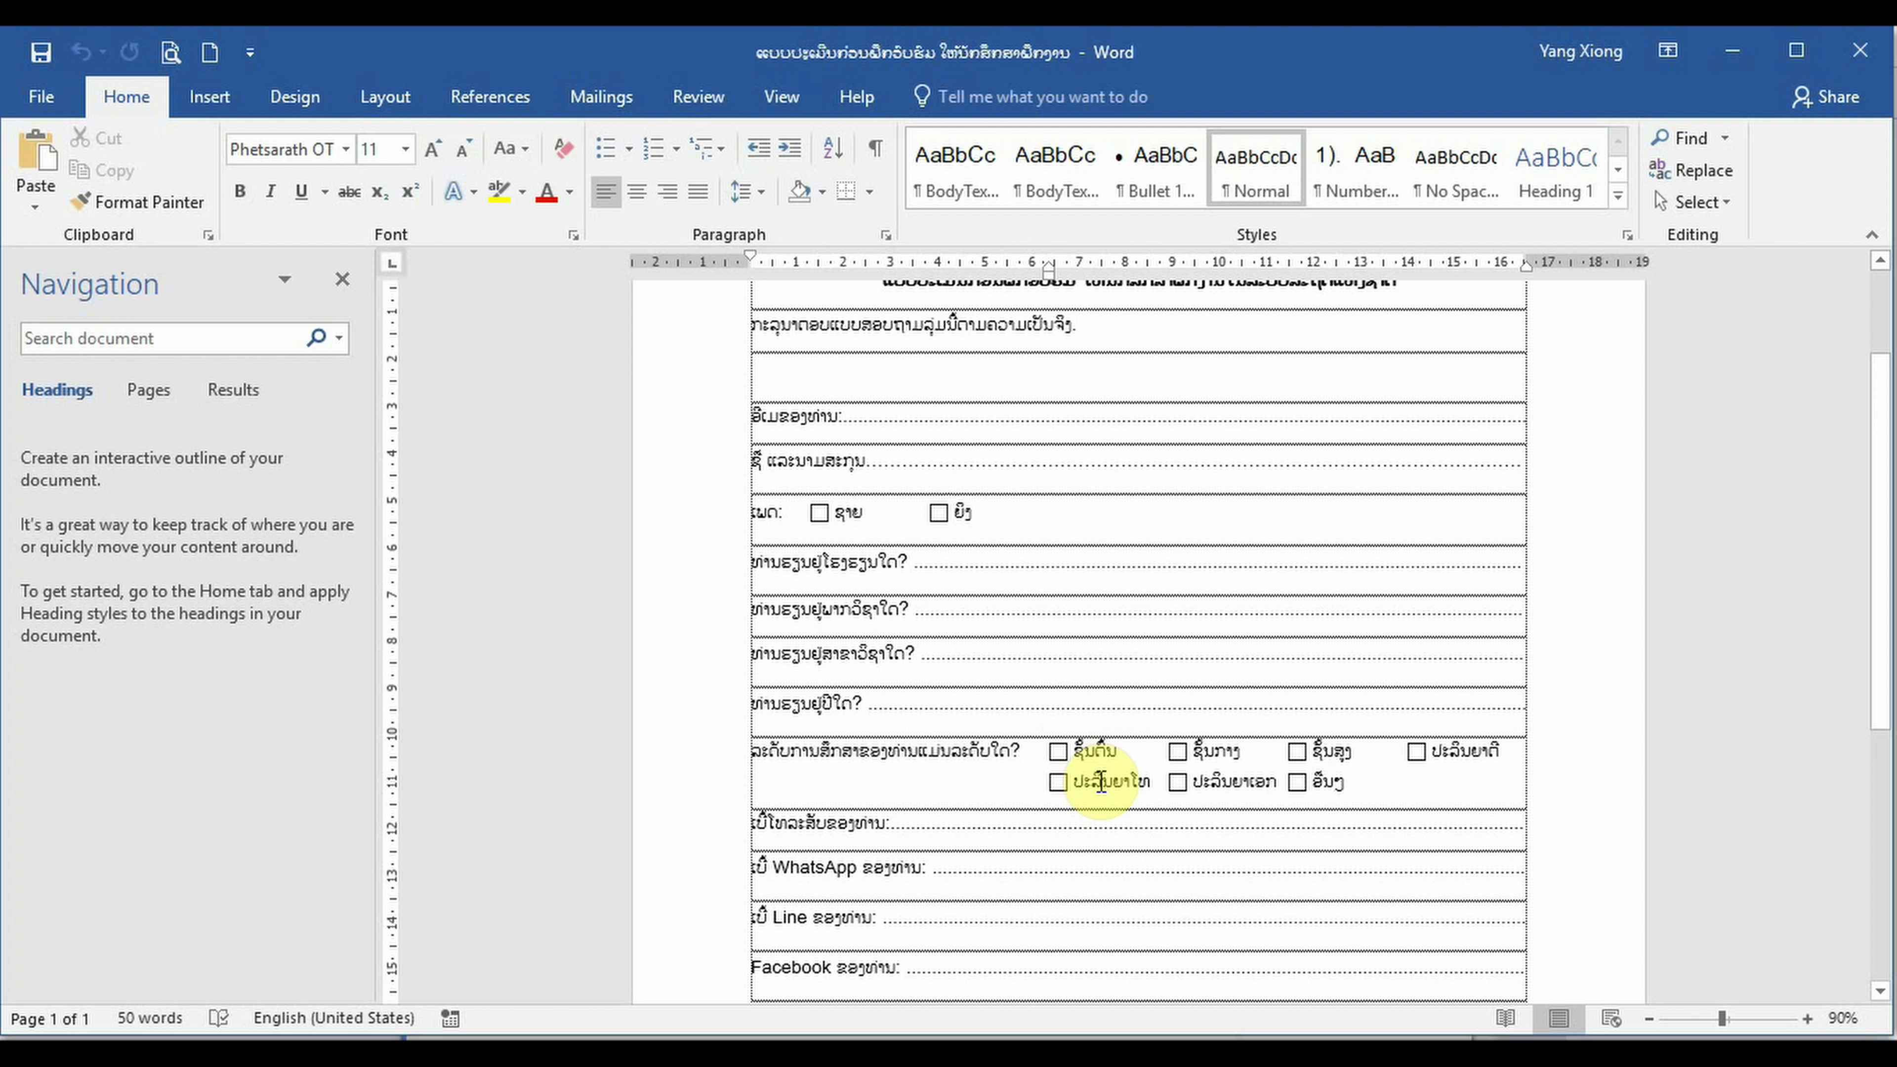
{"action": "left_click", "coordinate": [1112, 647]}
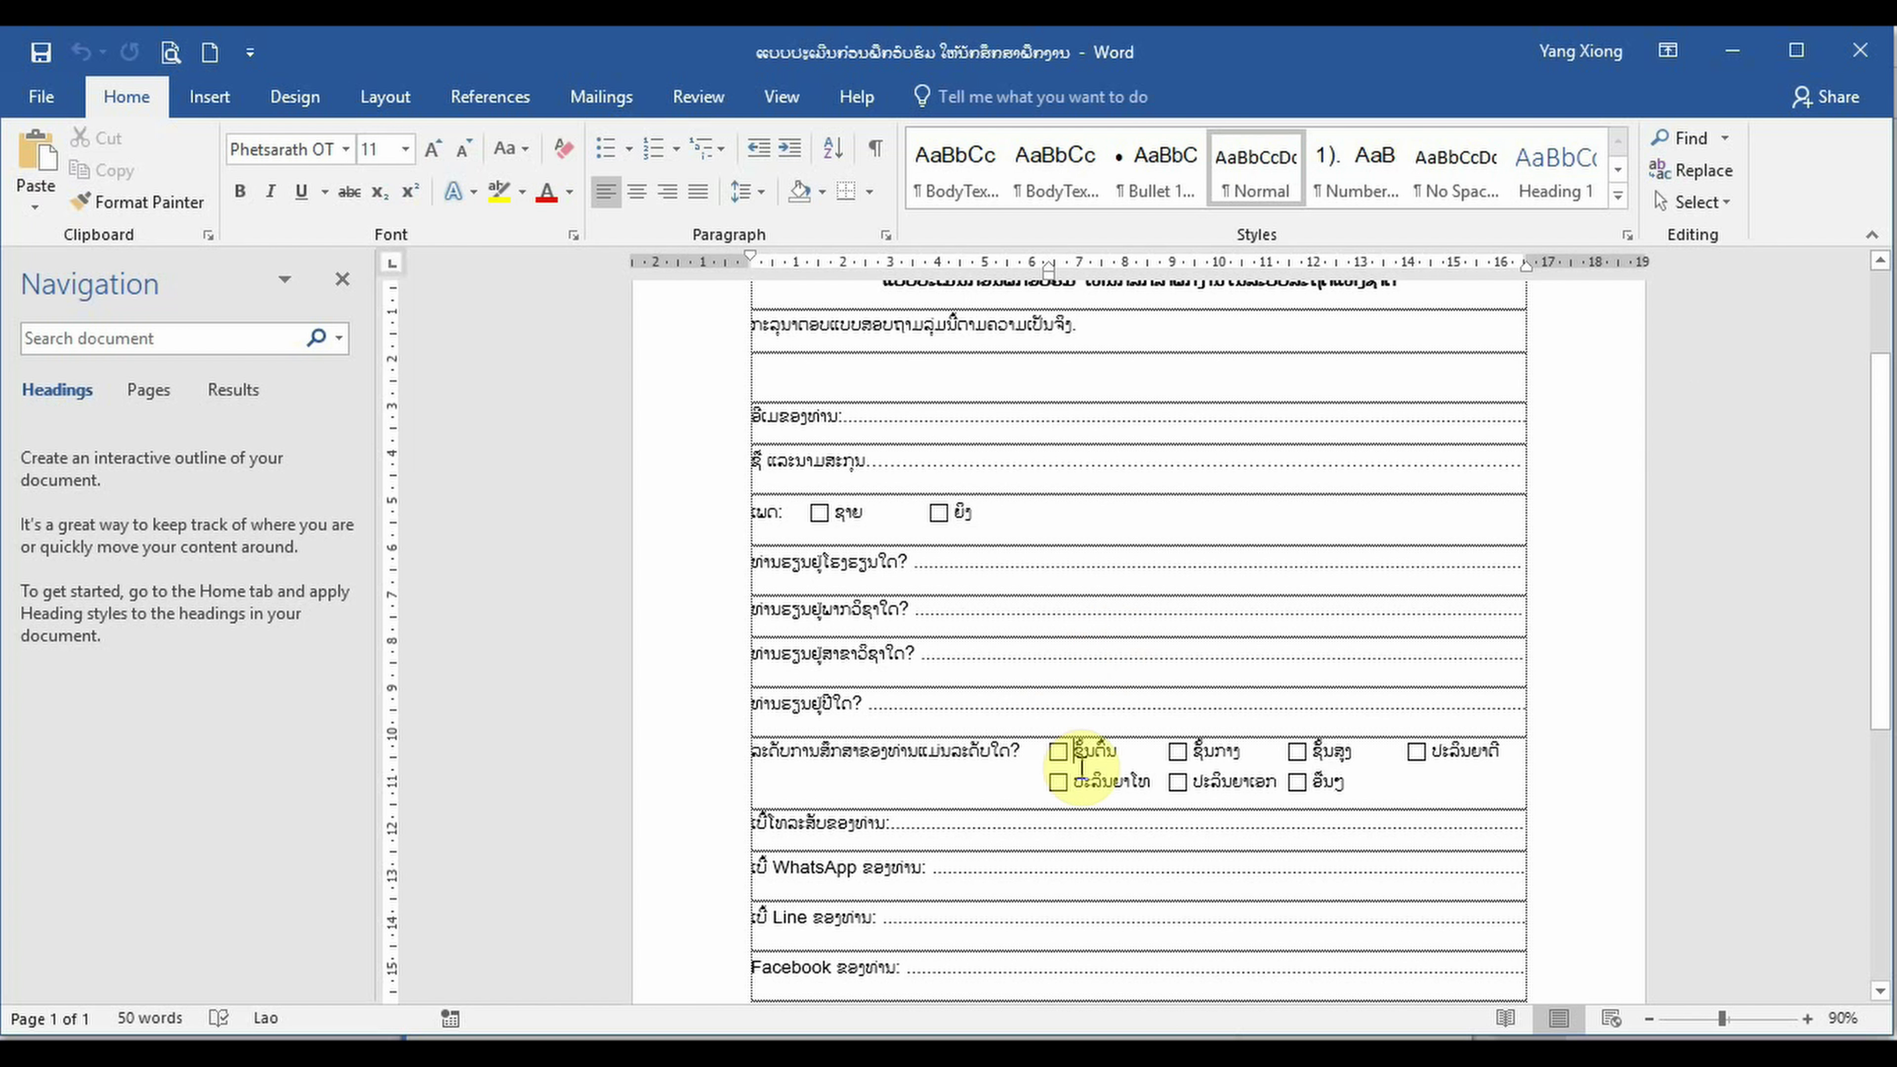
{"action": "double_click", "coordinate": [1098, 751]}
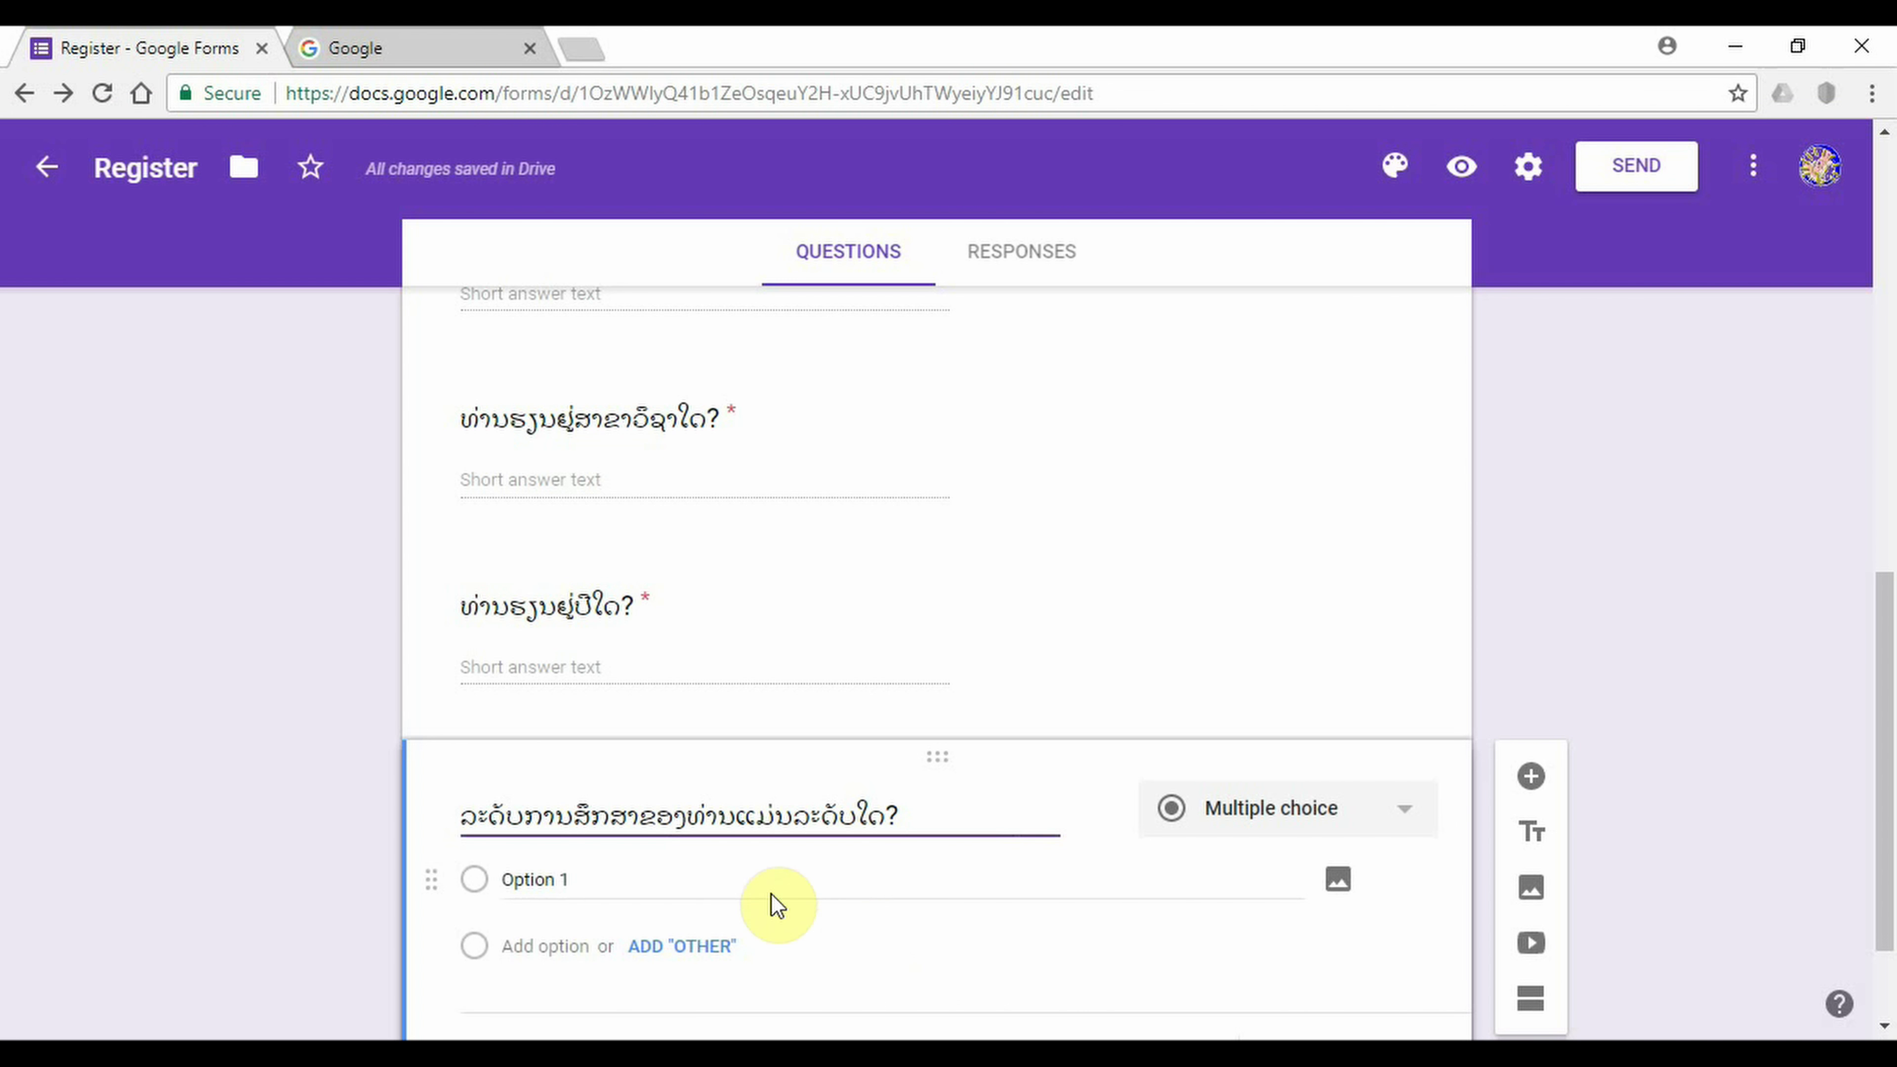
{"action": "left_click", "coordinate": [765, 888]}
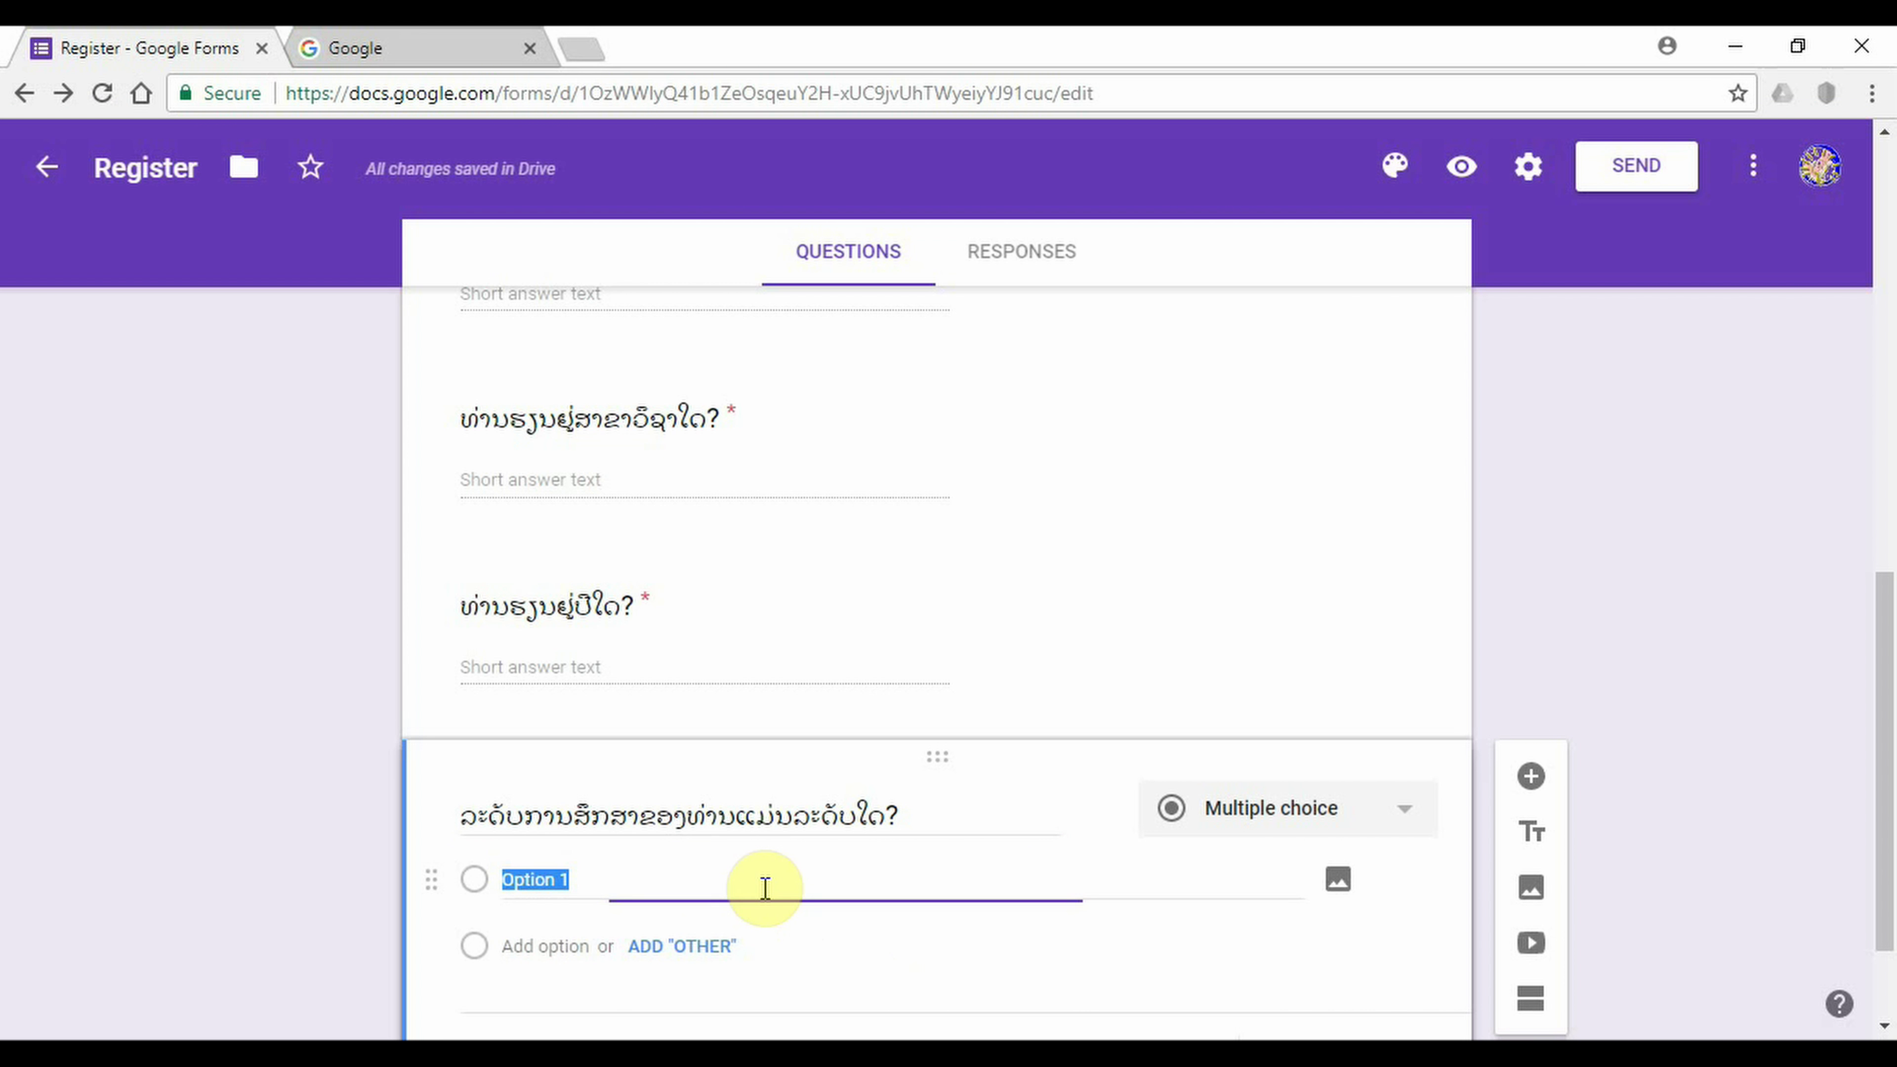
{"action": "type", "text": "ຊັ້ນຕົ້ນ"}
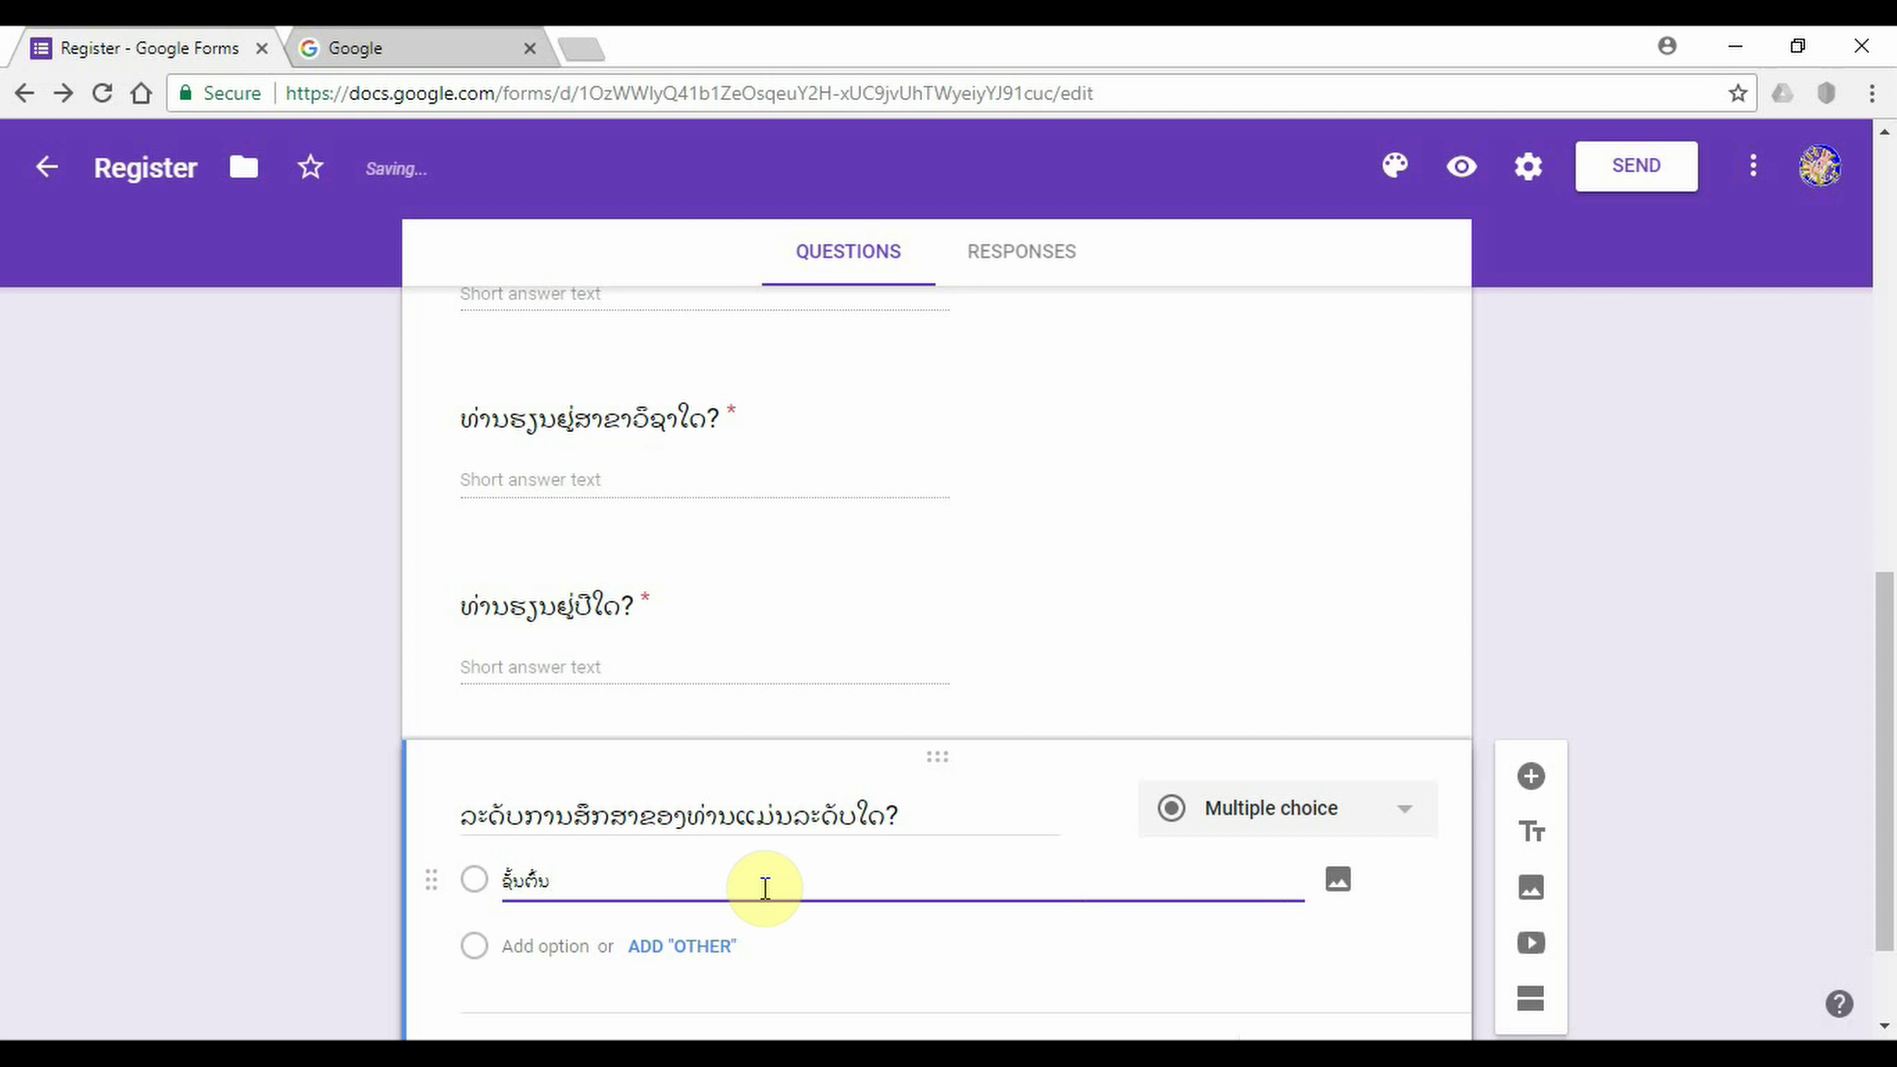
- Add "ຊັ້ນກາງ" and "ຊັ້ນສູງ" as the second and third options of the education-level question
{"action": "key", "text": "Return"}
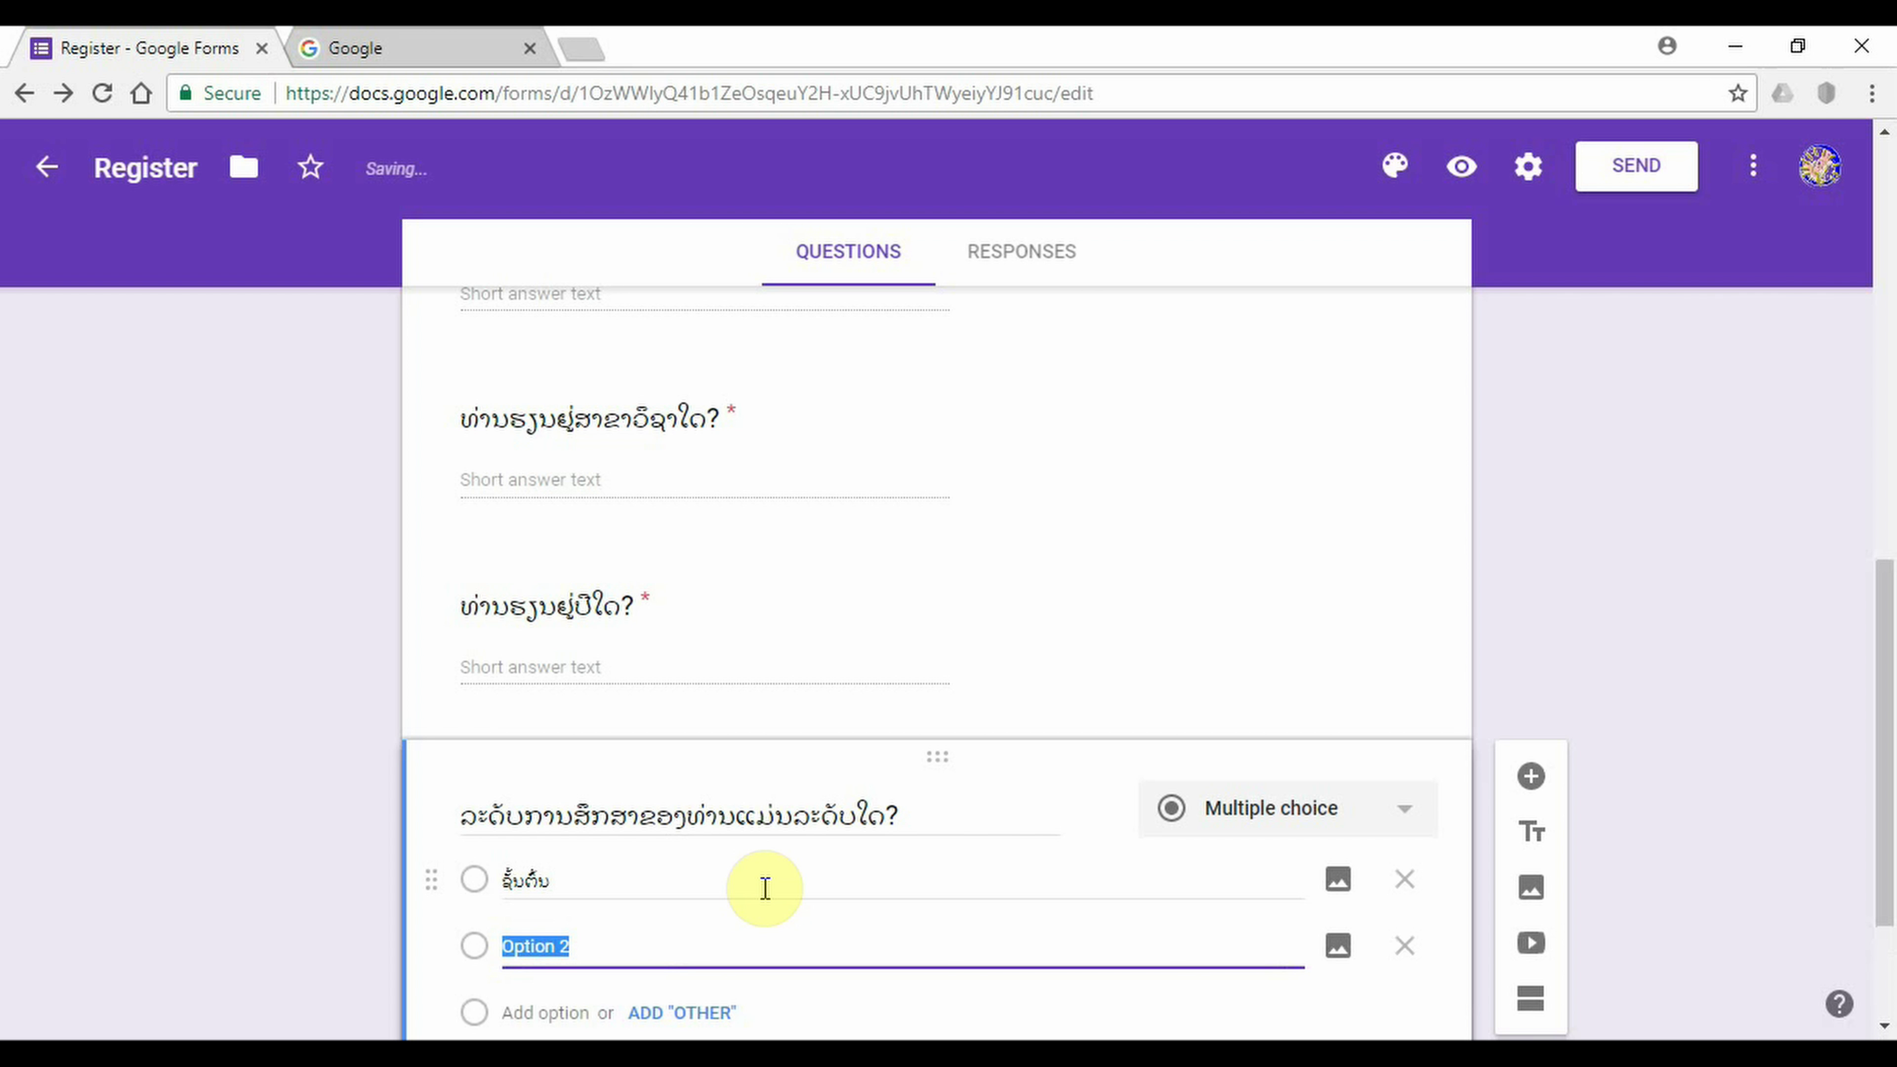
{"action": "type", "text": "ຊັ້ນກາງ"}
{"action": "key", "text": "Left"}
{"action": "key", "text": "Left"}
{"action": "key", "text": "BackSpace"}
{"action": "key", "text": "BackSpace"}
{"action": "key", "text": "BackSpace"}
{"action": "type", "text": "ຊ"}
{"action": "key", "text": "Return"}
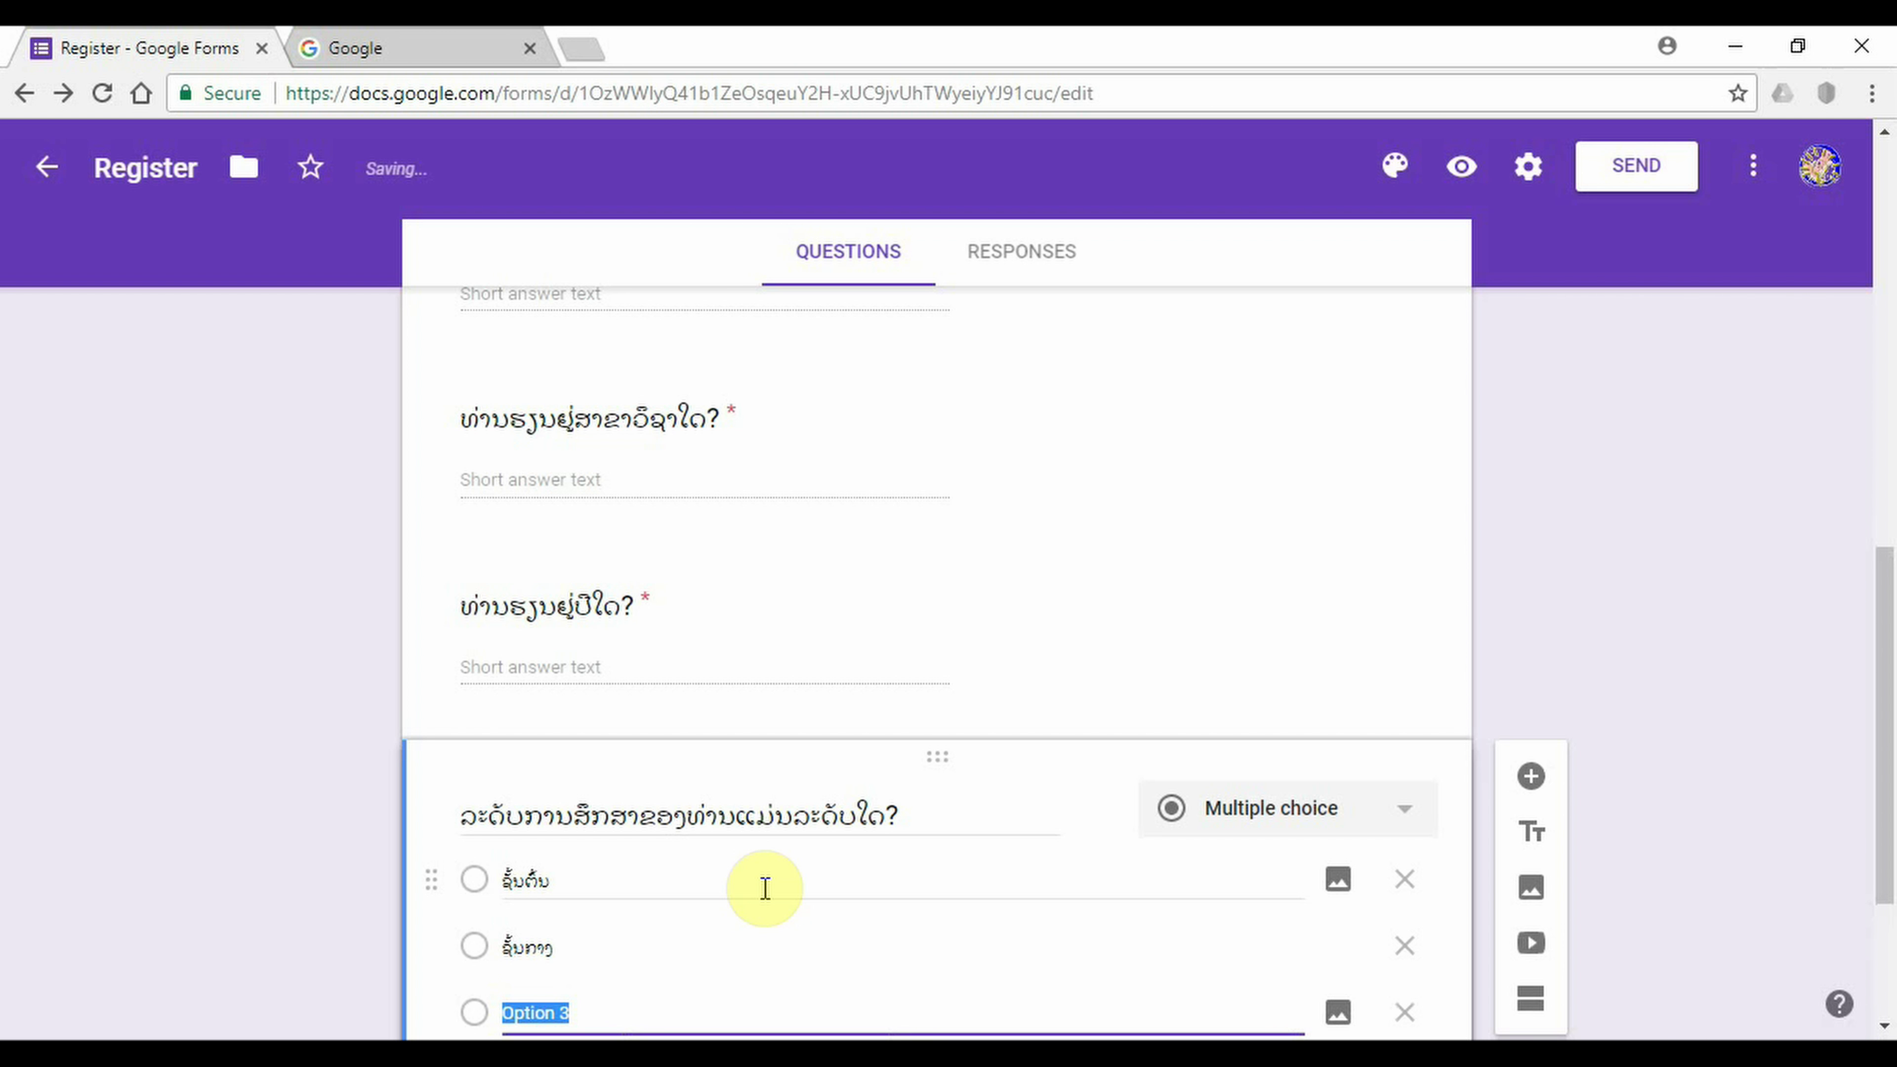
{"action": "type", "text": "ຊັ້ນສູງ"}
- Add the degree options "ປະລິນຍາຕີ", "ປະລິນຍາໂທ" and "ປະລິນຍາເອກ" to the education-level question
{"action": "key", "text": "Return"}
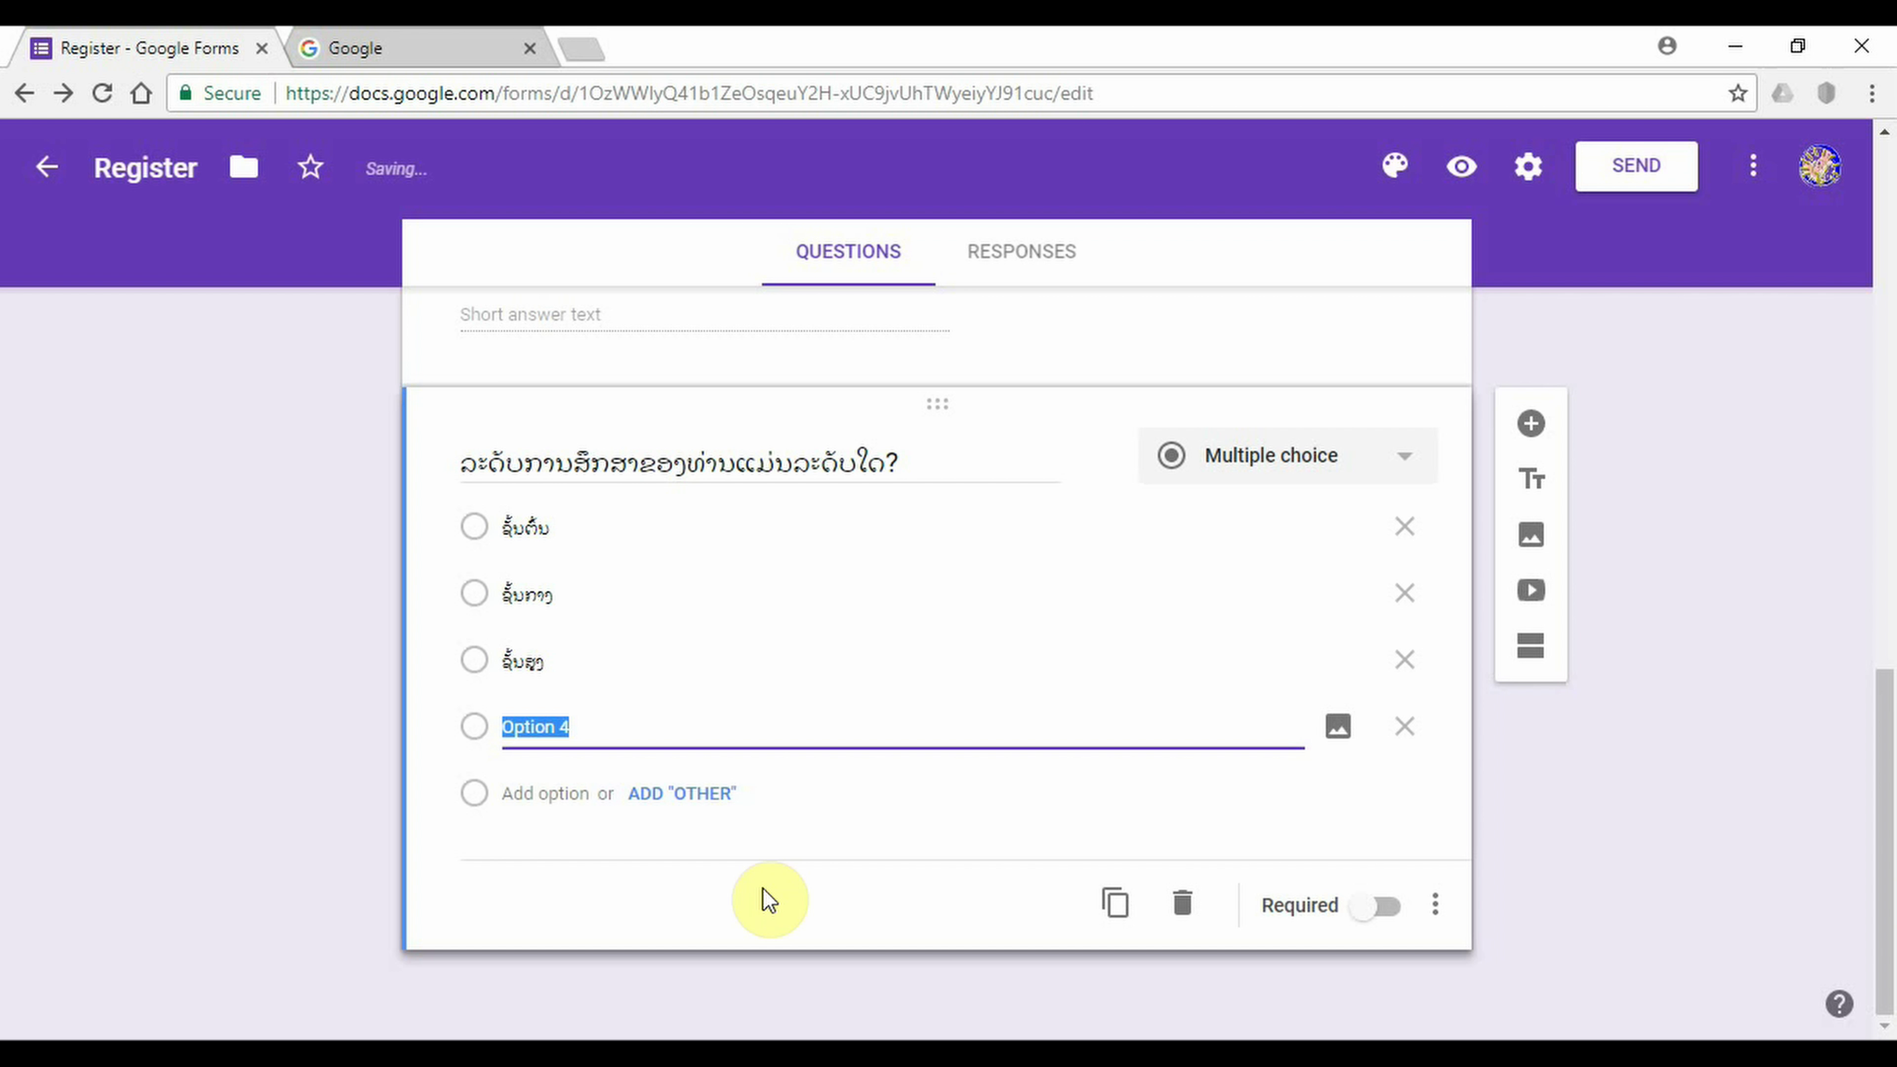
{"action": "type", "text": "ປະລິນຍາຕີ"}
{"action": "key", "text": "Return"}
{"action": "type", "text": "ປະລິນ"}
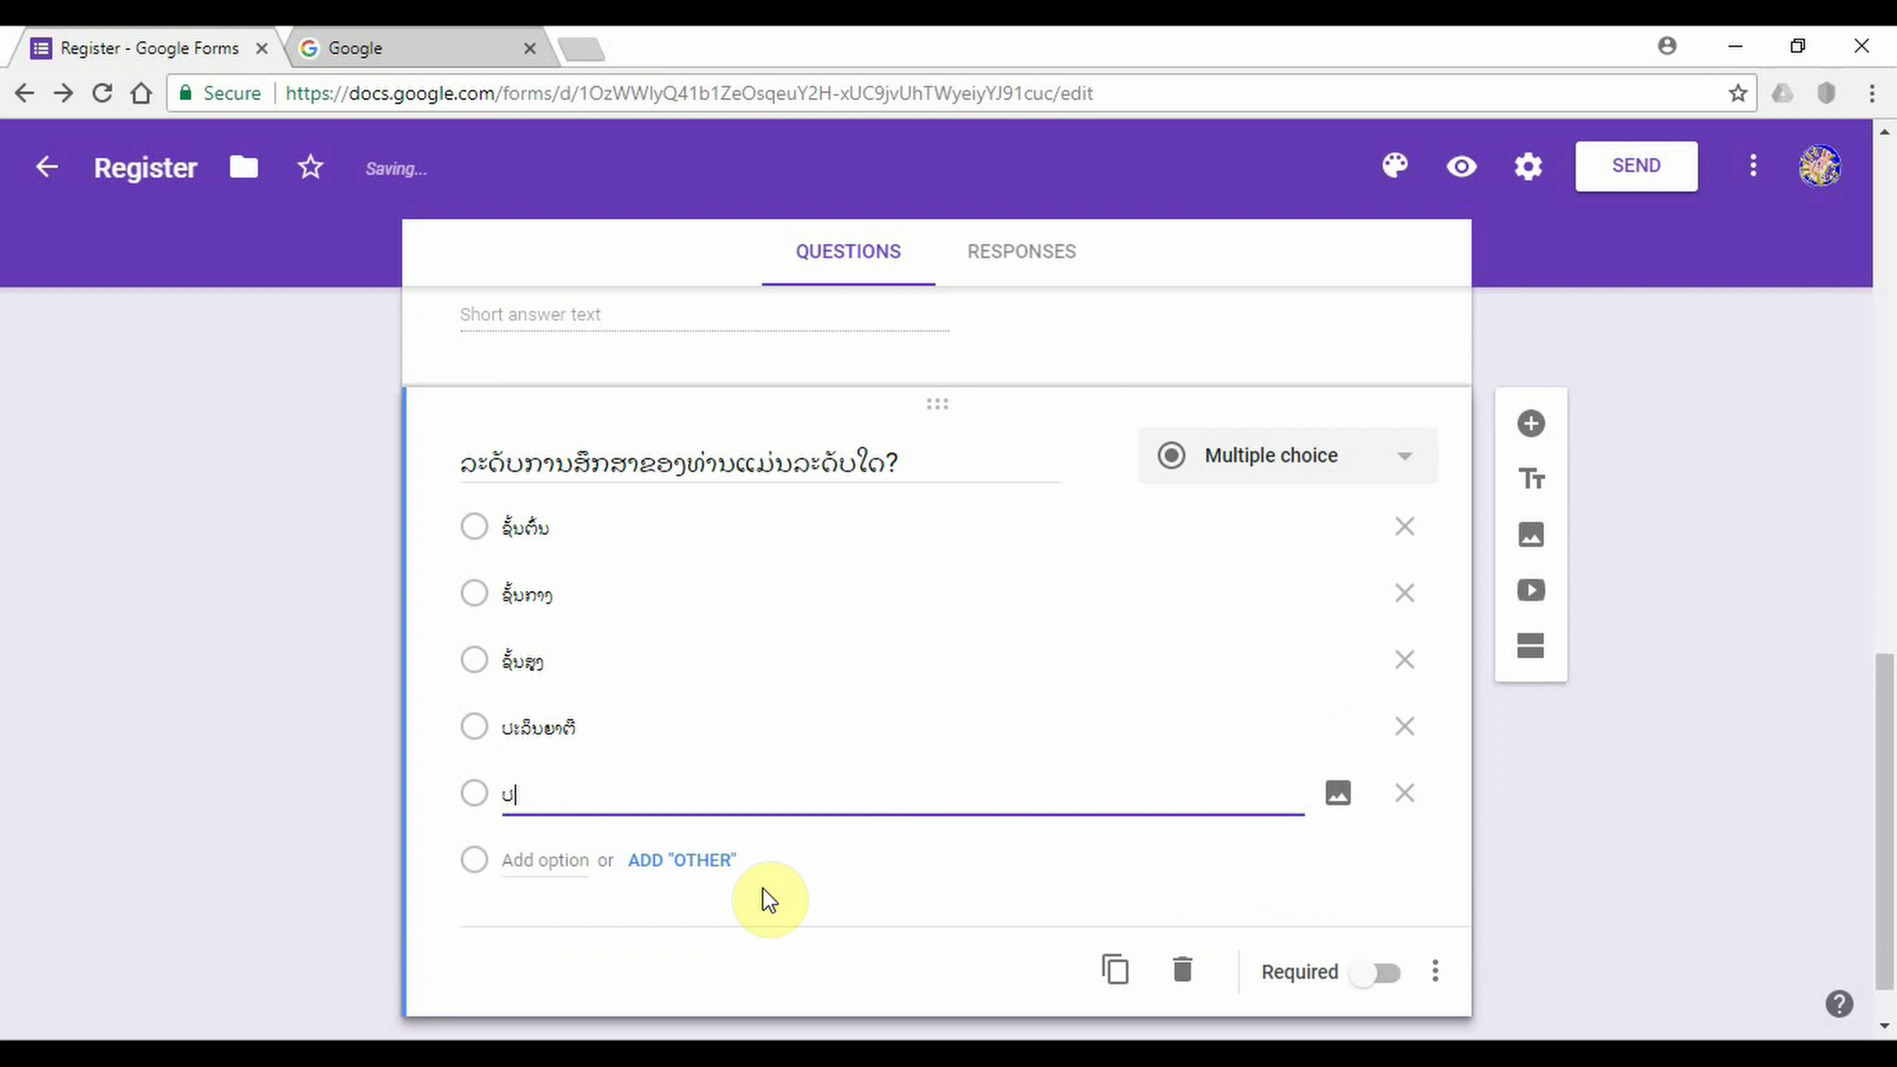
{"action": "type", "text": "ຍາໂທ"}
{"action": "key", "text": "BackSpace"}
{"action": "type", "text": "ທ"}
{"action": "key", "text": "Return"}
{"action": "type", "text": "ປ"}
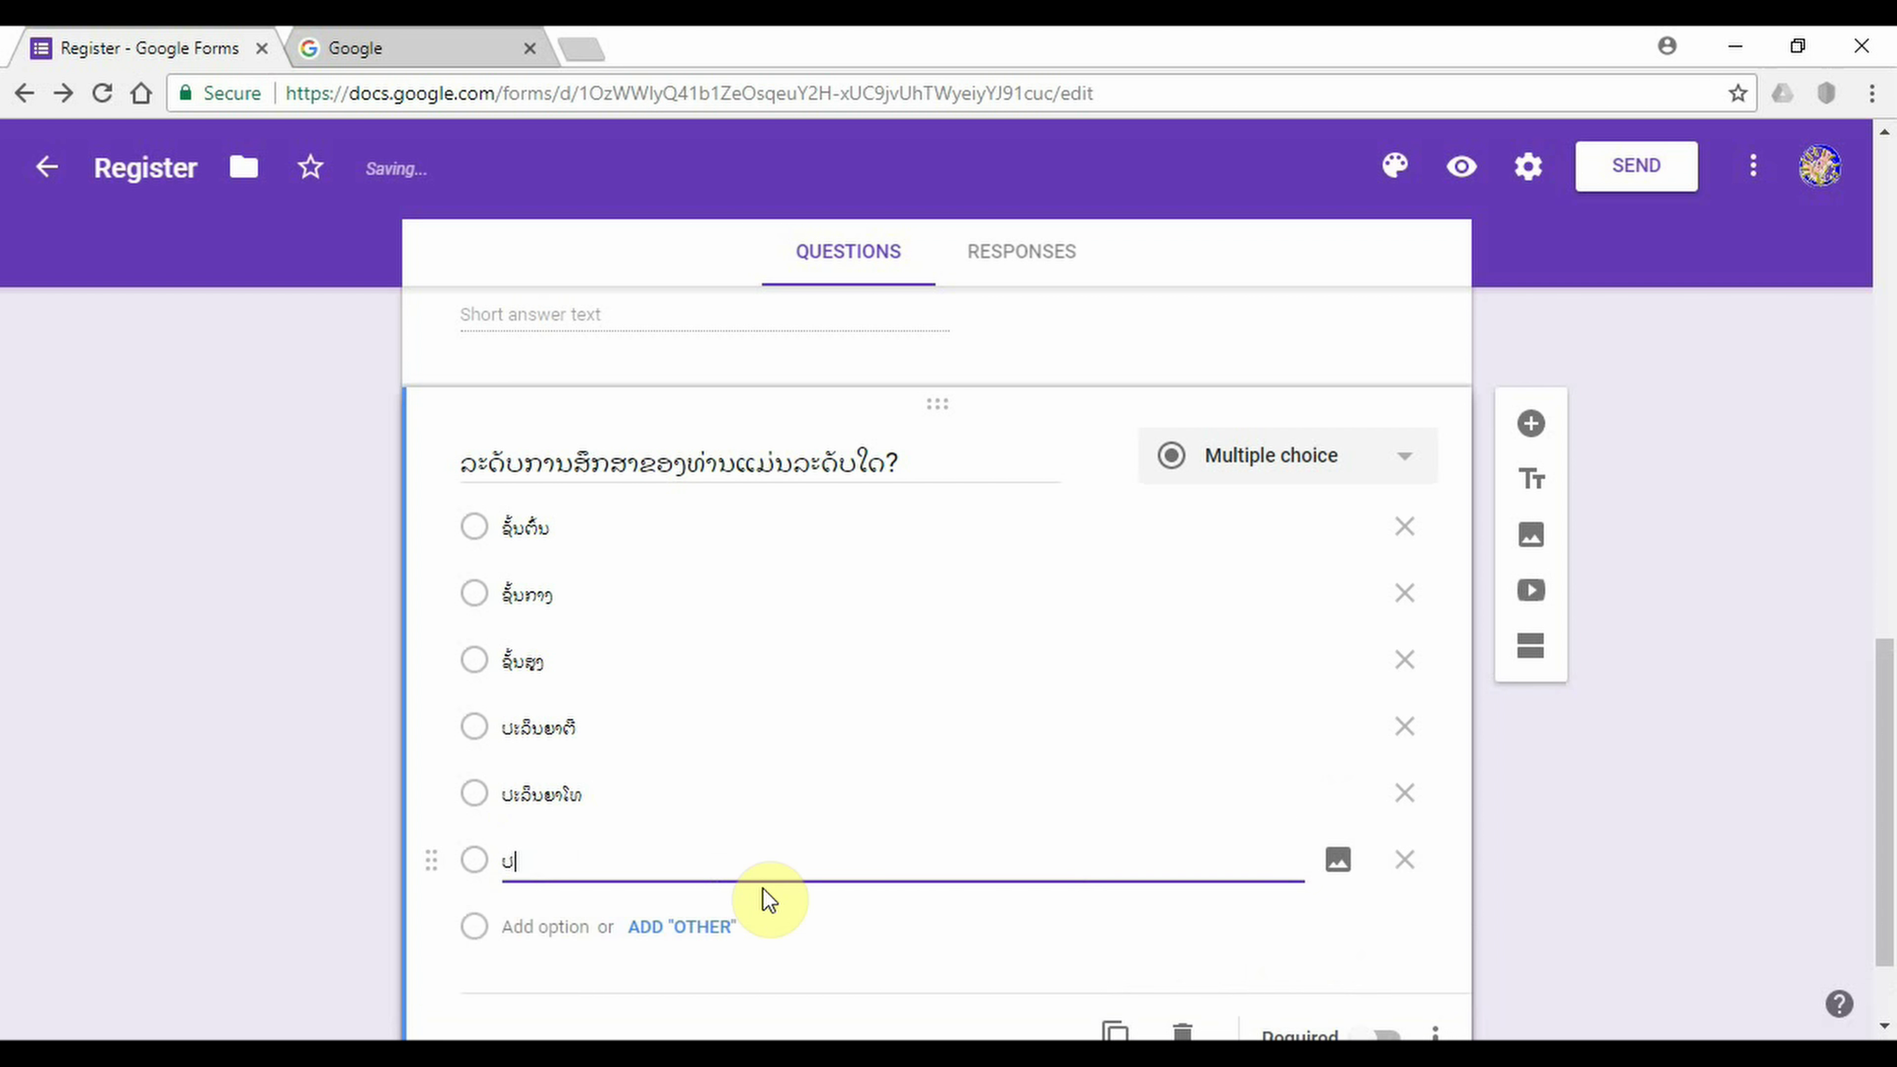
{"action": "type", "text": "ະລິນຍາເອກ"}
- Check the remaining choices in the Word questionnaire and add an "Other" choice to the education-level question in Google Forms
{"action": "left_click", "coordinate": [679, 1054]}
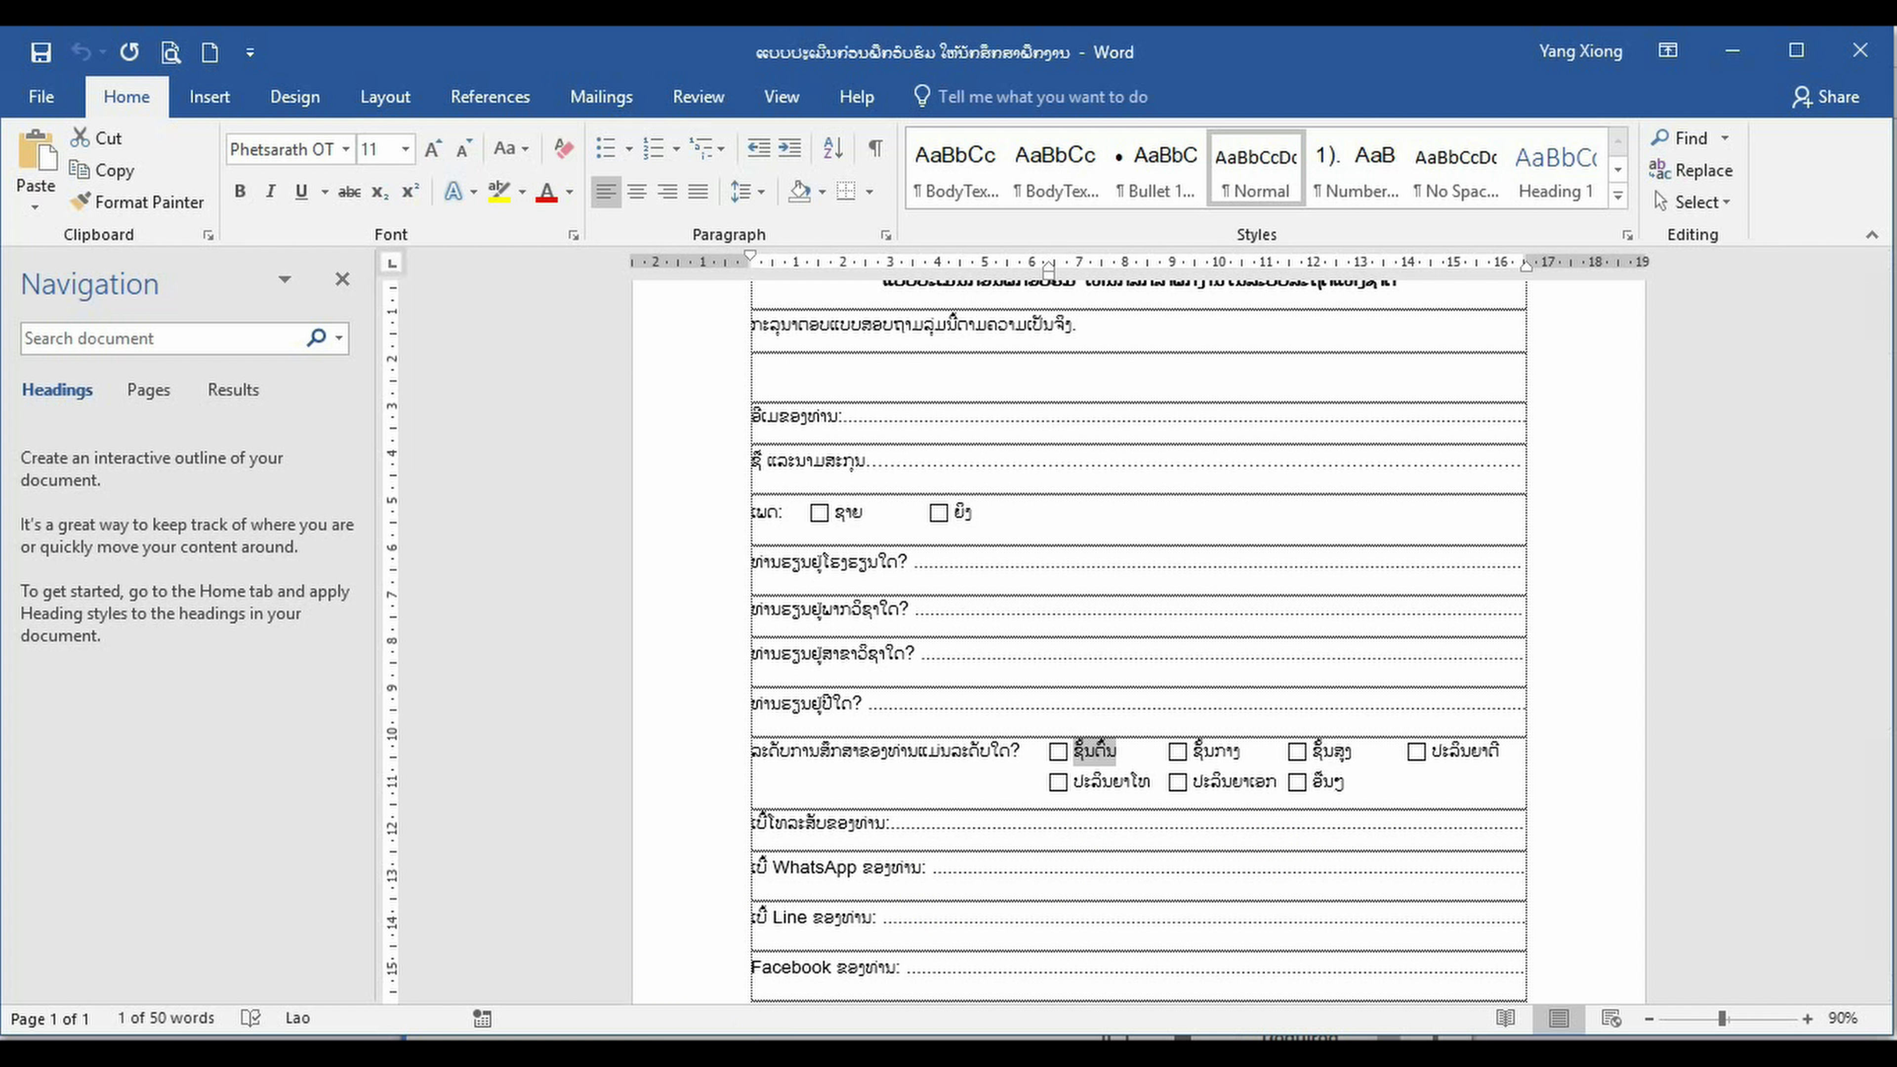
{"action": "left_click", "coordinate": [591, 1053]}
{"action": "left_click", "coordinate": [695, 934]}
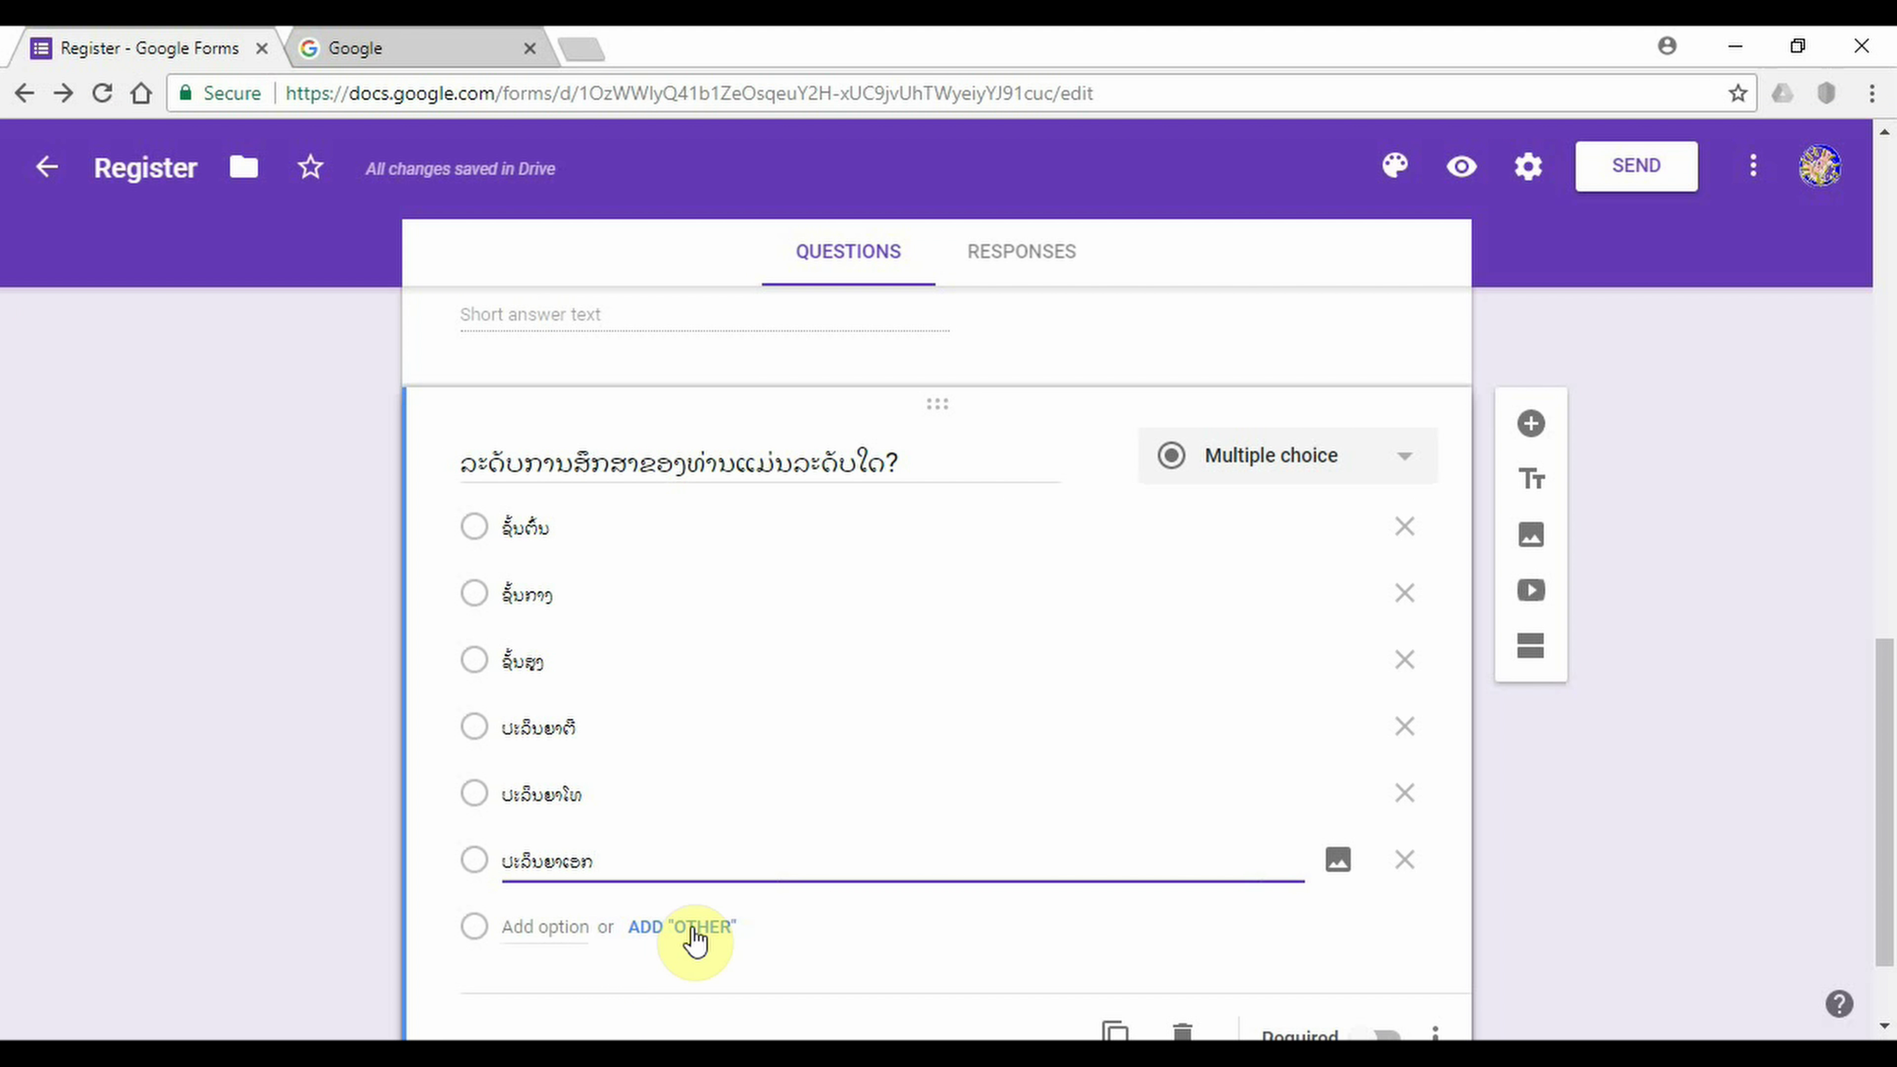
{"action": "left_click", "coordinate": [696, 793]}
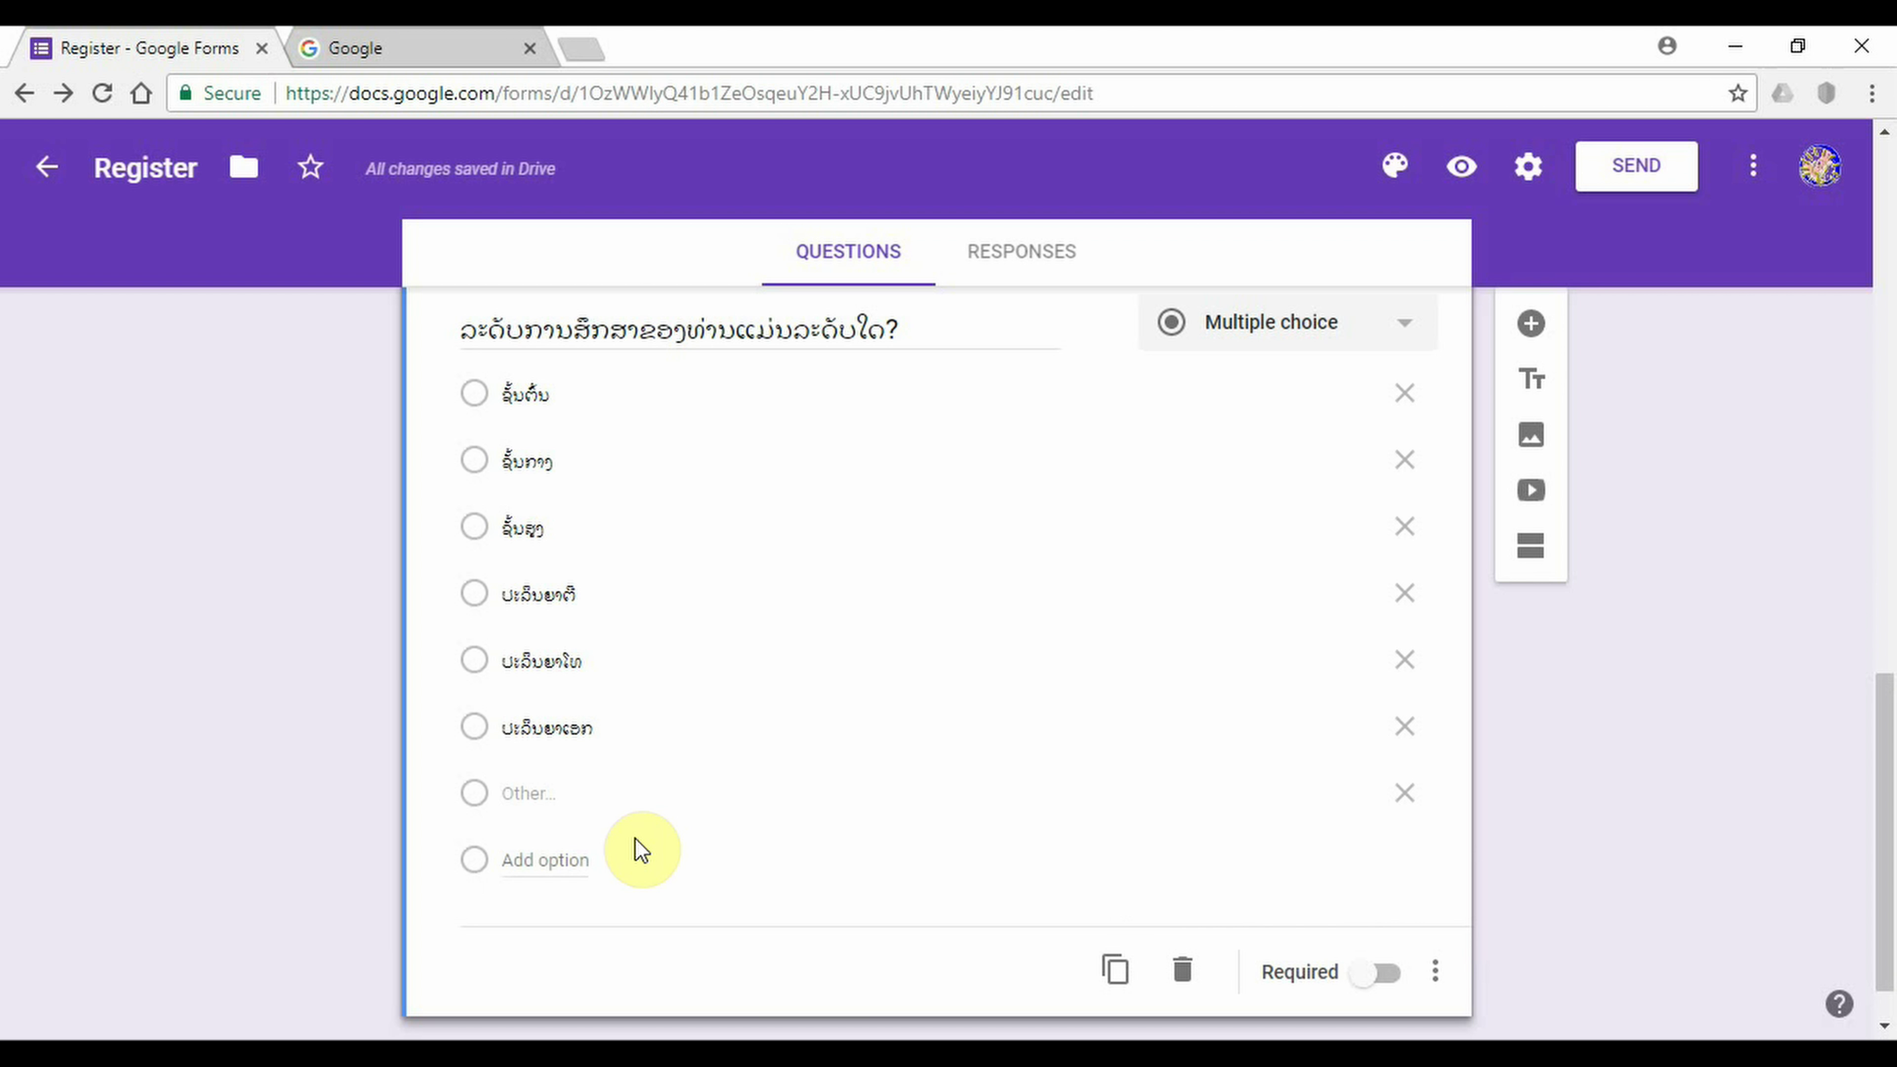
{"action": "left_click", "coordinate": [576, 861]}
{"action": "type", "text": "ອື່ນໆ"}
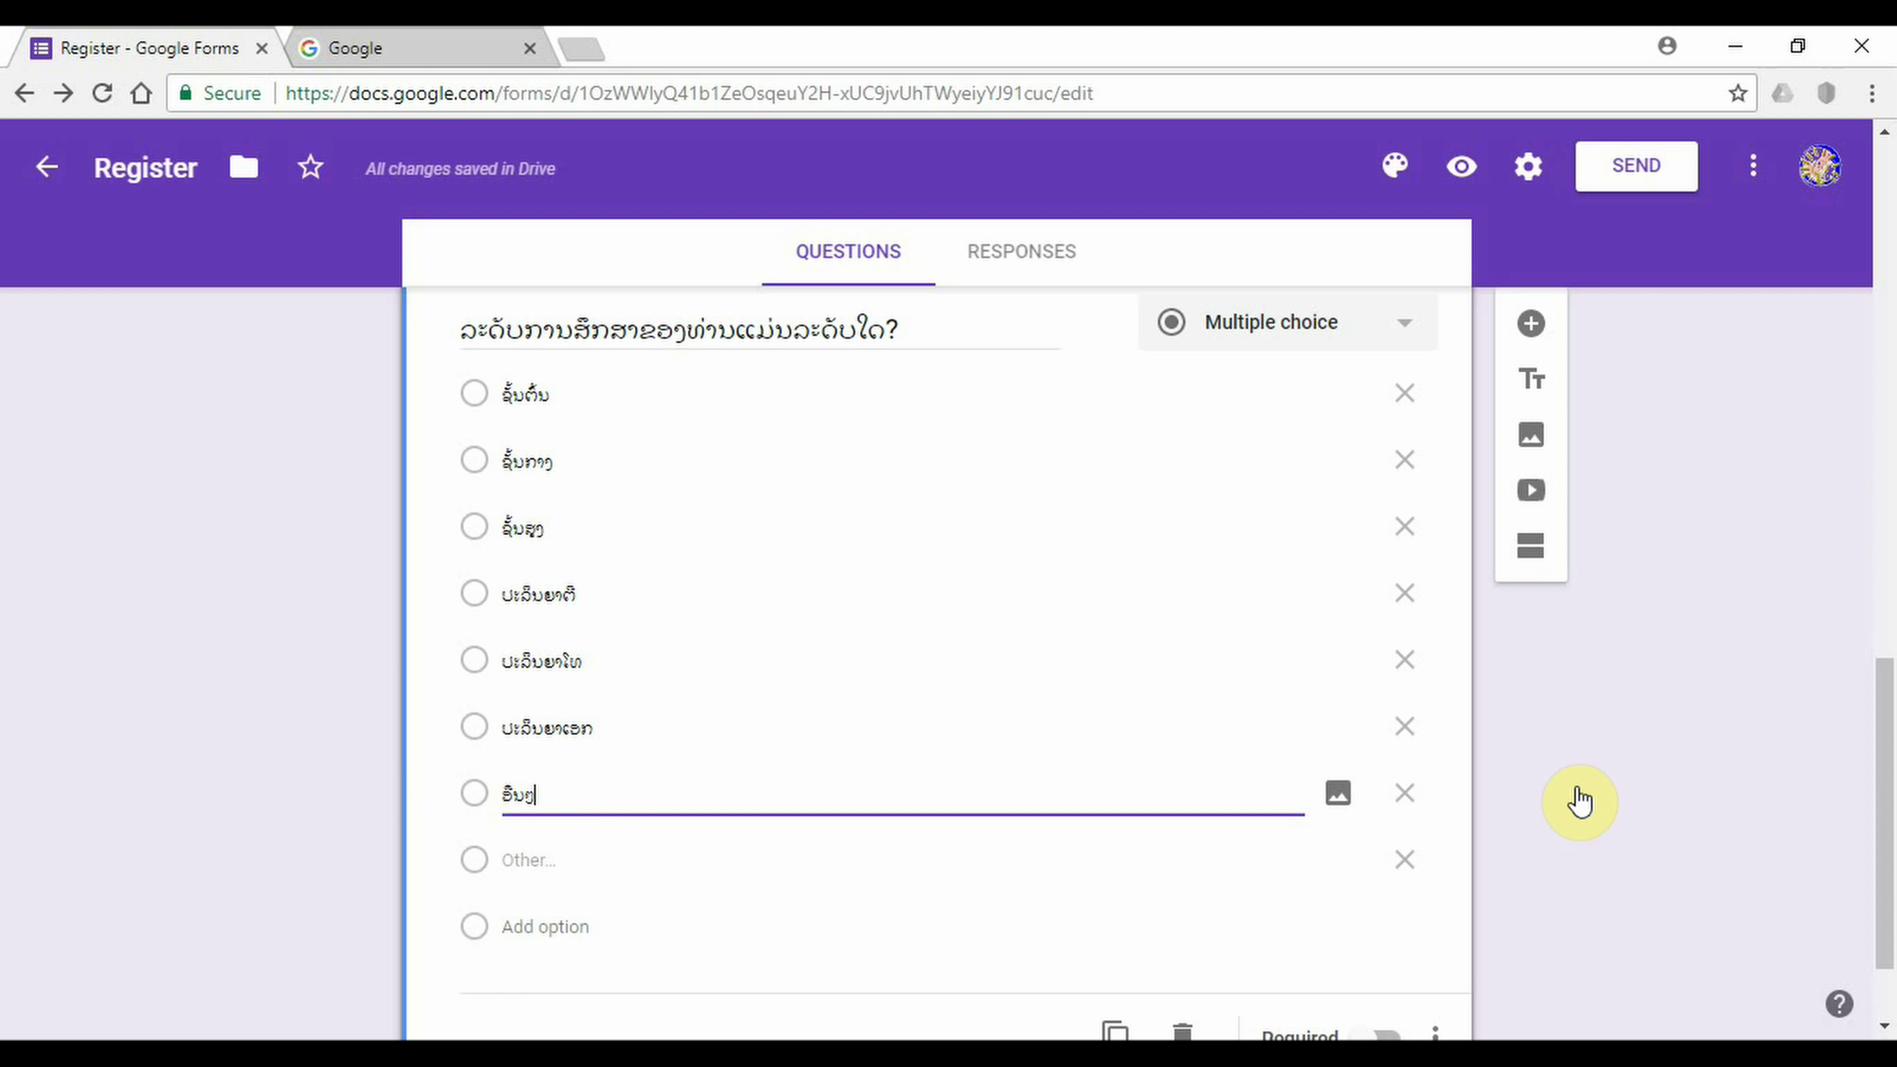
{"action": "left_click", "coordinate": [1407, 796]}
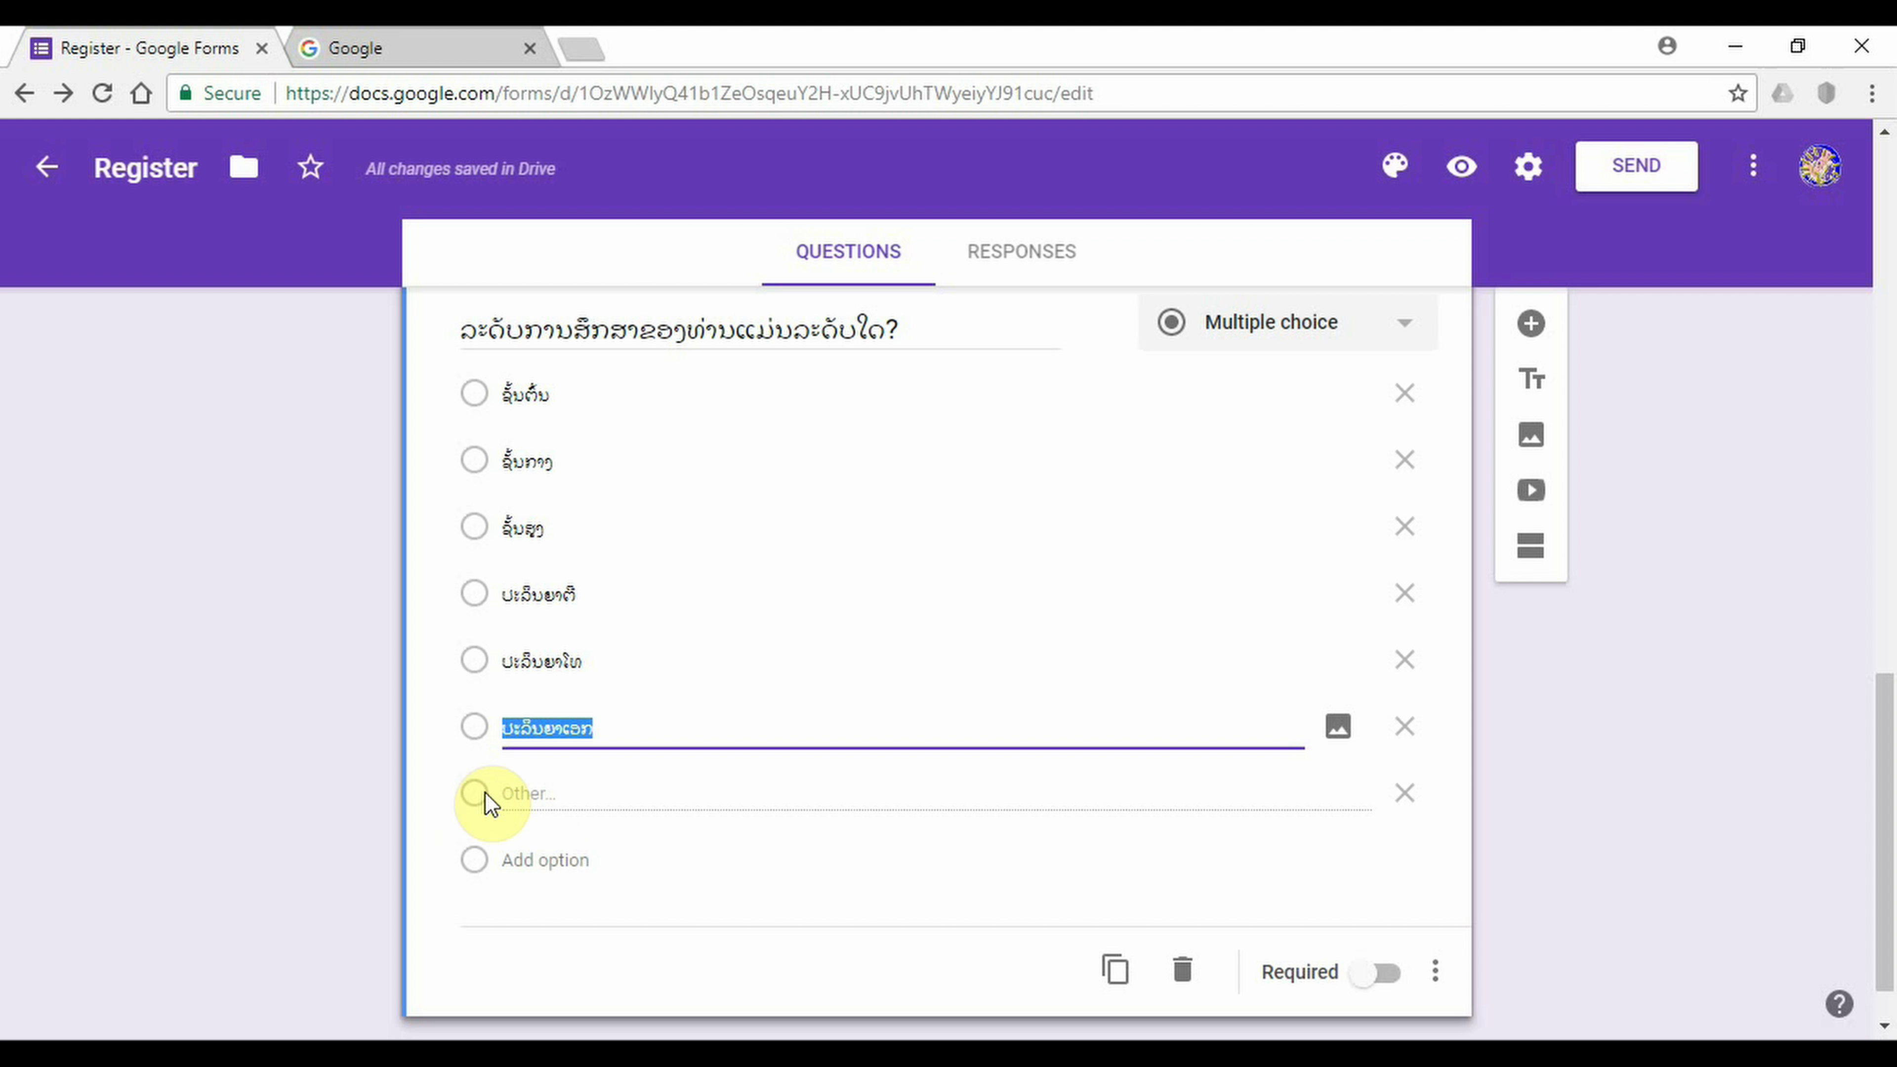
- Make the education-level question required, and copy the phone-number question's title without its colon from the Word questionnaire
{"action": "left_click", "coordinate": [1367, 979]}
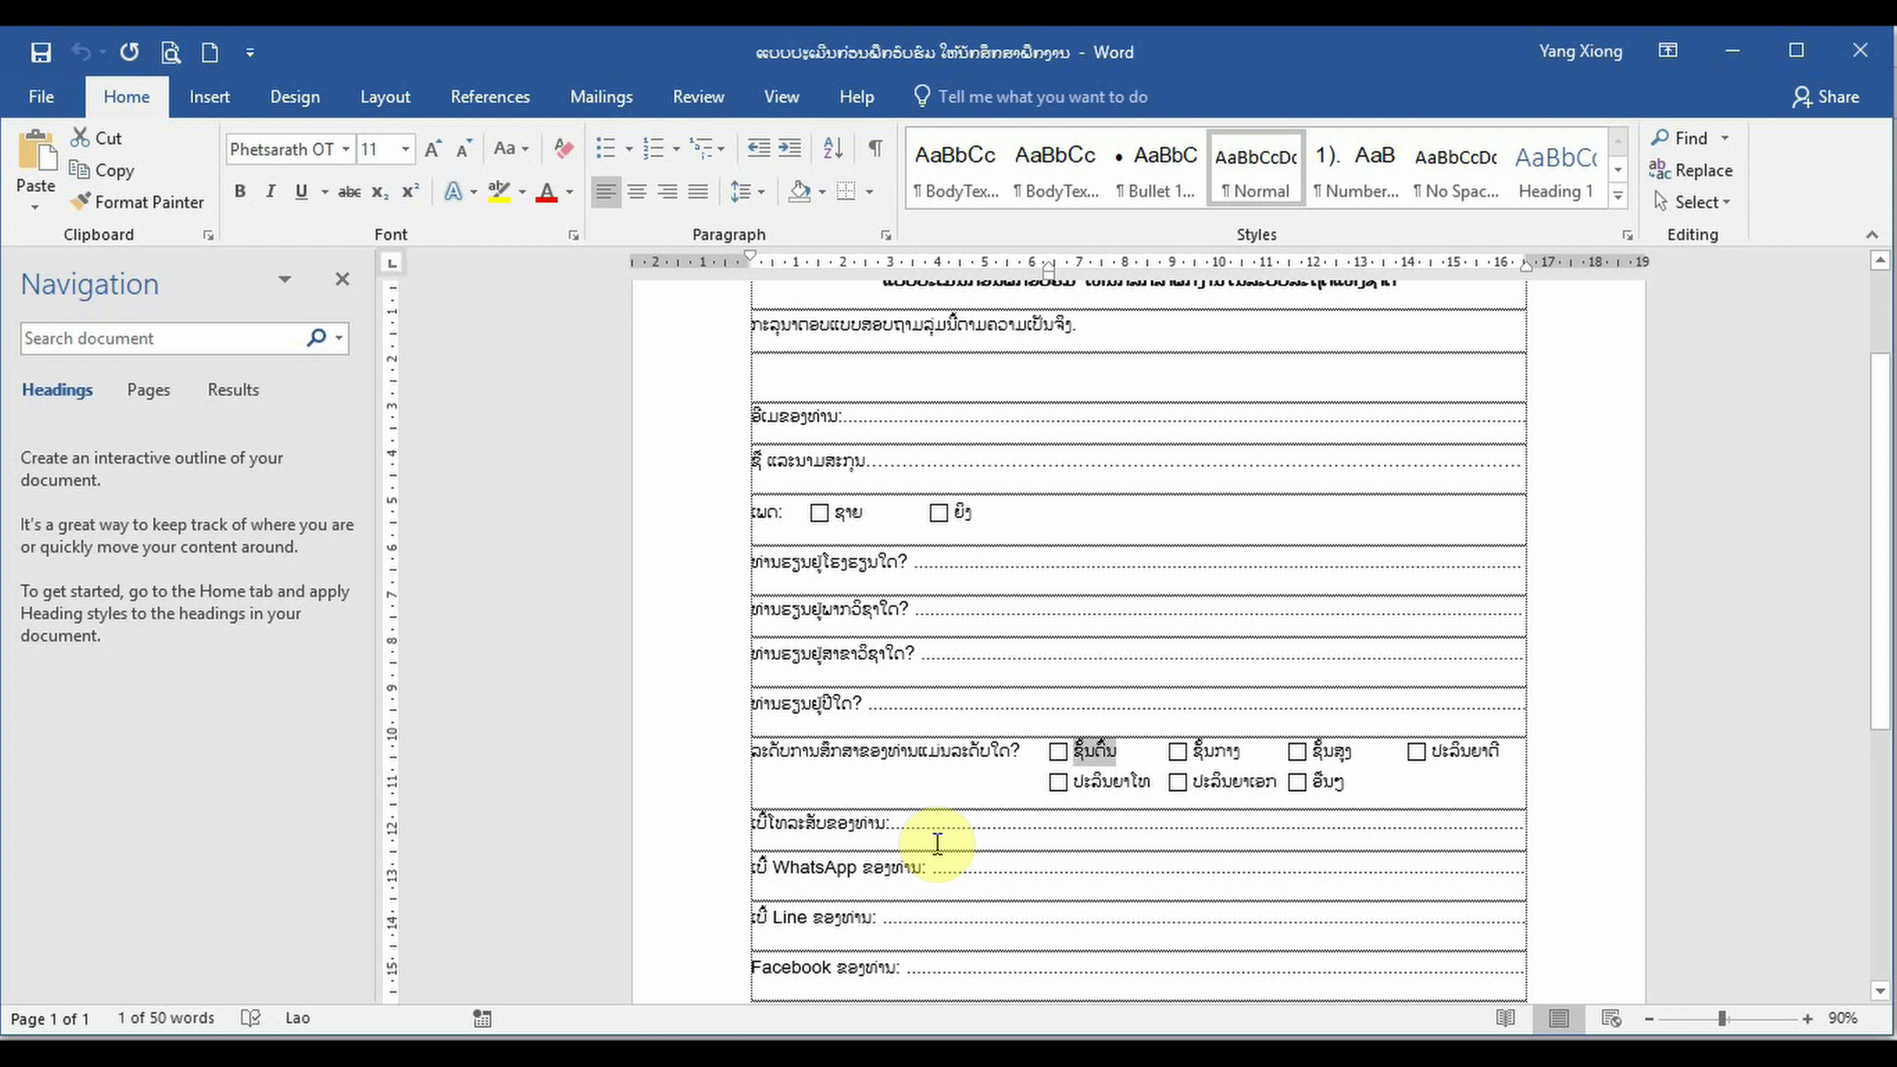
{"action": "scroll", "coordinate": [1088, 696], "scroll_direction": "down", "scroll_amount": 1}
{"action": "scroll", "coordinate": [1088, 696], "scroll_direction": "down", "scroll_amount": 1}
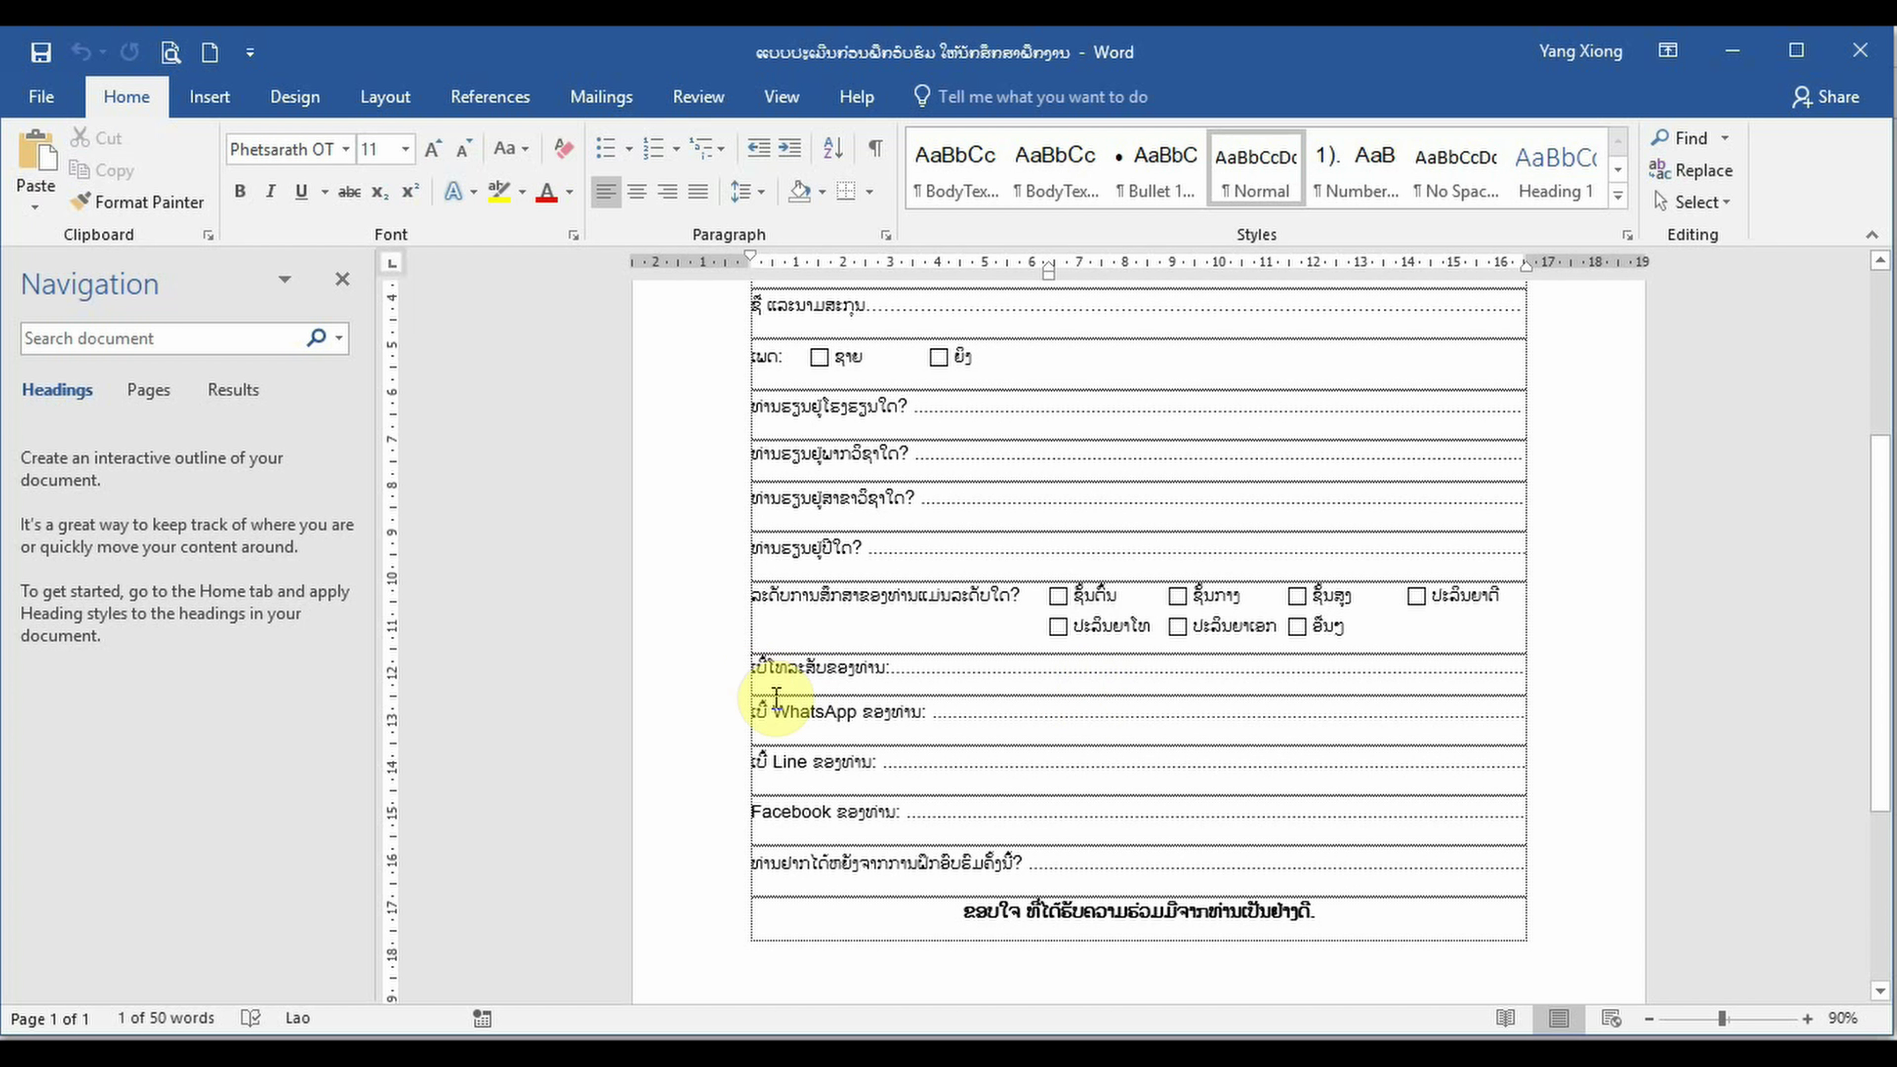
{"action": "left_click", "coordinate": [833, 678]}
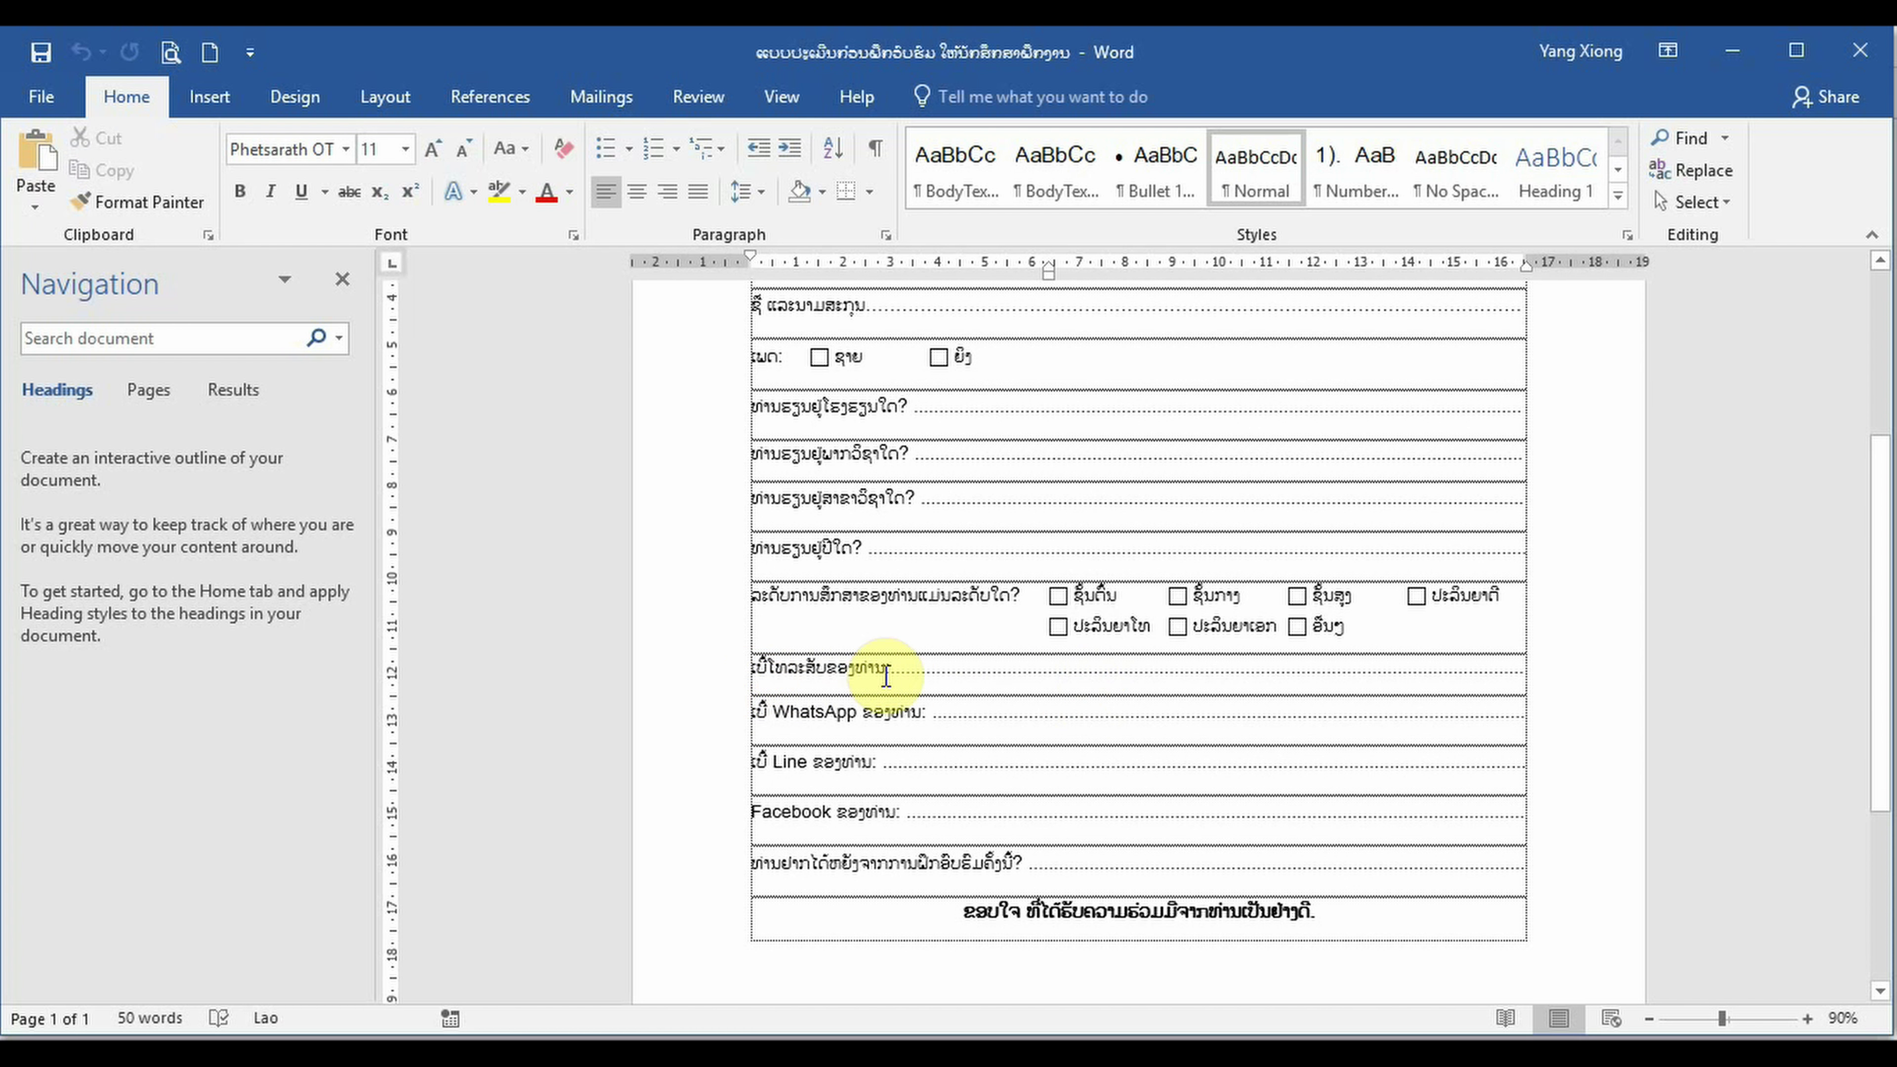
{"action": "double_click", "coordinate": [893, 662]}
{"action": "key", "text": "ctrl+c"}
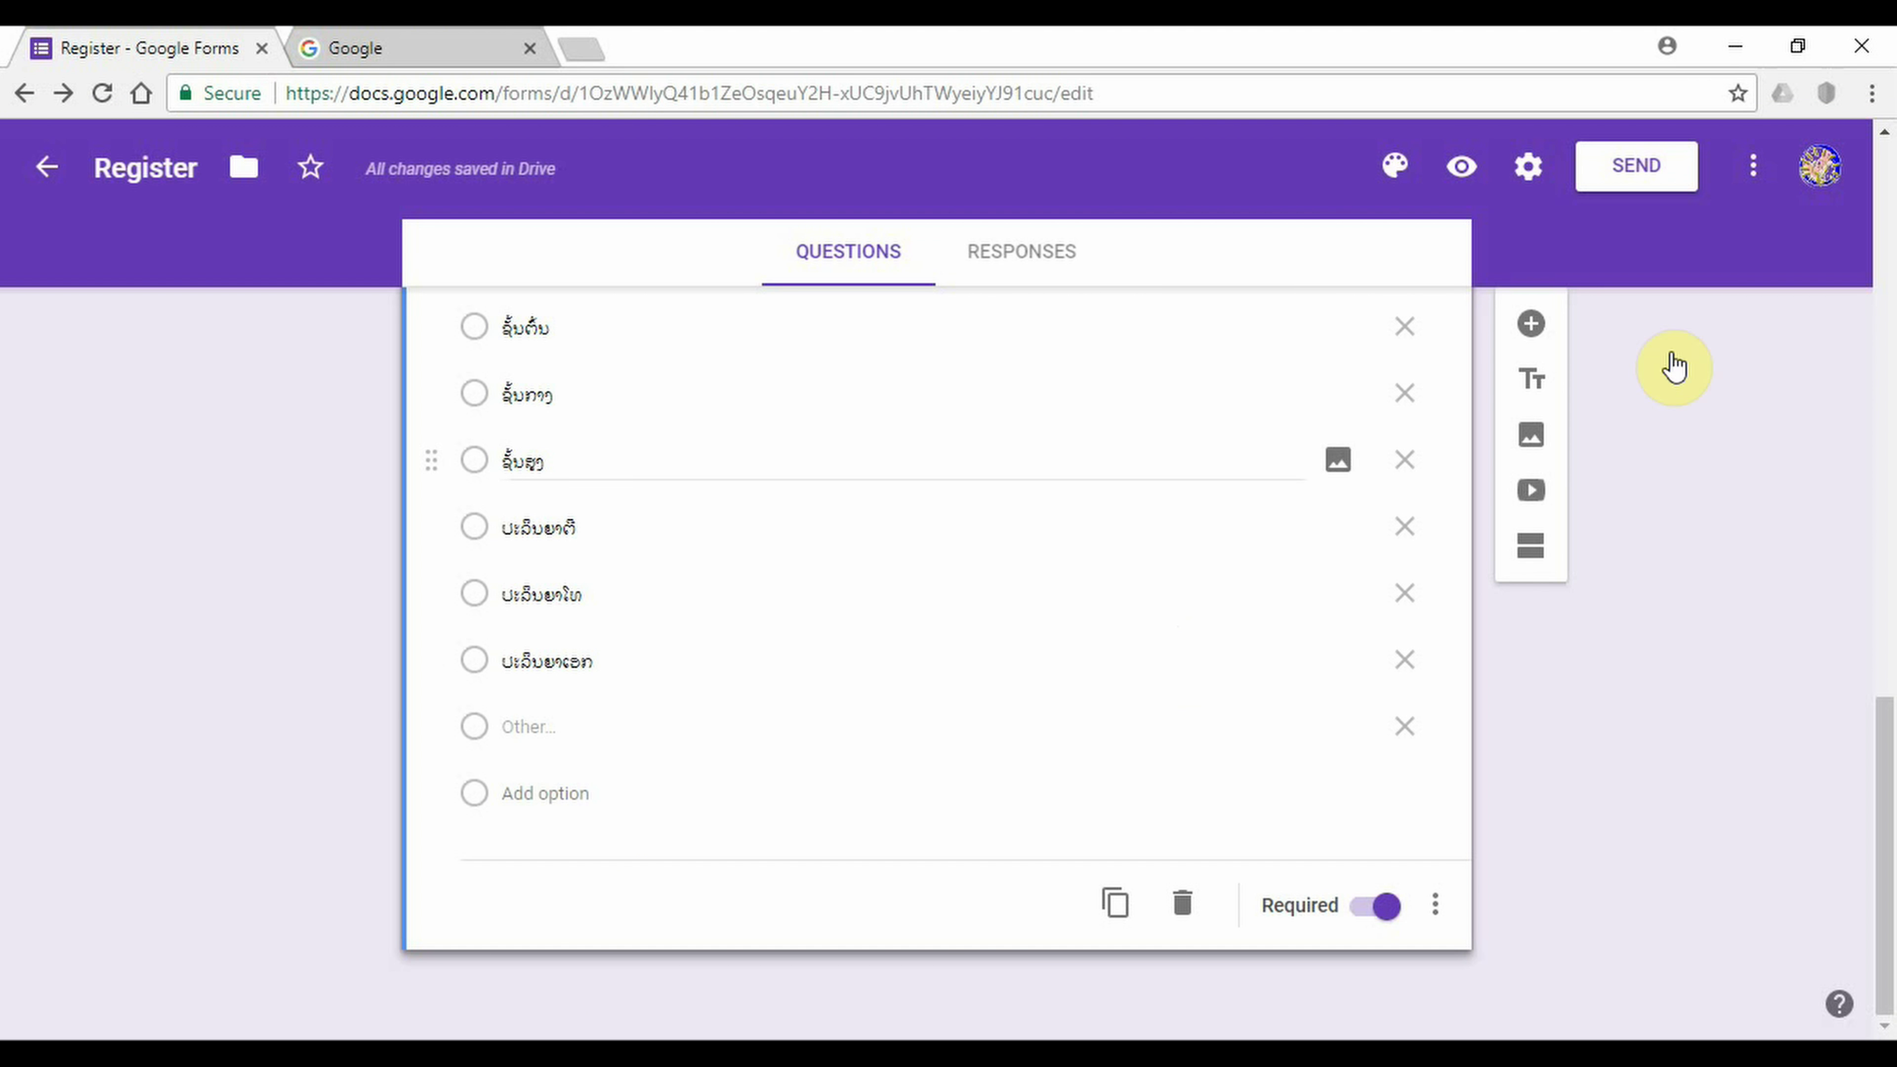
- In the Google Forms form, add a question titled "ເບີ້ໂທລະສັບຂອງທ່ານ" and set its type to Short answer
{"action": "left_click", "coordinate": [1532, 322]}
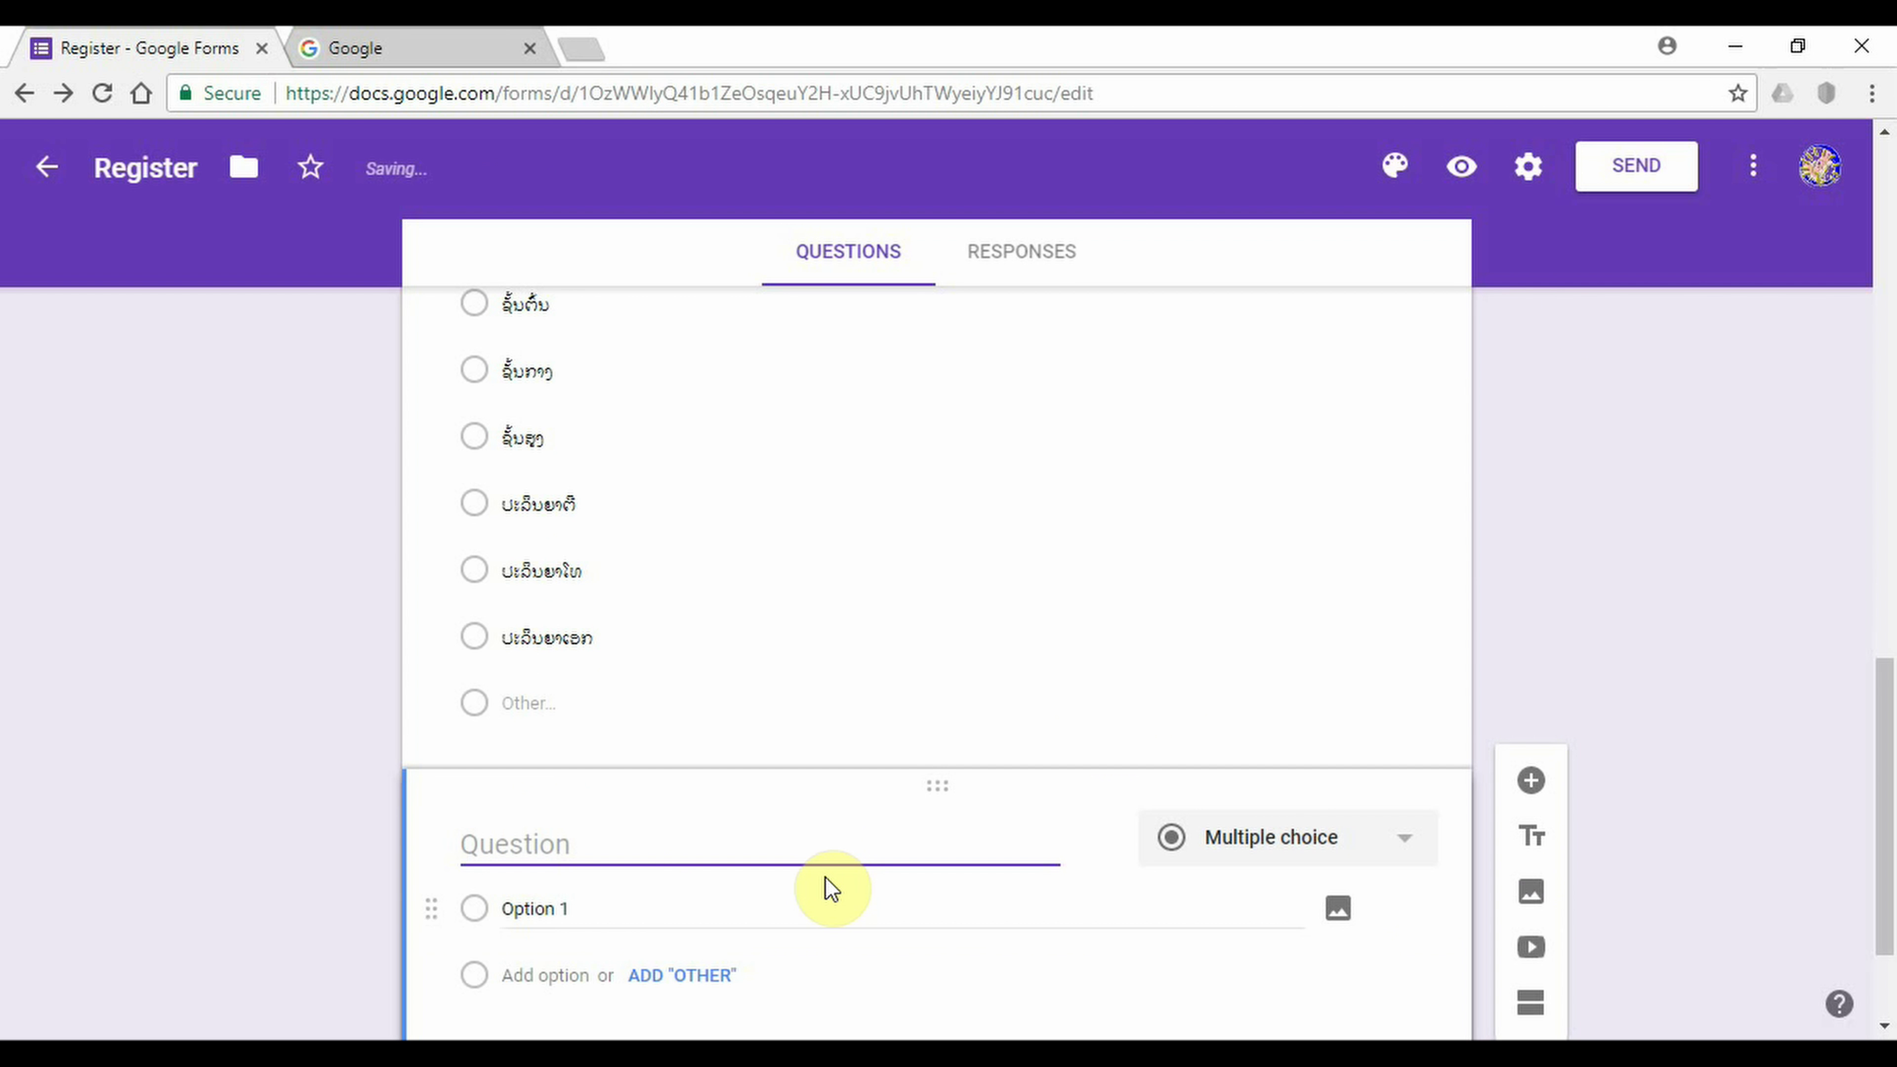
{"action": "key", "text": "ctrl+v"}
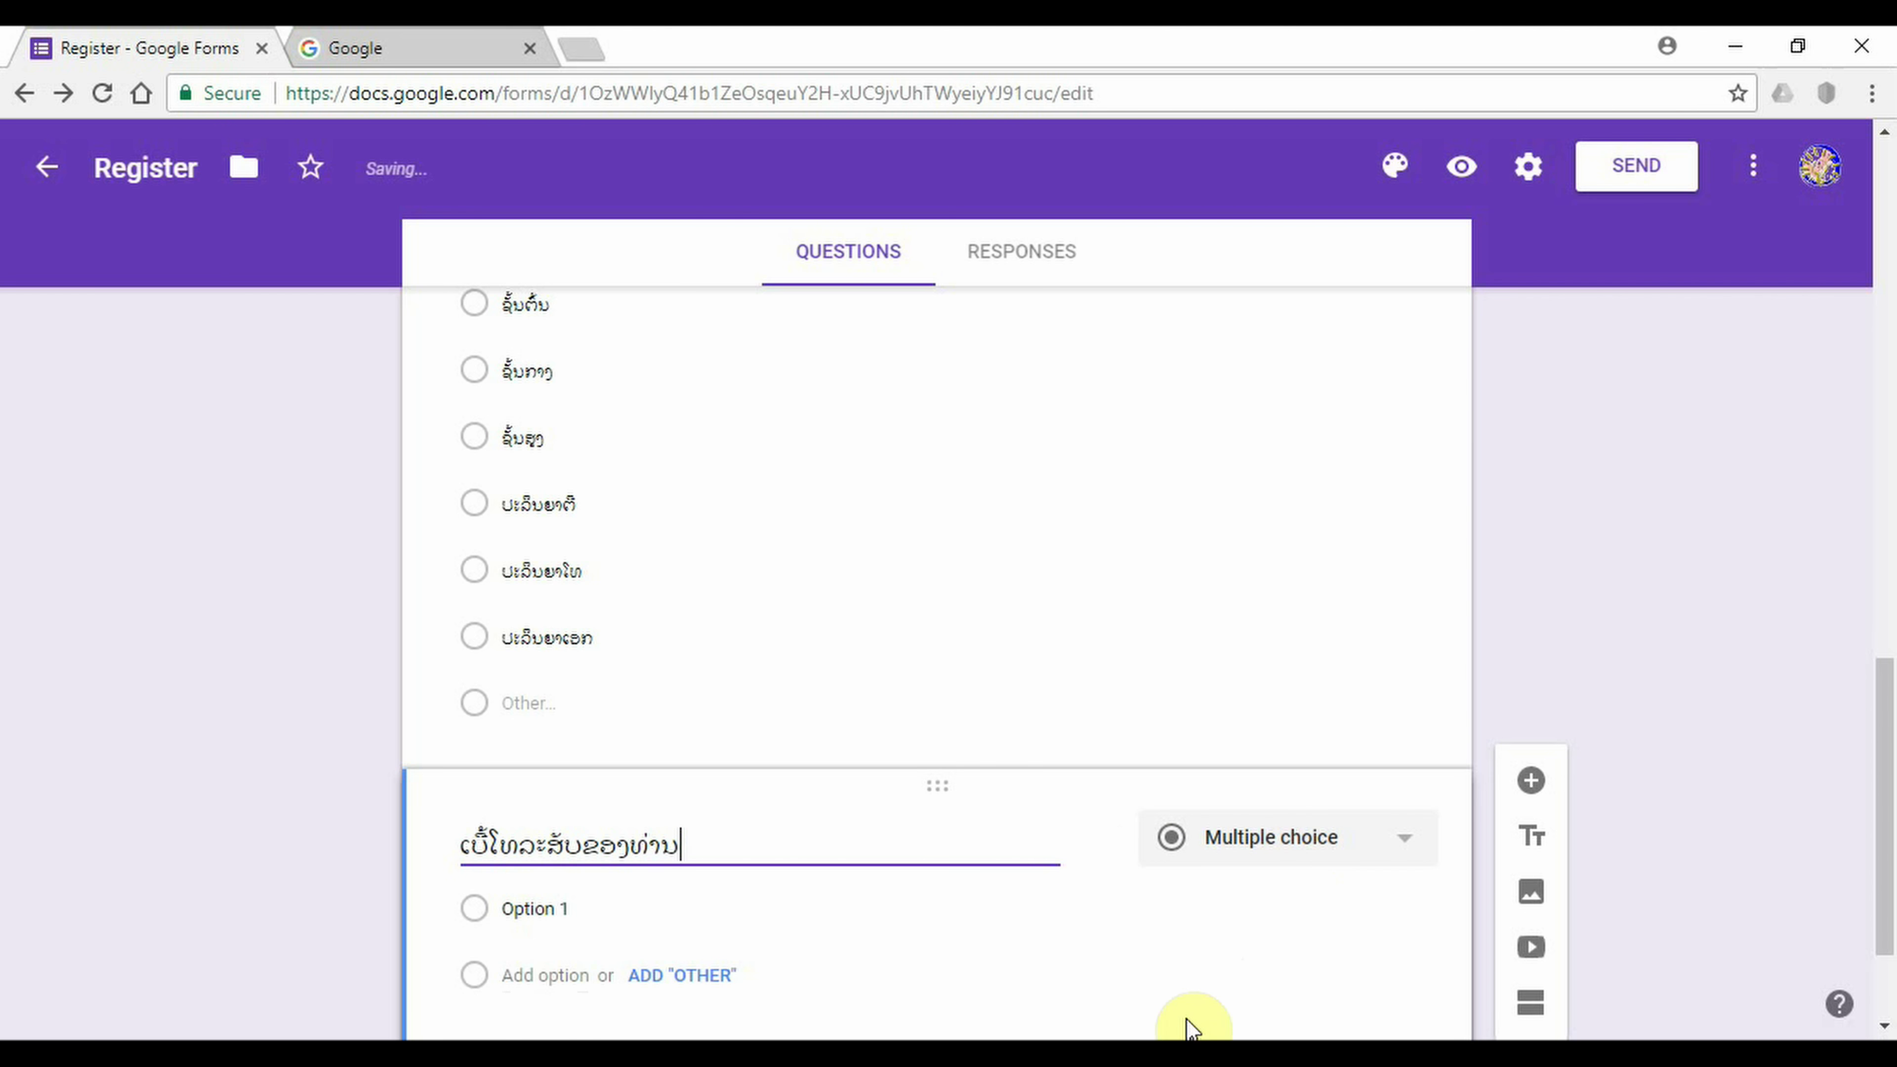
{"action": "mouse_move", "coordinate": [648, 1034]}
{"action": "left_click", "coordinate": [1248, 557]}
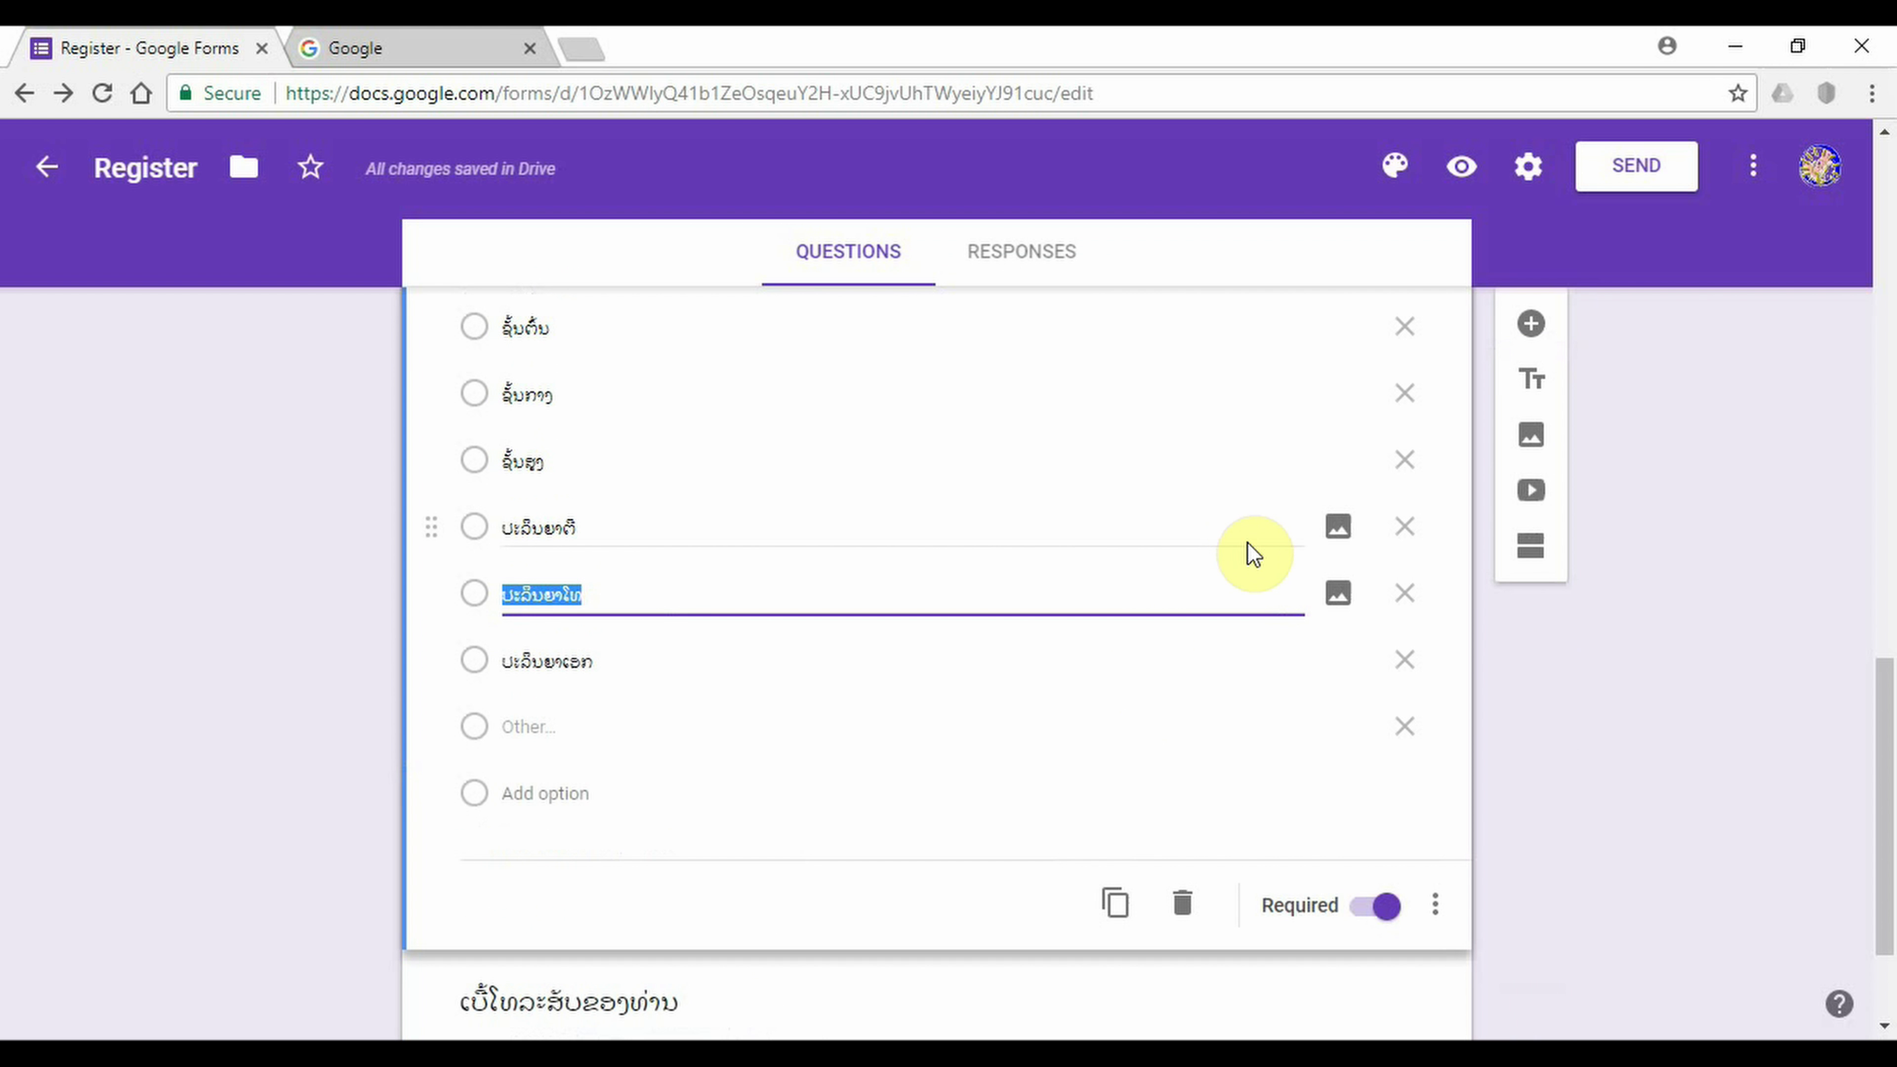
{"action": "left_click", "coordinate": [725, 833]}
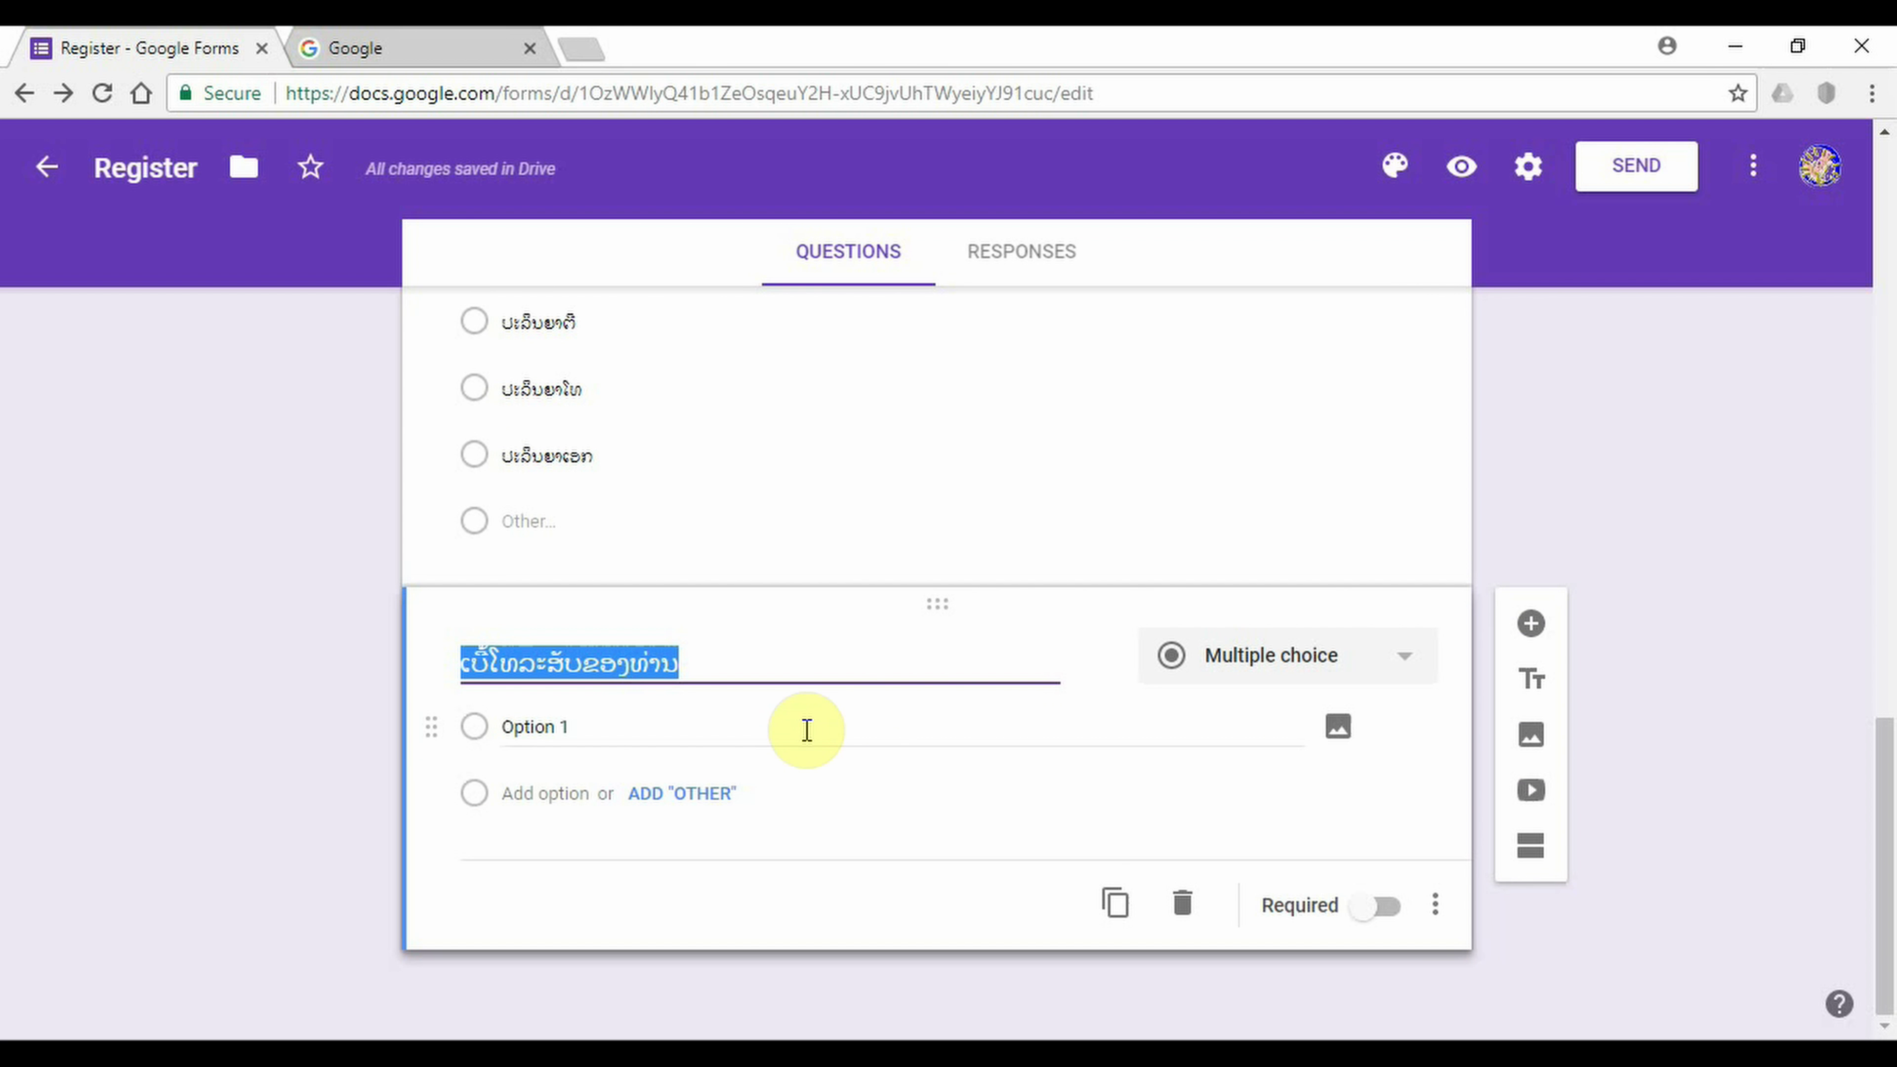
{"action": "left_click", "coordinate": [1389, 661]}
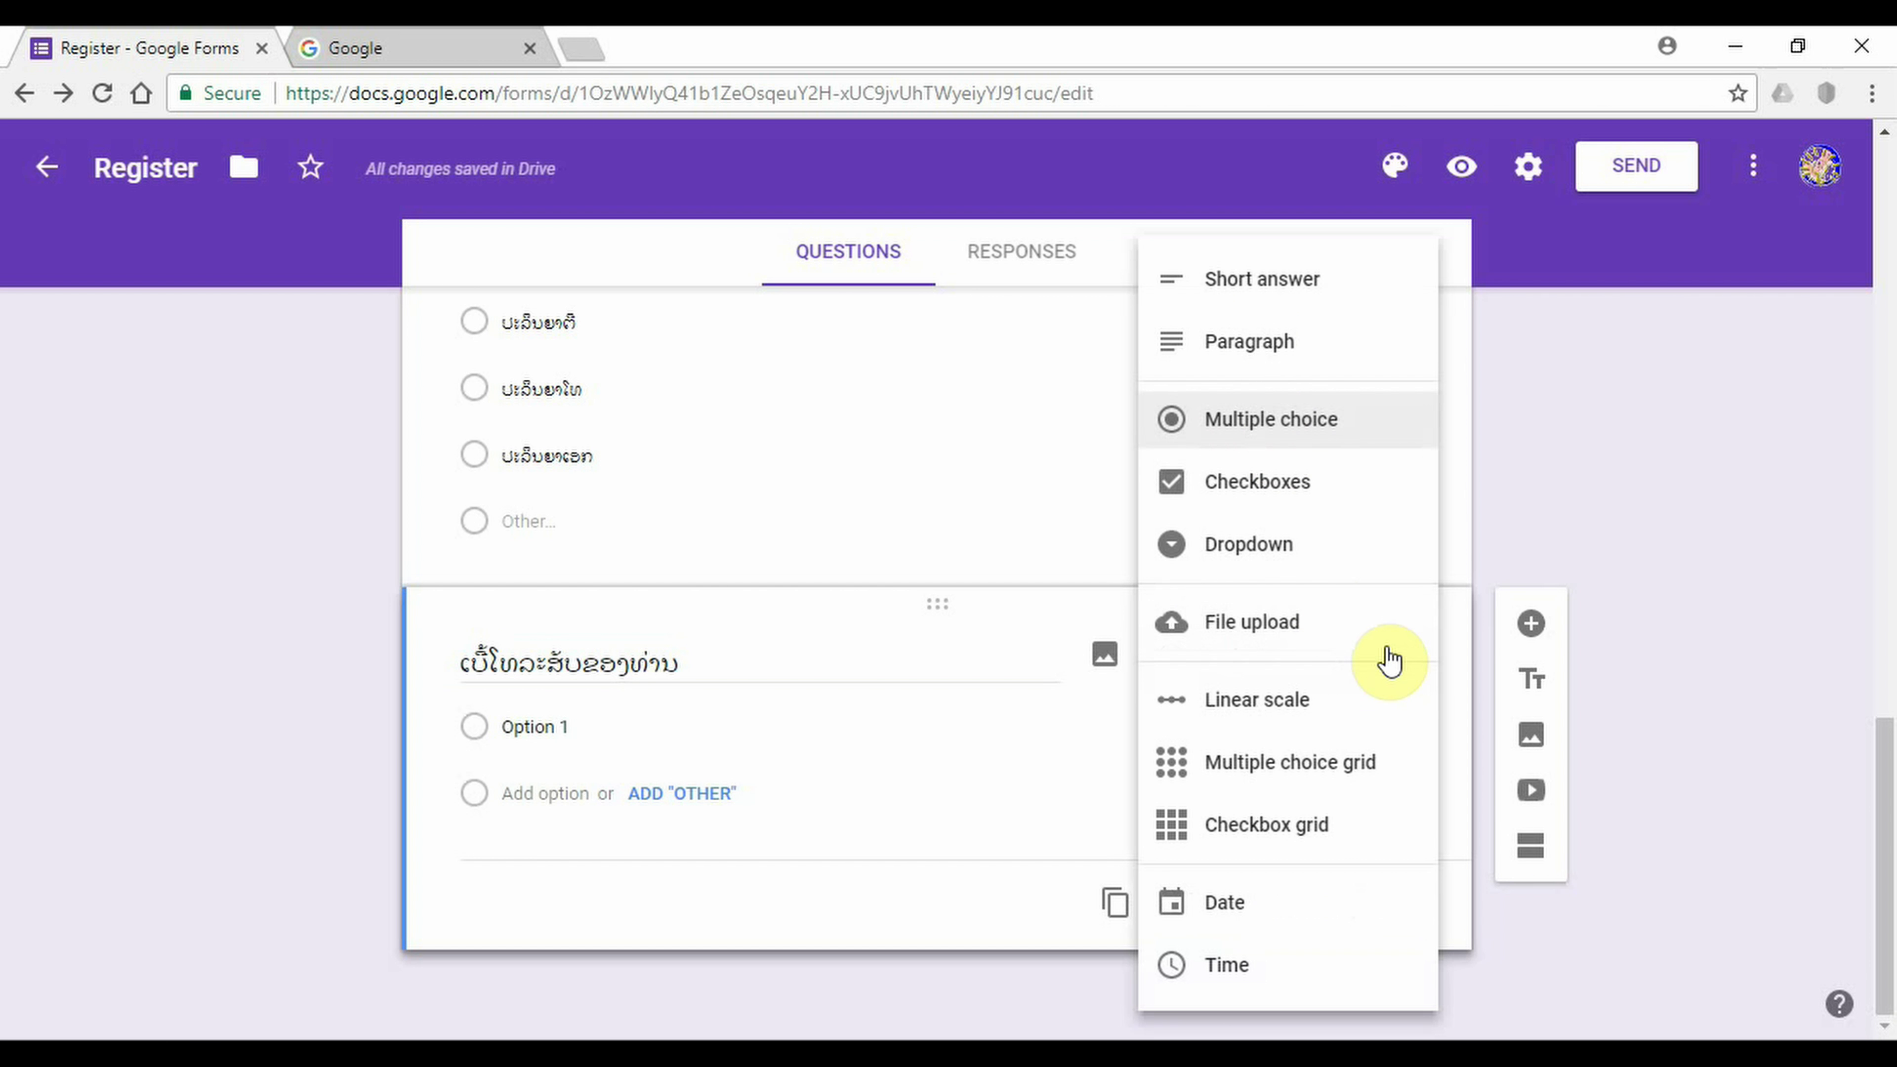
{"action": "left_click", "coordinate": [1261, 292]}
- Make the phone-number question required and add response validation to it, checking the conditions available for the Number rule
{"action": "left_click", "coordinate": [1437, 905]}
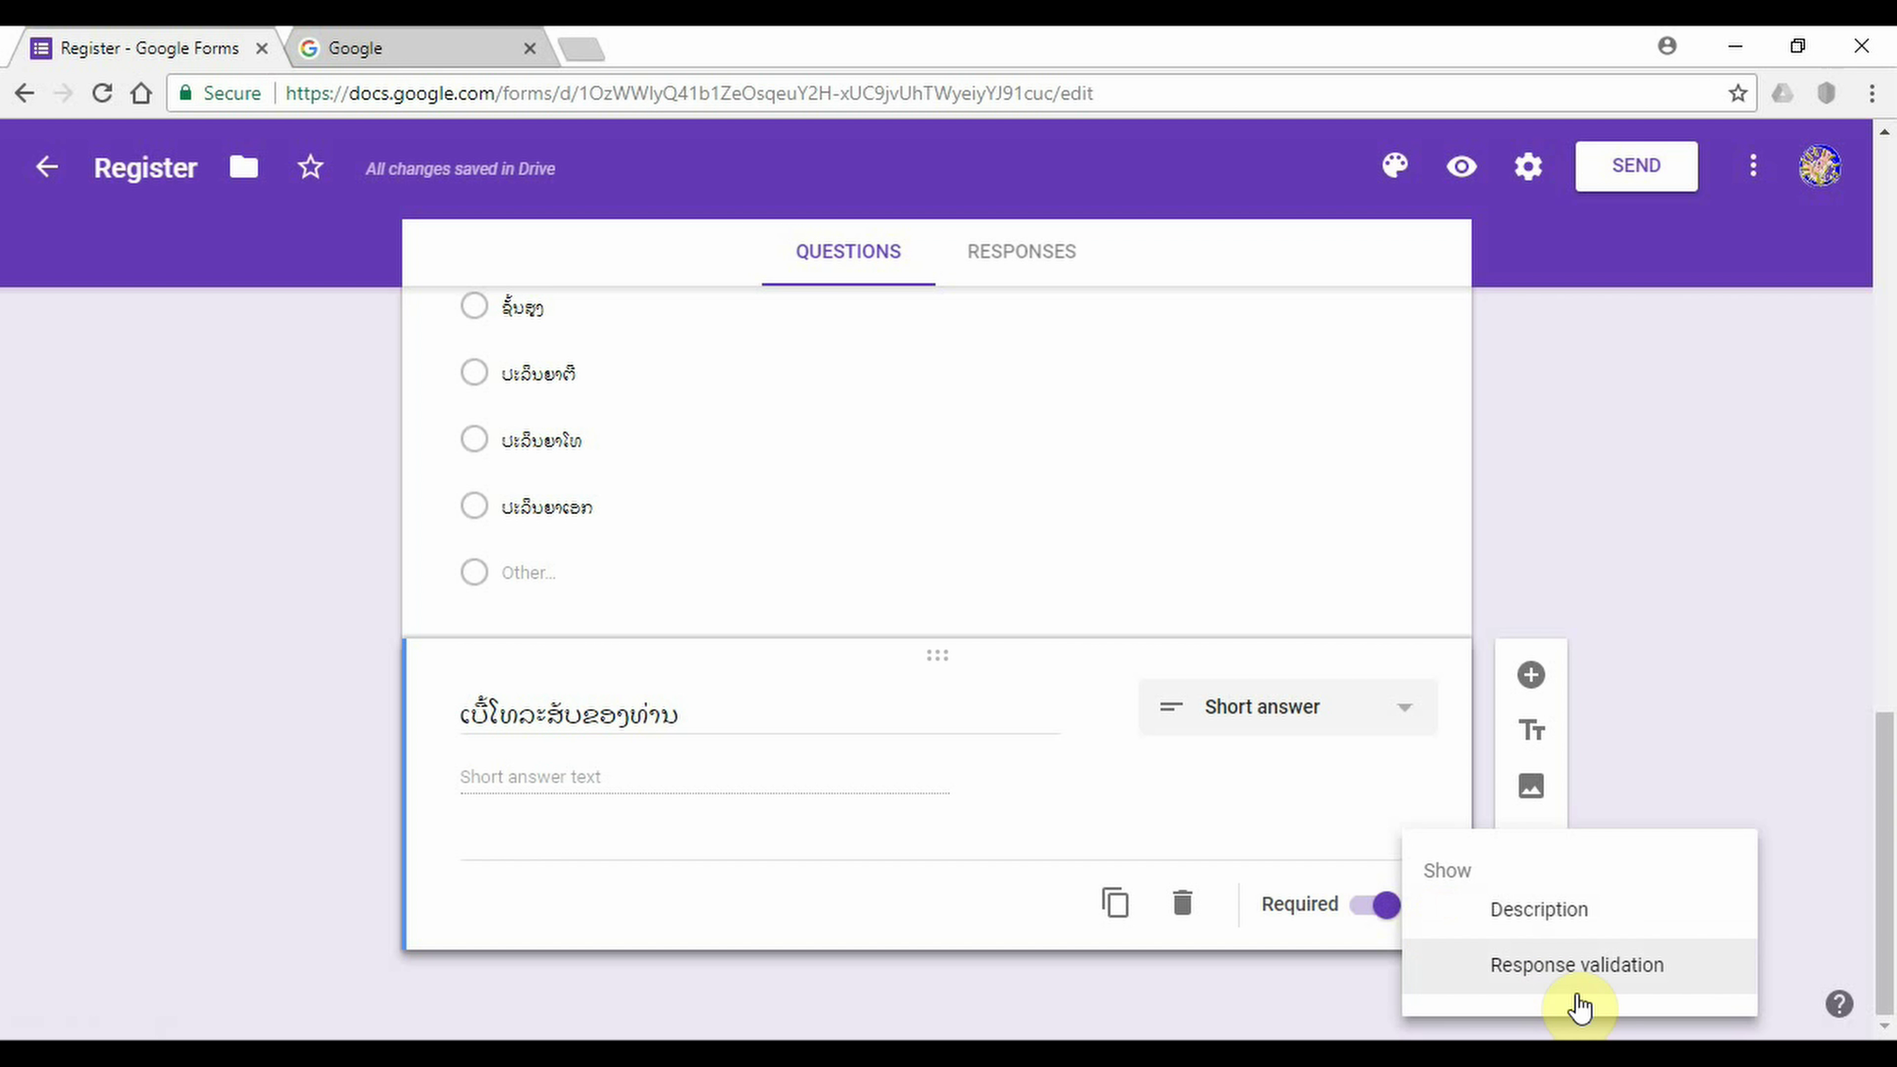
{"action": "left_click", "coordinate": [1554, 987]}
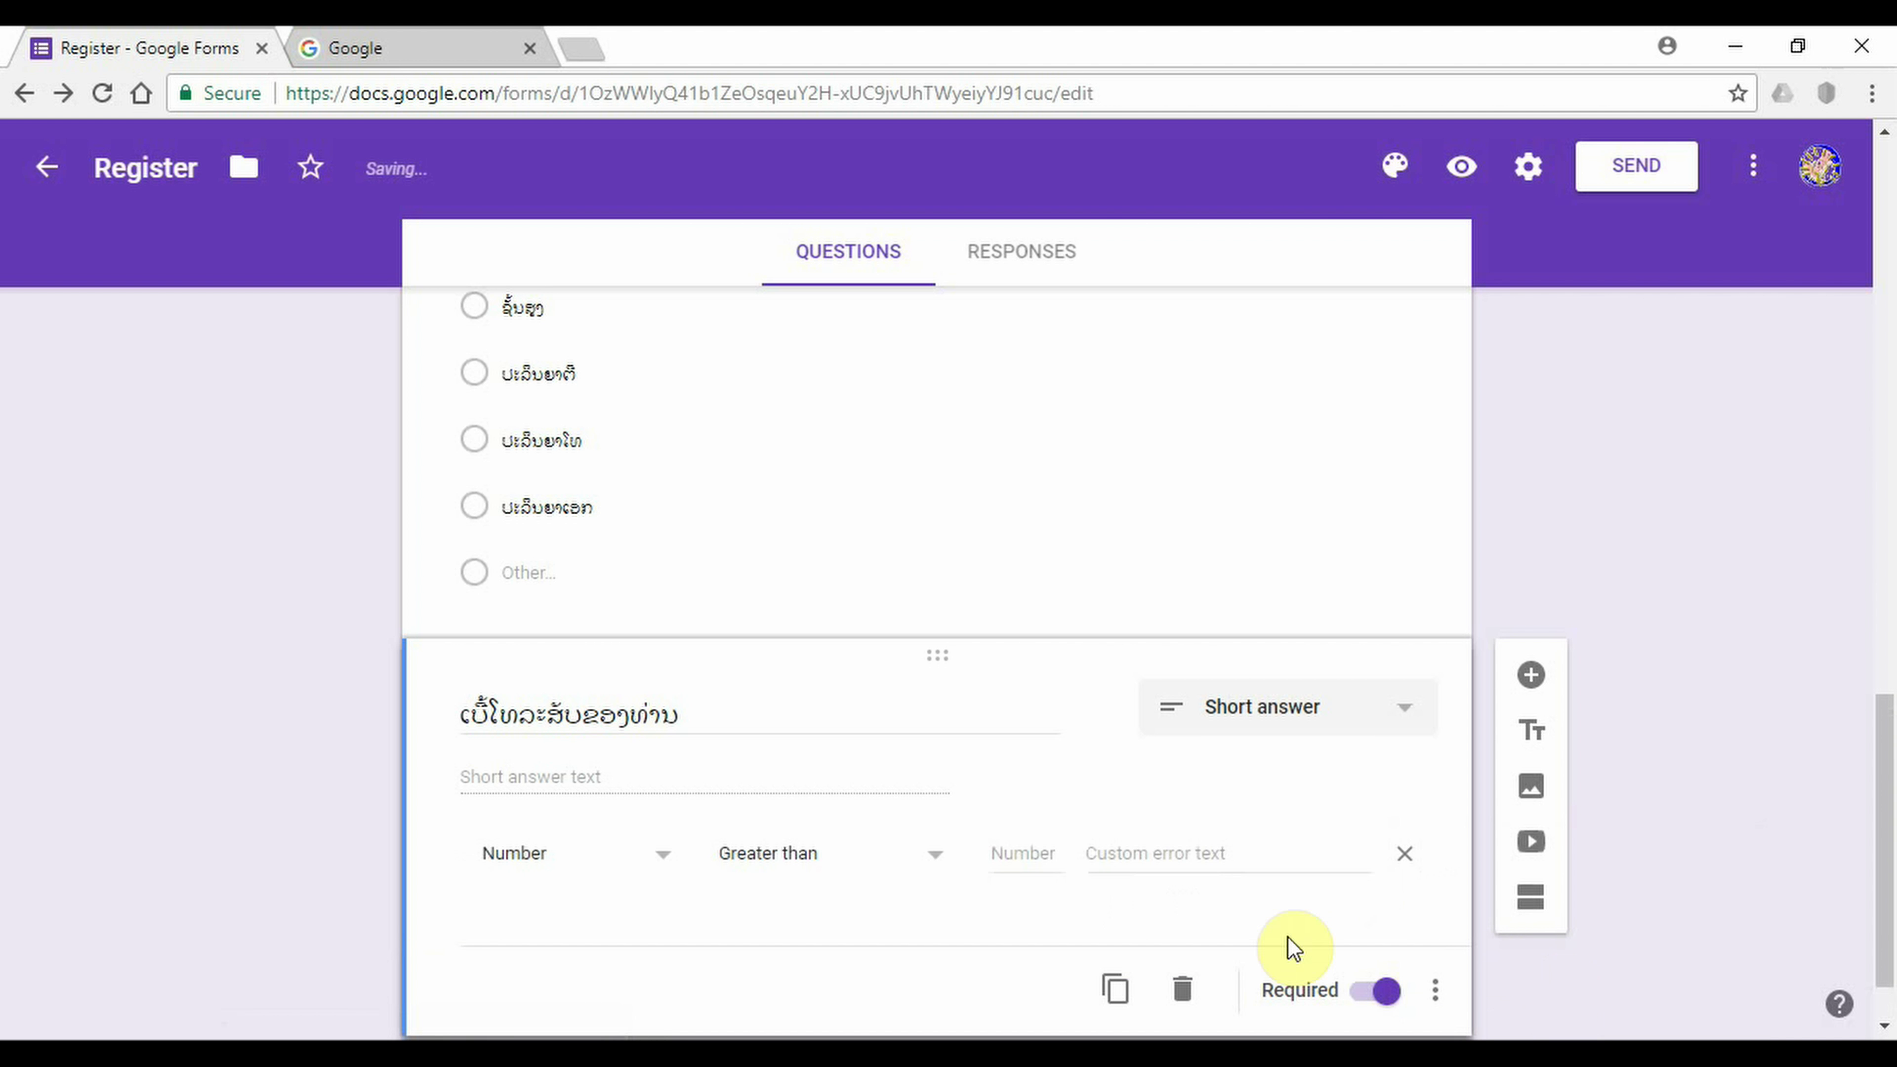
{"action": "left_click", "coordinate": [904, 861]}
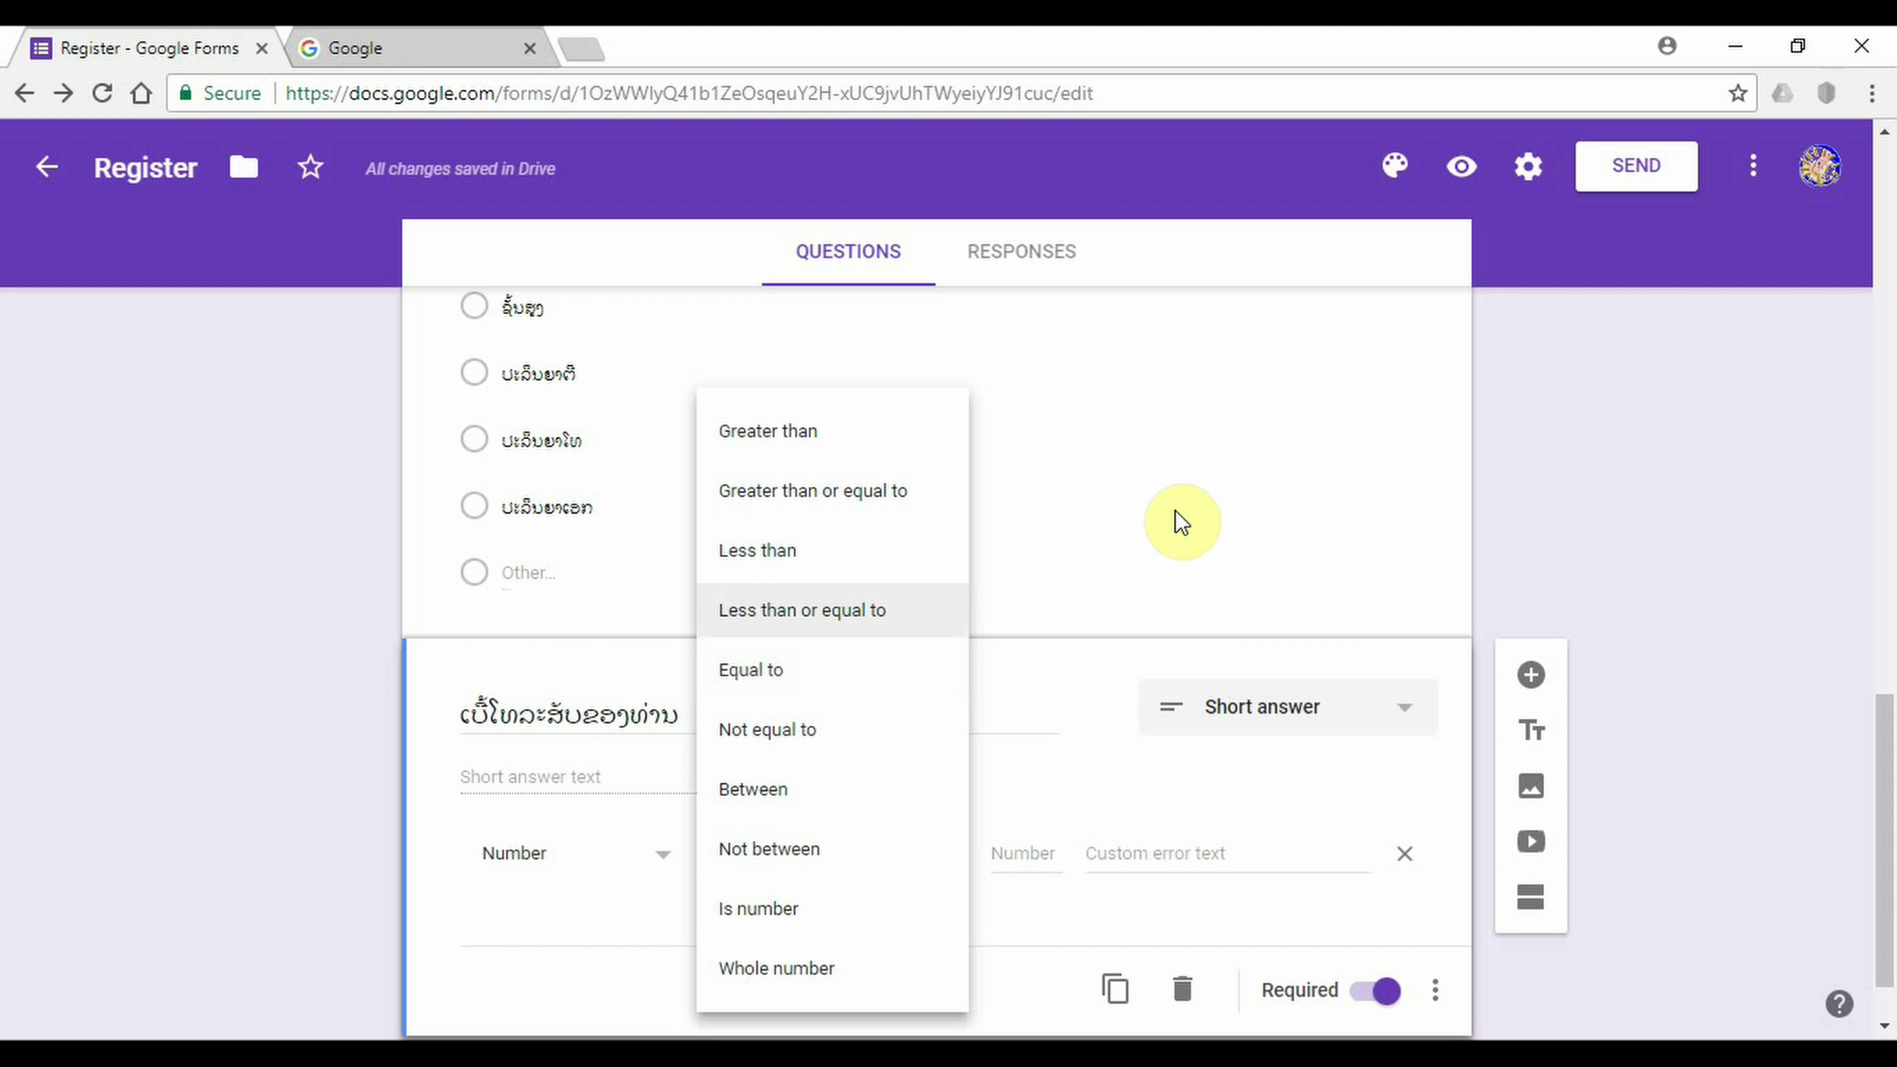
{"action": "left_click", "coordinate": [1734, 490]}
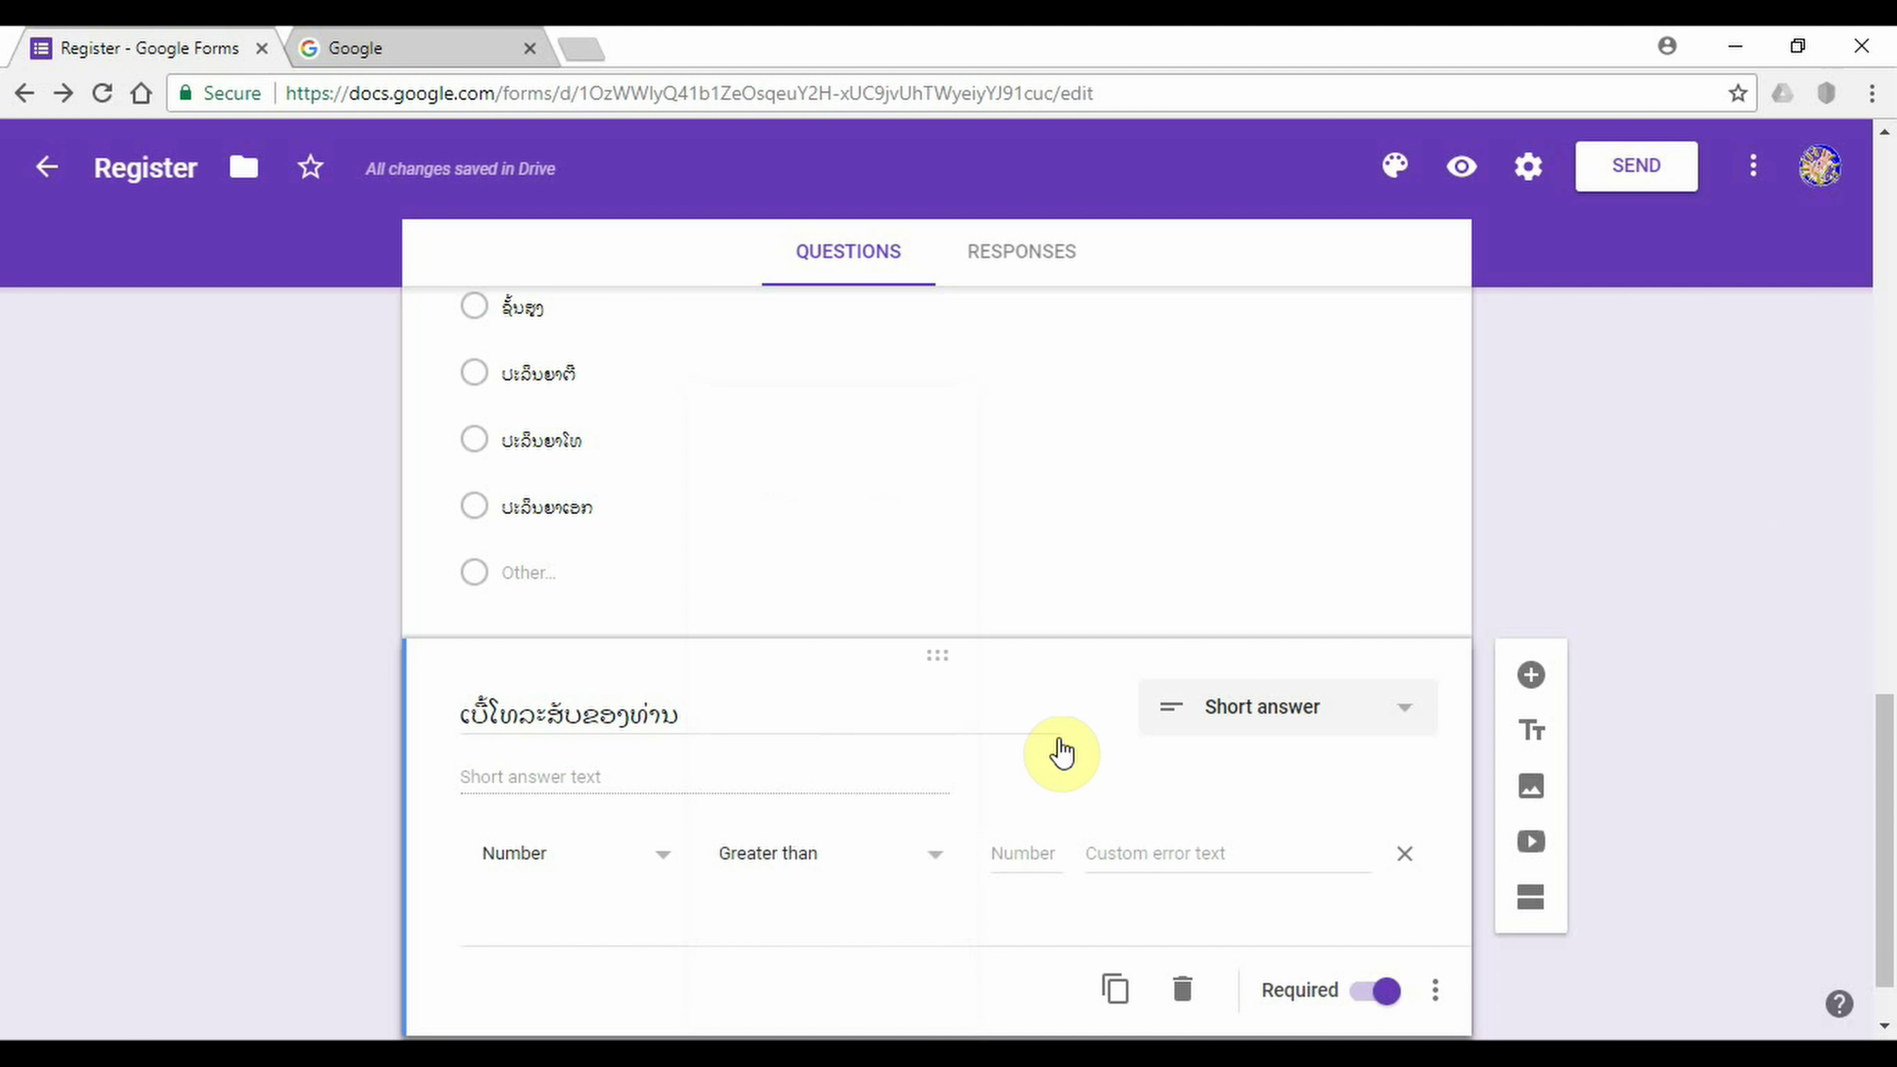